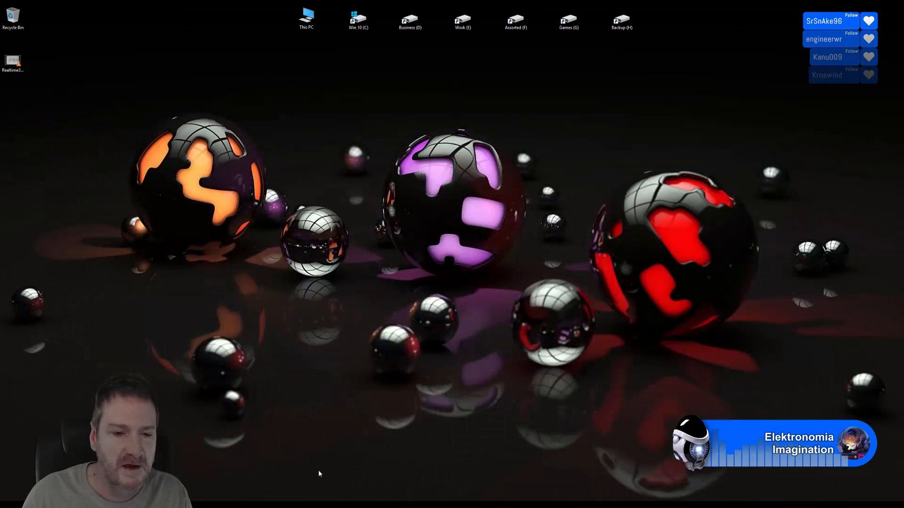
Step: Switch to Unreal Editor and show the ArtDeco_Building_Env level viewport in immersive mode
mouse_move(303, 505)
left_click(304, 473)
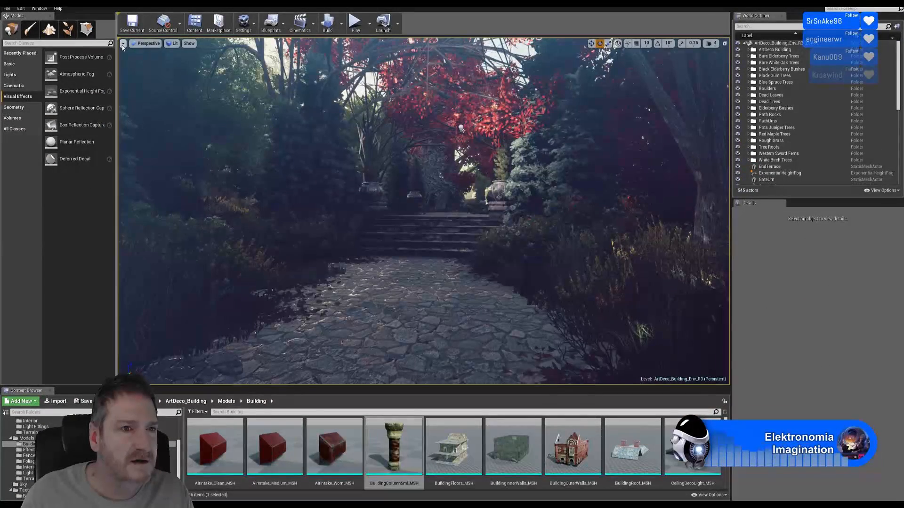
mouse_move(463, 156)
right_mouse_down()
mouse_move(446, 168)
mouse_move(464, 157)
right_mouse_up()
key("F11")
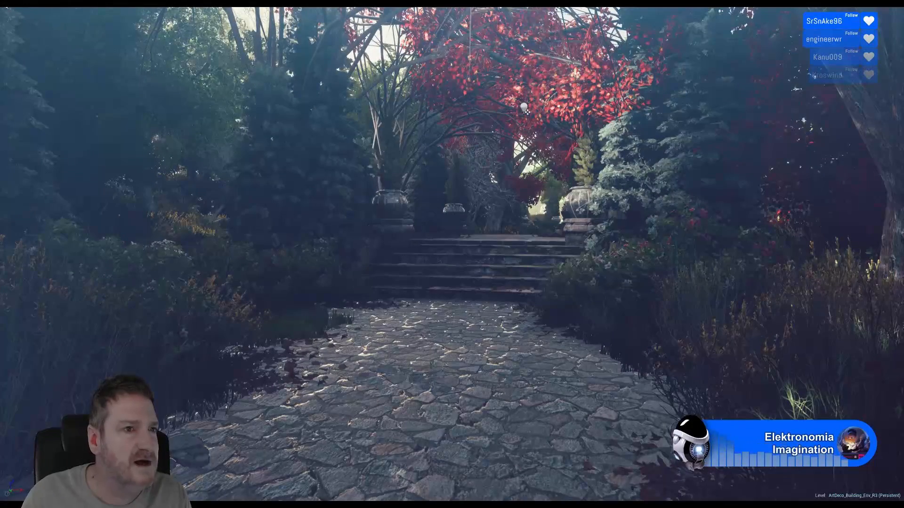
Step: Recall the camera bookmarks for the sunlit clearing and the rocky pond, looking around each view
left_click(6, 7)
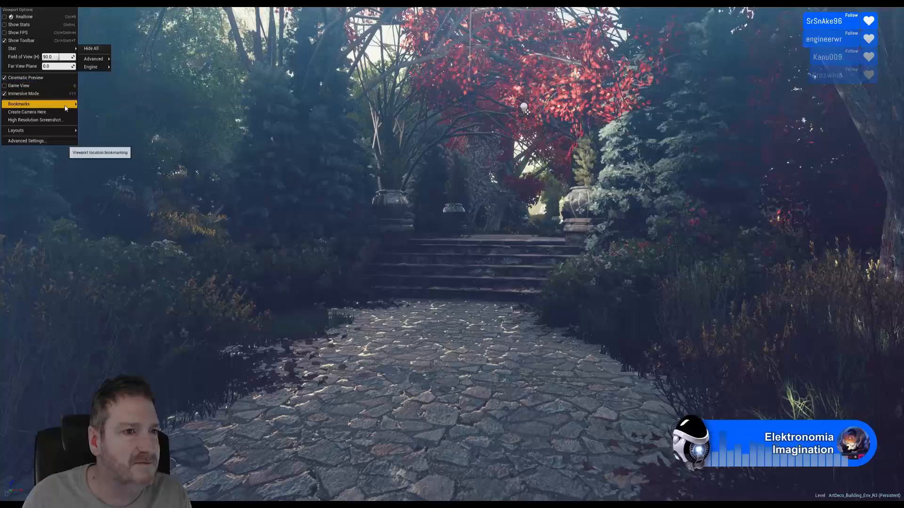
mouse_move(65, 107)
left_click(107, 110)
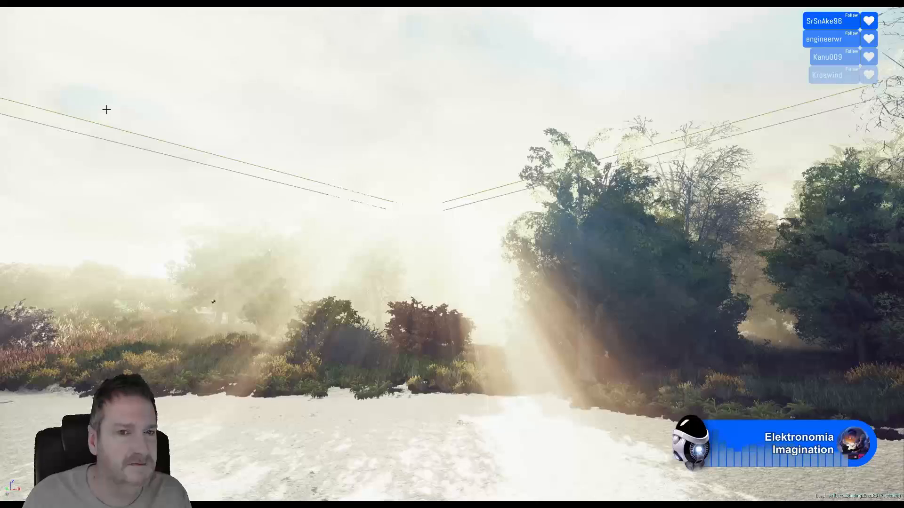
right_click_drag(619, 323, 464, 344)
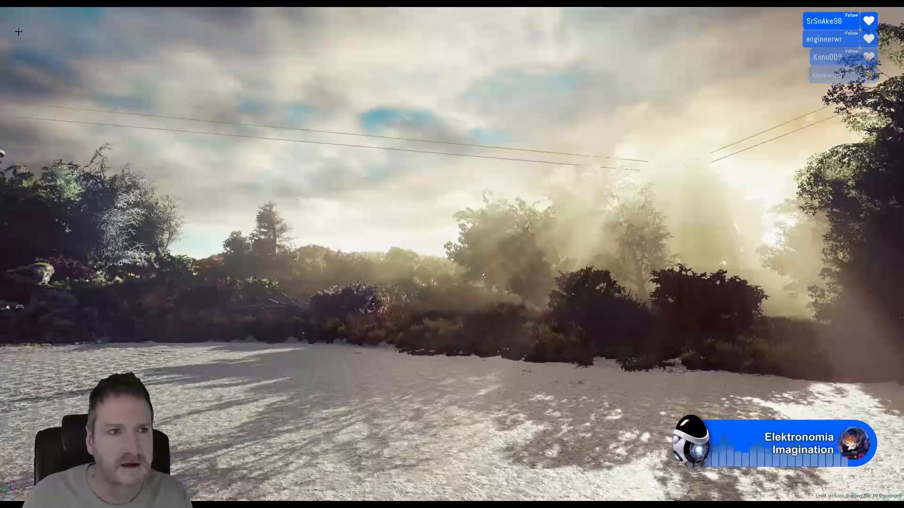
left_click(9, 7)
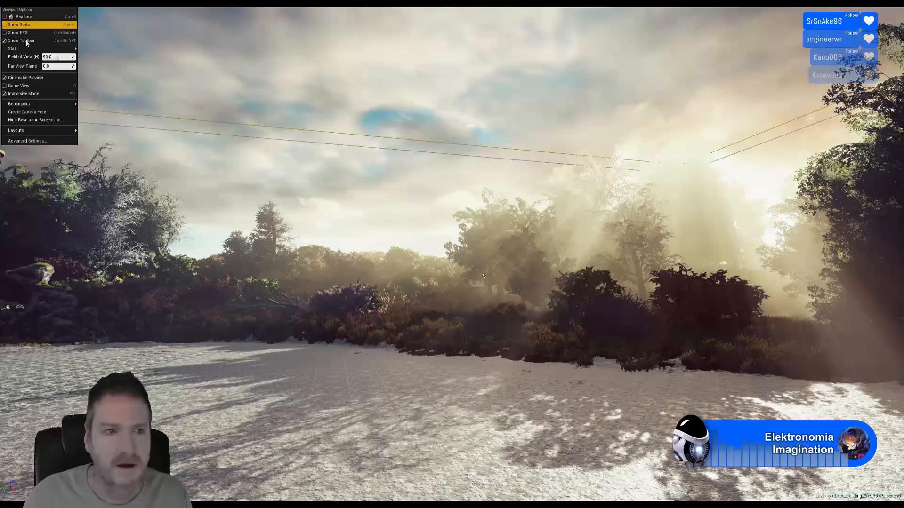
mouse_move(57, 104)
left_click(124, 120)
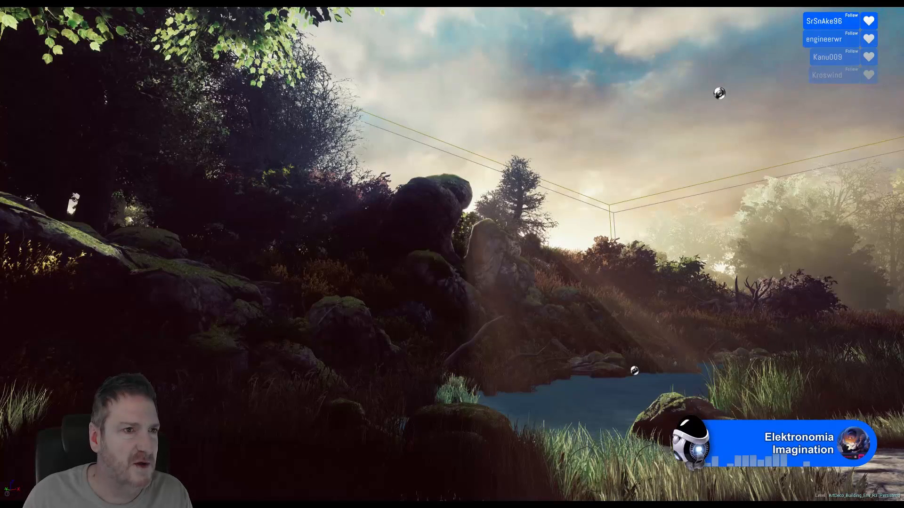
Step: Recall the camera bookmarks for the ornate iron gate and the tree-lined path, viewing the gate and its walls up close
left_click(9, 7)
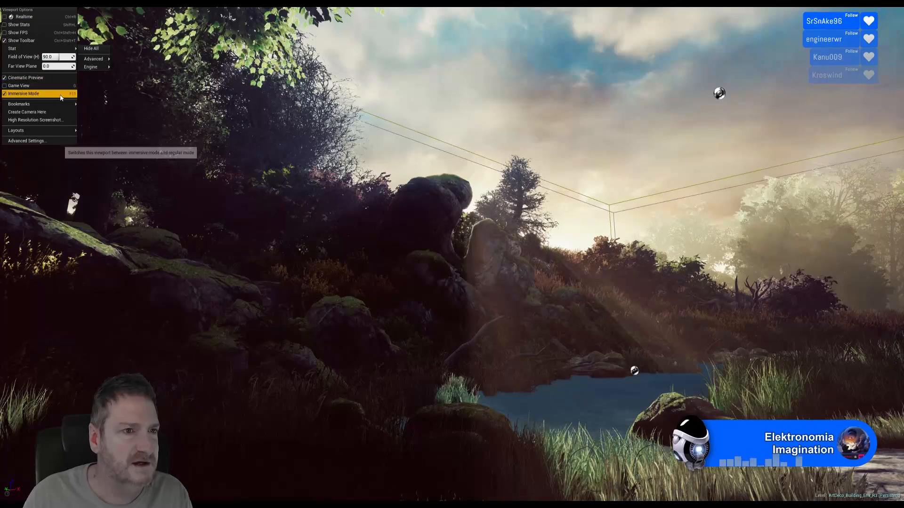
mouse_move(71, 105)
left_click(117, 126)
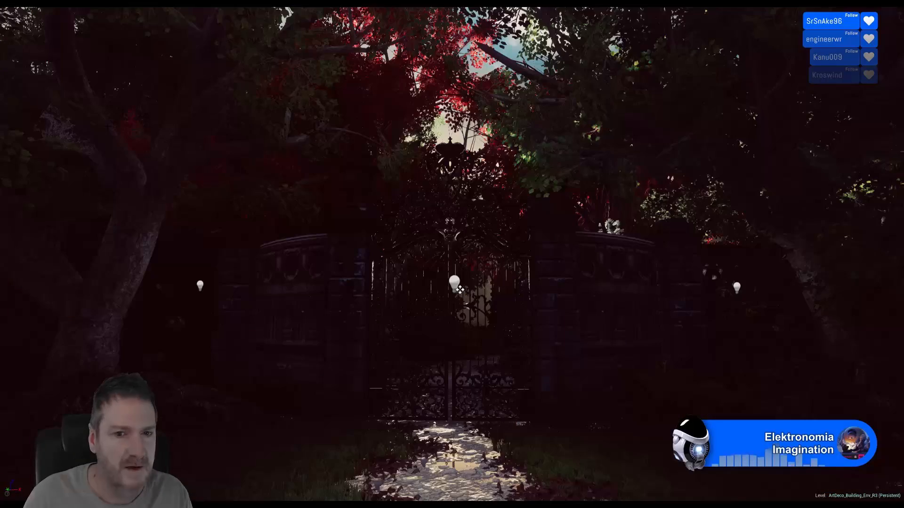
right_click_drag(452, 254, 465, 427)
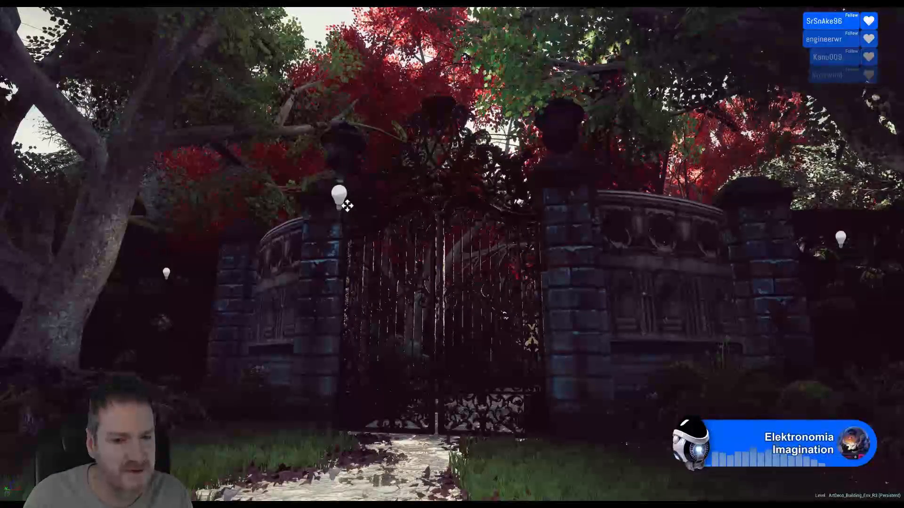
left_click(5, 7)
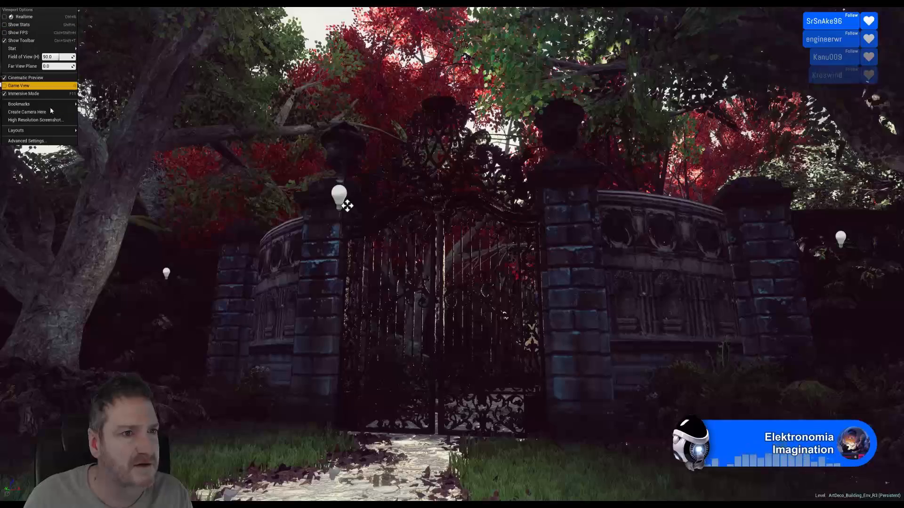
mouse_move(54, 104)
left_click(120, 142)
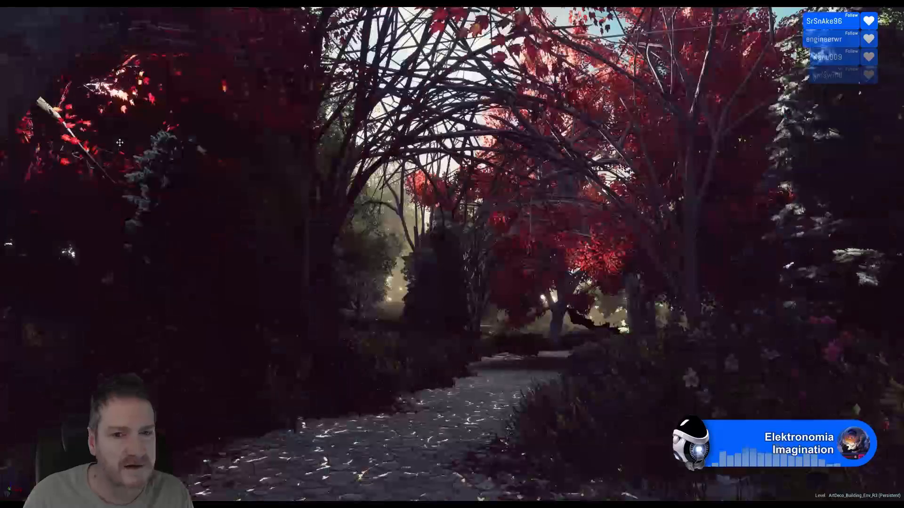
Step: Examine the environment along the tree-lined path and across the tiled terrace up to the red brick building
right_click_drag(452, 254, 517, 249)
key("w")
left_click_drag(518, 249, 524, 193)
key("e")
right_click_drag(523, 193, 575, 195)
key("w")
key("w")
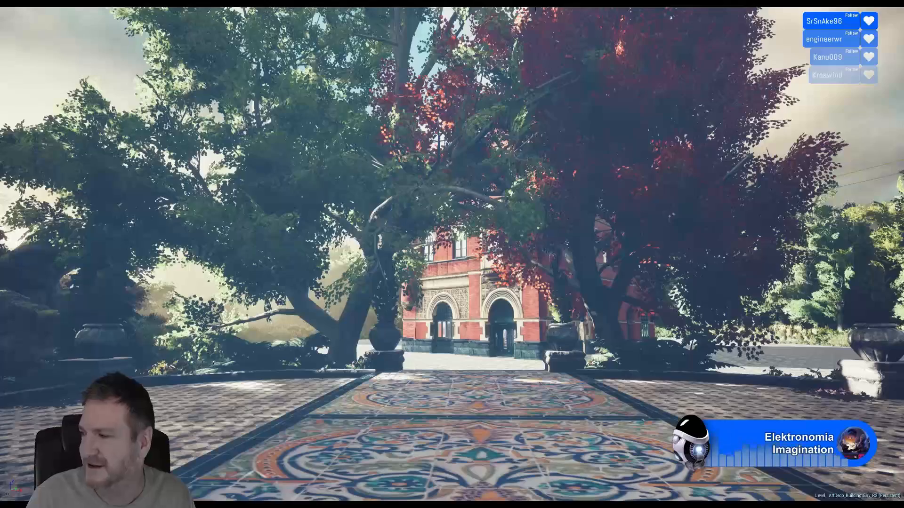
right_click_drag(480, 263, 560, 127)
key("w")
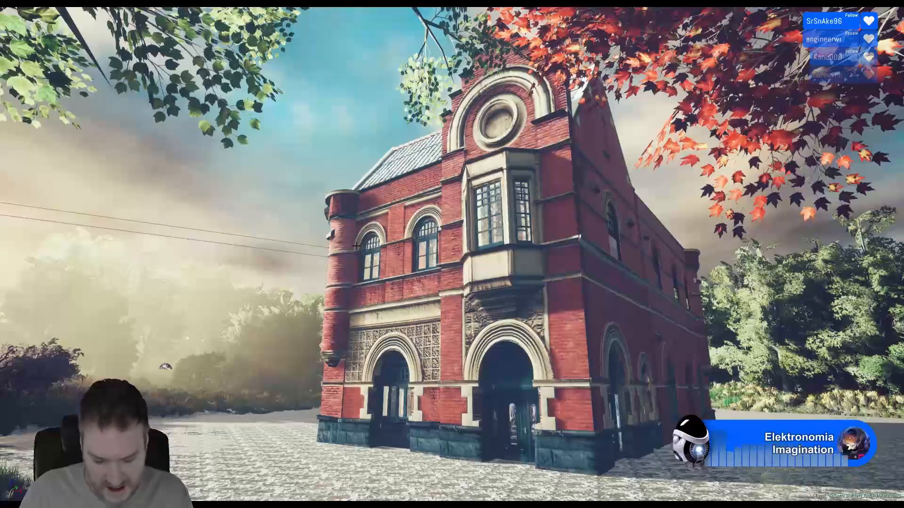
Step: Leave immersive mode and examine the brick building's front corner from ground level up to the upper floor
key("F11")
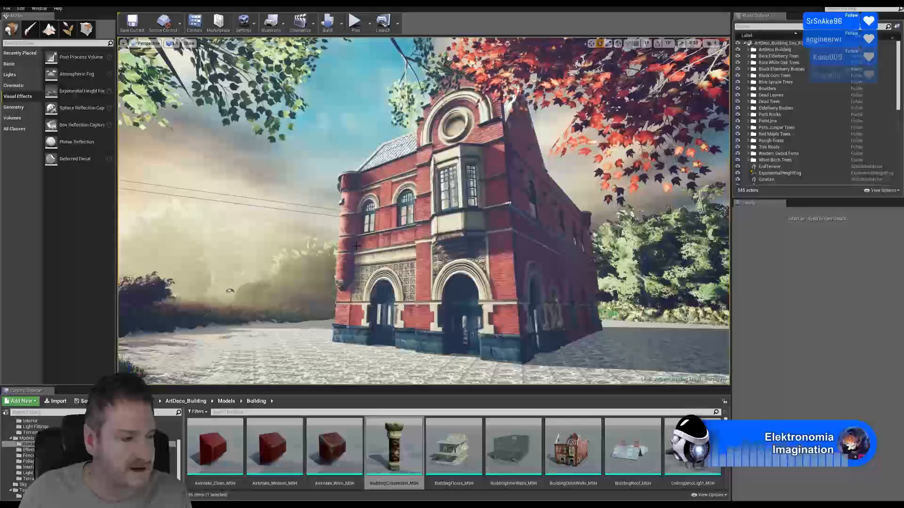
right_click_drag(387, 285, 465, 365)
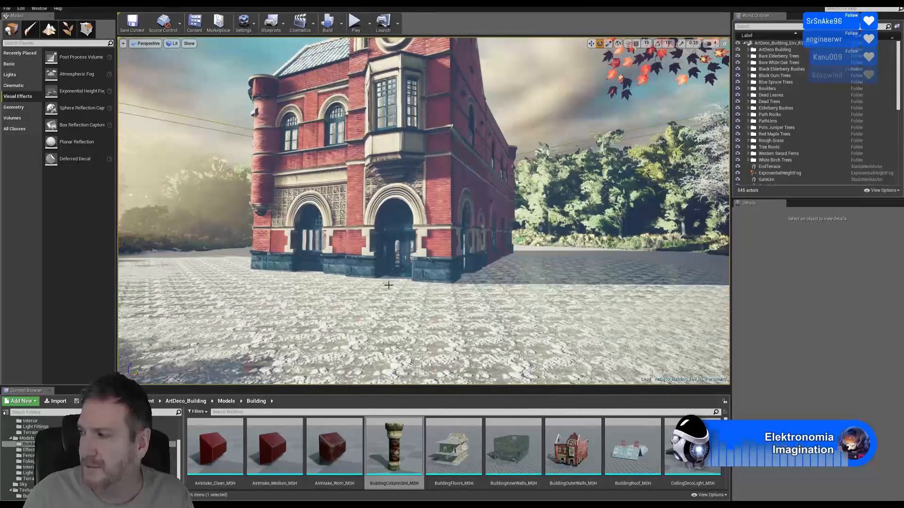
right_click_drag(414, 302, 403, 277)
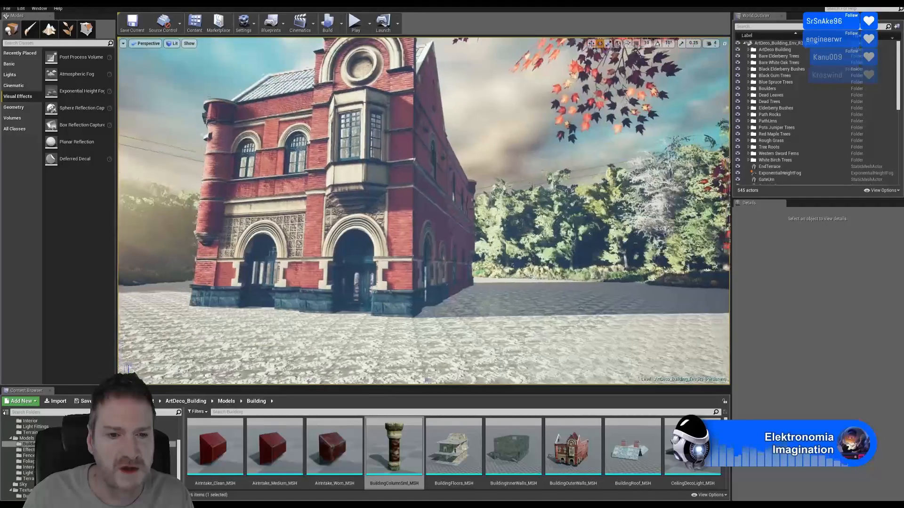
middle_click_drag(299, 255, 285, 253)
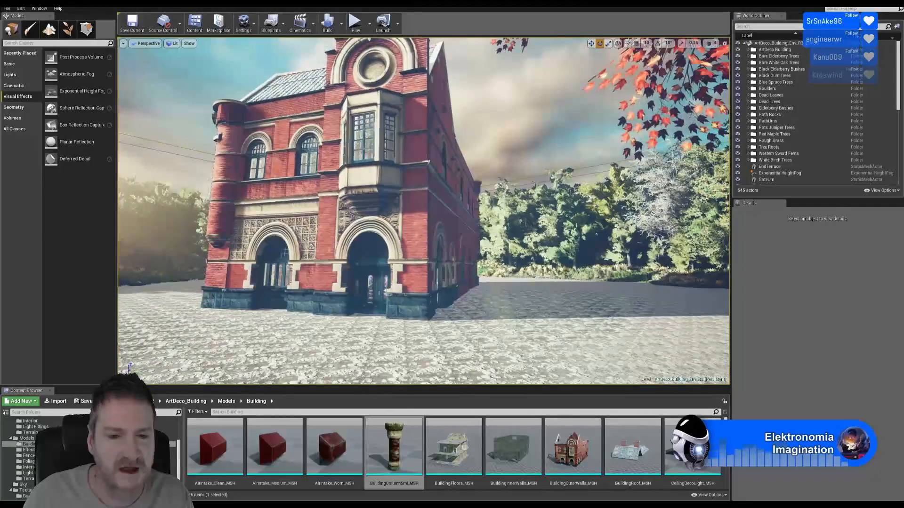
left_click_drag(285, 252, 285, 226)
middle_click_drag(285, 226, 320, 231)
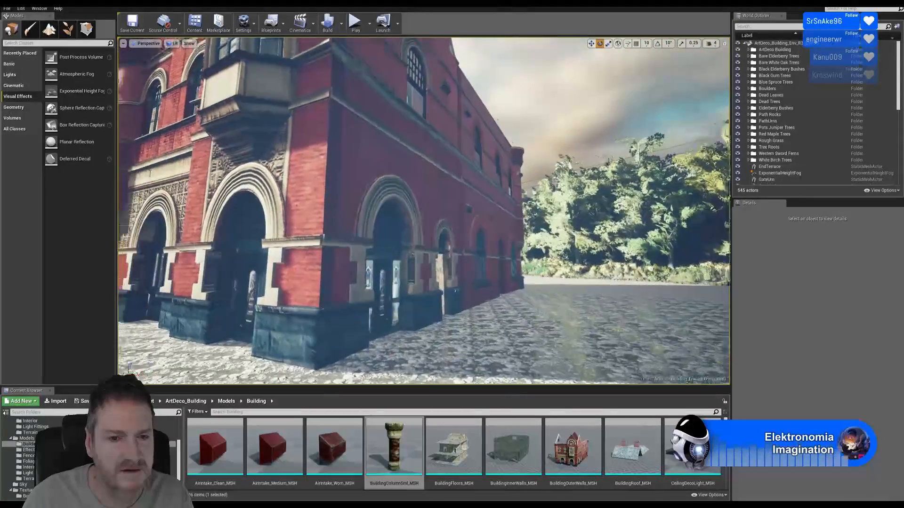
left_click_drag(320, 232, 278, 169)
middle_click_drag(278, 169, 278, 202)
right_click_drag(277, 203, 262, 181)
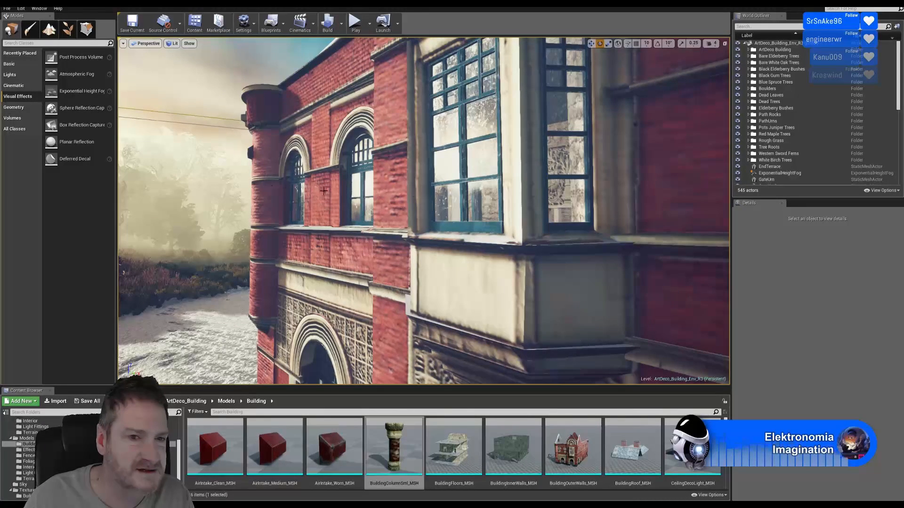
Step: Examine the glass, frames and sills of the upper bay window and the front facade around it
right_click_drag(490, 156, 519, 151)
key("w")
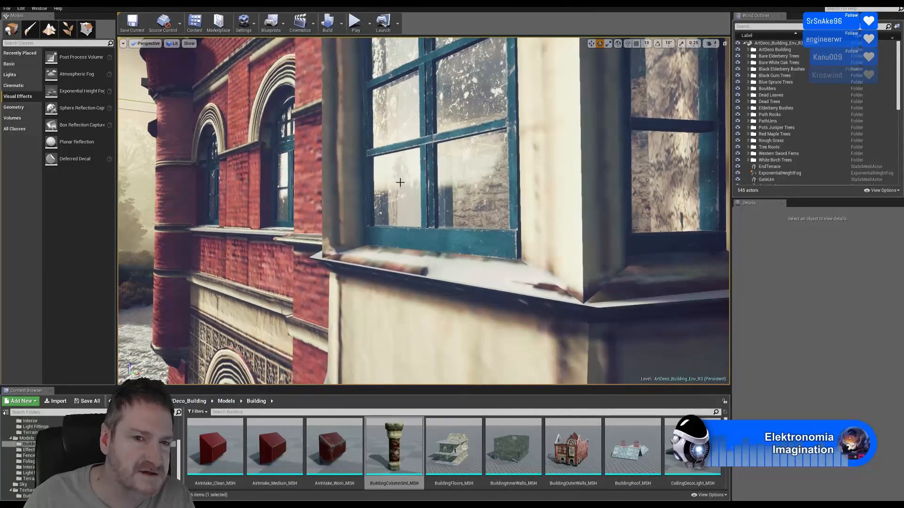
right_click_drag(263, 134, 224, 232)
right_click_drag(451, 218, 428, 140)
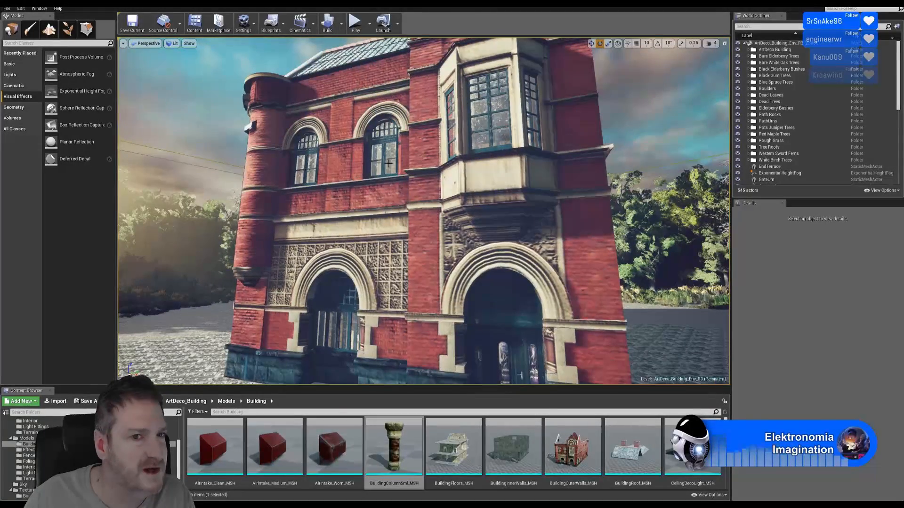
right_click_drag(425, 239, 431, 258)
mouse_move(537, 97)
right_mouse_down()
mouse_move(557, 73)
mouse_move(532, 101)
mouse_move(500, 111)
mouse_move(537, 97)
right_mouse_up()
key("w")
right_click_drag(461, 198, 442, 139)
key("s")
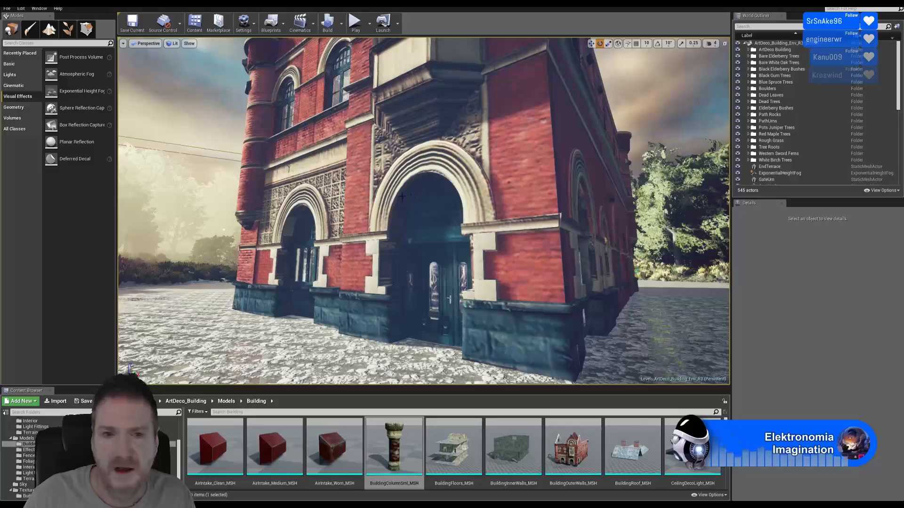
Step: Examine the ground-floor arched window and entrance door on the front facade up close
right_click_drag(424, 212, 451, 227)
key("w")
mouse_move(407, 160)
right_mouse_down()
mouse_move(363, 161)
mouse_move(423, 160)
mouse_move(406, 160)
right_mouse_up()
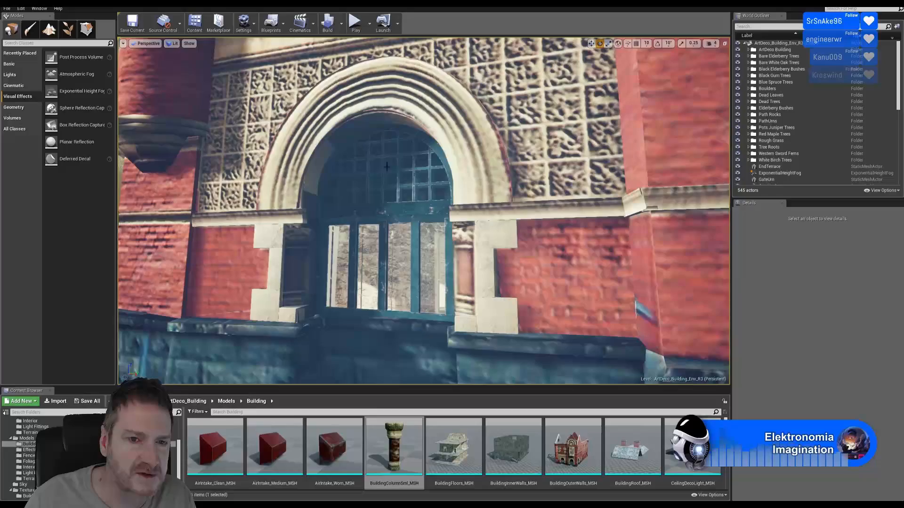
right_click_drag(466, 181, 536, 181)
key("a")
key("d")
right_click_drag(438, 184, 499, 184)
key("s")
right_click_drag(438, 184, 381, 184)
key("w")
right_click_drag(637, 200, 664, 199)
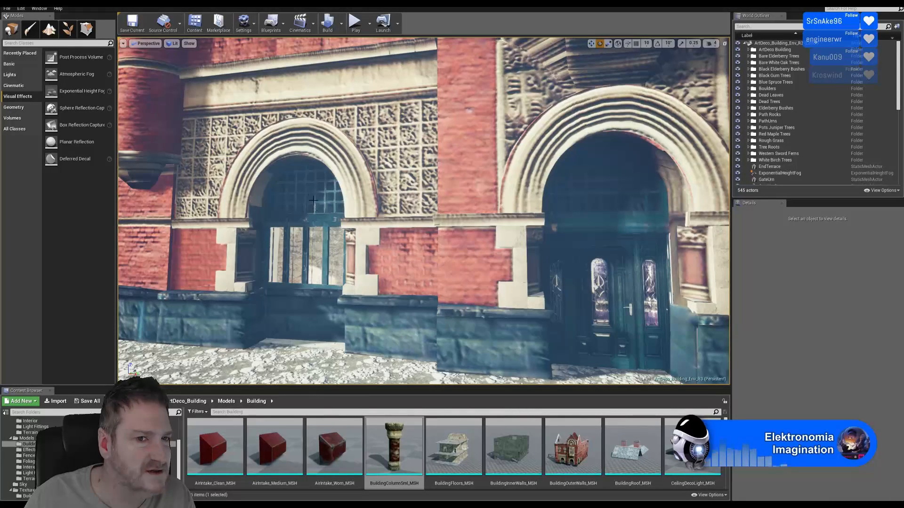
Step: Examine the building's side wall, its arched window and doorways, and the shaded entrance facing the sun
mouse_move(444, 187)
right_mouse_down()
mouse_move(508, 212)
mouse_move(668, 212)
mouse_move(588, 212)
right_mouse_up()
key("d")
right_click_drag(480, 220, 306, 223)
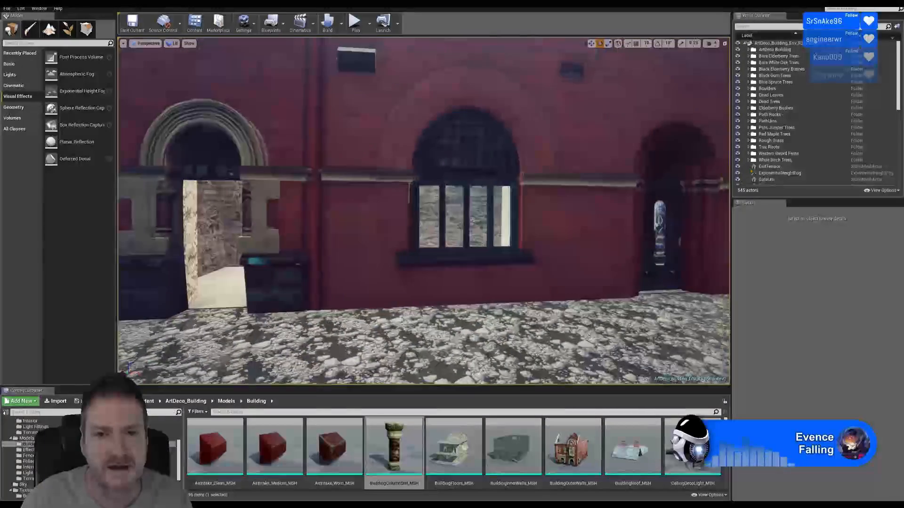
mouse_move(530, 182)
right_mouse_down()
mouse_move(515, 170)
mouse_move(536, 200)
mouse_move(583, 190)
mouse_move(522, 187)
right_mouse_up()
key("w")
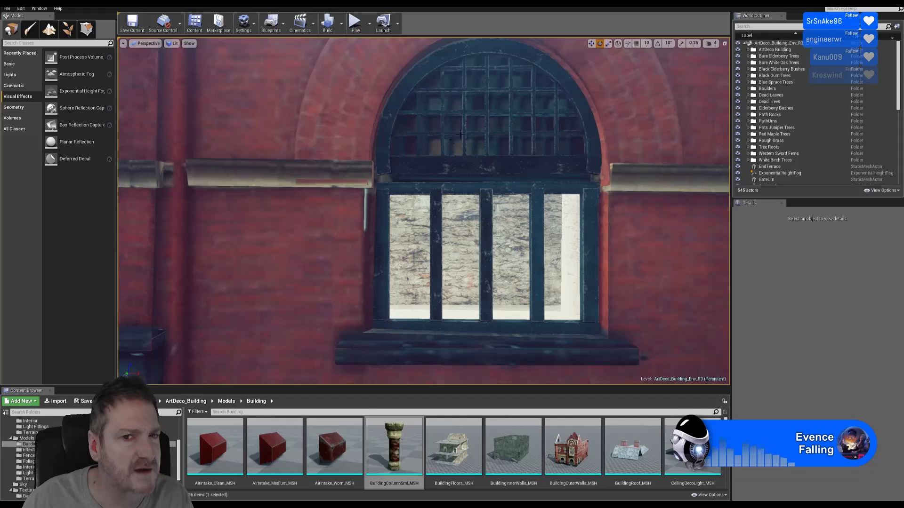
right_click_drag(510, 137, 598, 143)
key("s")
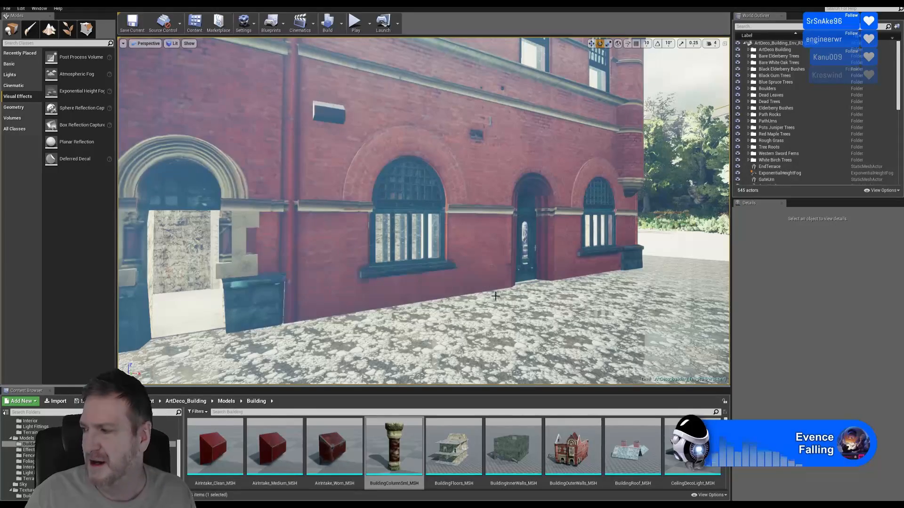
right_click_drag(480, 281, 347, 282)
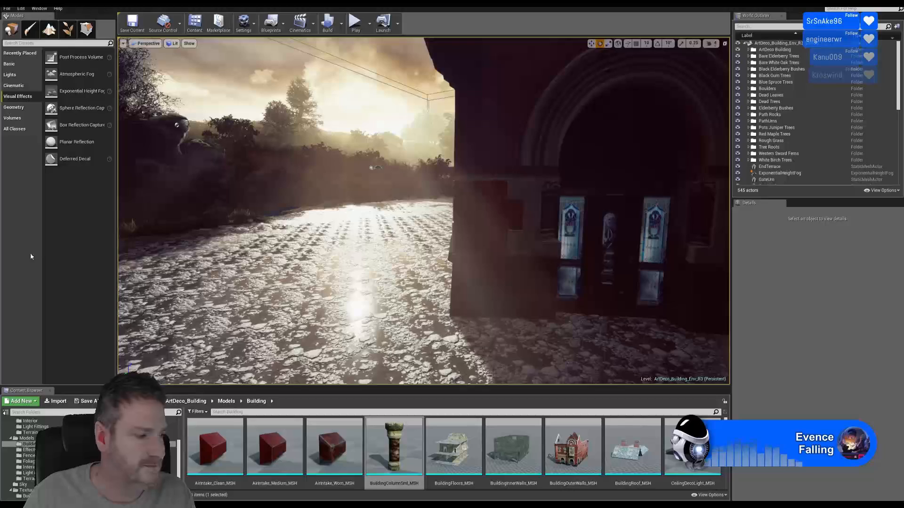
right_click_drag(364, 212, 377, 186)
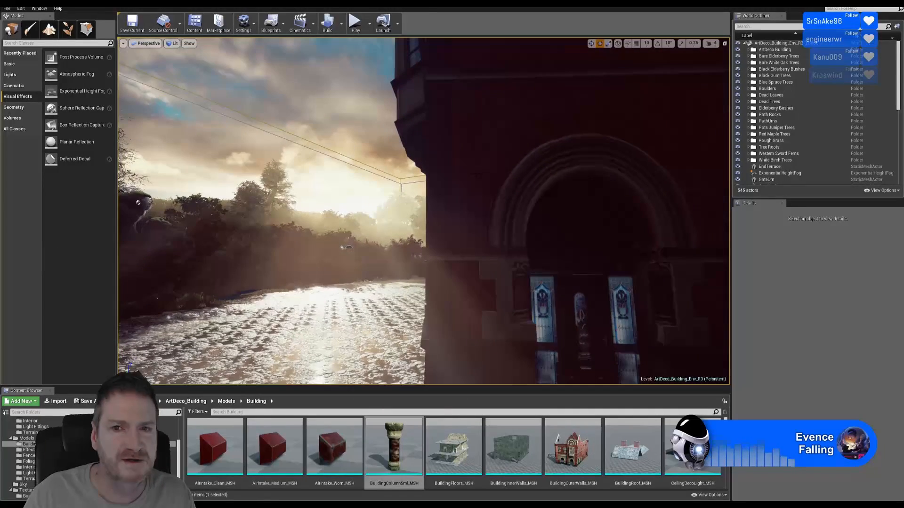
Step: Switch to 3ds Max and select the arched window element above the front door within the lower windows object
key("super+d")
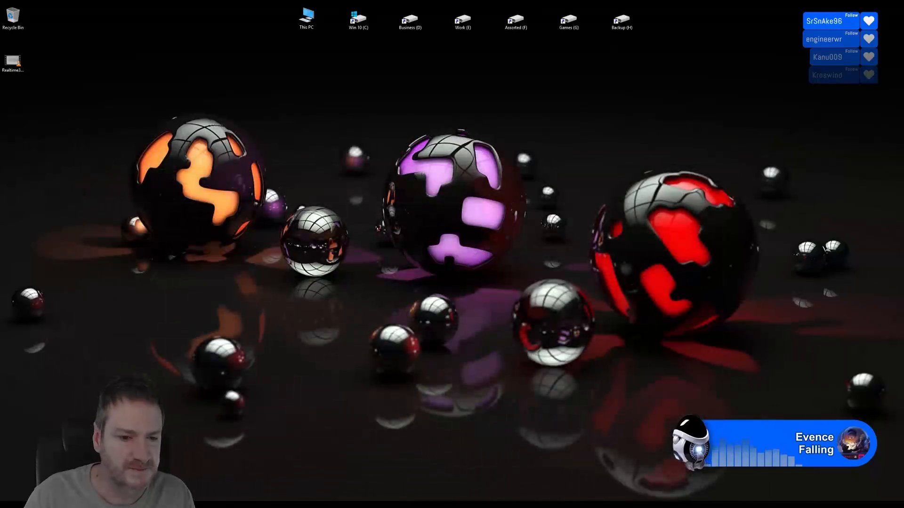
left_click(290, 503)
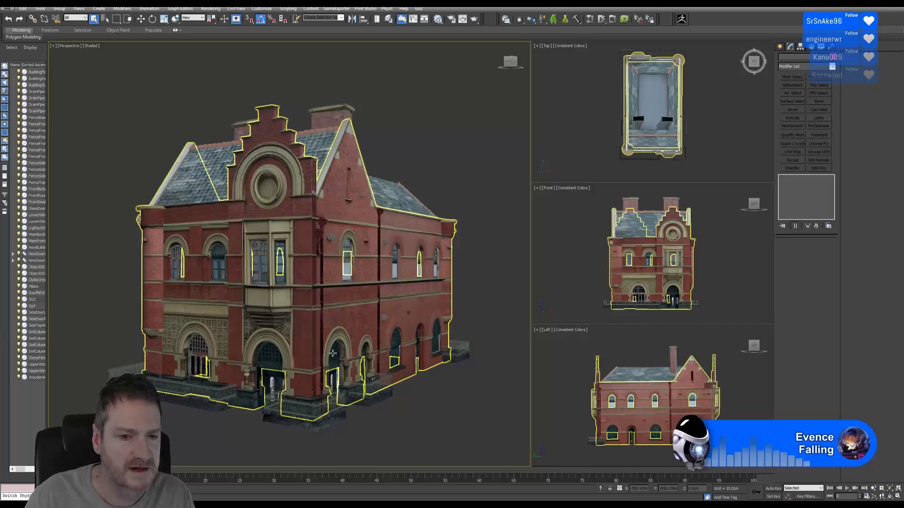
left_click(266, 351)
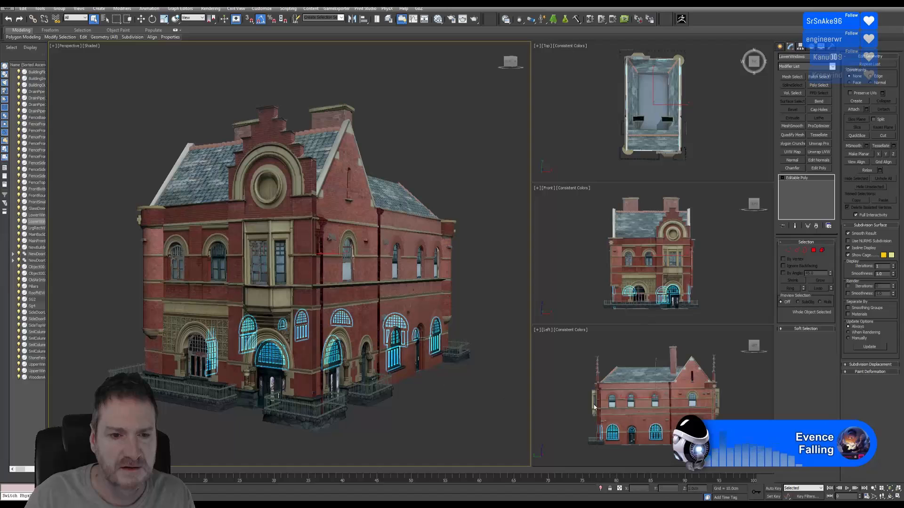
left_click(889, 496)
left_click_drag(340, 331, 329, 349)
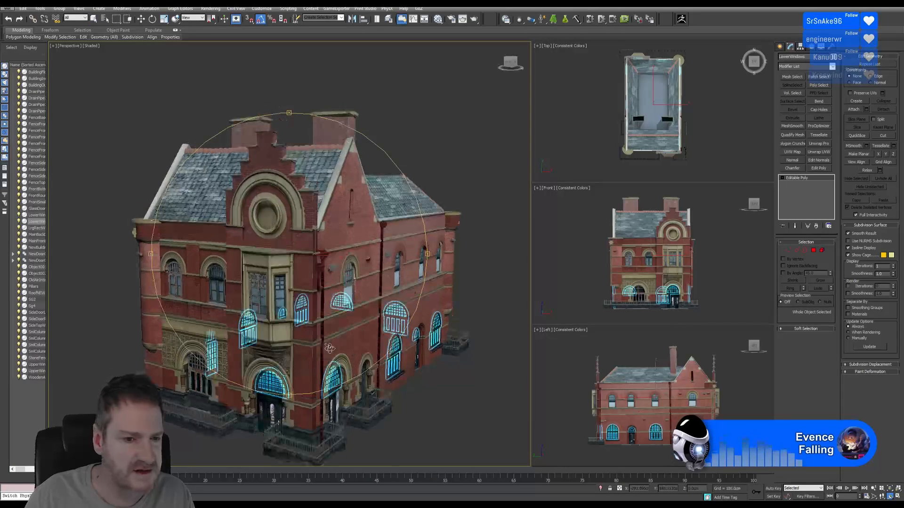
left_click(822, 250)
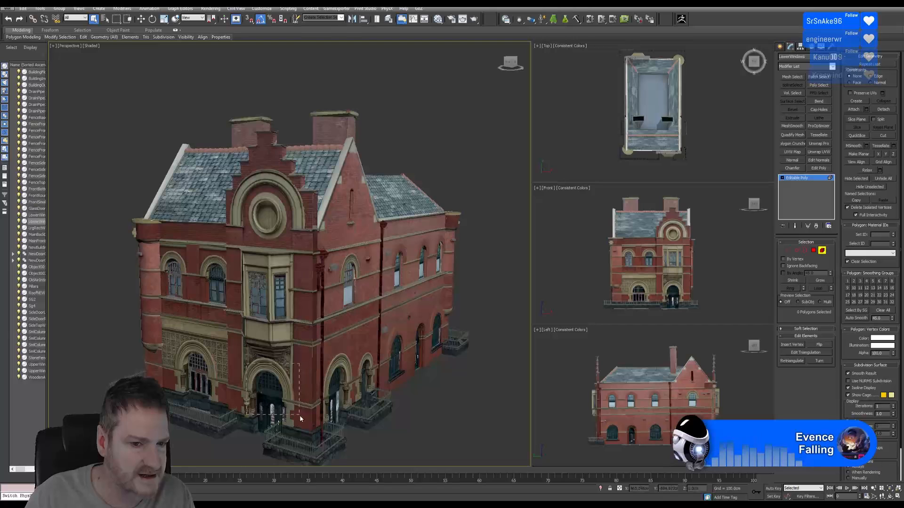
left_click_drag(300, 418, 300, 418)
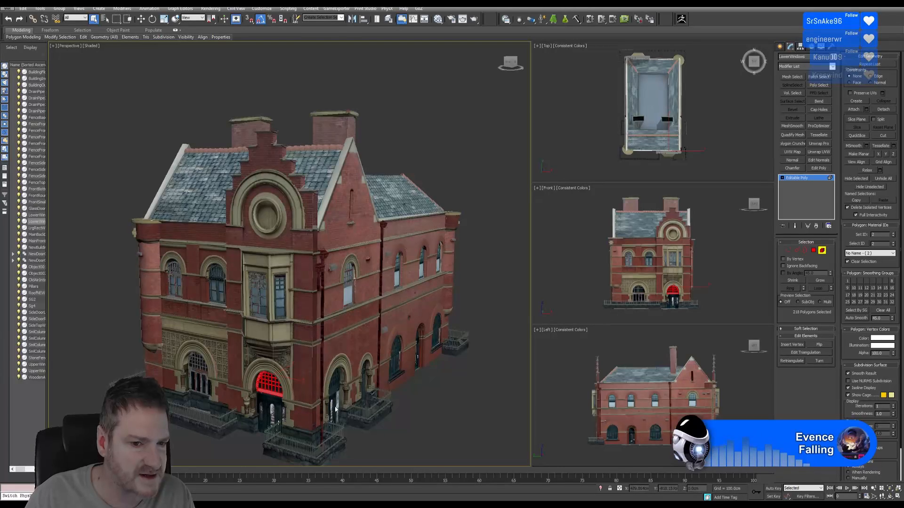
Step: Detach the selected arch element as a separate object named FrontDoorWoddenArch and leave element editing
left_click(883, 109)
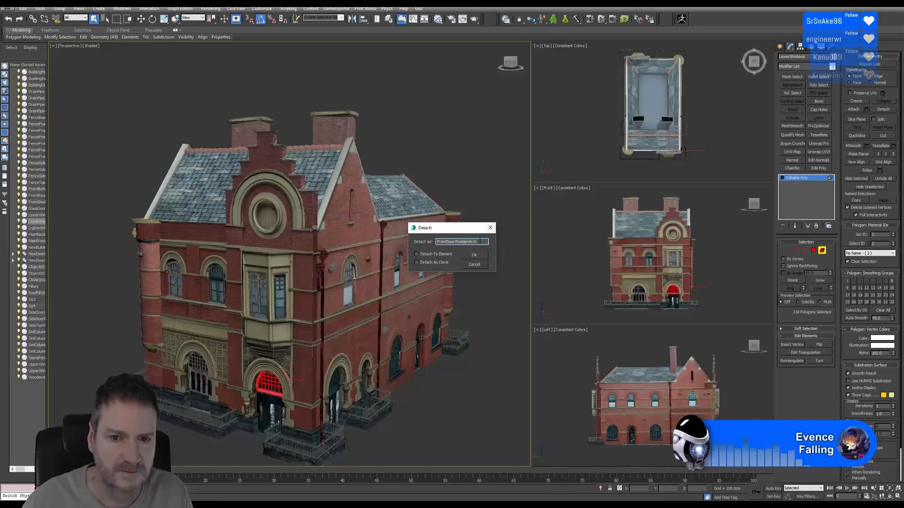
left_click_drag(485, 242, 438, 242)
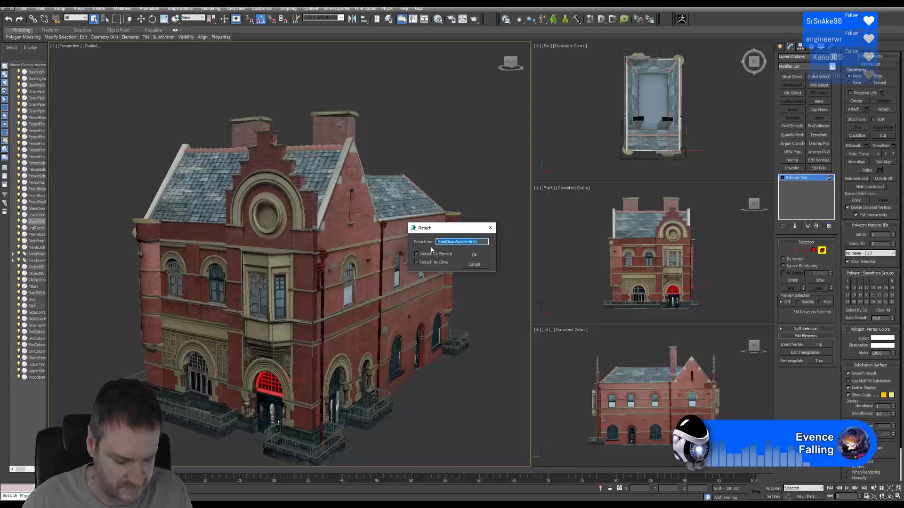
left_click(474, 255)
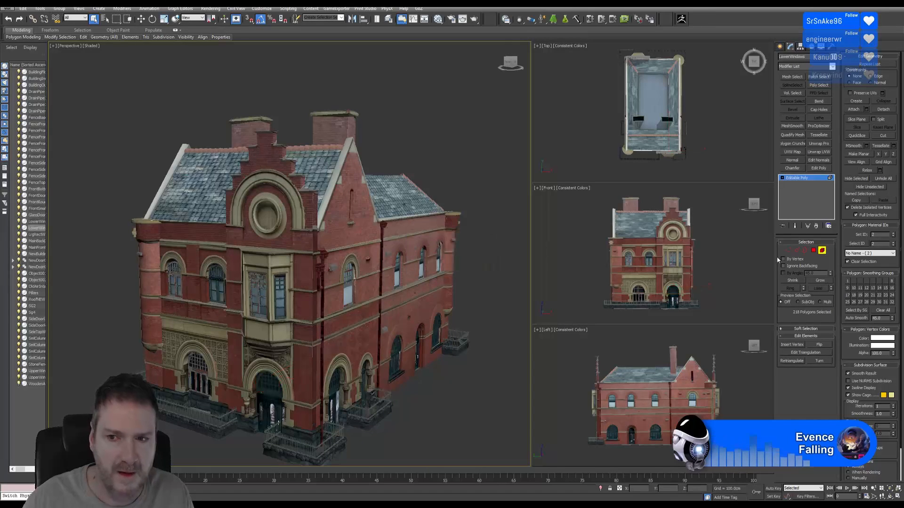
left_click(821, 250)
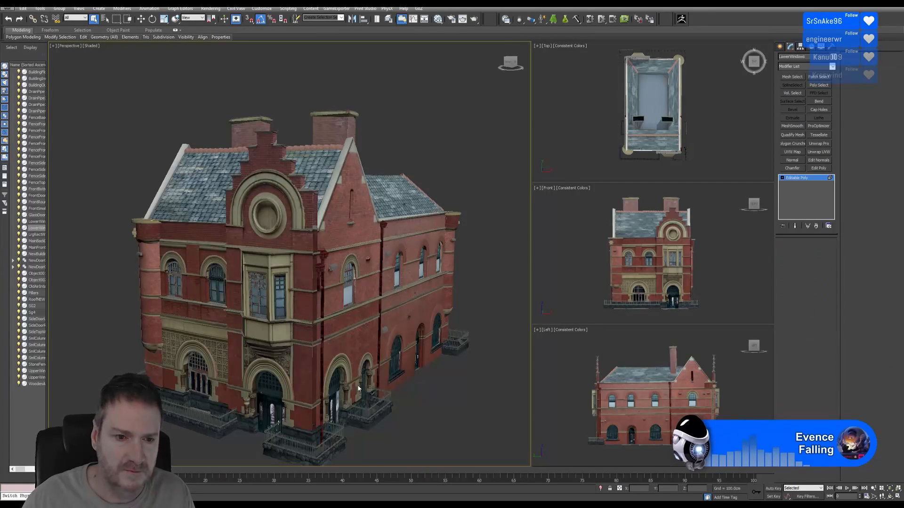
Step: Isolate the detached front door arch and show it in a maximized Front viewport
left_click(269, 378)
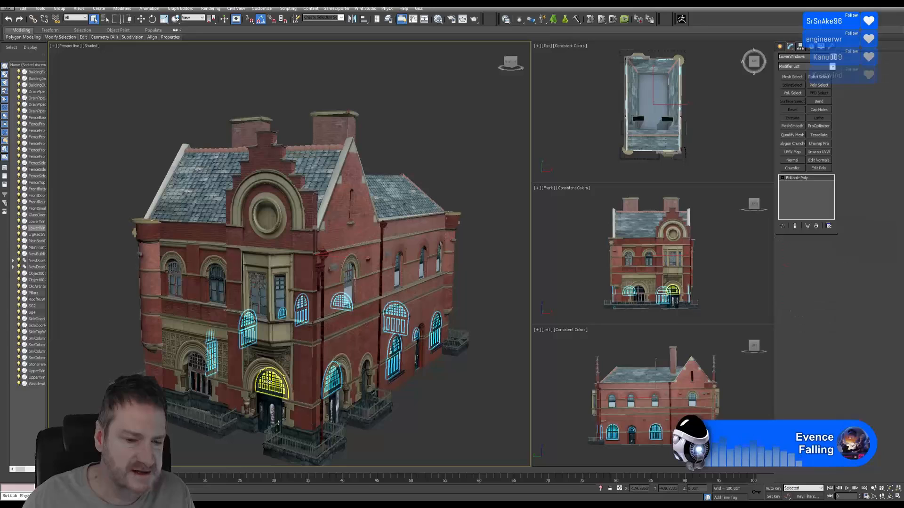
middle_click_drag(398, 415, 413, 398)
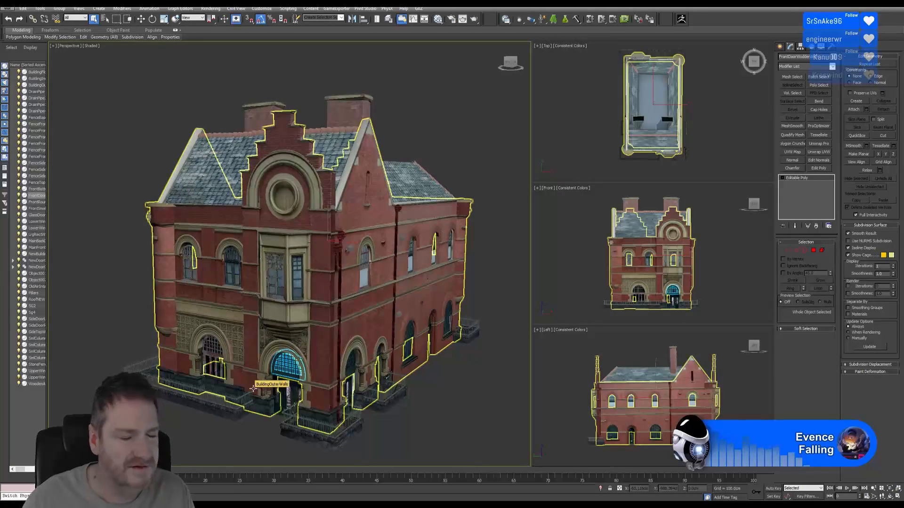
scroll(254, 387, "up", 10)
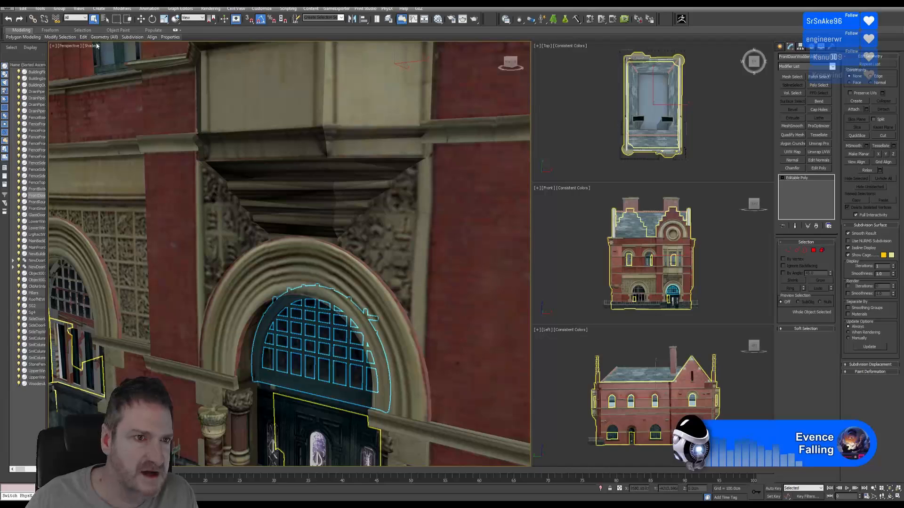
left_click(40, 9)
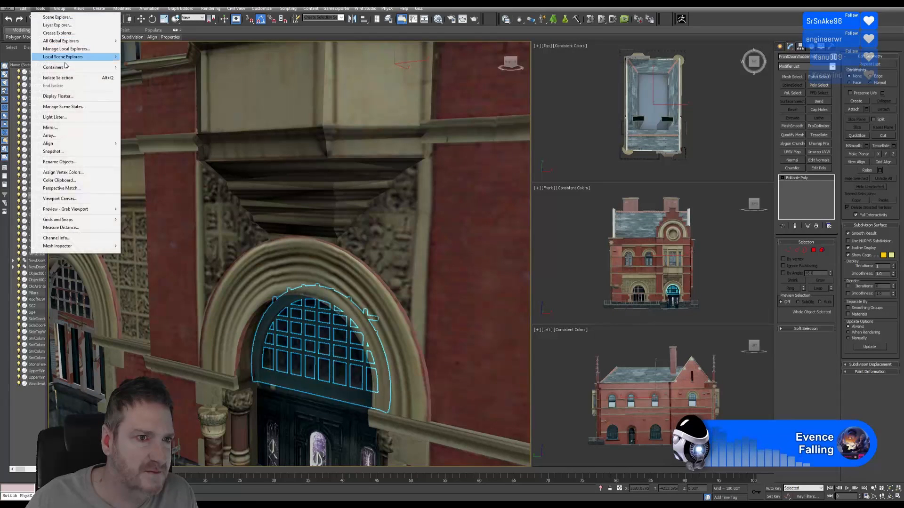
left_click(58, 78)
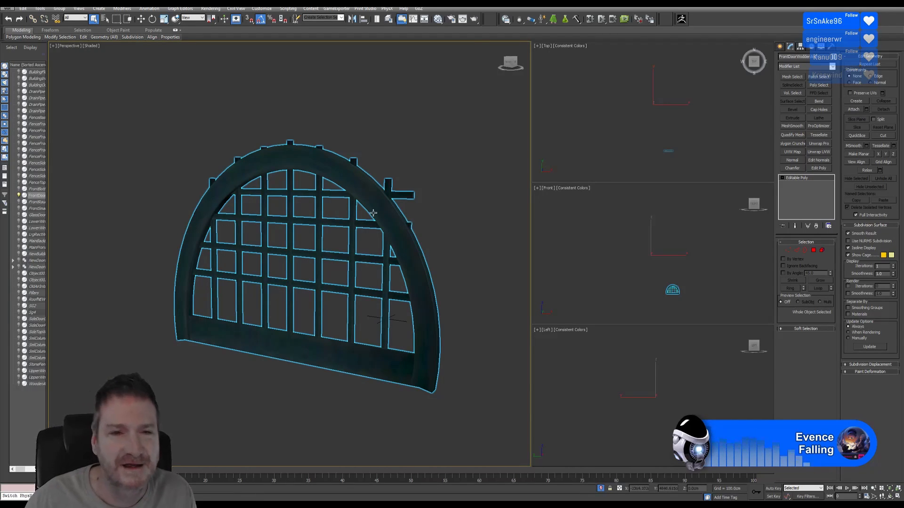
scroll(678, 275, "up", 6)
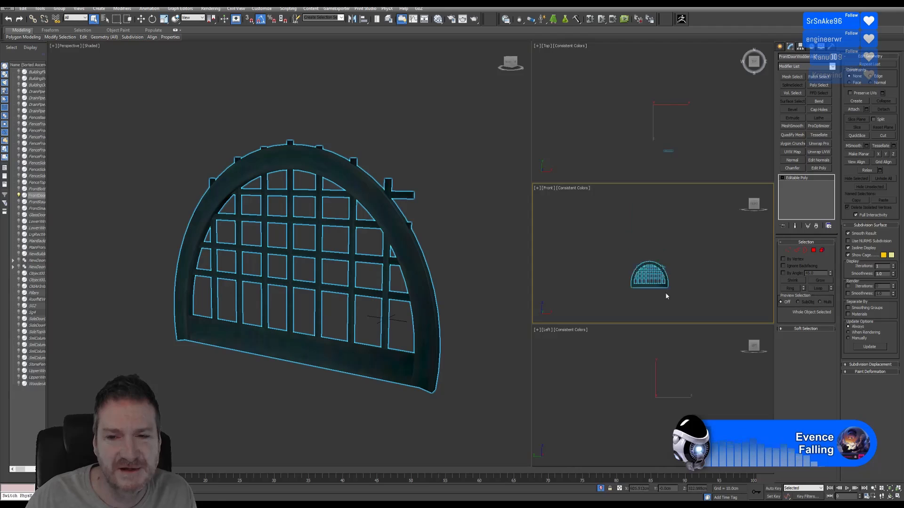
left_click(898, 497)
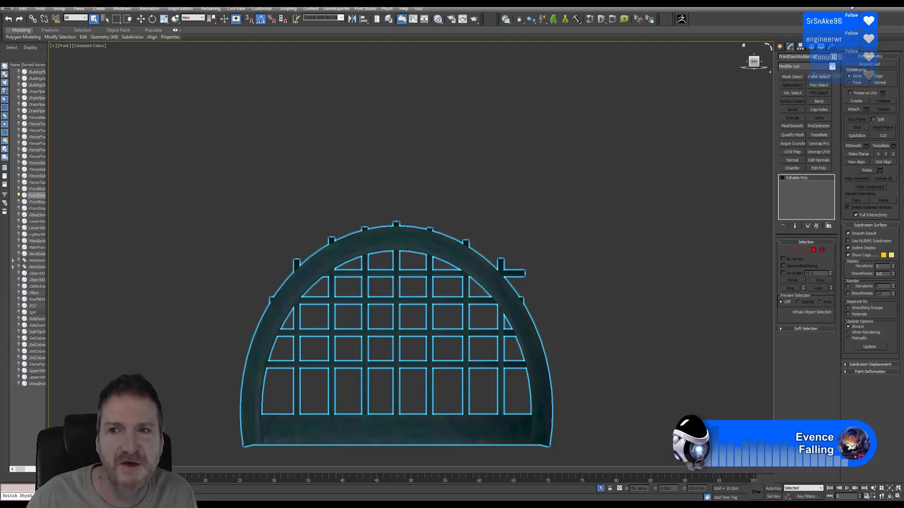
Step: Switch to Unreal Editor and examine the stream, sun rays and sky beside the brick building
key("super+d")
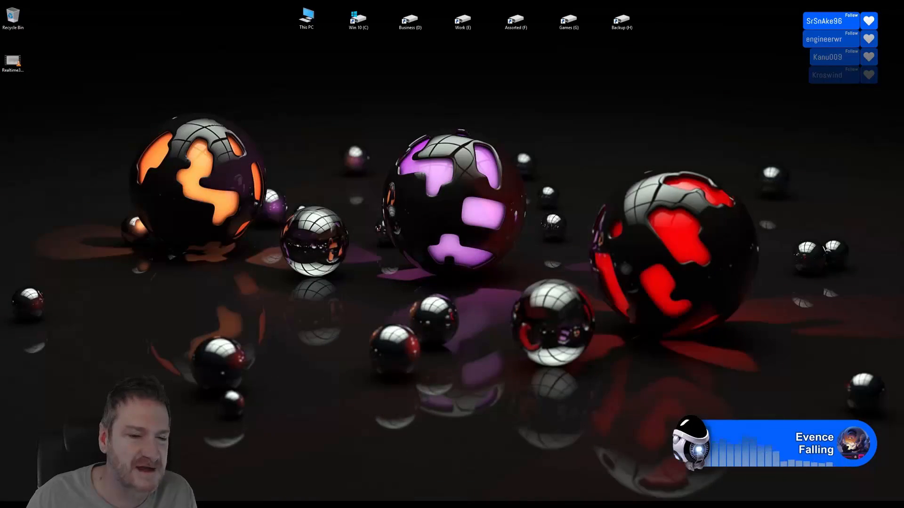
key("alt+Tab")
right_click_drag(343, 248, 349, 285)
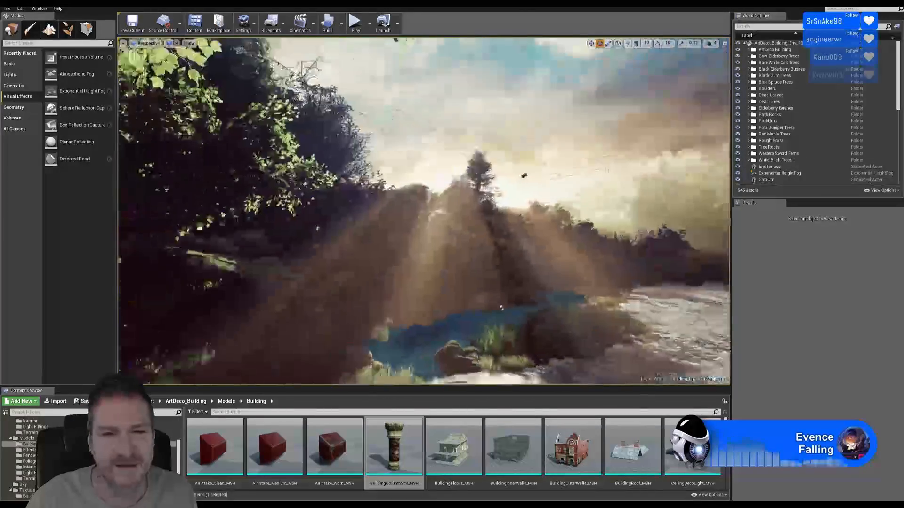
right_click_drag(423, 211, 448, 209)
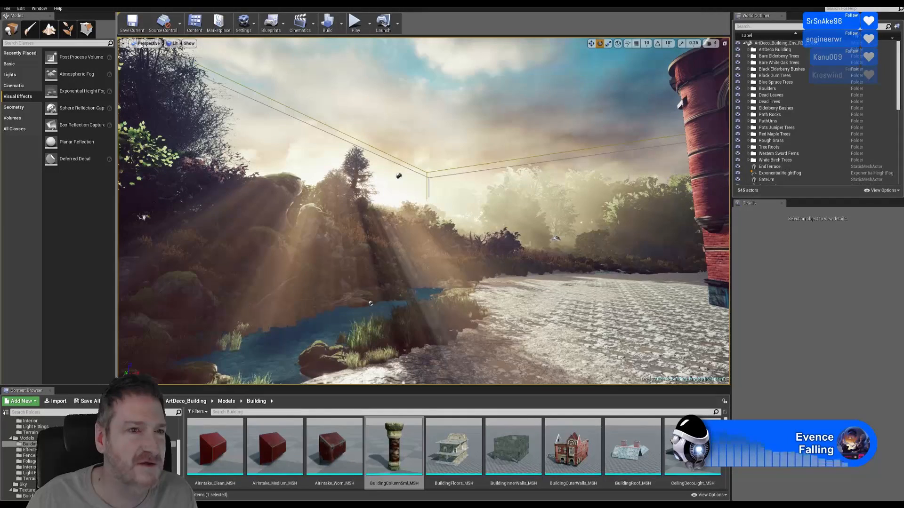
Step: Jump to the saved camera bookmark on the garden path and move up to the stone steps
left_click(123, 44)
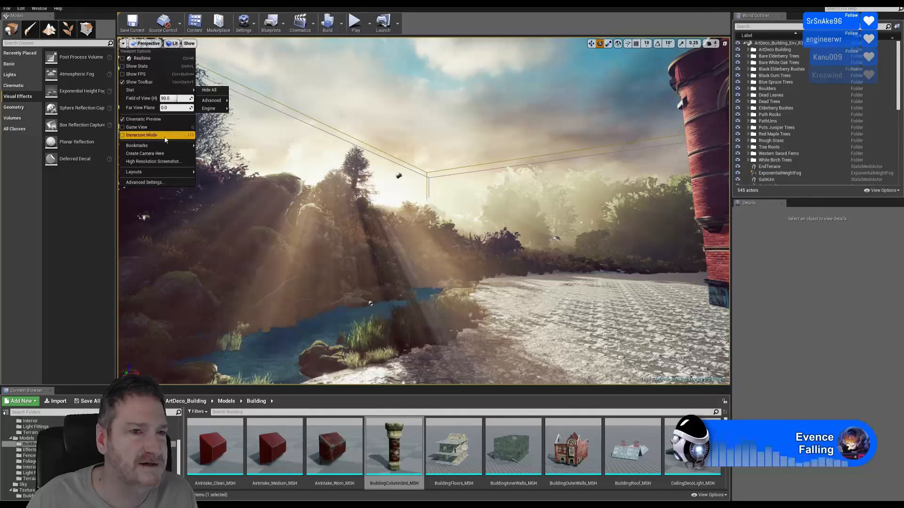
mouse_move(169, 147)
left_click(222, 194)
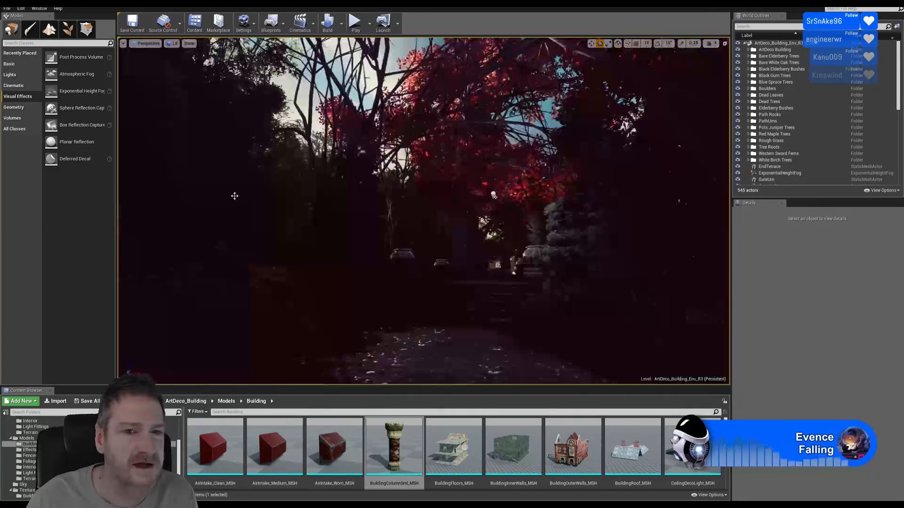
right_click_drag(219, 245, 223, 273)
key("w")
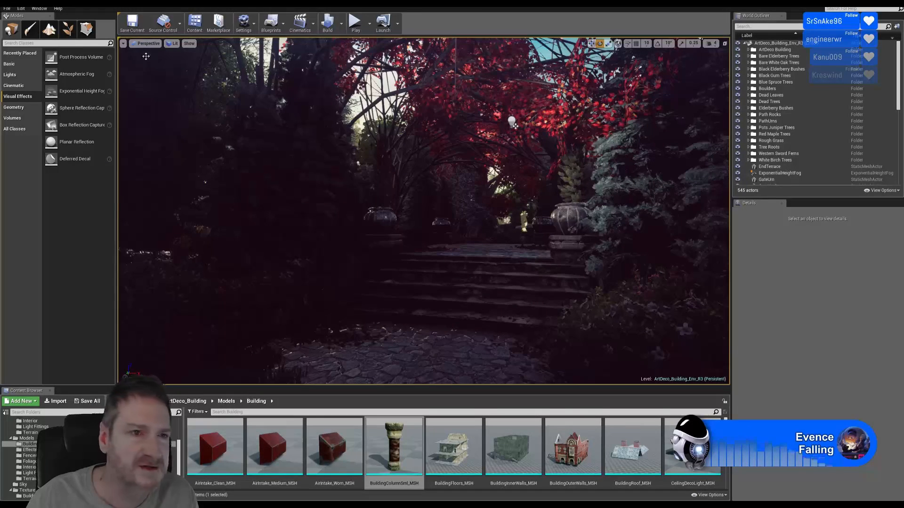
Step: Examine the stone steps, urns and red maples on the garden path and check the viewport's realtime option
left_click(123, 44)
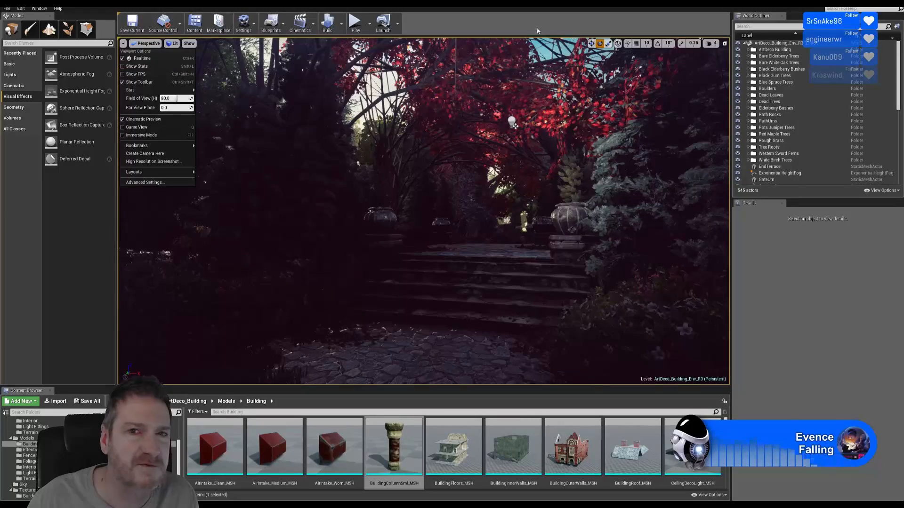
key("Escape")
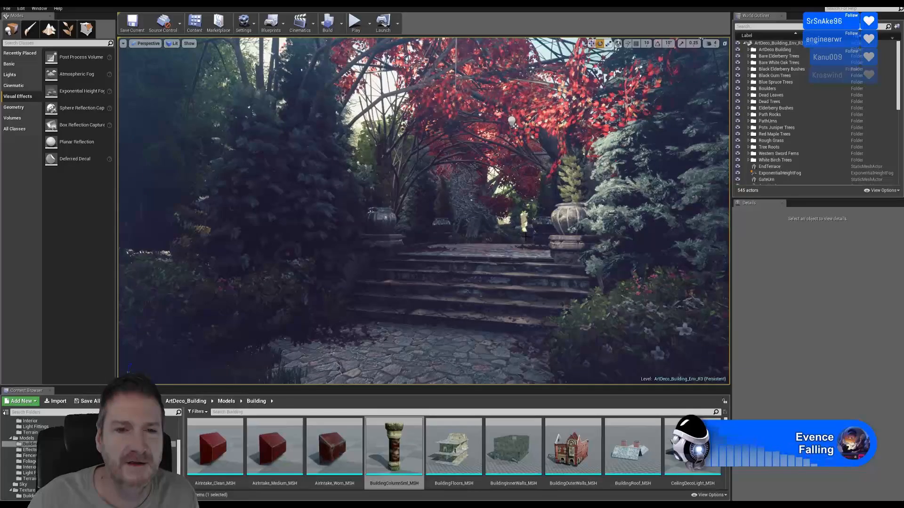
right_click_drag(525, 237, 463, 211)
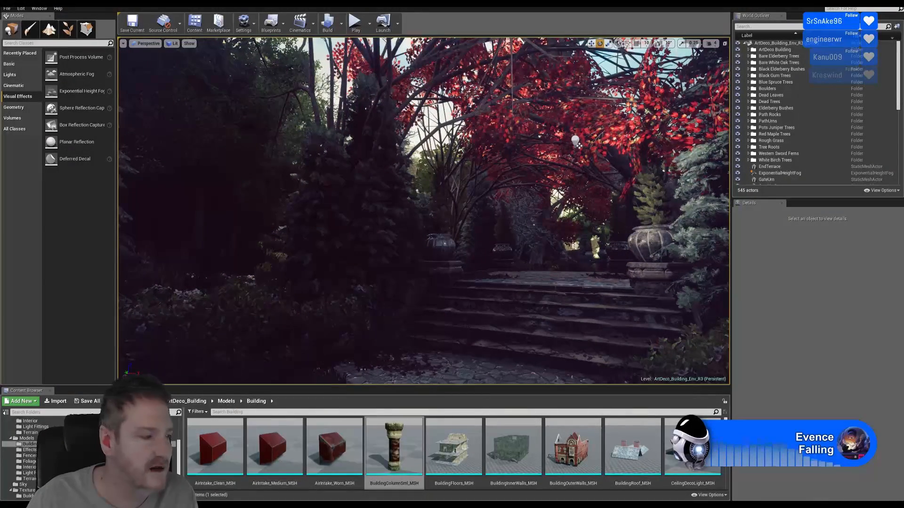
key("1")
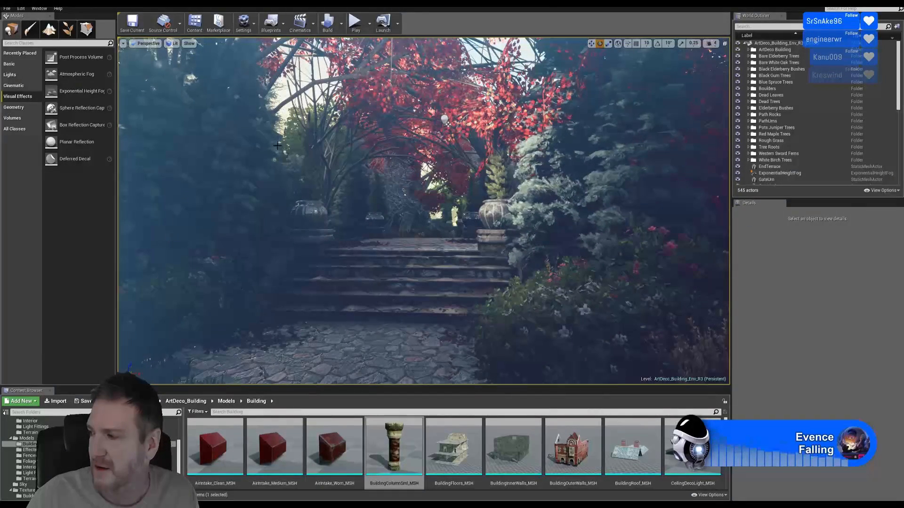
left_click(123, 43)
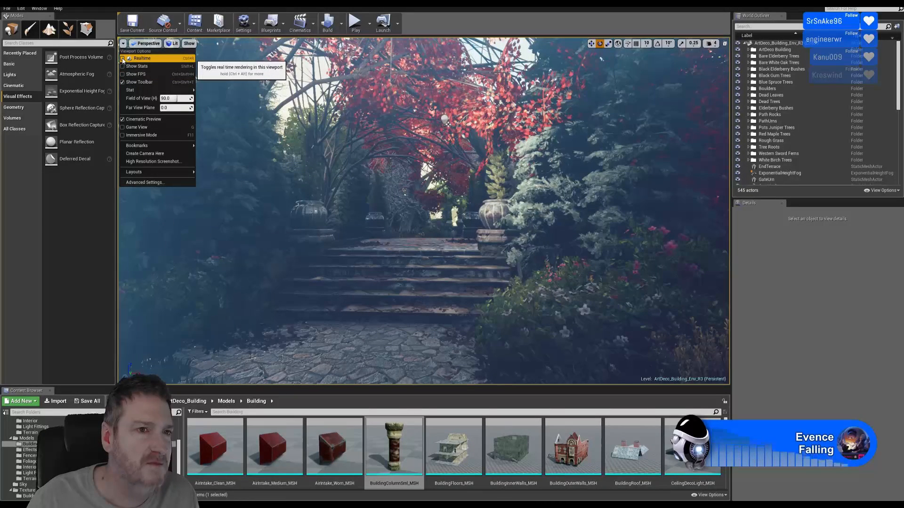
left_click(506, 19)
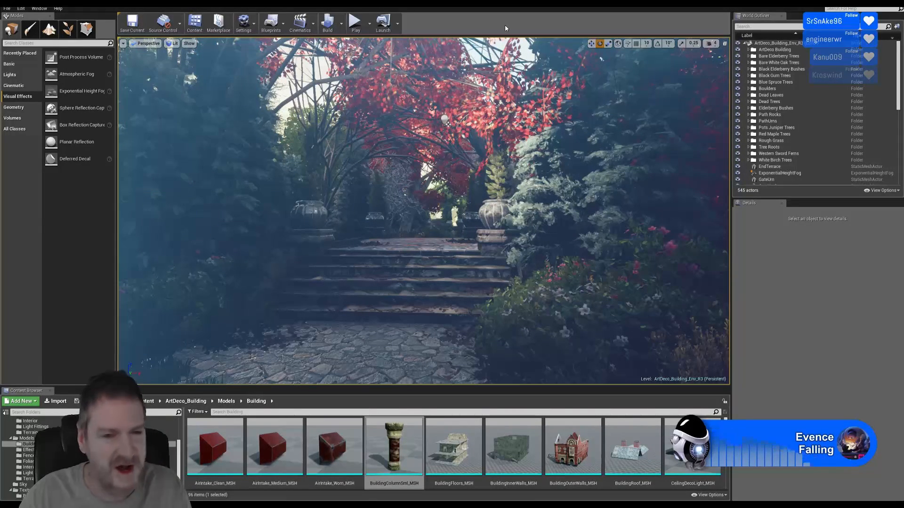
right_click_drag(458, 198, 454, 190)
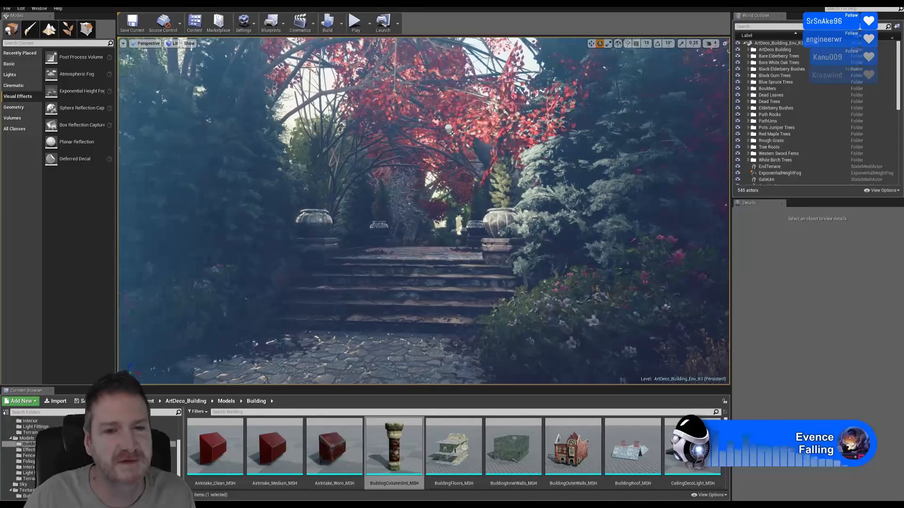
Step: Switch to 3ds Max and move the protruding end vertices of the arch's left horizontal bar inside the curved frame
key("super+d")
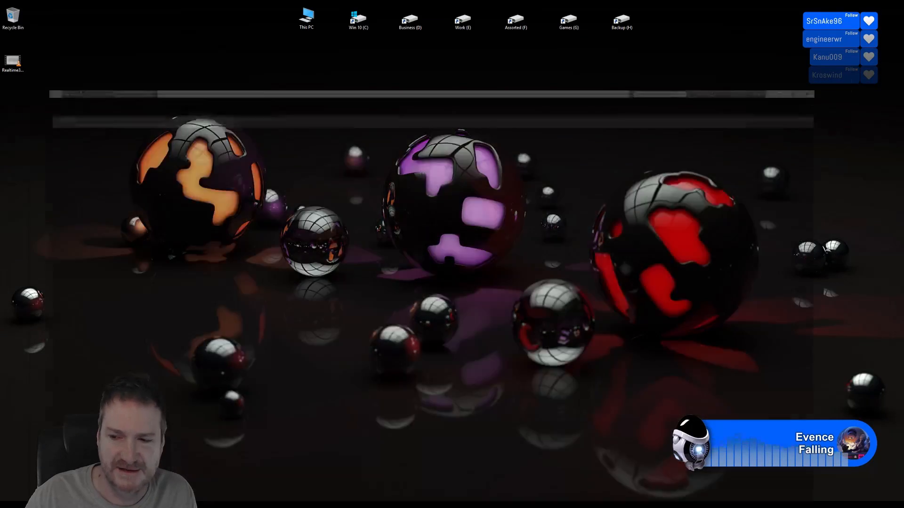
left_click(359, 505)
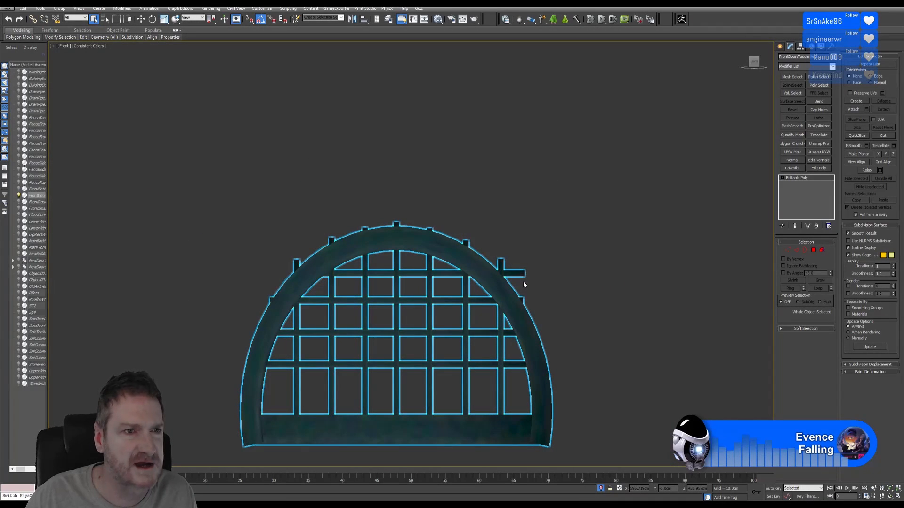
middle_click_drag(526, 220, 575, 166)
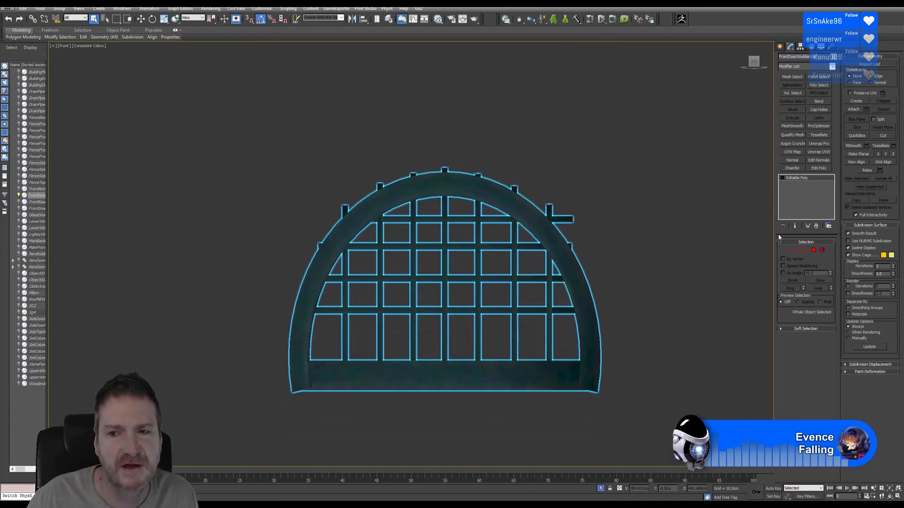
left_click(787, 251)
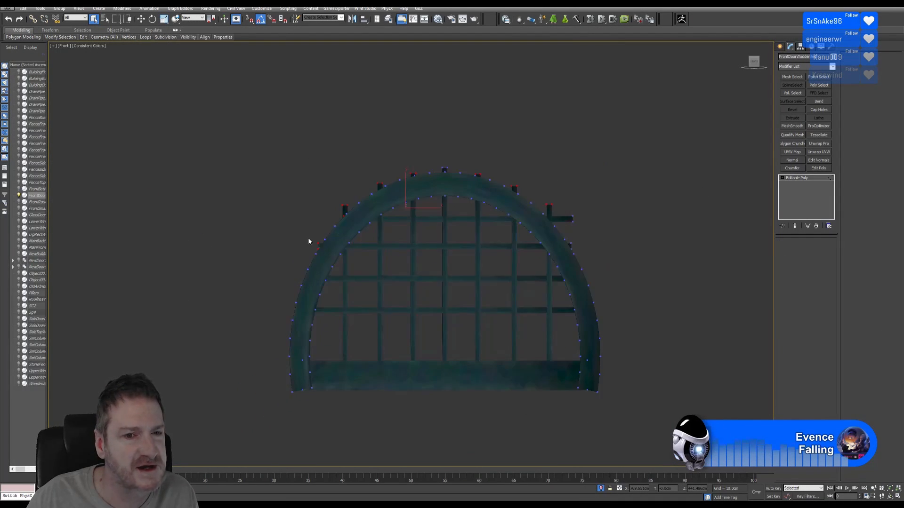
scroll(310, 238, "up", 6)
scroll(320, 239, "up", 2)
left_click(320, 242)
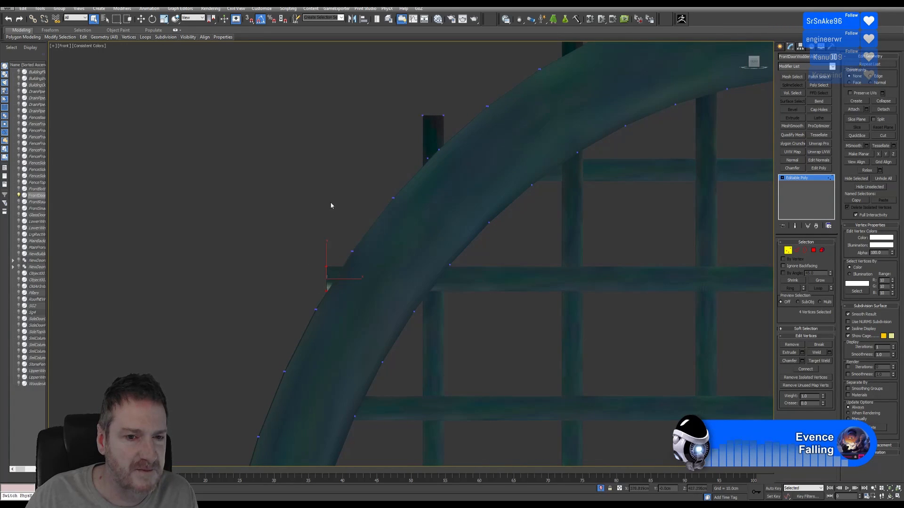
left_click_drag(344, 279, 371, 282)
Step: Lower the protruding top vertices of the two leftmost vertical bars into the curved frame
middle_click_drag(399, 149, 315, 146)
left_click_drag(317, 140, 343, 244)
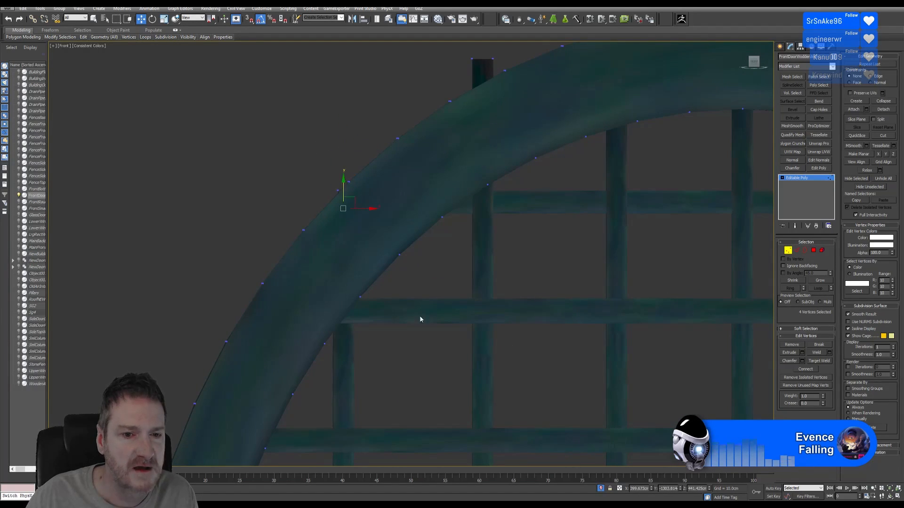
middle_click_drag(512, 262, 389, 324)
left_click_drag(329, 96, 375, 120)
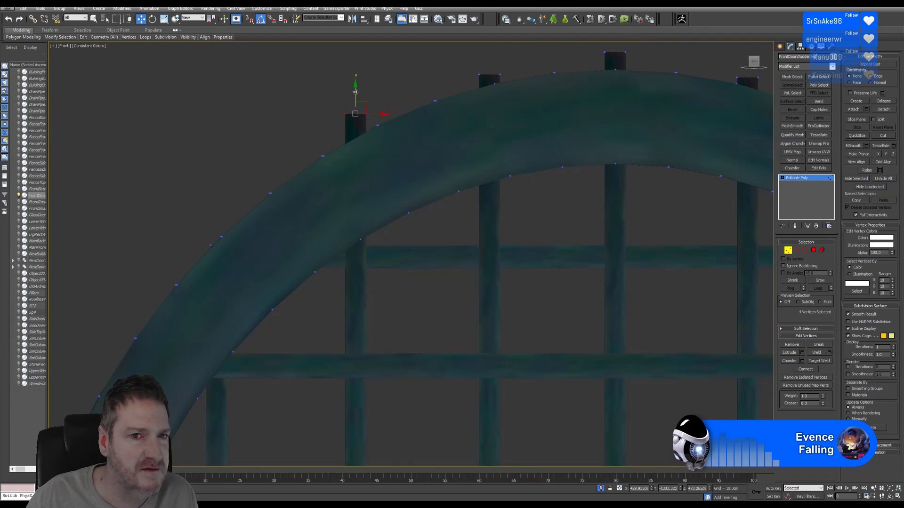
left_click_drag(355, 92, 356, 143)
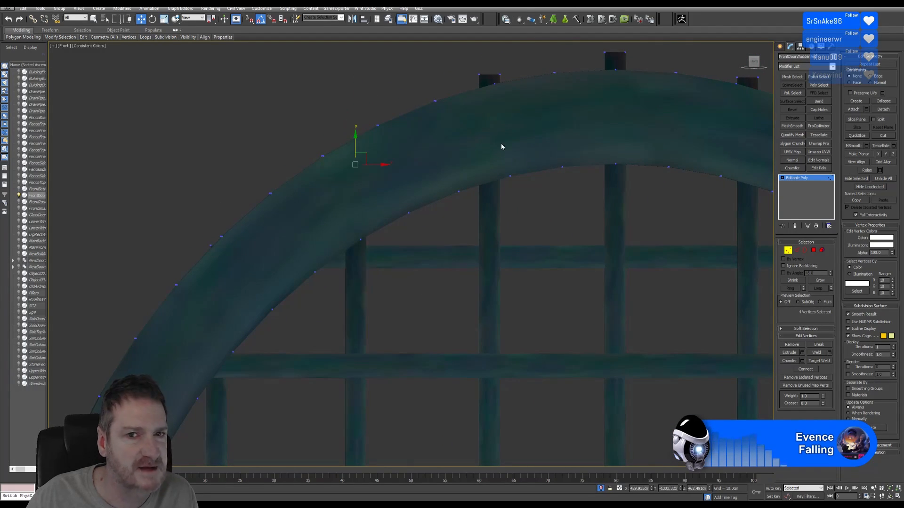
Step: Lower the protruding top vertices of the vertical bars around the arch's crown into the frame
middle_click_drag(501, 143, 320, 221)
left_click_drag(292, 139, 319, 167)
left_click_drag(404, 116, 438, 140)
middle_click_drag(535, 131, 394, 125)
left_click_drag(396, 127, 440, 152)
left_click_drag(418, 118, 417, 141)
Step: Move the protruding ends of the right-hand vertical bars and the uppermost horizontal bar inside the frame
middle_click_drag(506, 158, 393, 136)
left_click_drag(429, 156, 471, 180)
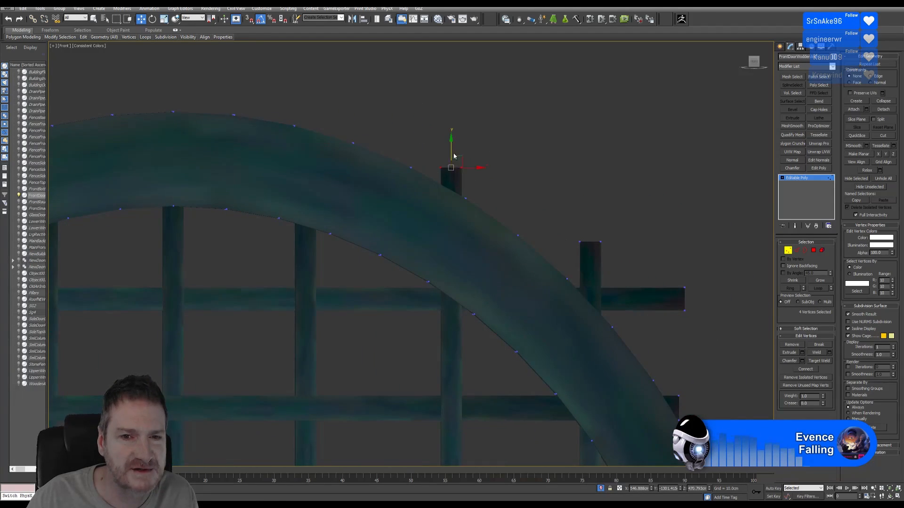
left_click_drag(450, 148, 451, 187)
middle_click_drag(582, 220, 461, 181)
left_click_drag(450, 188, 470, 254)
left_click_drag(584, 228, 477, 261)
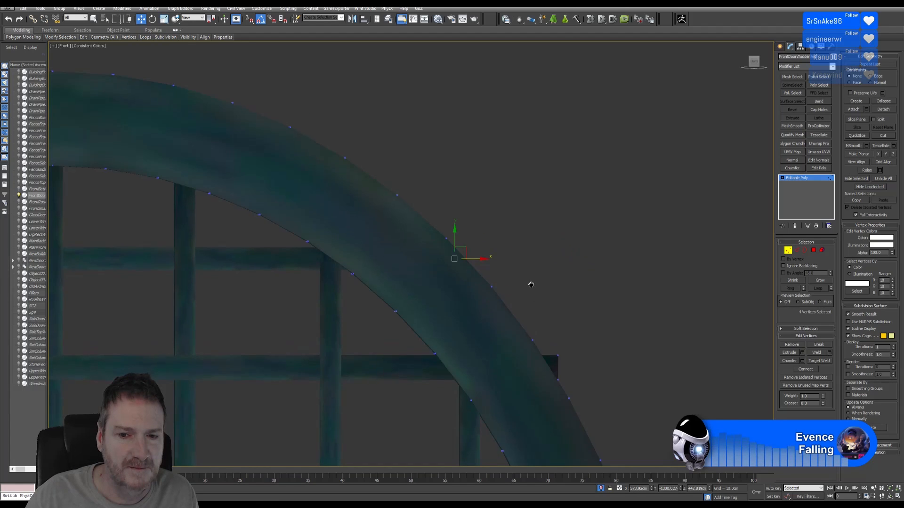
Step: Pull the last protruding horizontal bar end on the right into the frame, leave vertex editing and restore the four-viewport layout
middle_click_drag(530, 294, 498, 190)
left_click_drag(506, 214, 491, 239)
scroll(535, 309, "down", 5)
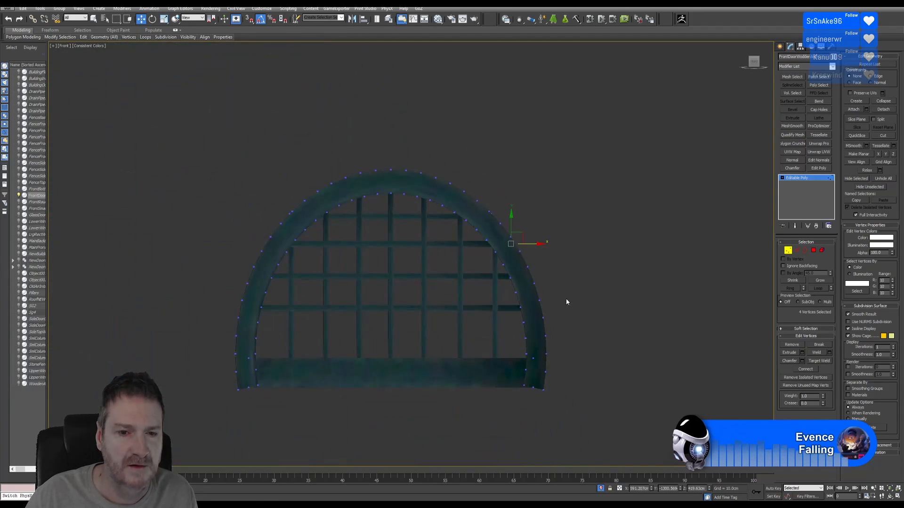
left_click(788, 250)
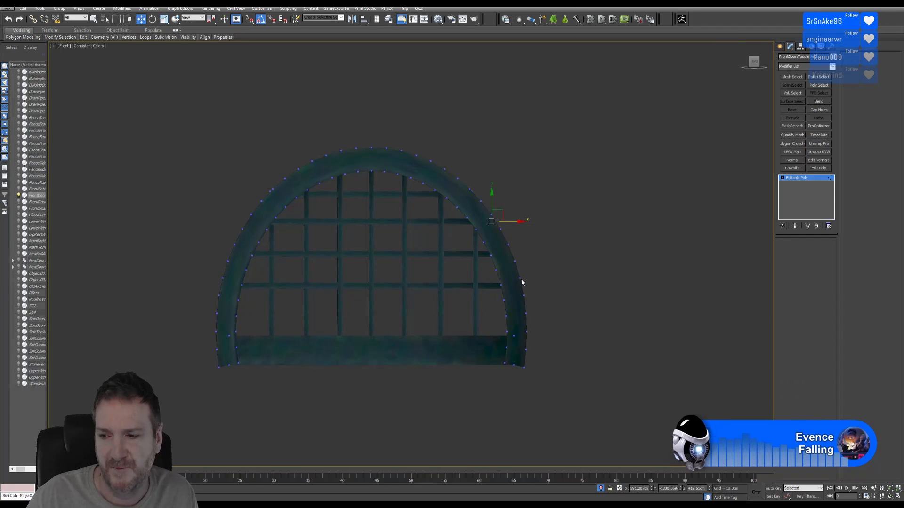
left_click(898, 497)
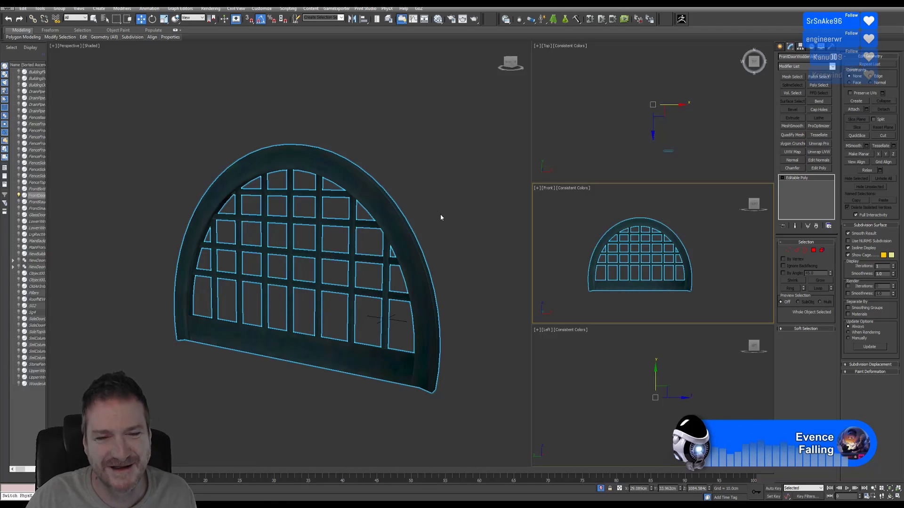
Step: Add an Unwrap UVW modifier to the arch and apply Flatten Mapping to all its polygons in the UV editor
mouse_move(440, 215)
middle_mouse_down("alt")
mouse_move(450, 210)
mouse_move(442, 202)
middle_mouse_up("alt")
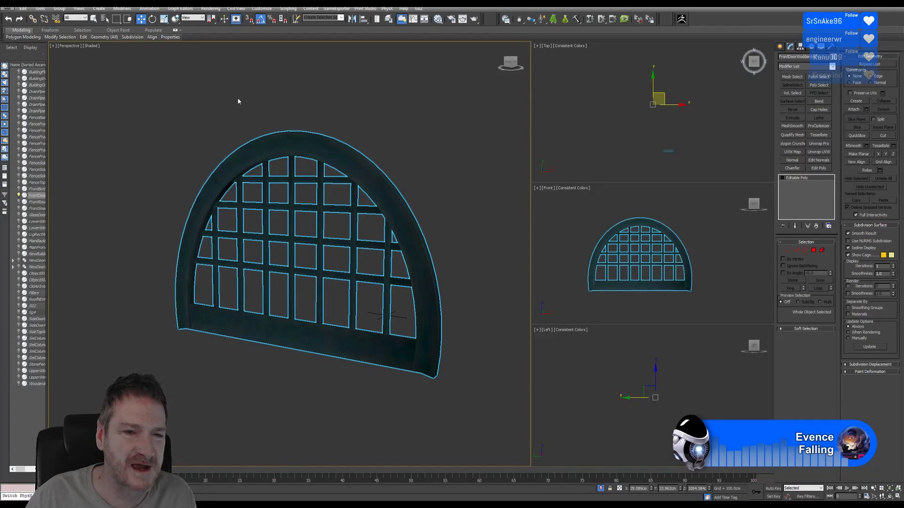
left_click(820, 152)
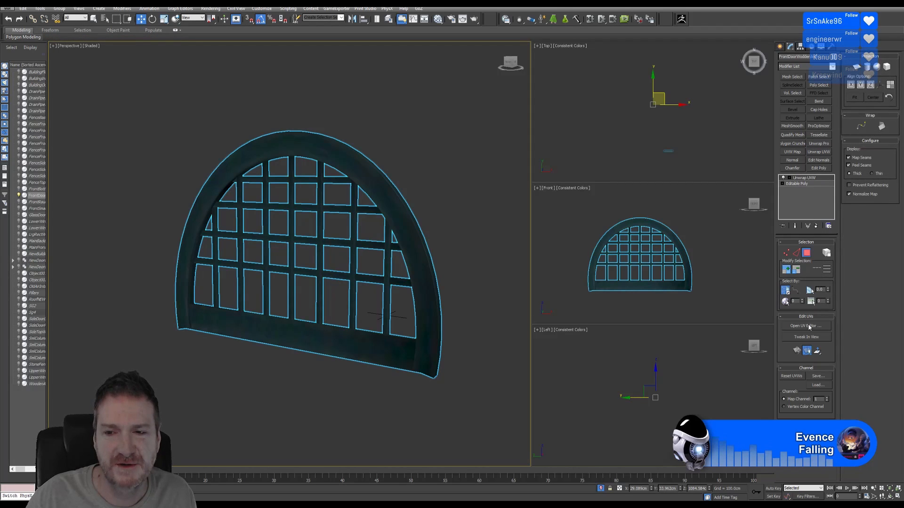
left_click(810, 326)
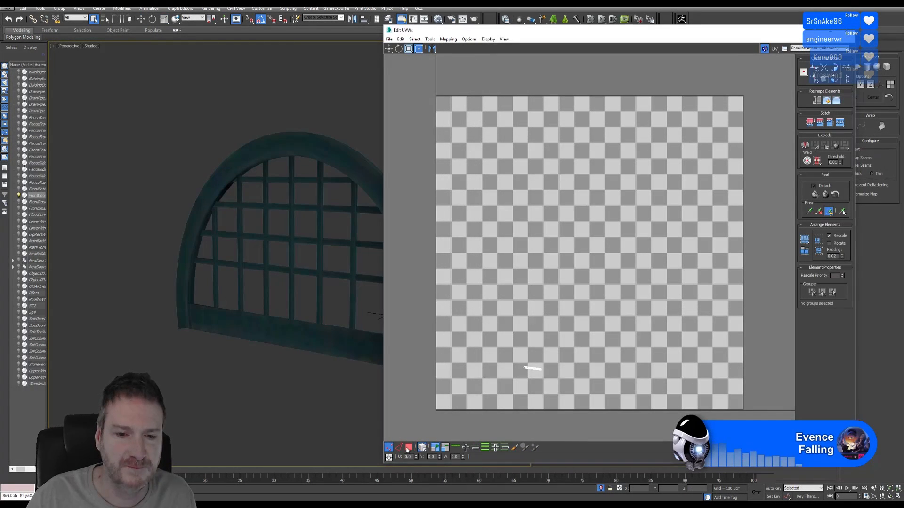
left_click(408, 447)
left_click(448, 39)
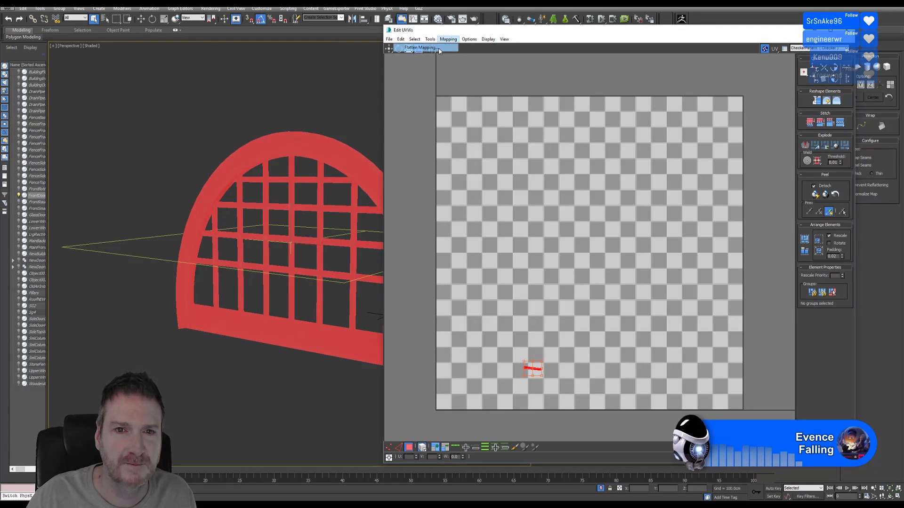
left_click(419, 47)
left_click(99, 47)
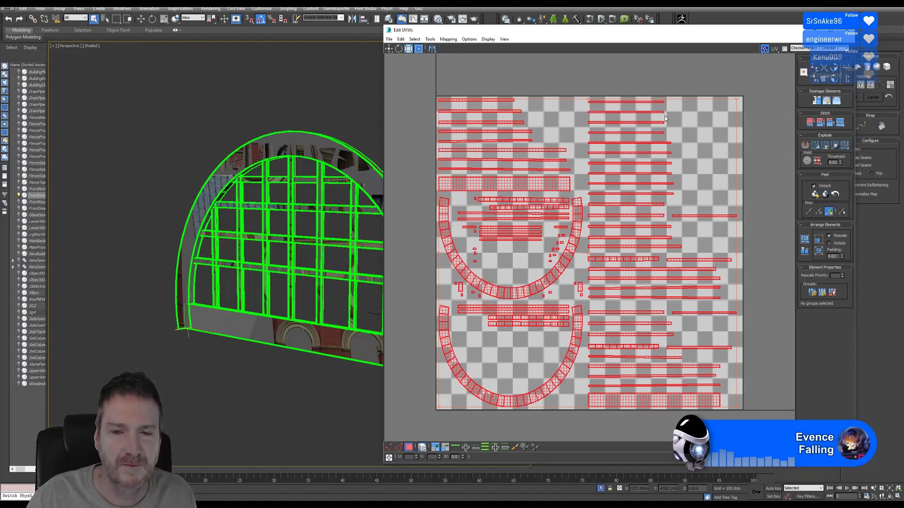
Step: Close the UV editor, turn off the map seams display and leave polygon selection
left_click(846, 29)
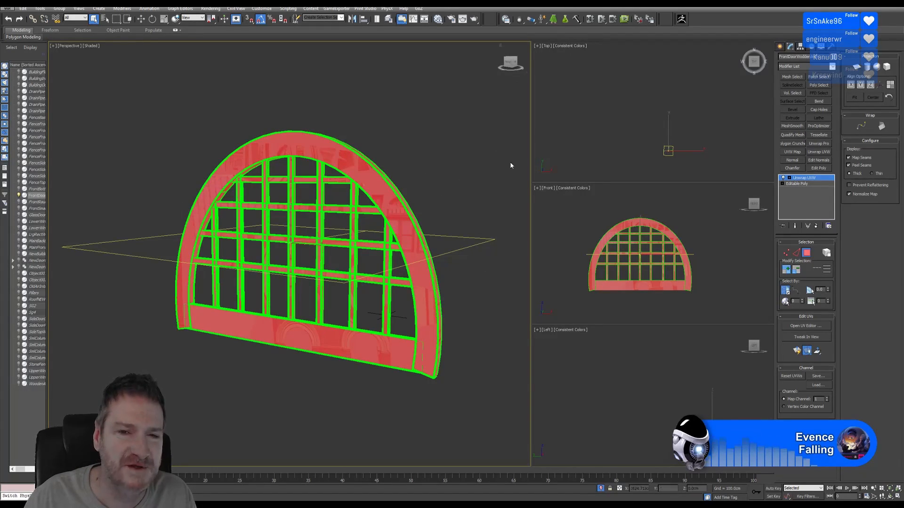
left_click(862, 159)
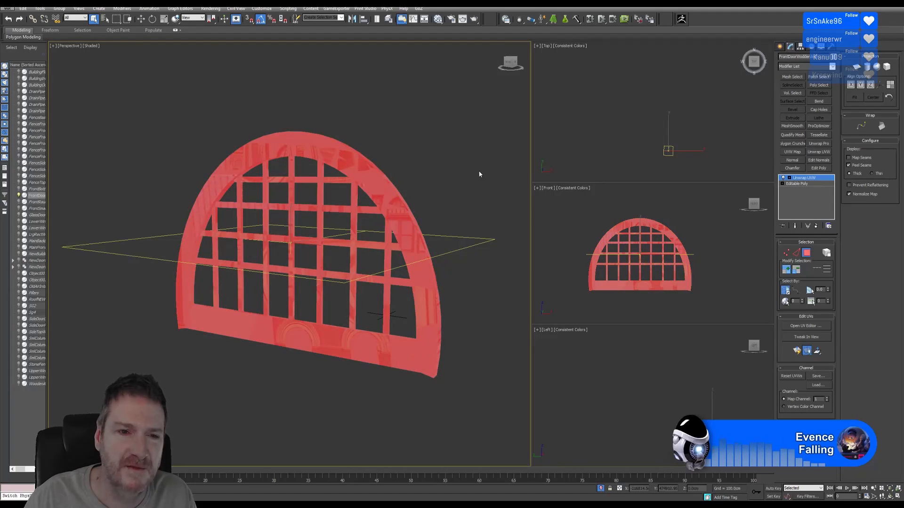
left_click(806, 253)
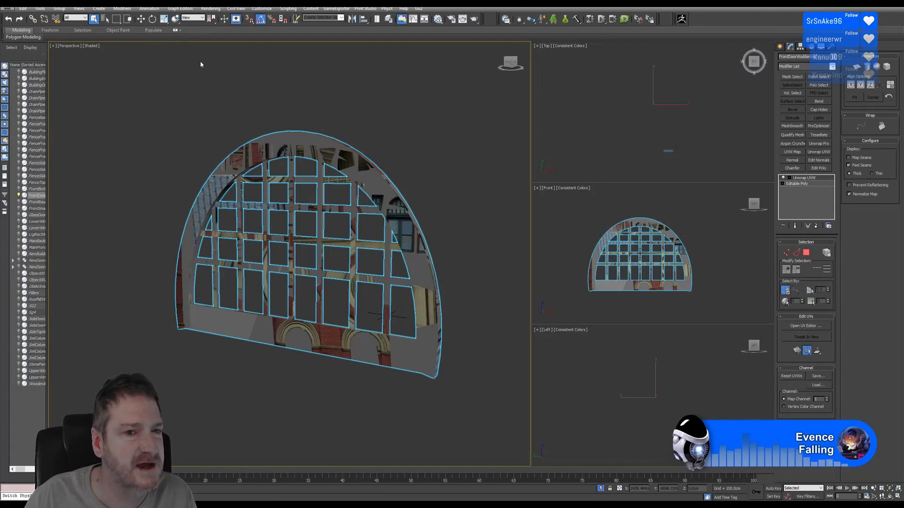
Step: Start exporting the arch under its object name and set the destination to the UVW_Fixed folder inside Exports\Windows
left_click(781, 56)
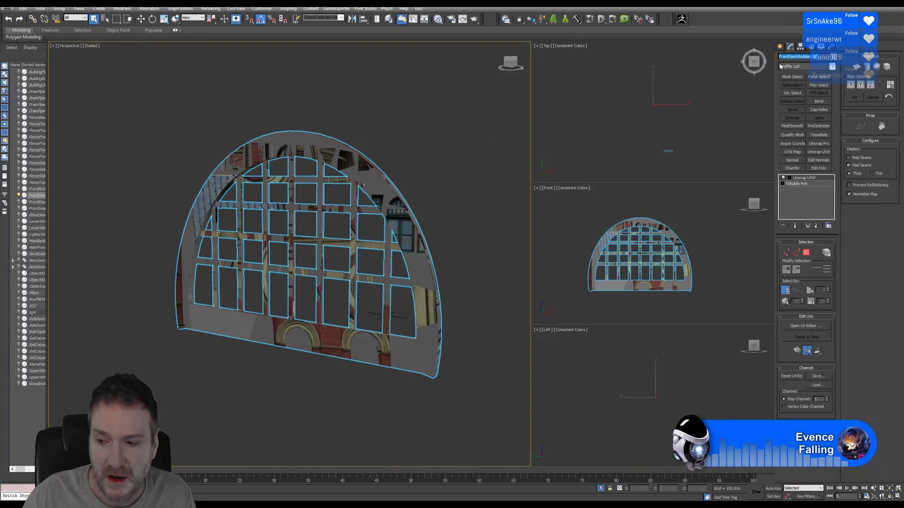
left_click(9, 7)
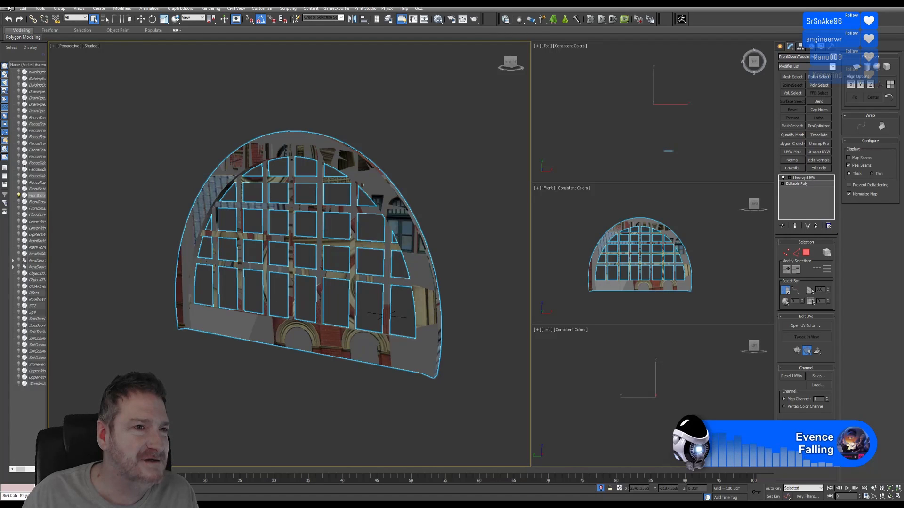
left_click(9, 8)
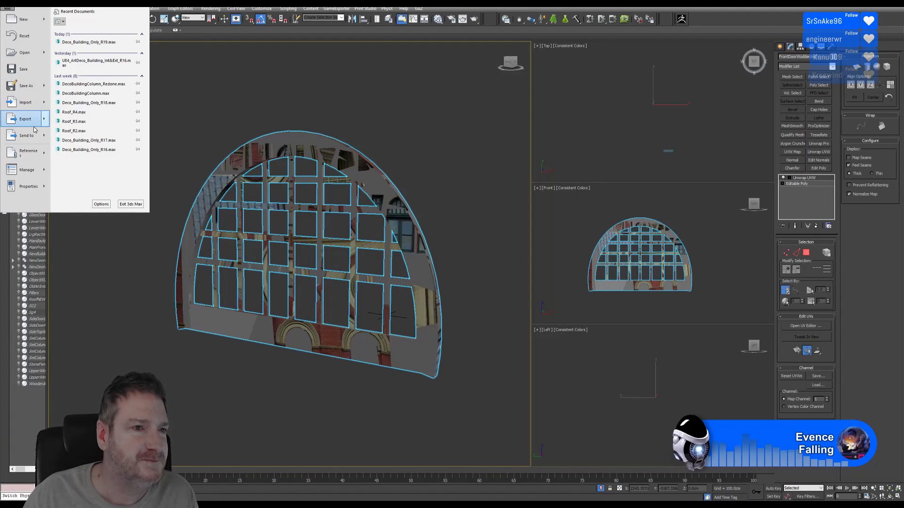
mouse_move(26, 119)
left_click(85, 60)
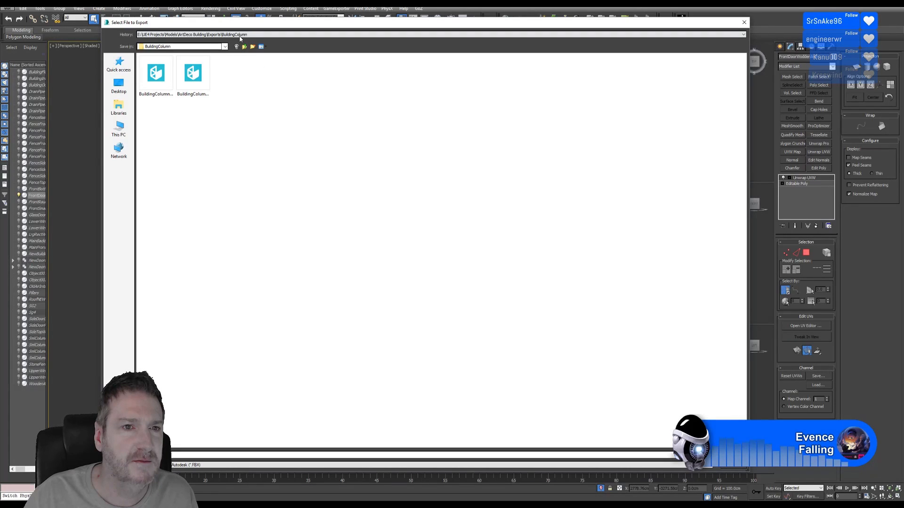
left_click(220, 37)
left_click(282, 163)
left_click(244, 47)
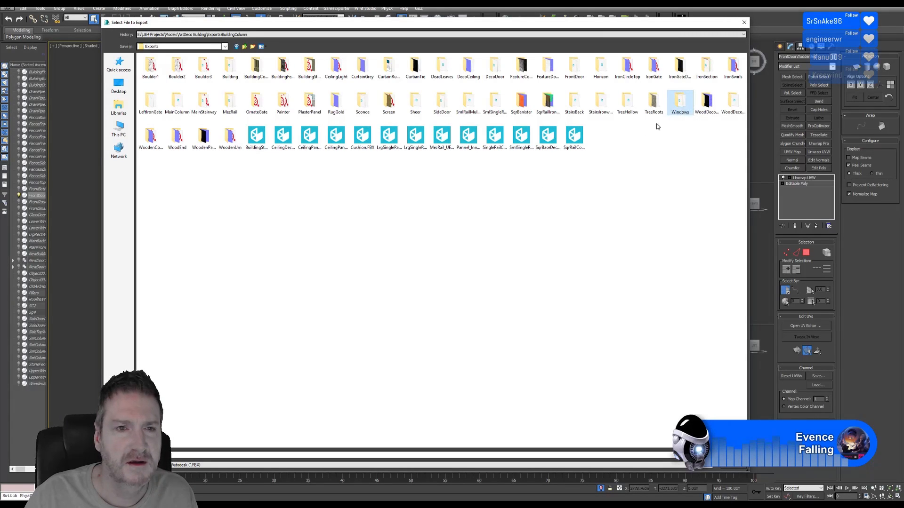
double_click(680, 101)
double_click(150, 66)
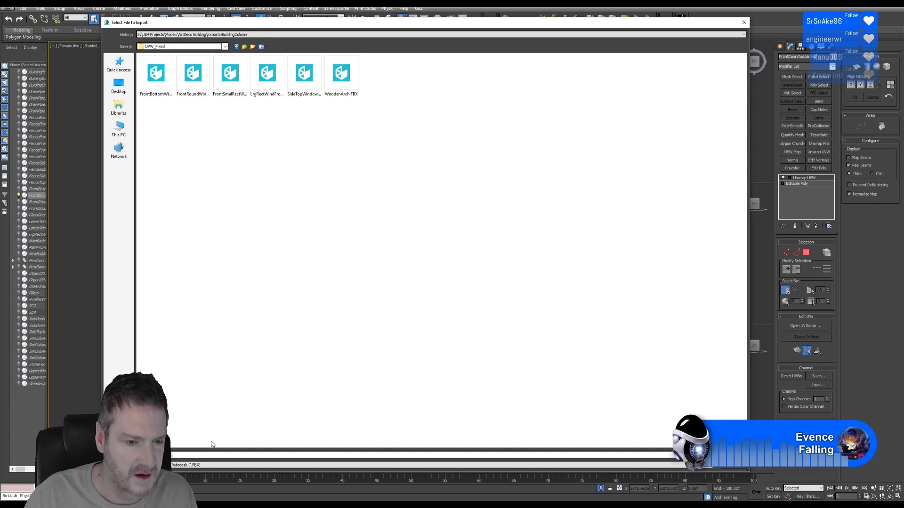
Step: Export the arch as an FBX file named FrontDoorWoddenArch with the current FBX export settings
type("FrontDoorWoddenArch")
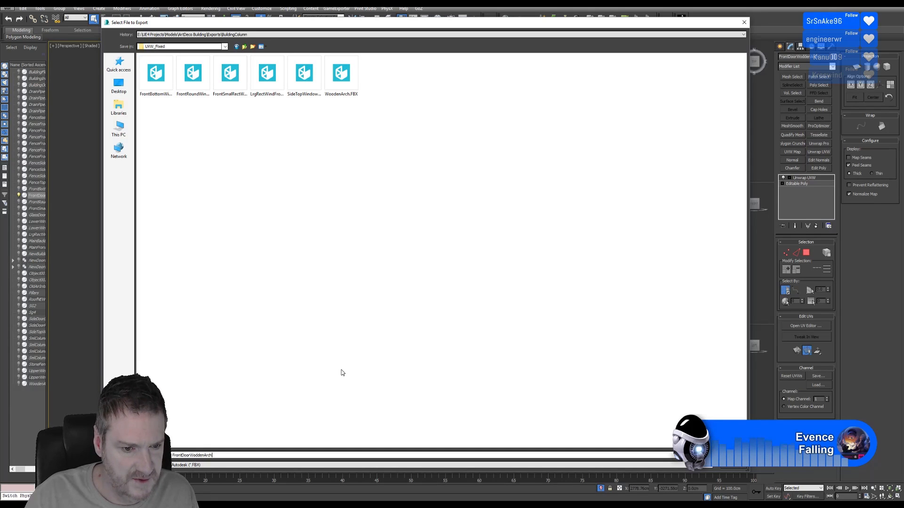
key("Return")
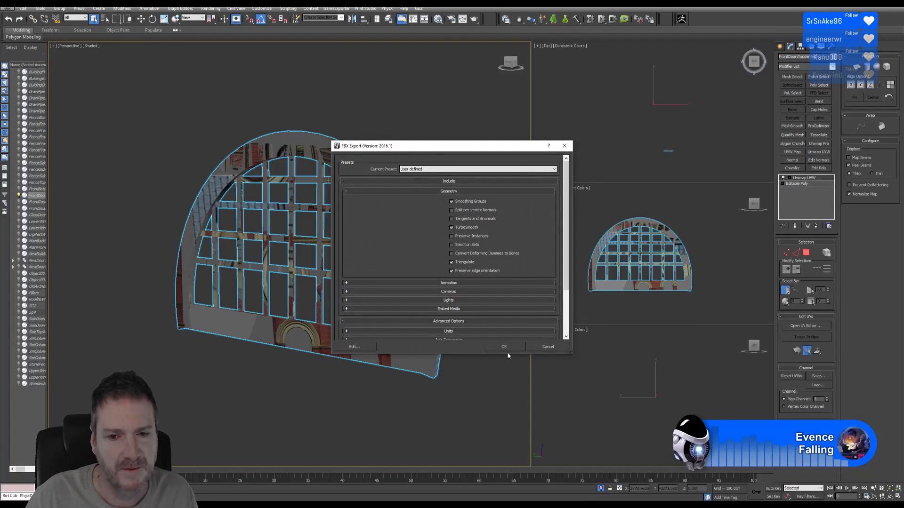
left_click(504, 347)
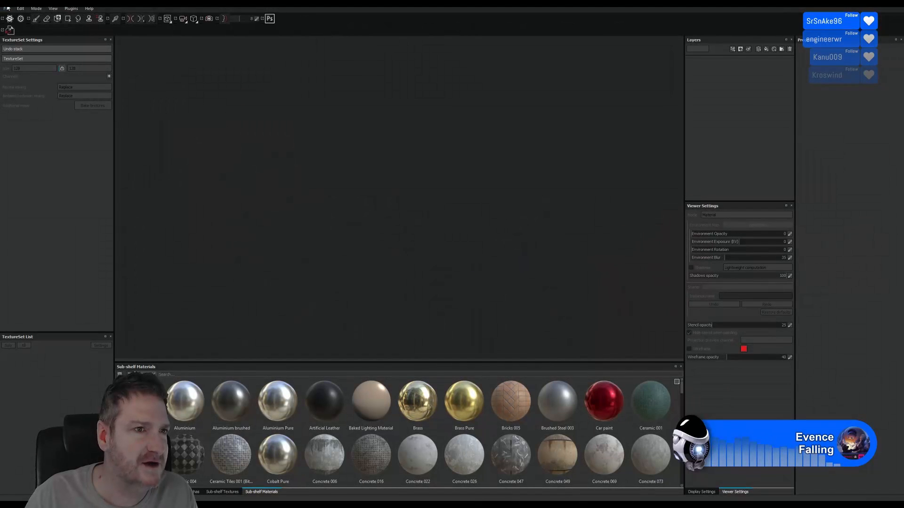
Step: Create a new project in Substance Painter using the FrontDoorWoddenArch.FBX mesh from the UVW_Fixed folder
left_click(8, 8)
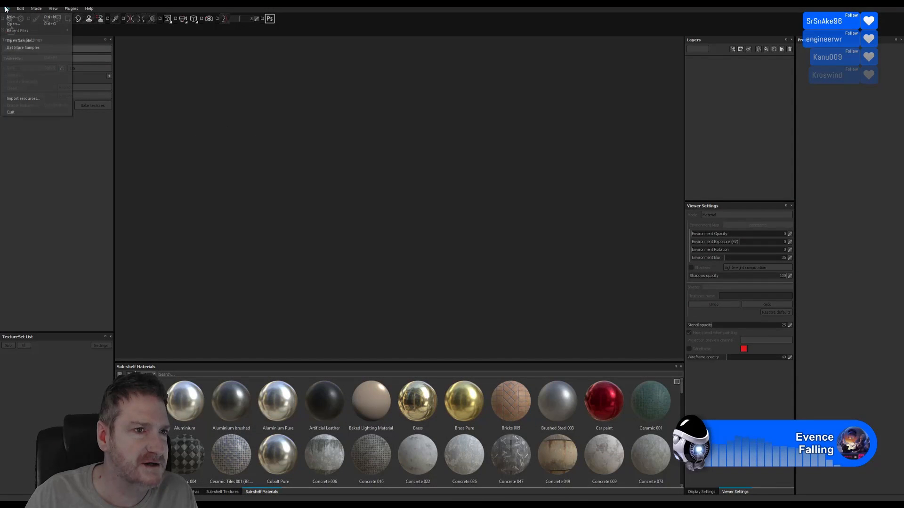
left_click(19, 16)
left_click(517, 184)
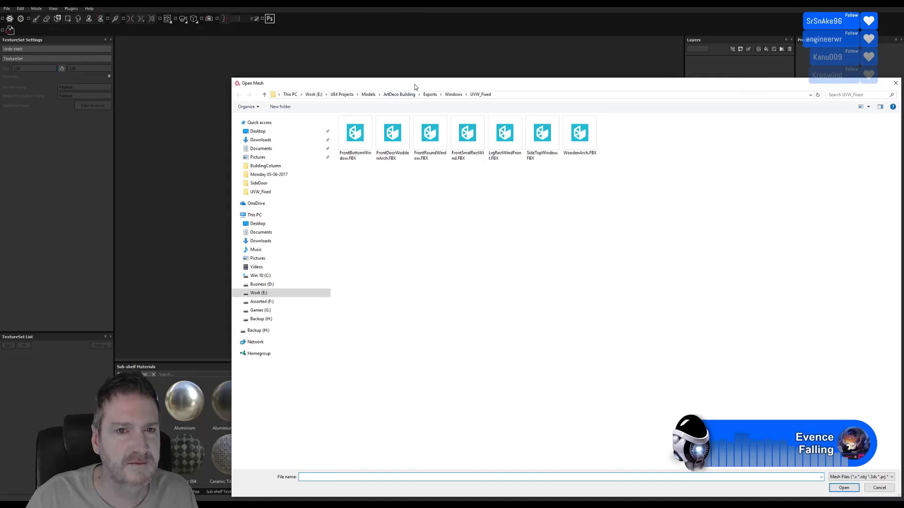
left_click_drag(414, 84, 313, 62)
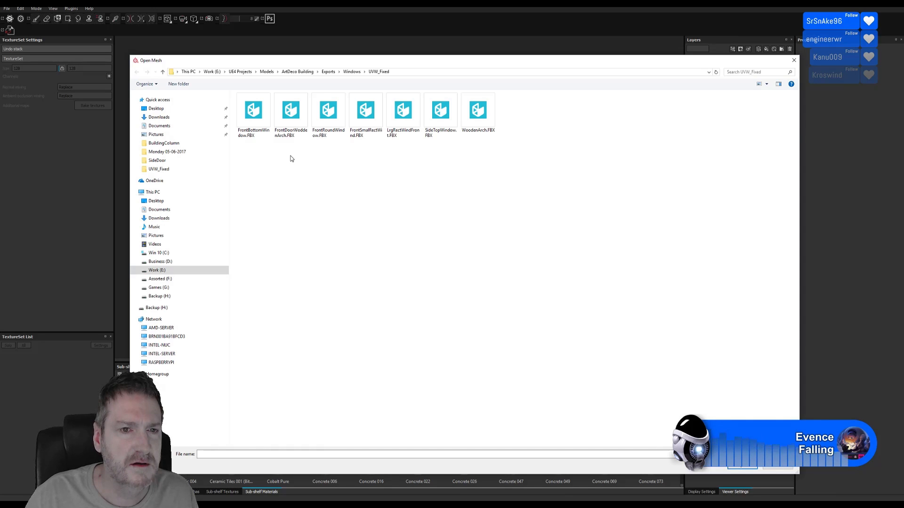
double_click(291, 111)
left_click(476, 330)
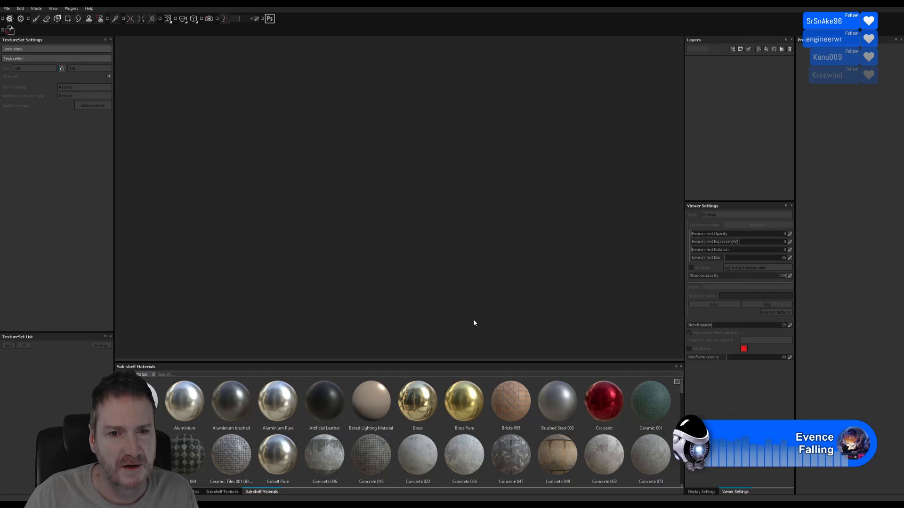
mouse_move(509, 240)
left_mouse_down("alt")
mouse_move(212, 217)
mouse_move(411, 207)
mouse_move(407, 128)
left_mouse_up("alt")
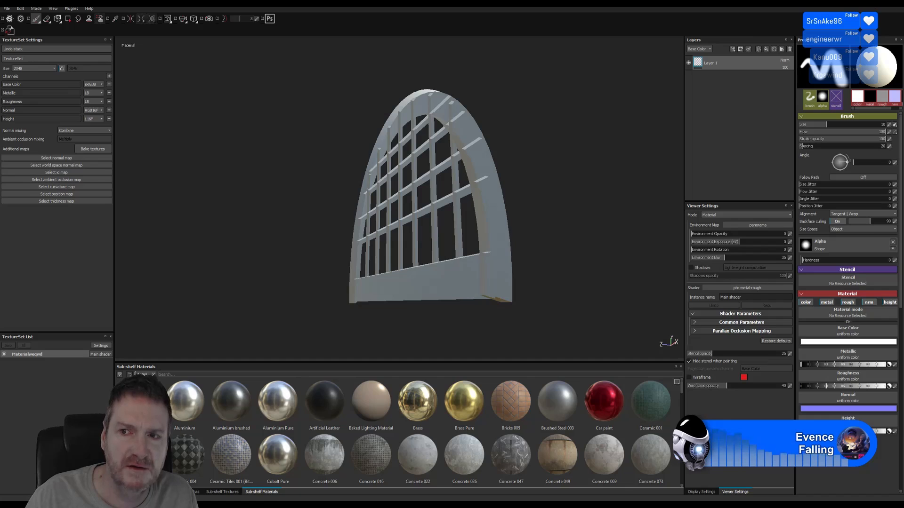
Step: Switch back to 3ds Max, flip the arch's normals with a Normal modifier and collapse its modifier stack
left_click(850, 4)
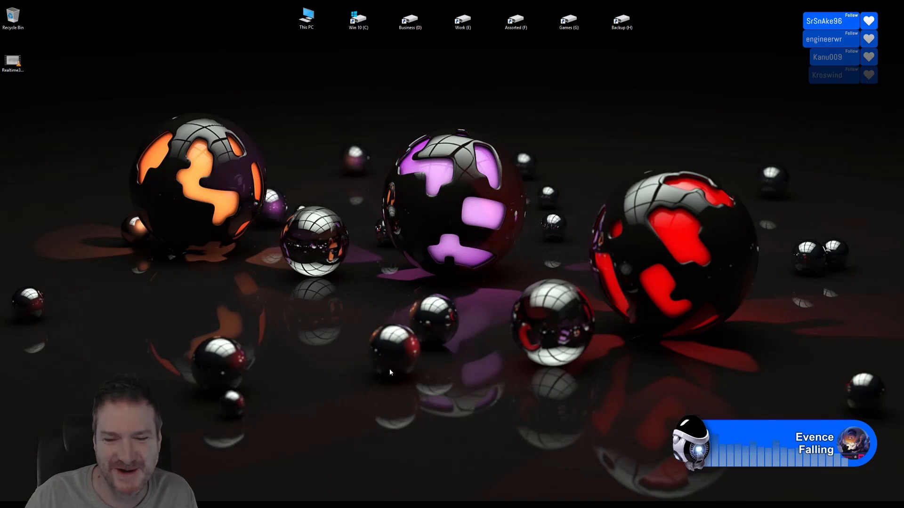
key("alt+Tab")
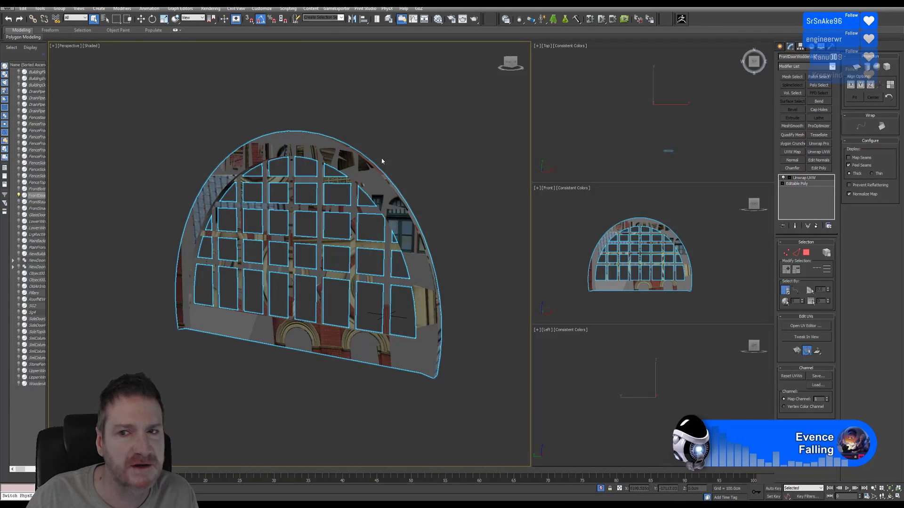
left_click(792, 160)
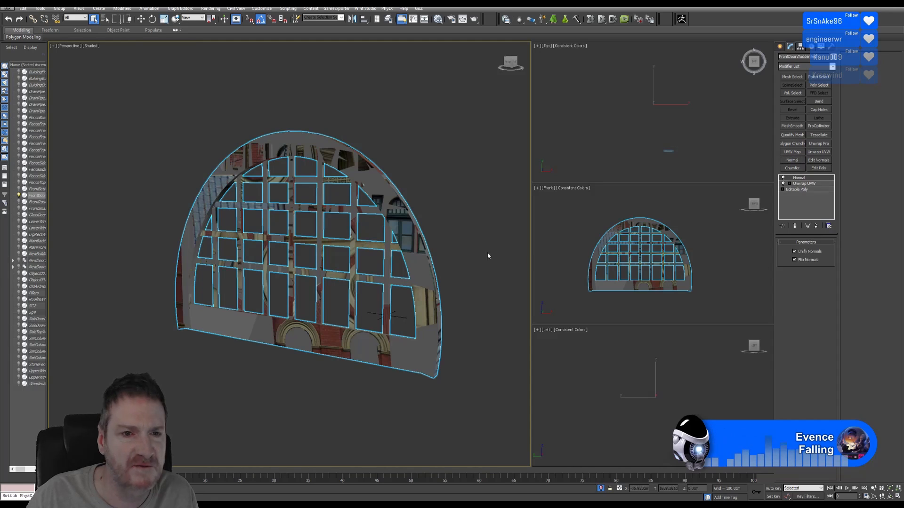
right_click(804, 179)
left_click(825, 248)
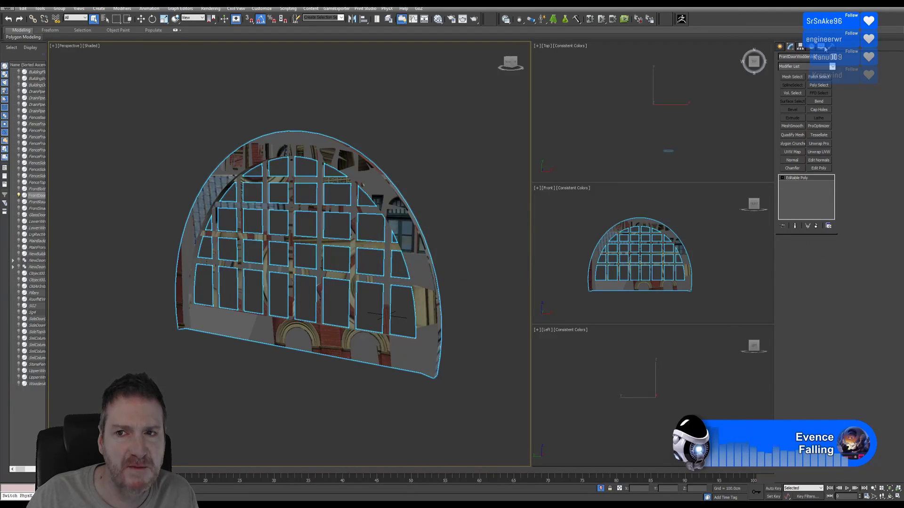
Step: Center the arch's pivot point on the object
left_click(800, 47)
left_click(805, 93)
left_click(807, 130)
Step: Reset the arch's transform with Reset XForm and collapse the resulting modifier into the editable poly
left_click(831, 47)
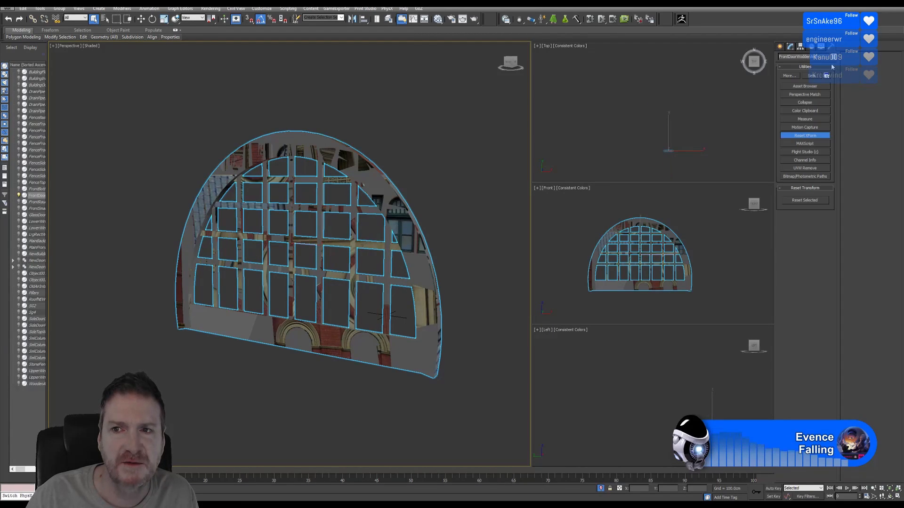
left_click(806, 200)
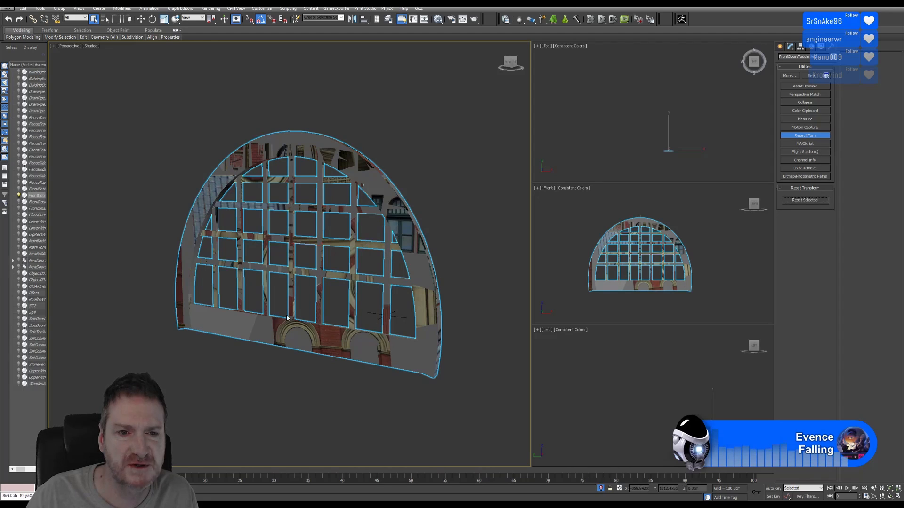
left_click(791, 48)
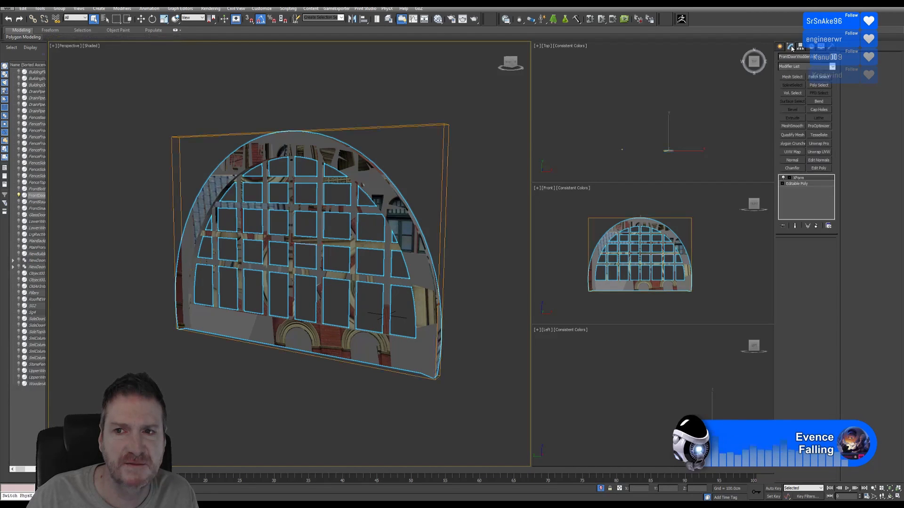
right_click(796, 183)
left_click(800, 247)
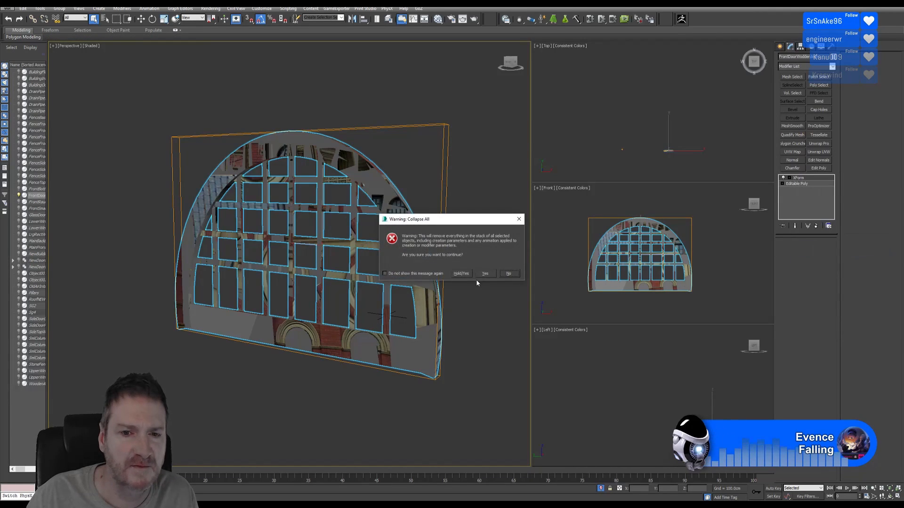
left_click(481, 275)
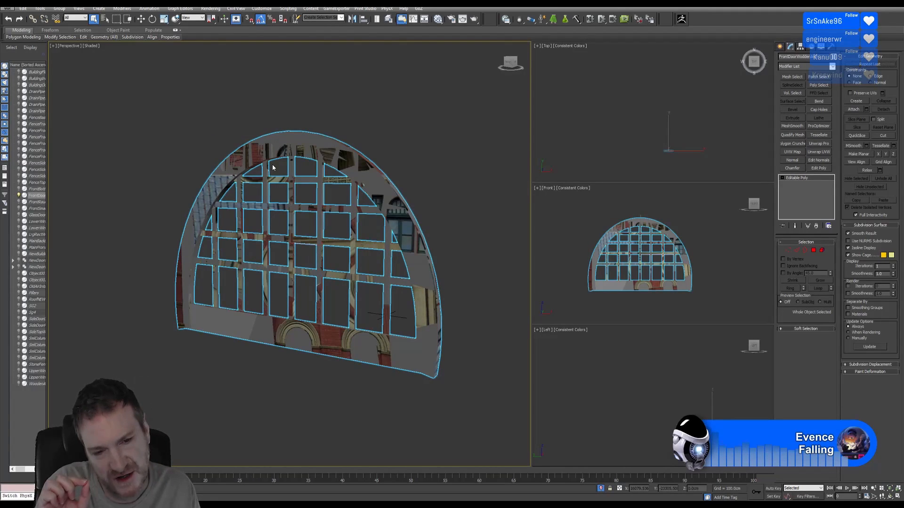
Step: Re-export the arch over FrontDoorWoddenArch.FBX in the UVW_Fixed folder, keeping the current FBX export settings
left_click(9, 8)
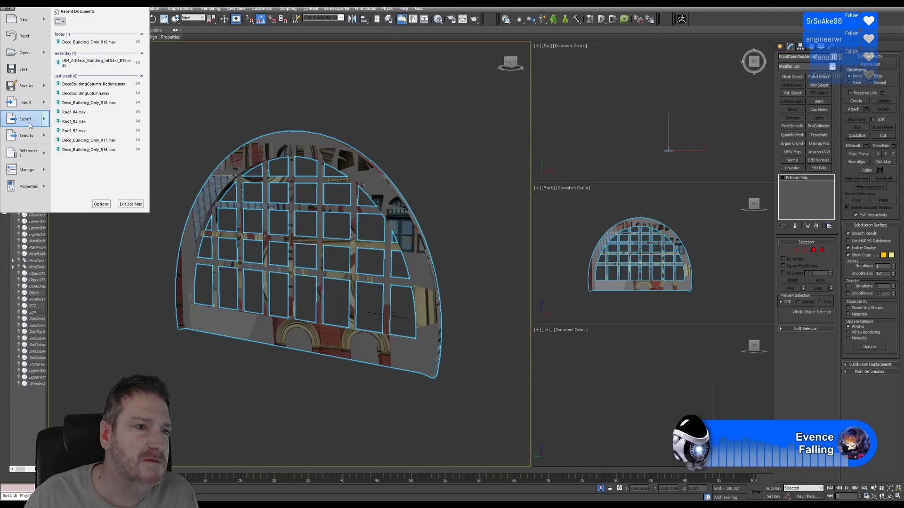
mouse_move(29, 122)
left_click(98, 61)
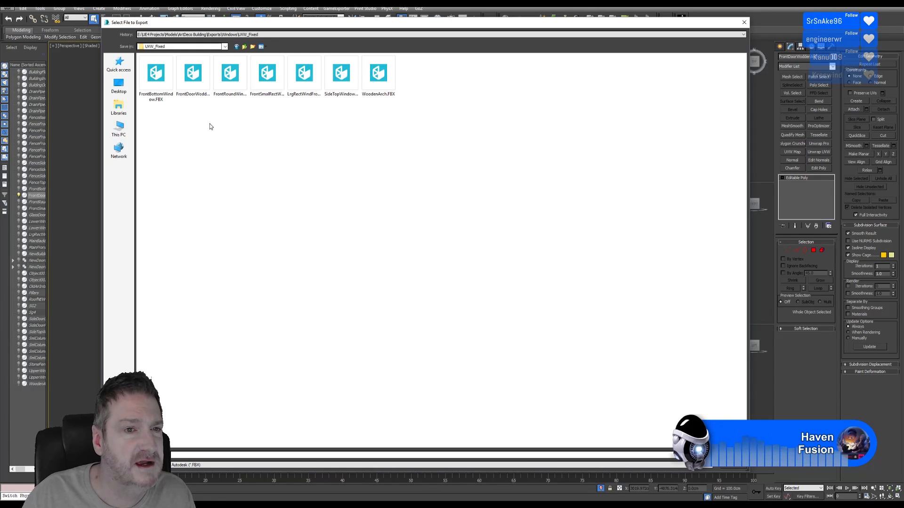
left_click(188, 87)
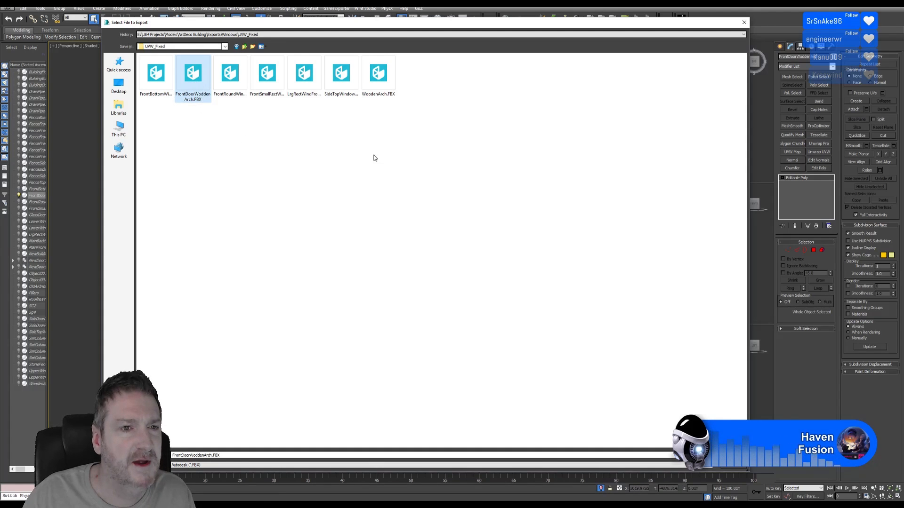
key("Return")
left_click(480, 282)
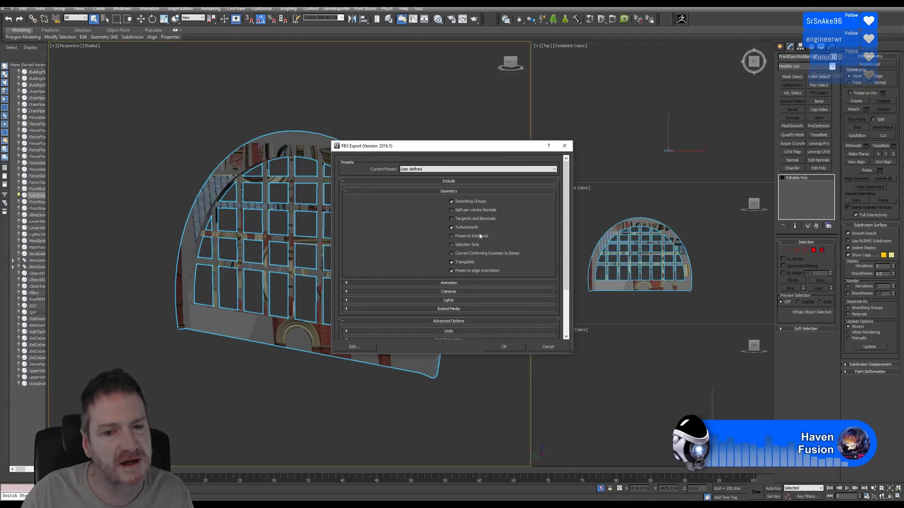
left_click(504, 346)
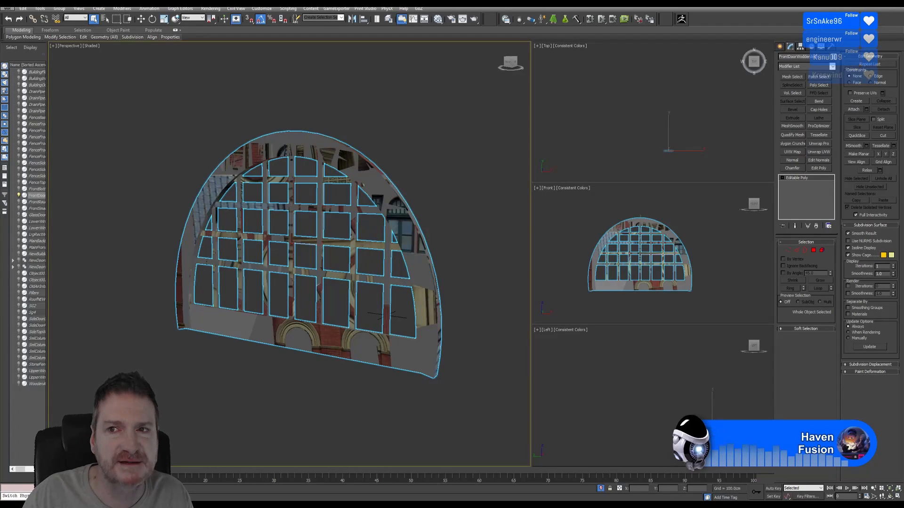
Step: Switch to Substance Painter and reload the project's mesh from the re-exported FrontDoorWoddenArch.FBX through the project configuration
left_click(851, 8)
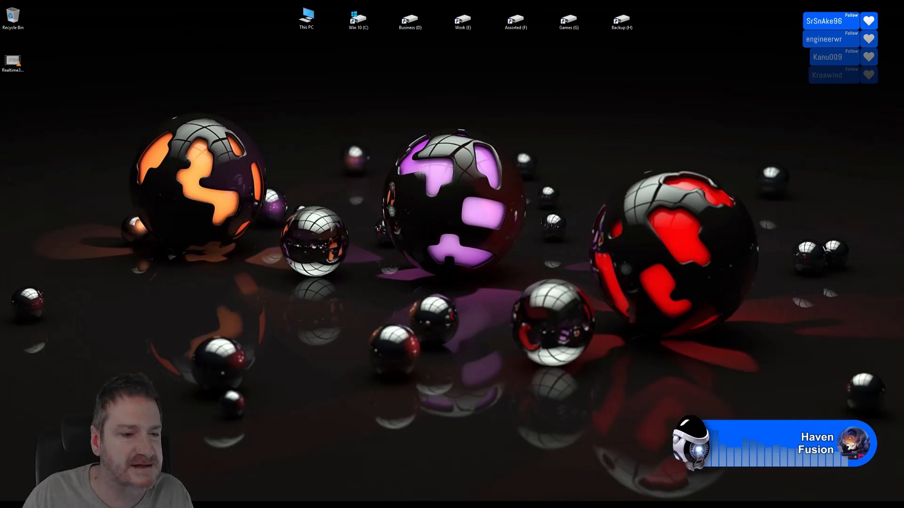
key("super")
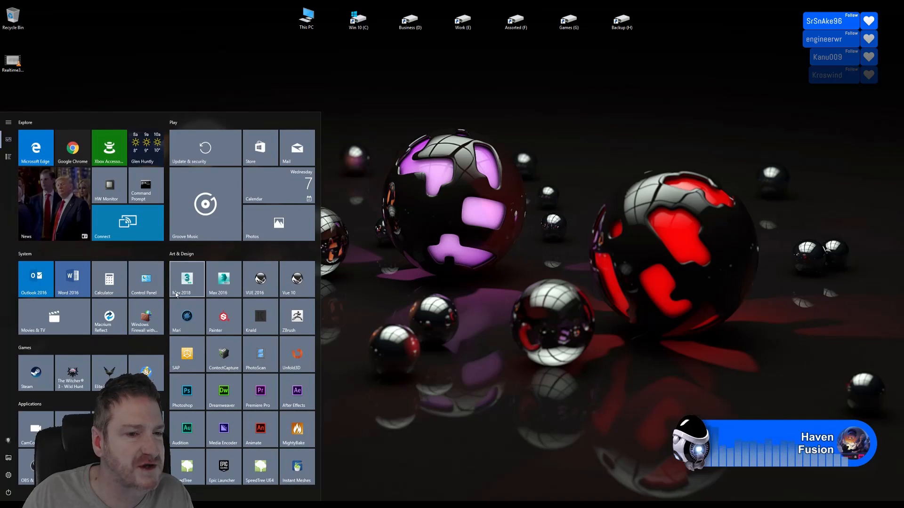
left_click(445, 256)
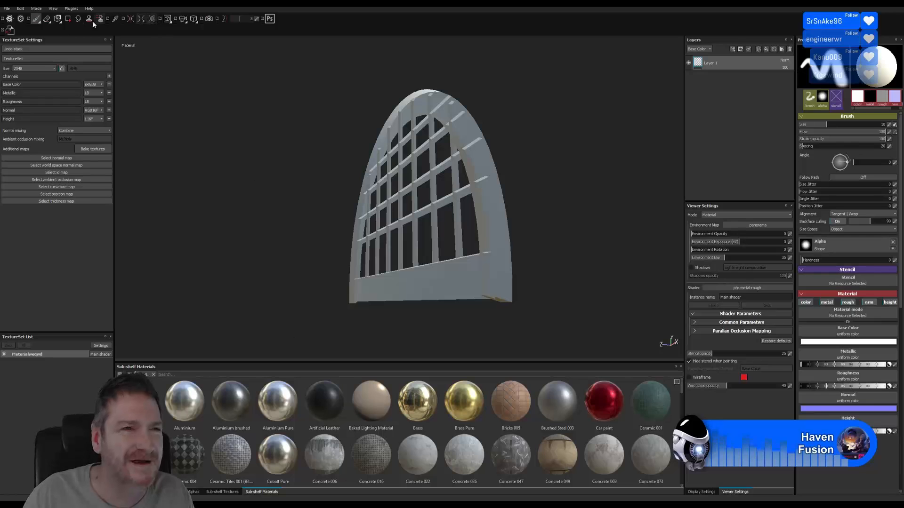
left_click(21, 8)
left_click(41, 31)
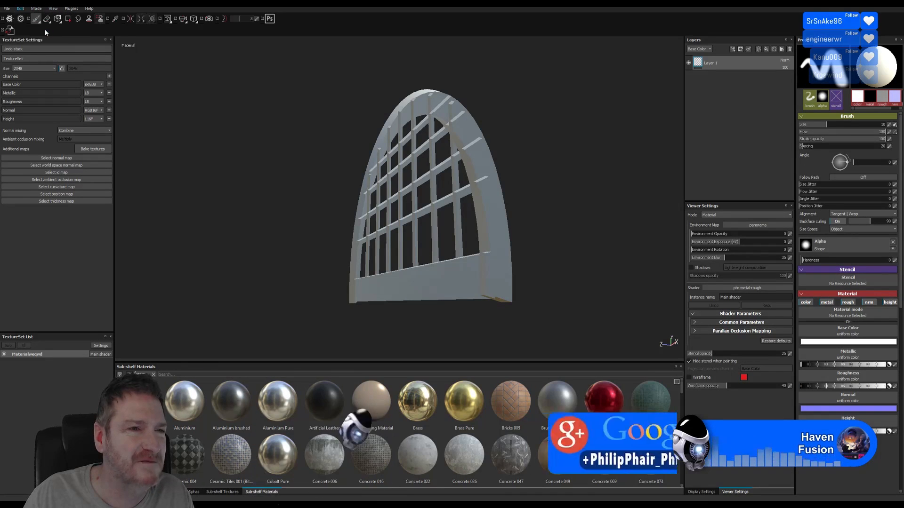
left_click(518, 229)
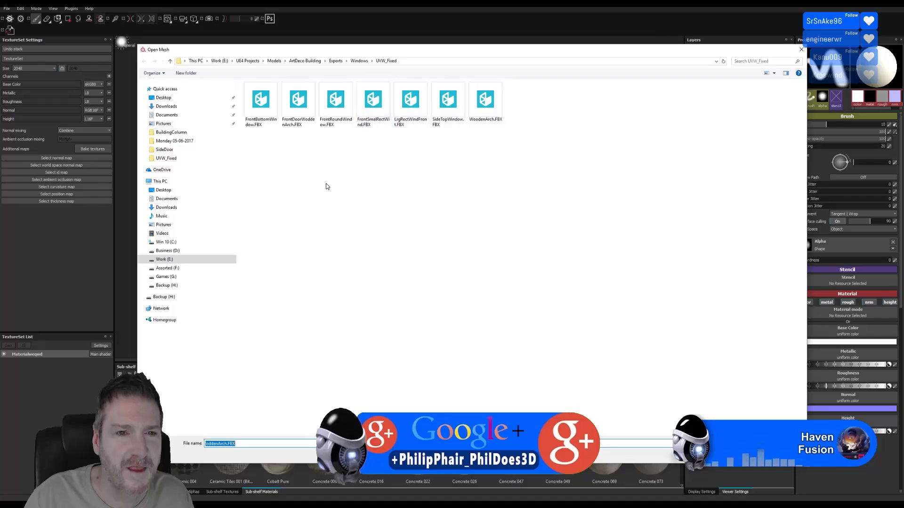
left_click(282, 161)
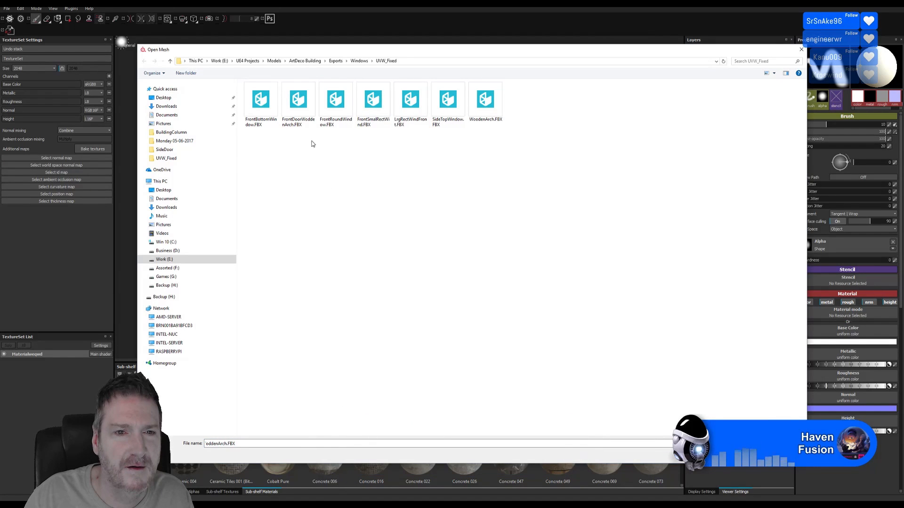
double_click(298, 102)
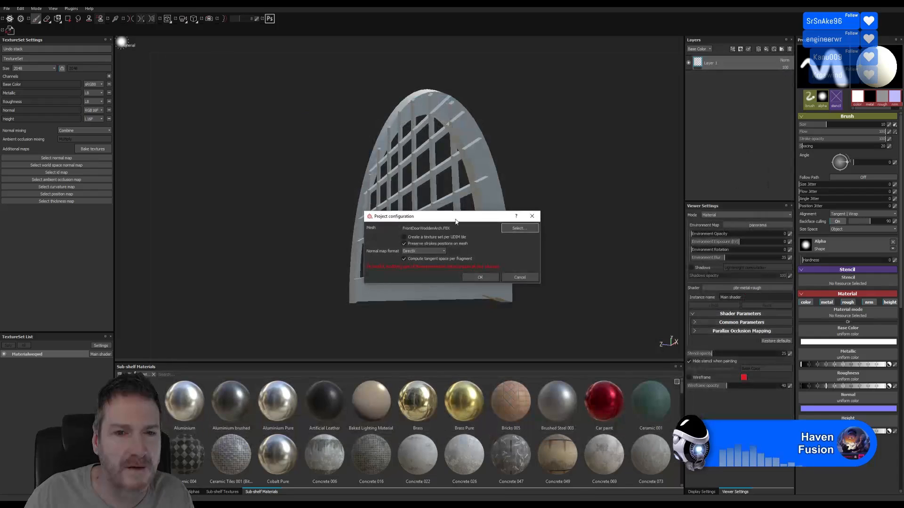
left_click(480, 277)
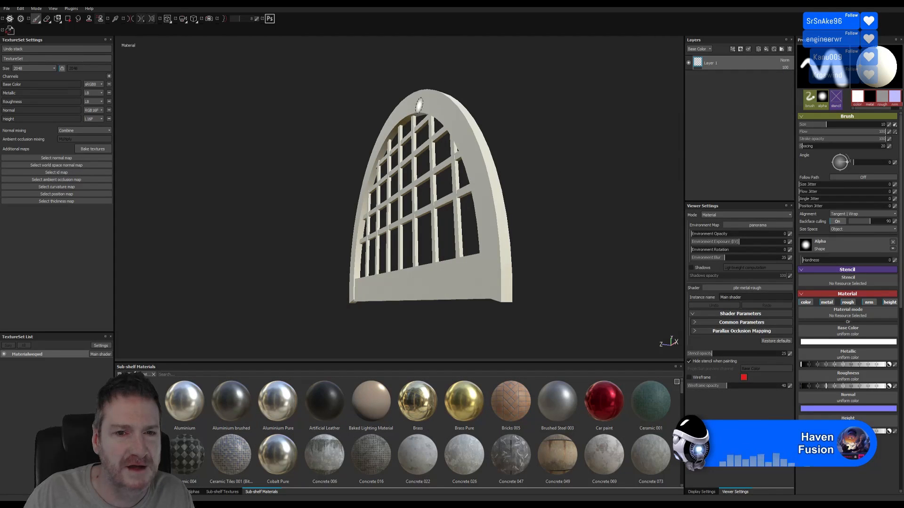
left_click_drag(521, 137, 543, 146, "alt")
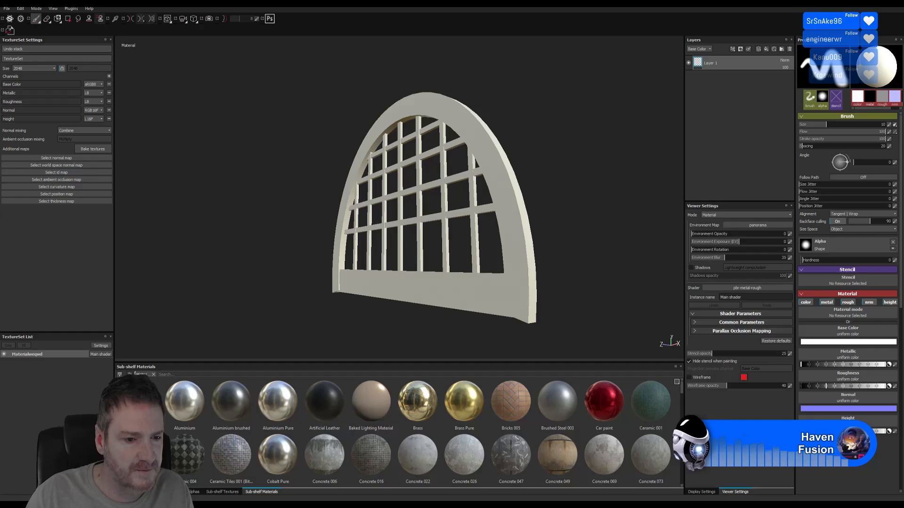
Step: Show the smart materials in the shelf with large thumbnails and locate the WindowPaint material
left_click(125, 491)
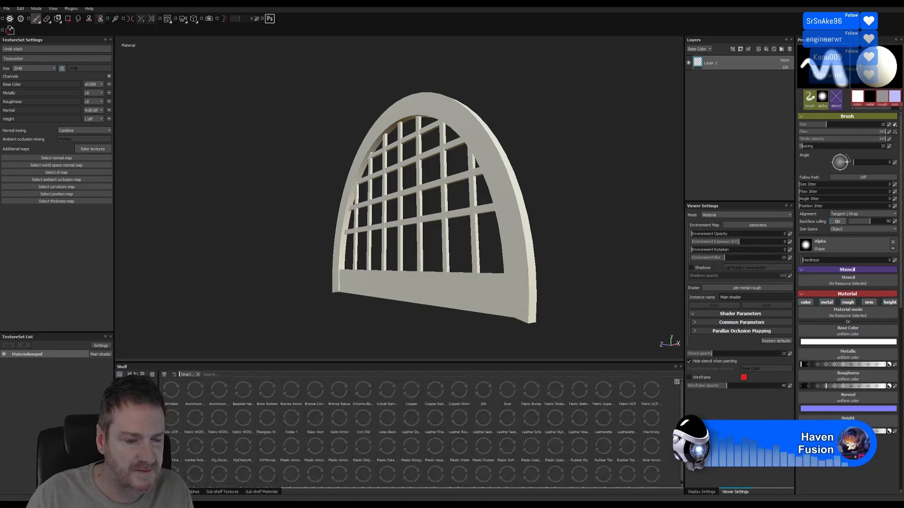
left_click(677, 382)
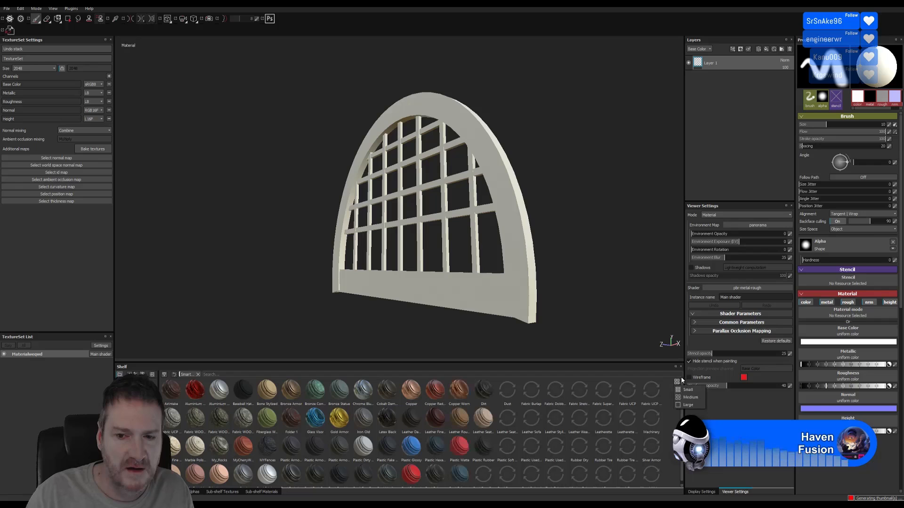
left_click(687, 404)
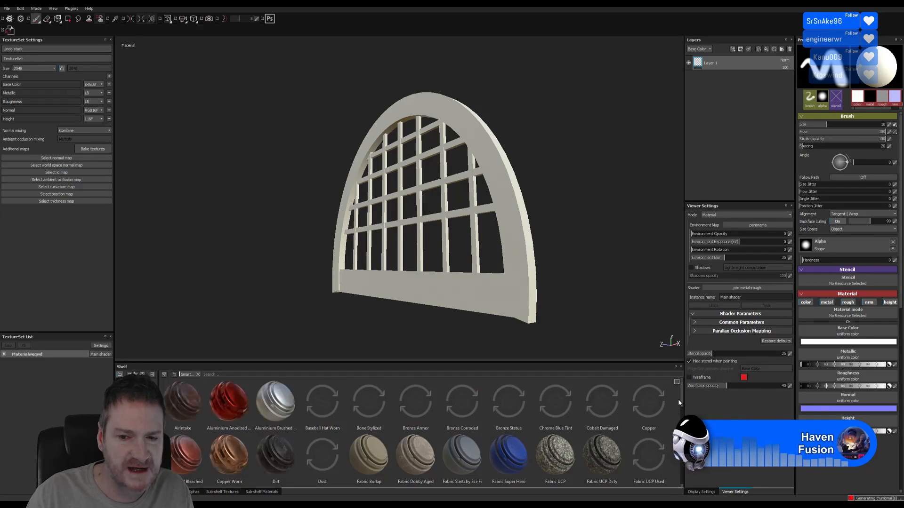
scroll(680, 403, "down", 3)
scroll(631, 473, "down", 10)
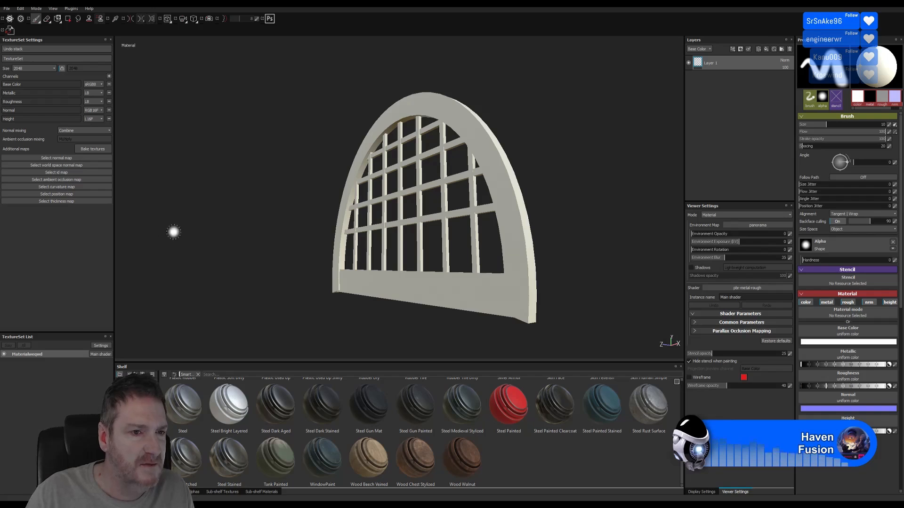
mouse_move(323, 464)
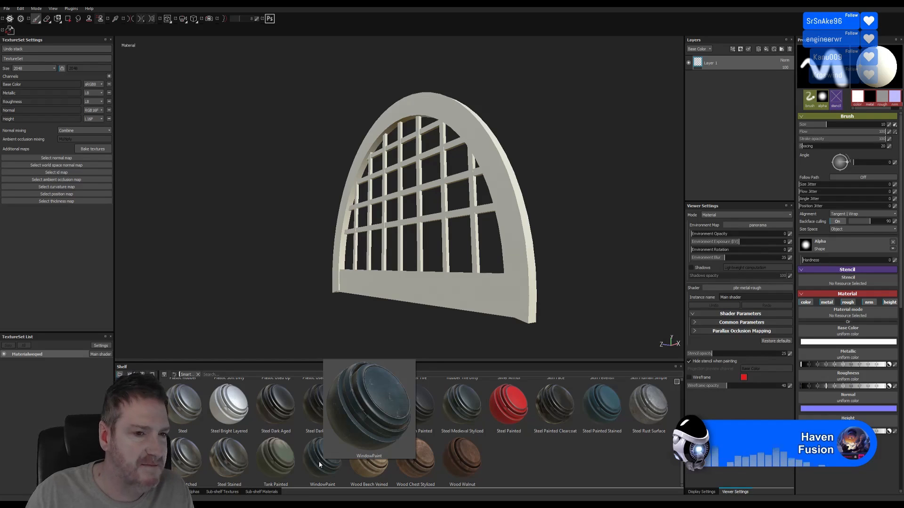
Step: Bake the additional maps for the arch's texture set, using the low poly mesh as the high poly mesh
left_click(90, 149)
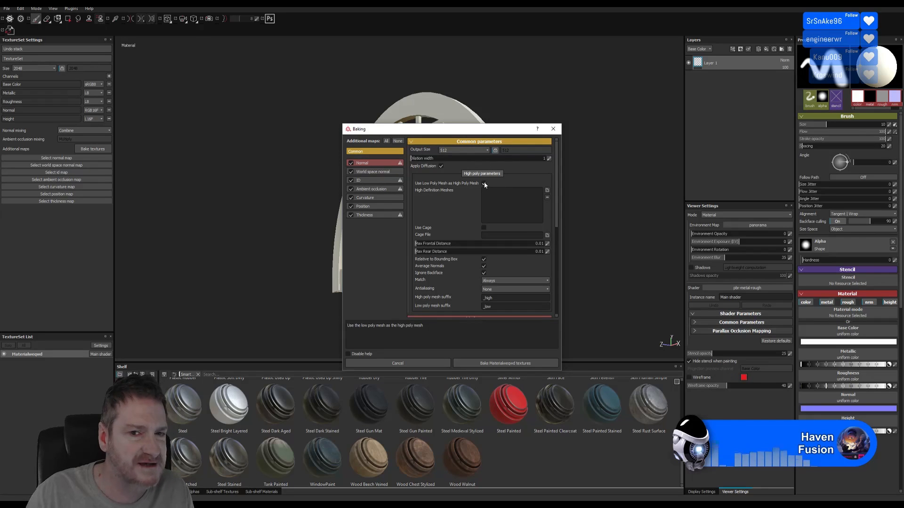
left_click(503, 362)
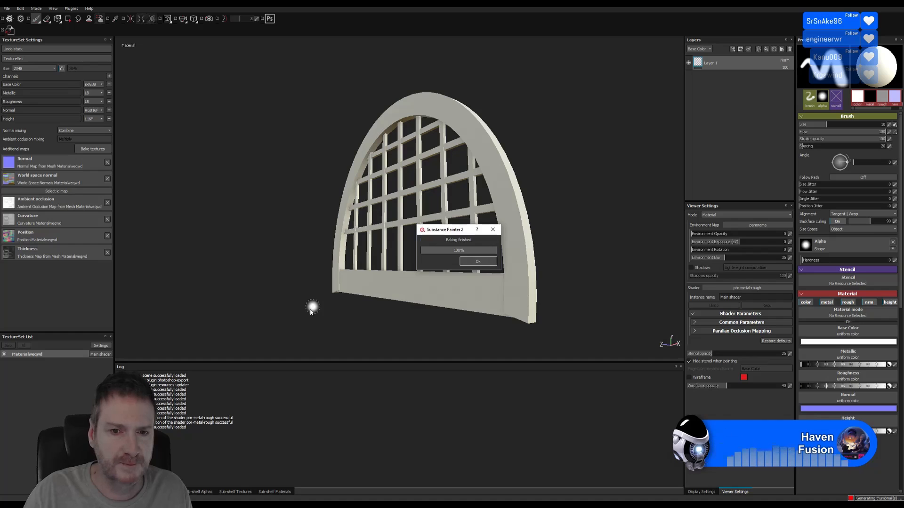
key("Return")
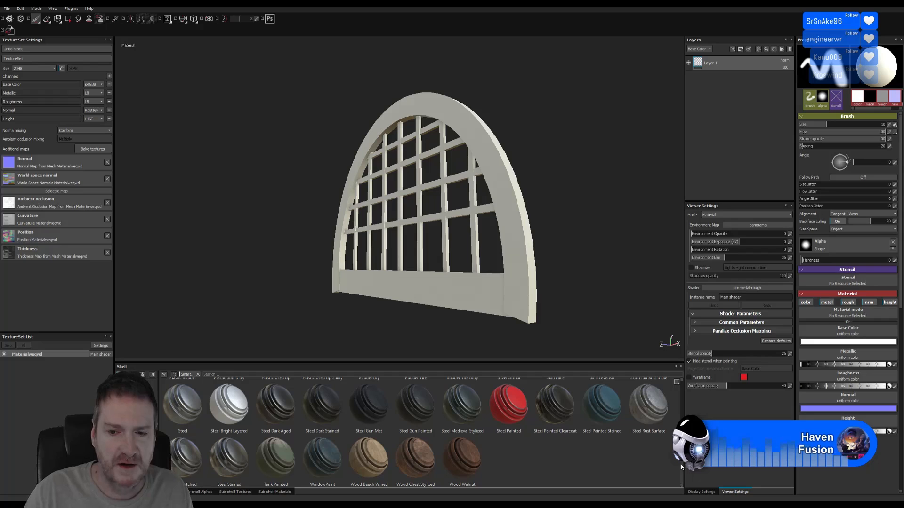
Step: Apply the WindowPaint smart material to the arch and remove the empty Layer 1
left_click_drag(323, 467, 723, 103)
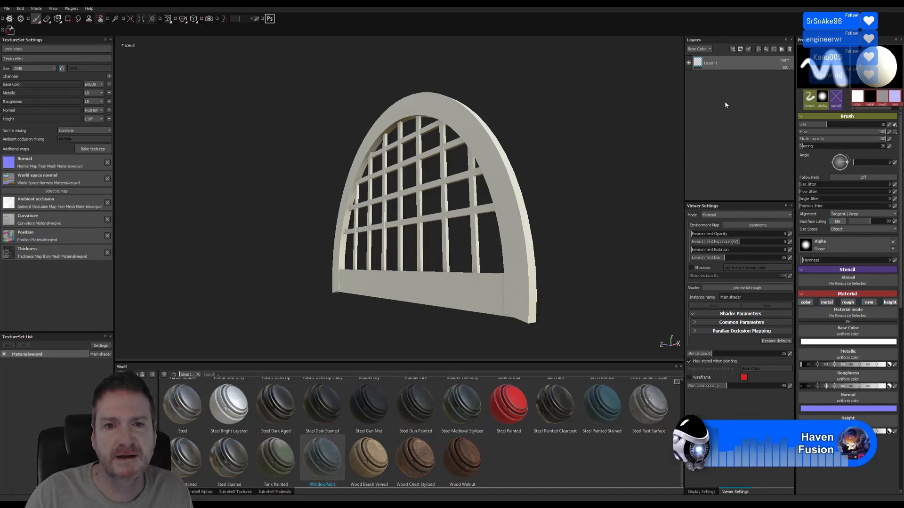
left_click(718, 64)
right_click(718, 63)
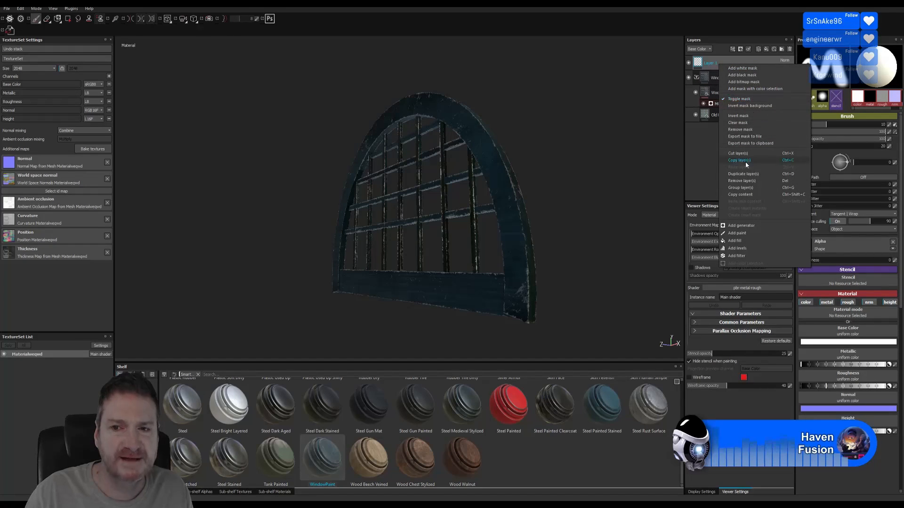
left_click(750, 182)
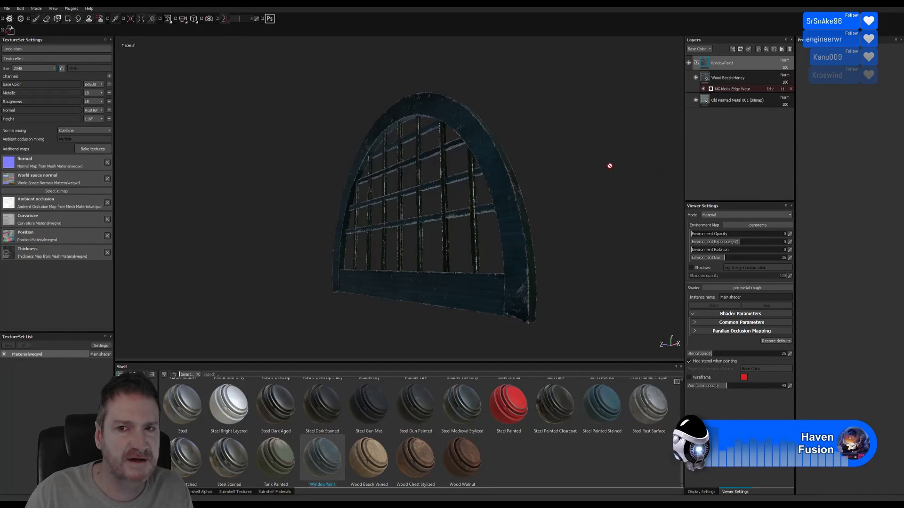
left_click_drag(392, 101, 428, 91, "alt")
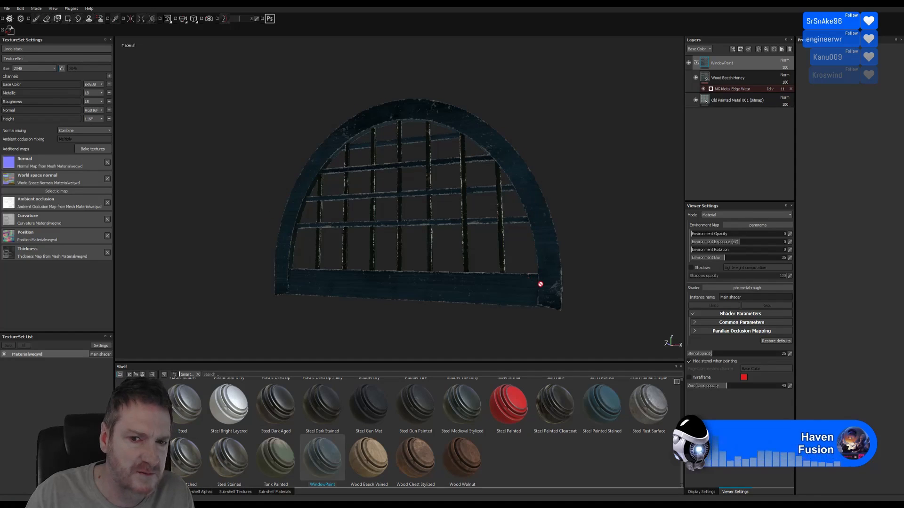
right_click_drag(511, 278, 677, 245, "alt")
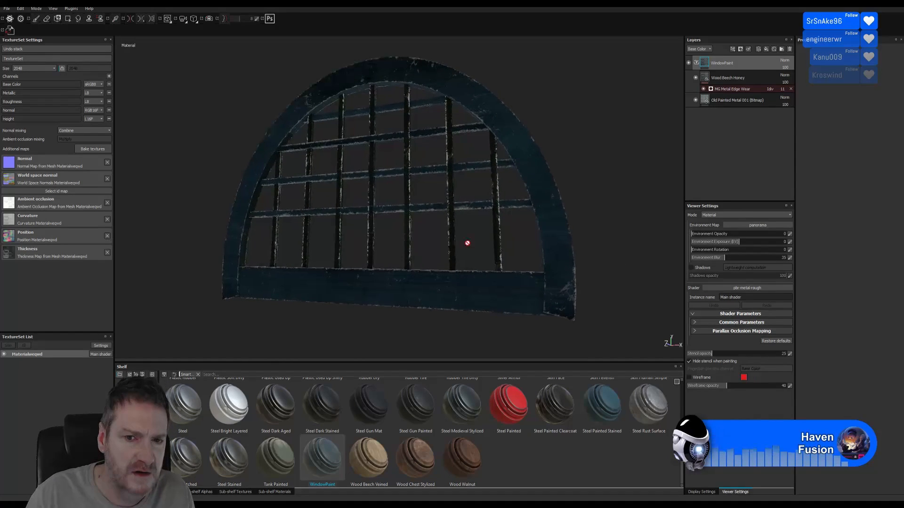
right_click_drag(485, 246, 549, 257, "alt")
left_click_drag(452, 238, 419, 234, "alt")
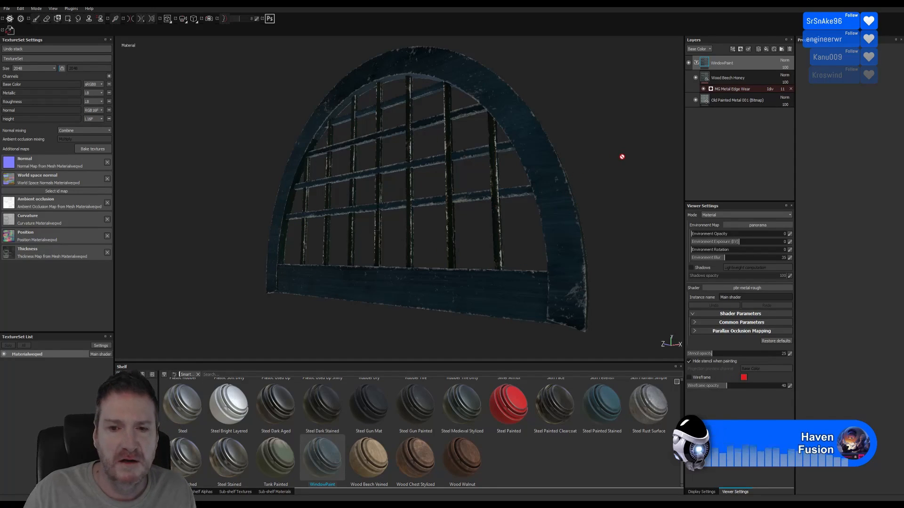
left_click(7, 9)
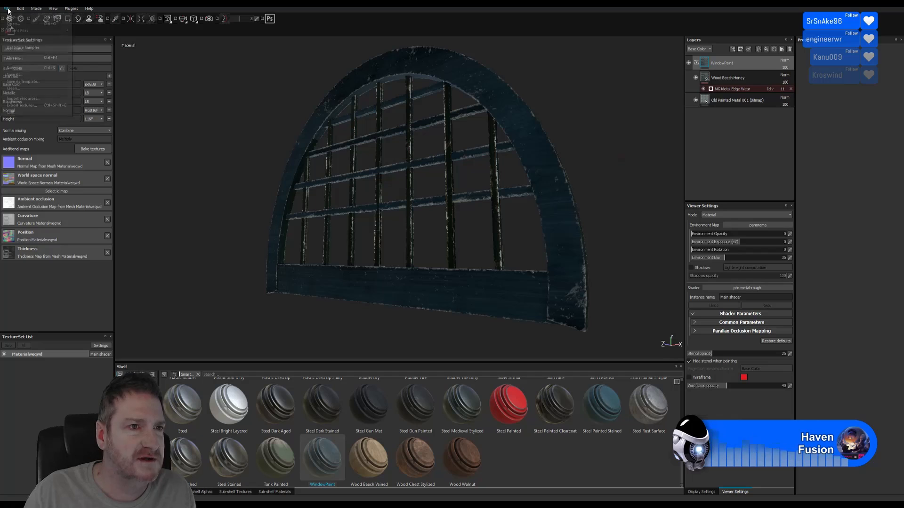
left_click(24, 105)
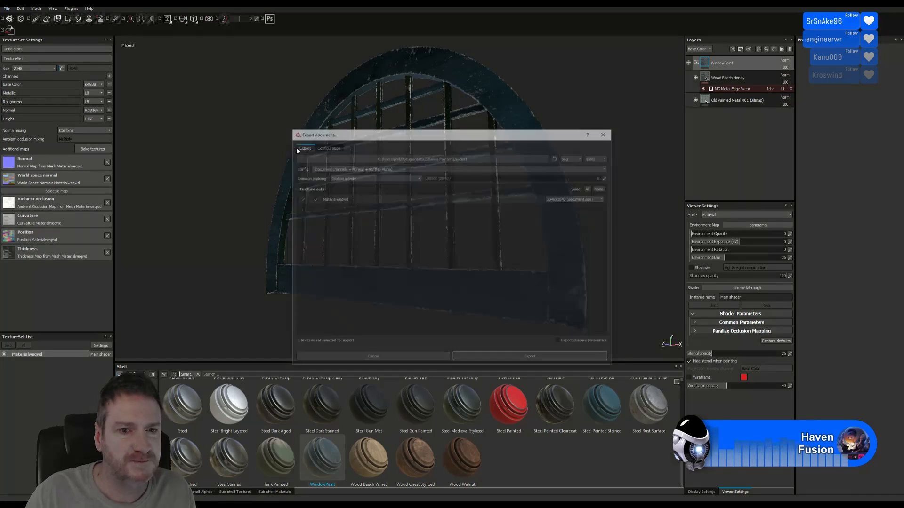
left_click(380, 358)
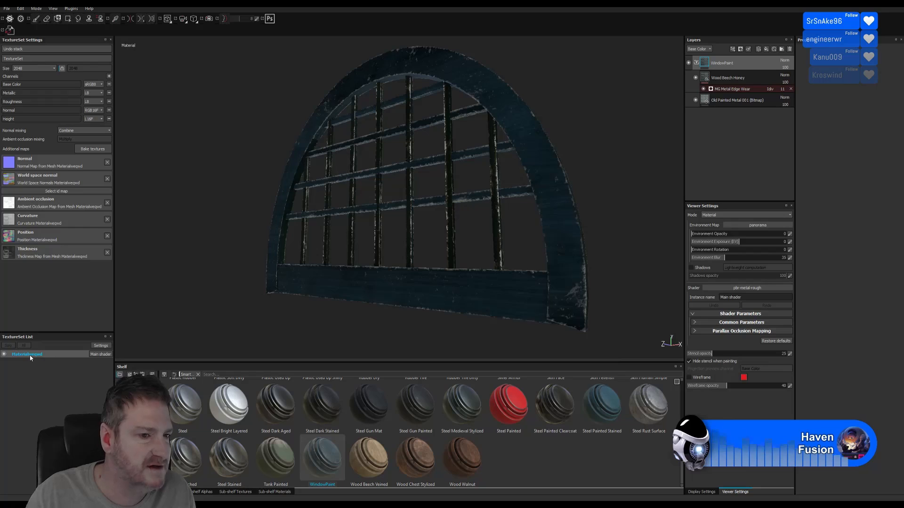
Step: Rename the arch's texture set as FDoorWoodenArch
double_click(34, 356)
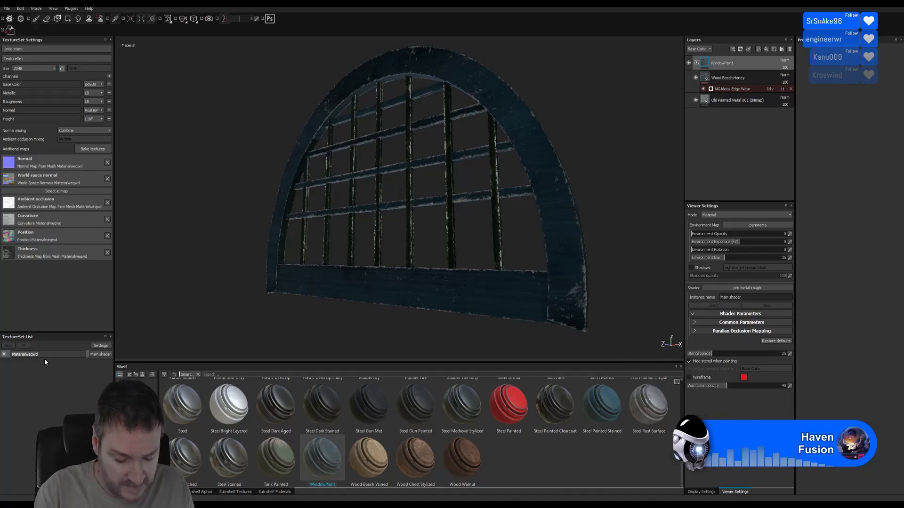
type("FDoor")
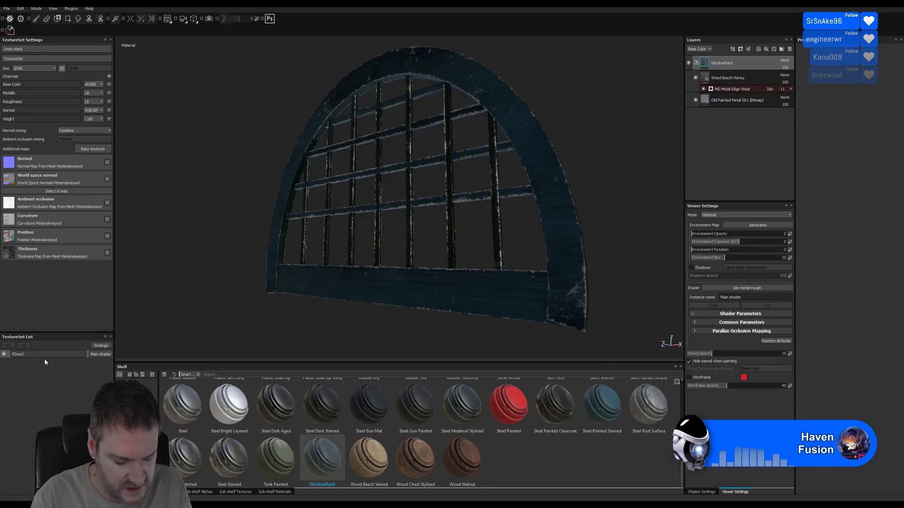
type("WoodenArch")
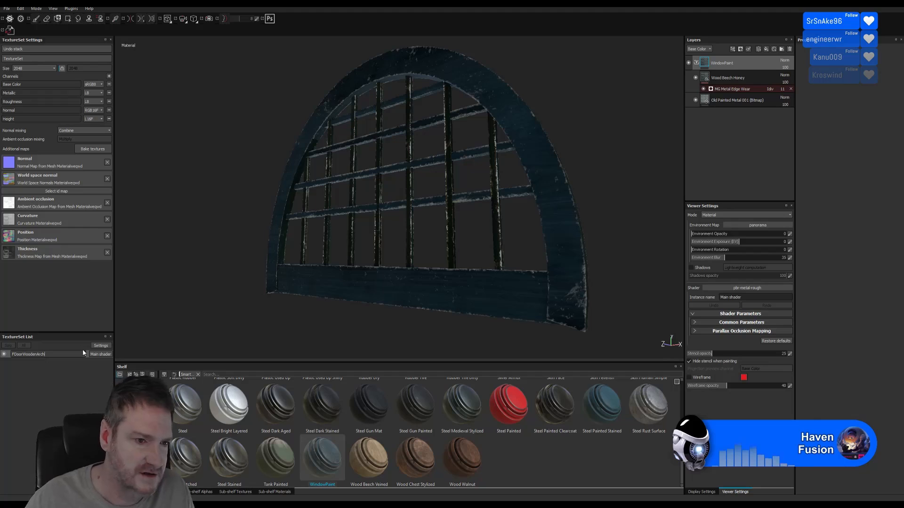
key("Return")
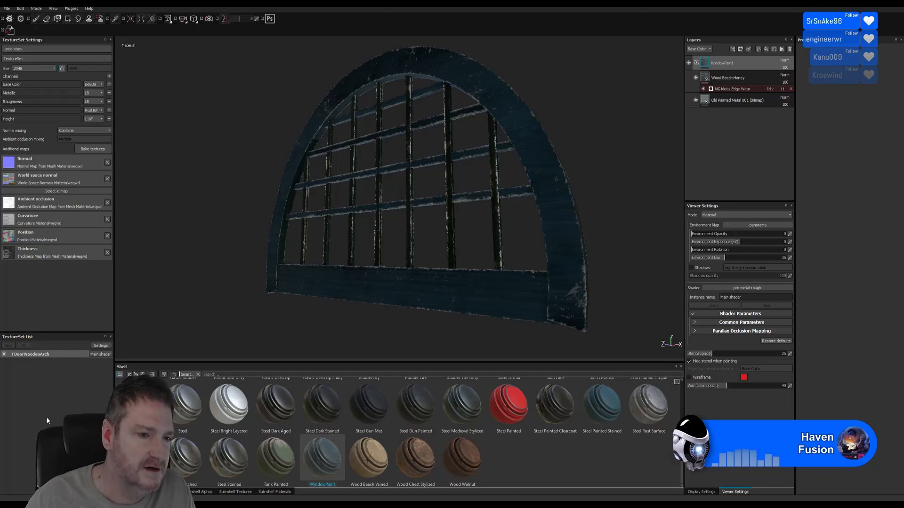
Step: Open the texture export and set its output folder to E:/UE4 Projects/Models/ArtDeco Building/Exports/Windows/UVW_Fixed
left_click(7, 9)
left_click(21, 105)
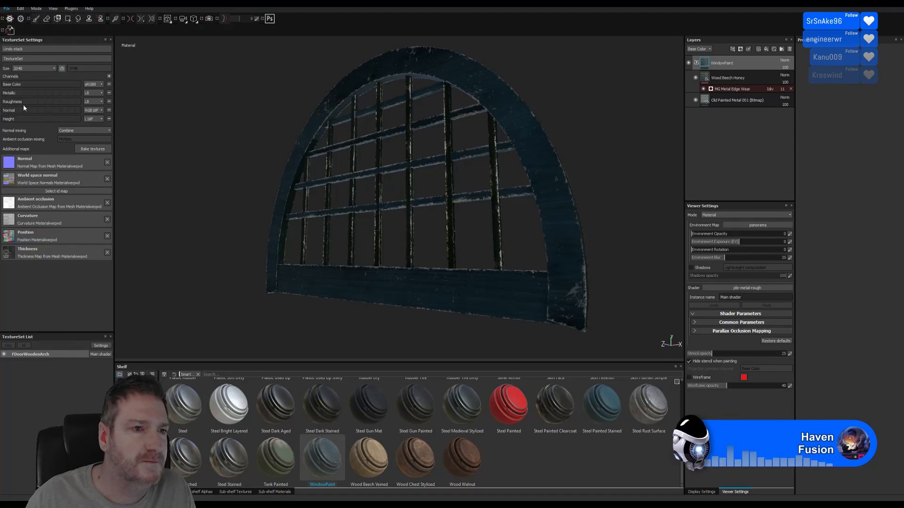
left_click(425, 157)
left_click_drag(483, 84, 385, 61)
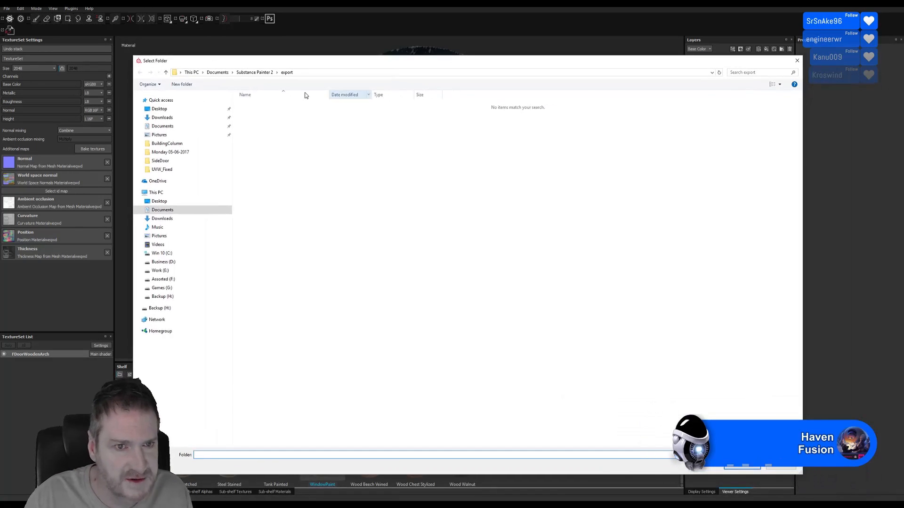
left_click(163, 270)
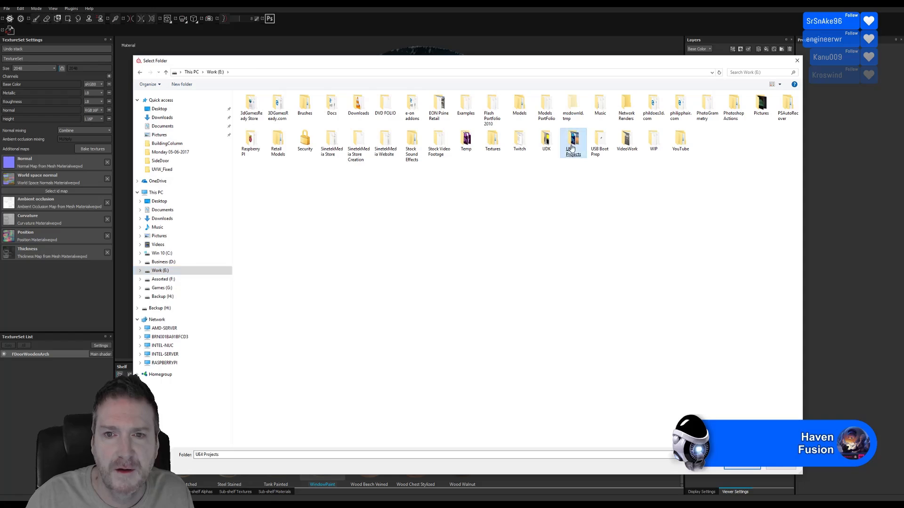
double_click(572, 140)
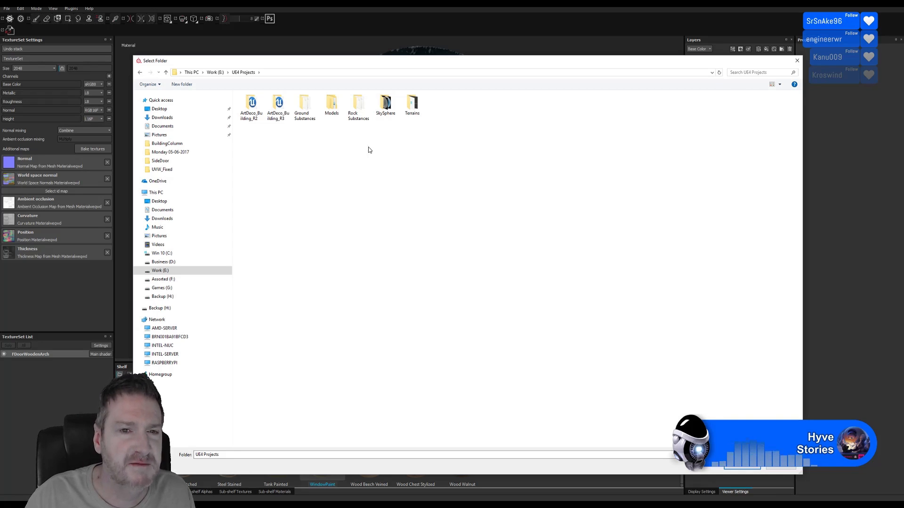
double_click(331, 104)
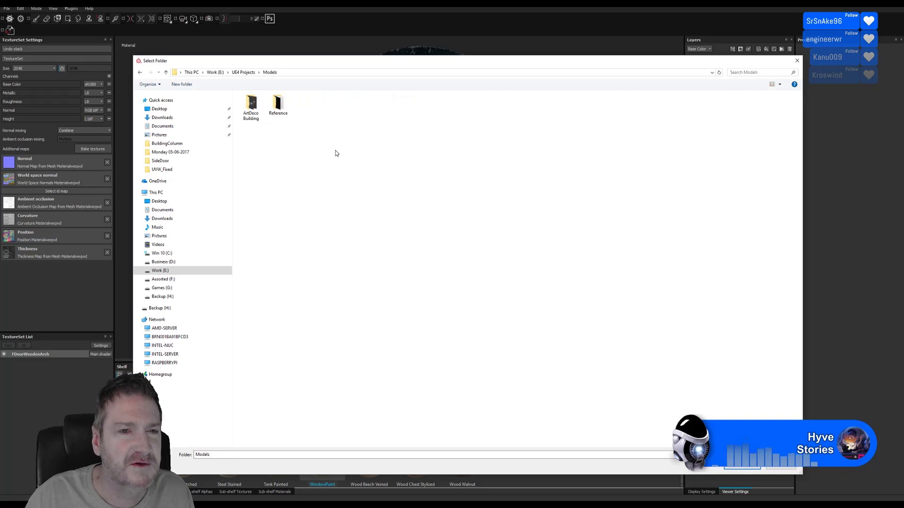
double_click(254, 113)
double_click(278, 104)
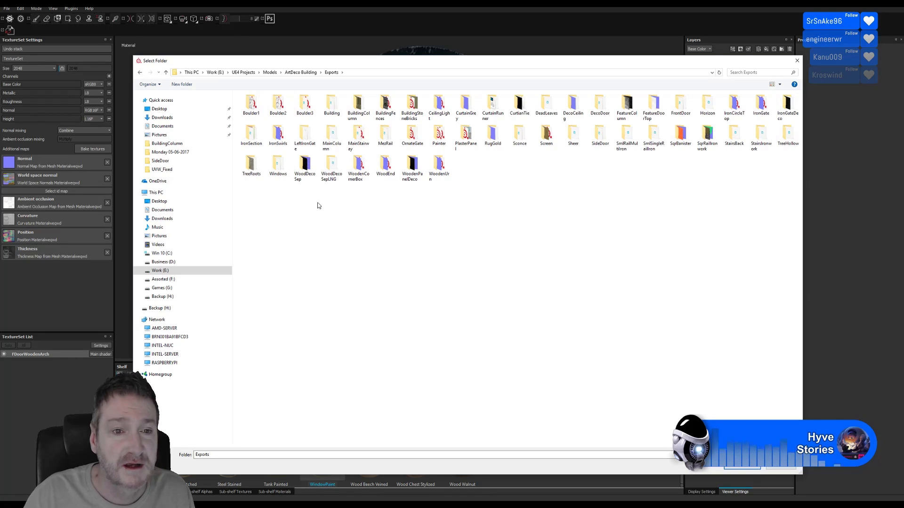
double_click(278, 166)
left_click(251, 105)
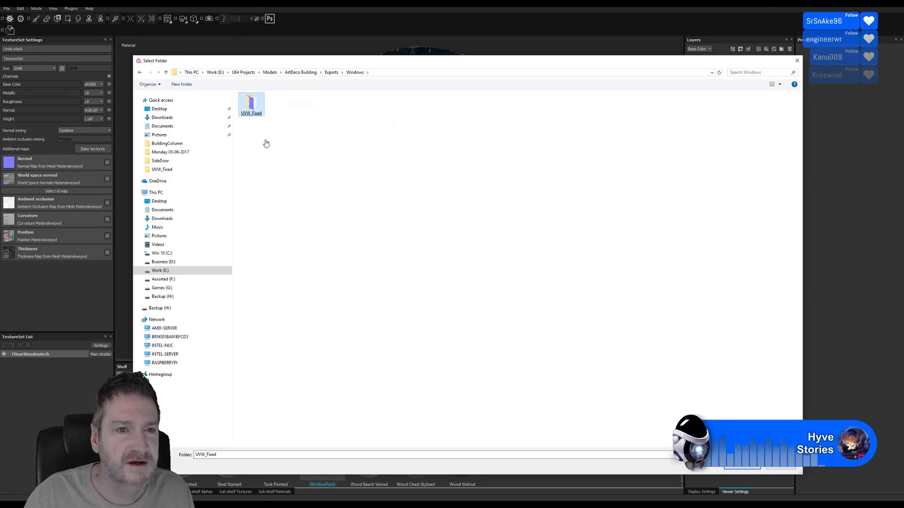
left_click(742, 467)
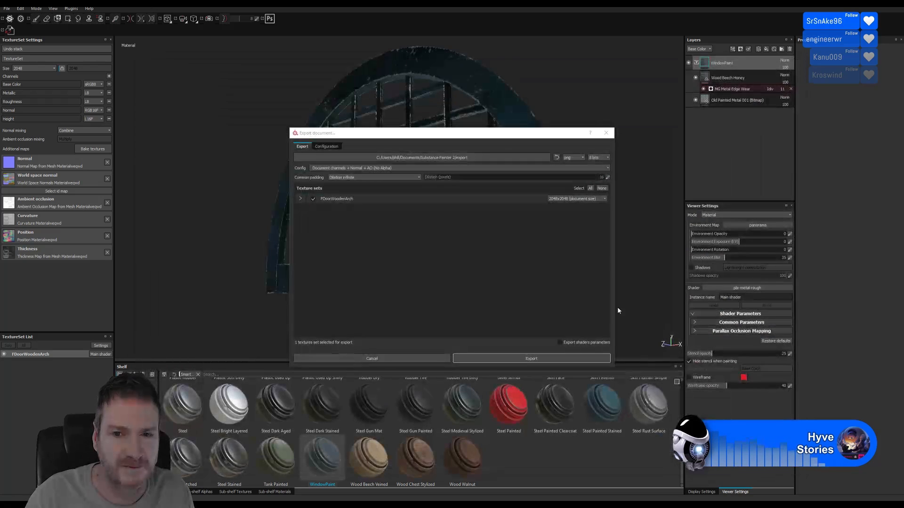
Step: Export the FDoorWoodenArch textures at 1024x1024
left_click(577, 198)
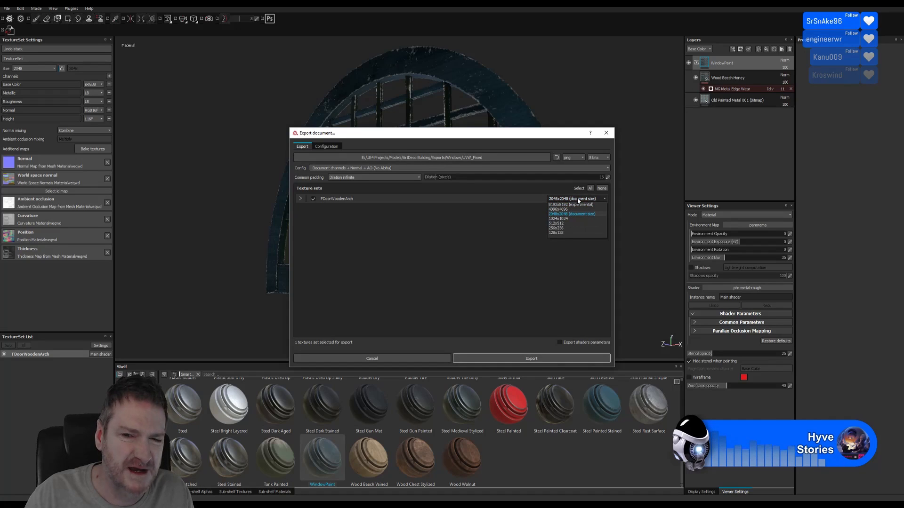
left_click(562, 219)
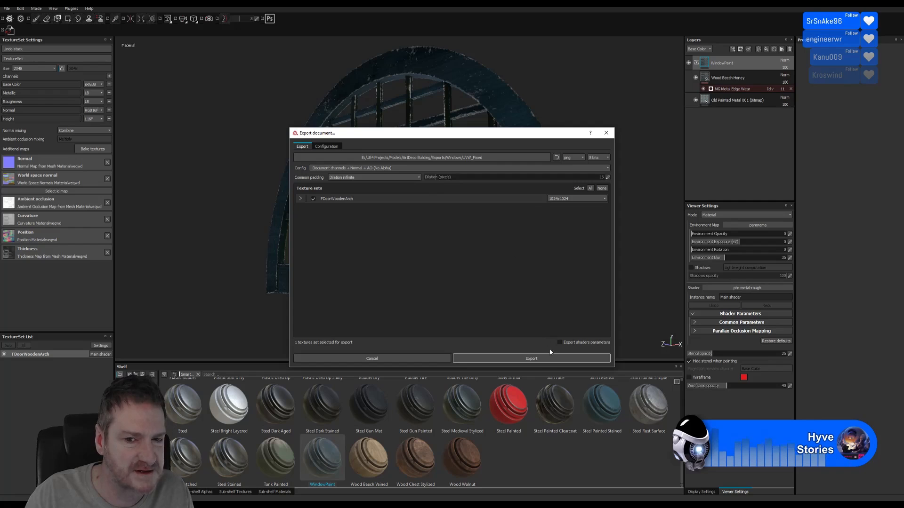
left_click(526, 357)
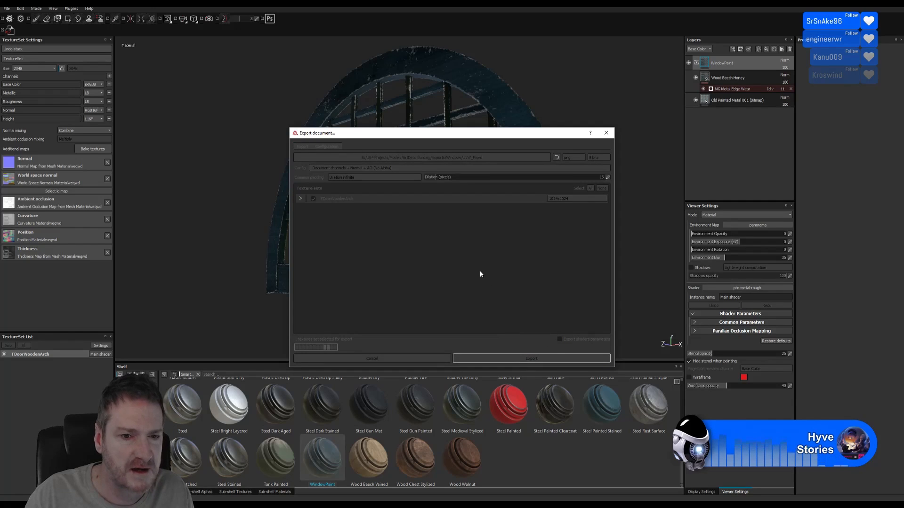
left_click(486, 258)
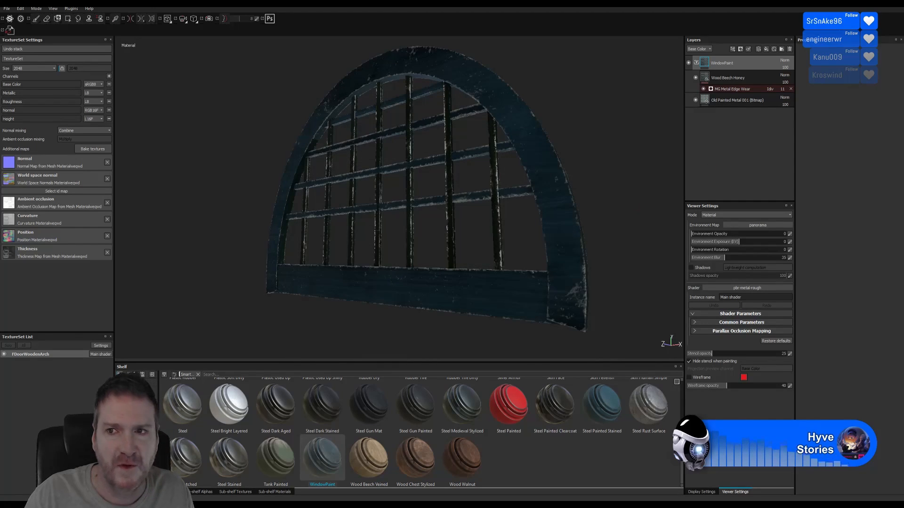
Step: Switch to Unreal Editor and bring the front entrance of the Art Deco building into view
key("super+d")
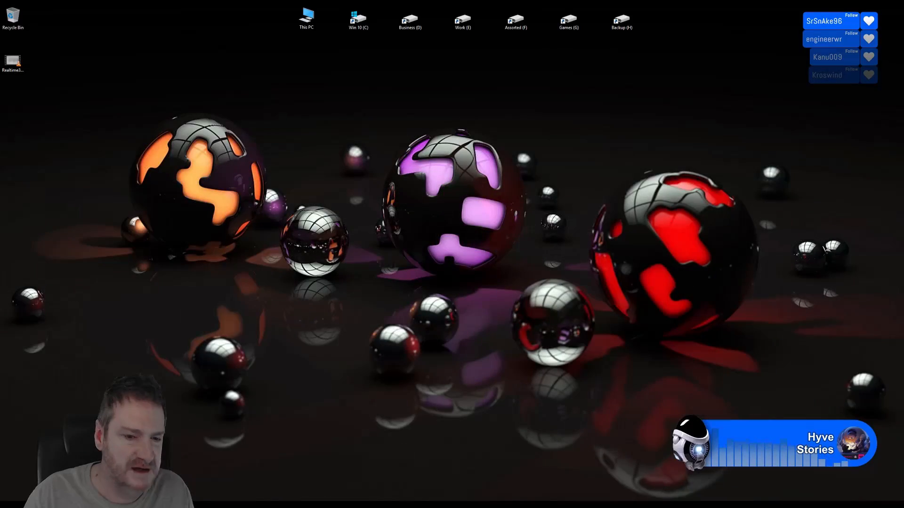
left_click(327, 503)
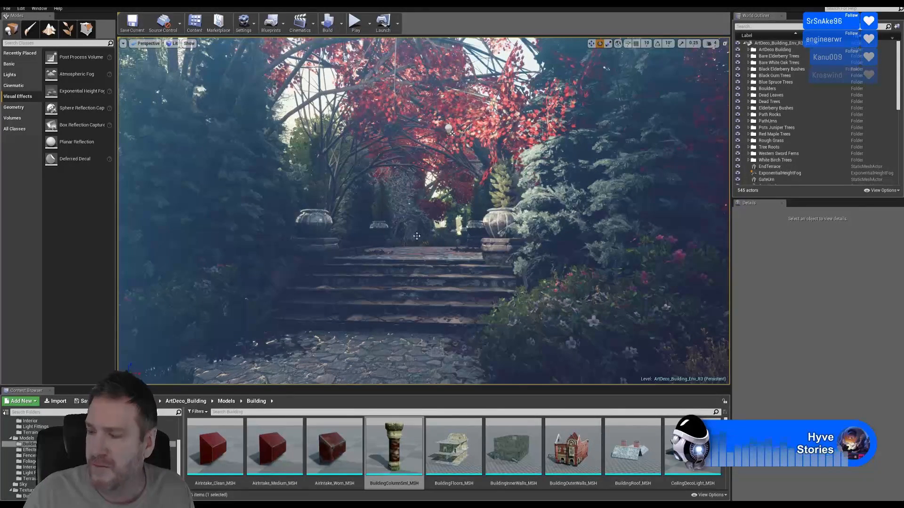
right_click_drag(426, 249, 447, 264)
key("w")
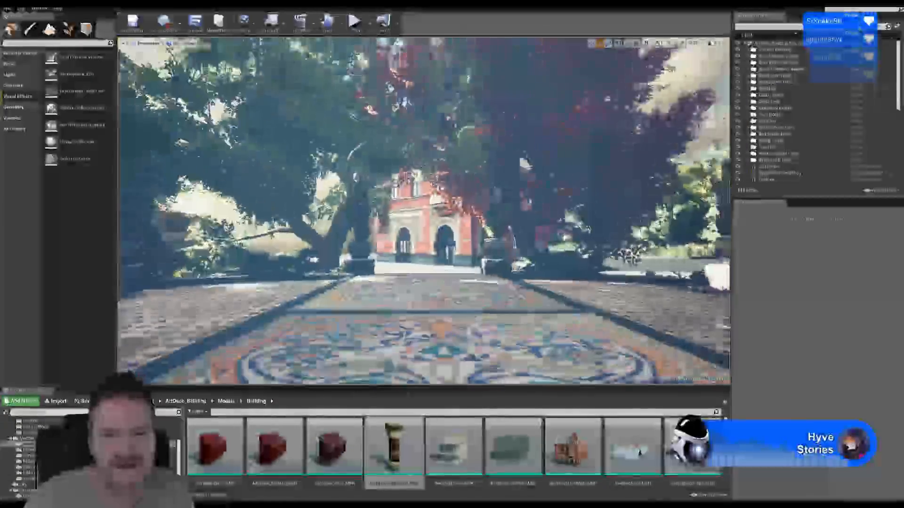
key("w")
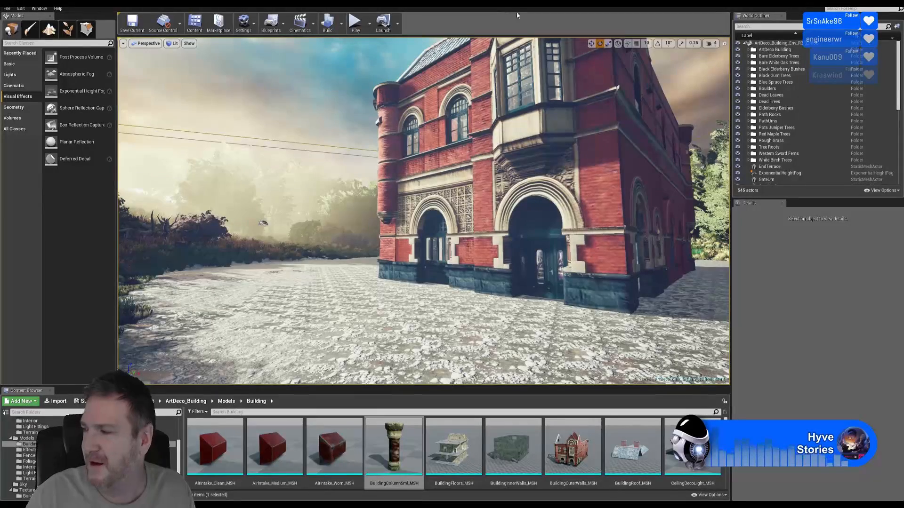
right_click_drag(470, 142, 492, 130)
right_click_drag(491, 262, 528, 253)
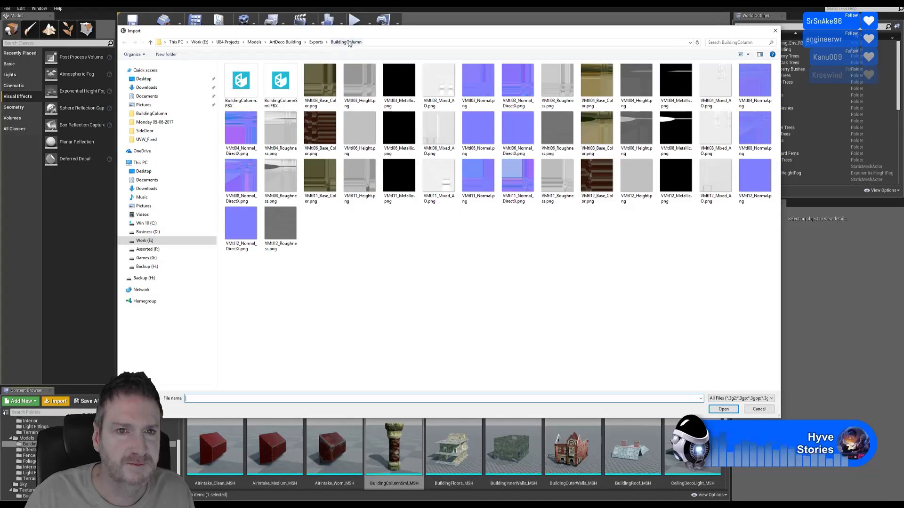
Step: Import FrontDoorWoddenArch.FBX from Exports/Windows/UVW_Fixed into the Models/Building folder with the existing FBX import options
left_click(315, 43)
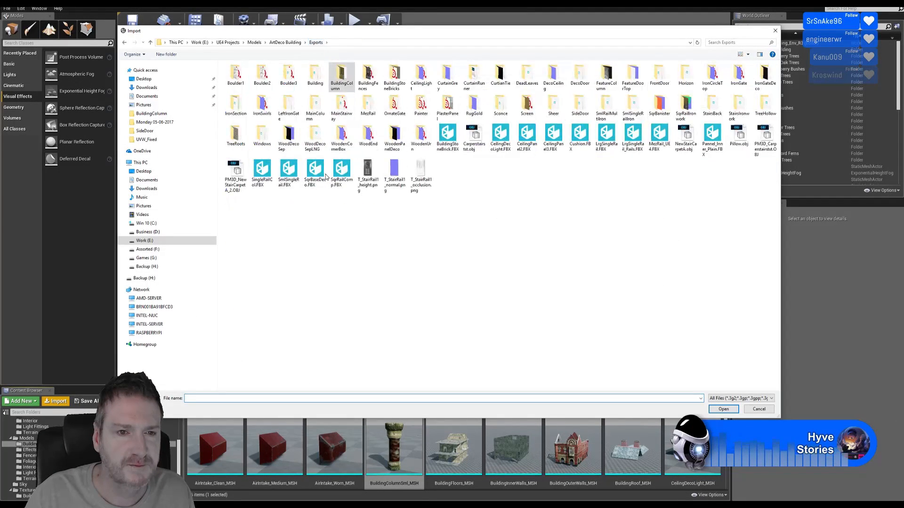
double_click(260, 135)
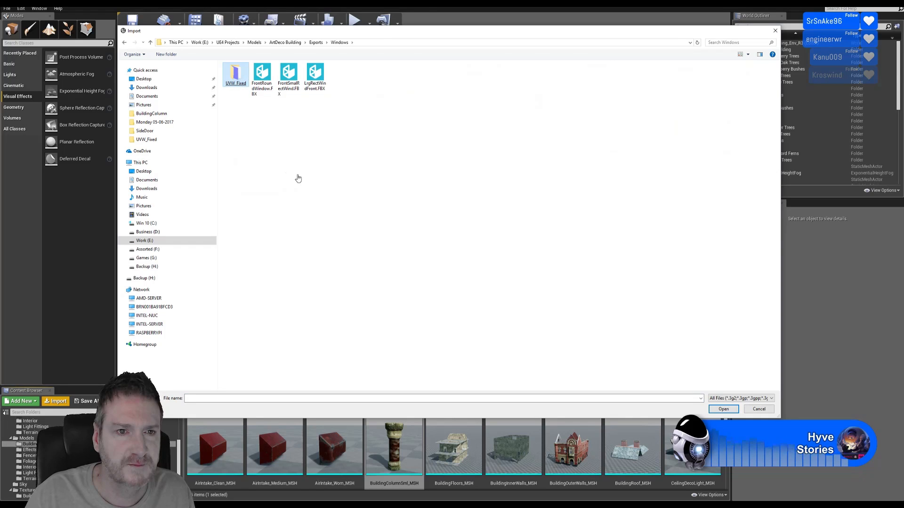
key("Return")
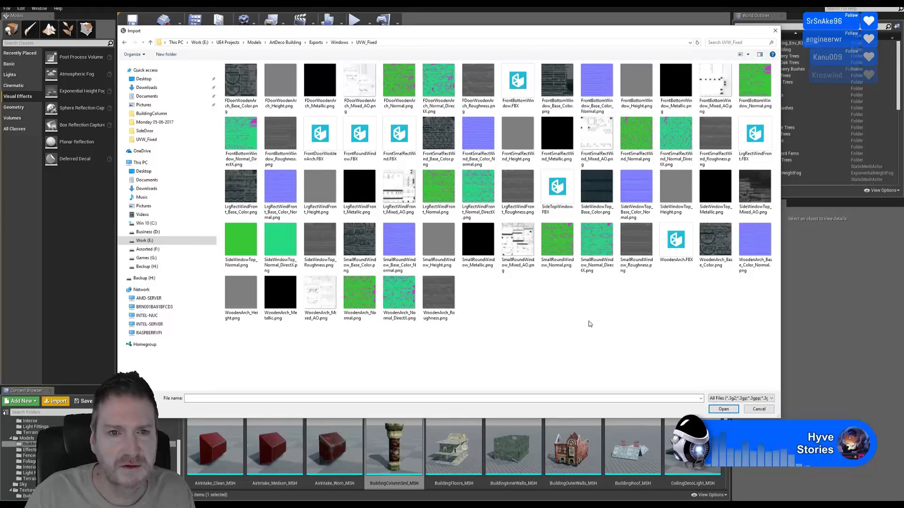
double_click(319, 142)
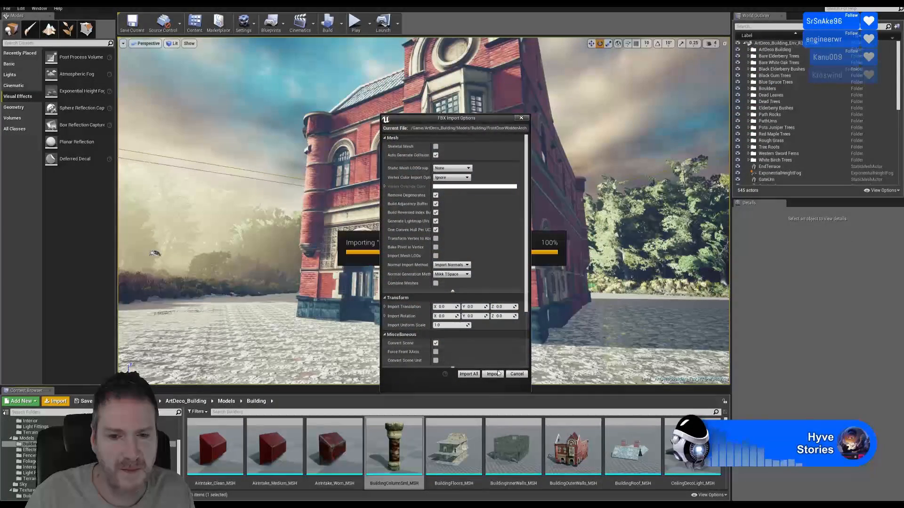
left_click(495, 373)
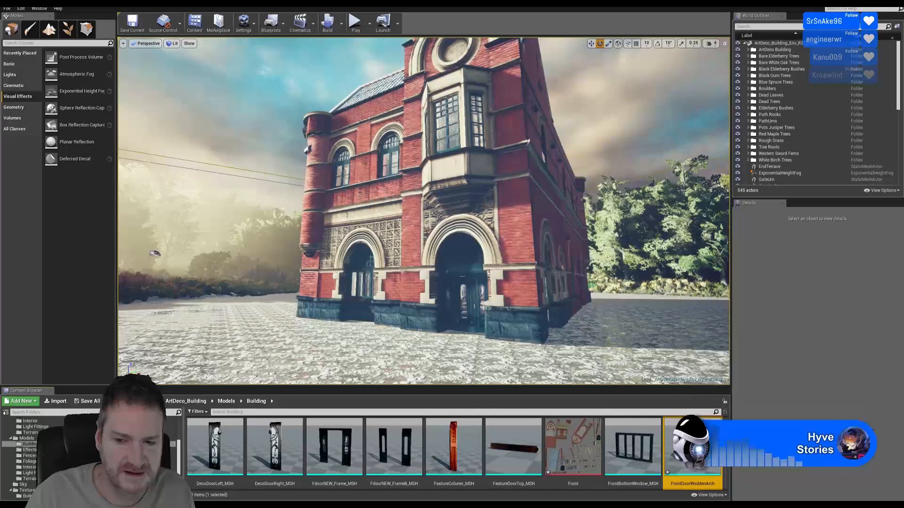
Step: Find the sphere-previewed material asset among the Building folder's assets and select it
scroll(573, 452, "down", 2)
scroll(572, 452, "down", 4)
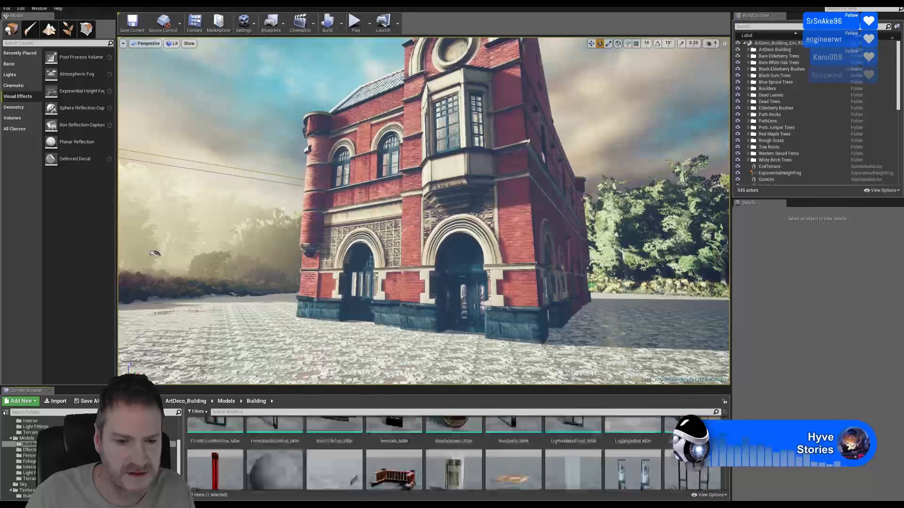
scroll(273, 452, "down", 2)
double_click(272, 467)
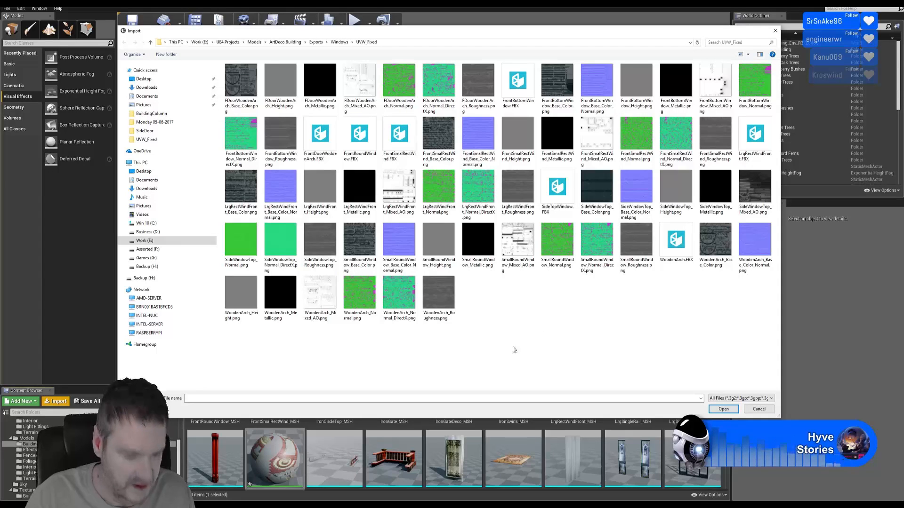
left_click(248, 81)
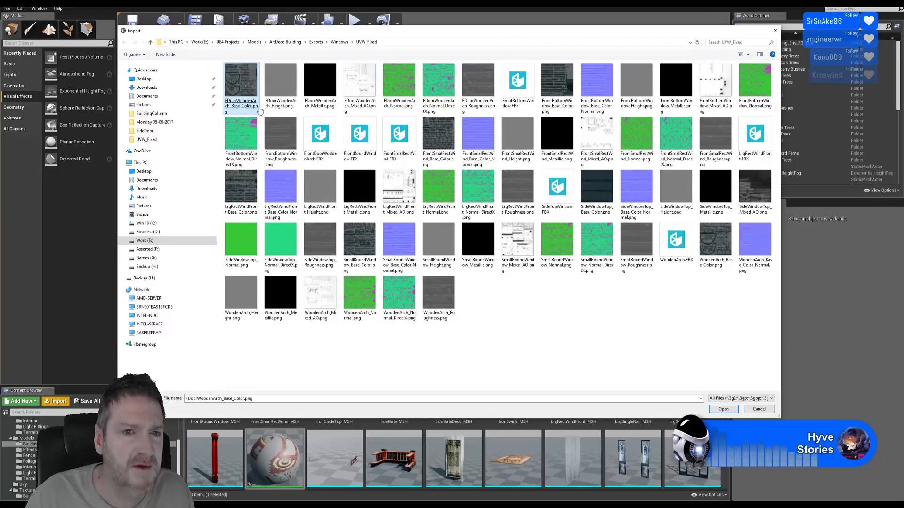
left_click(326, 94)
left_click(361, 87)
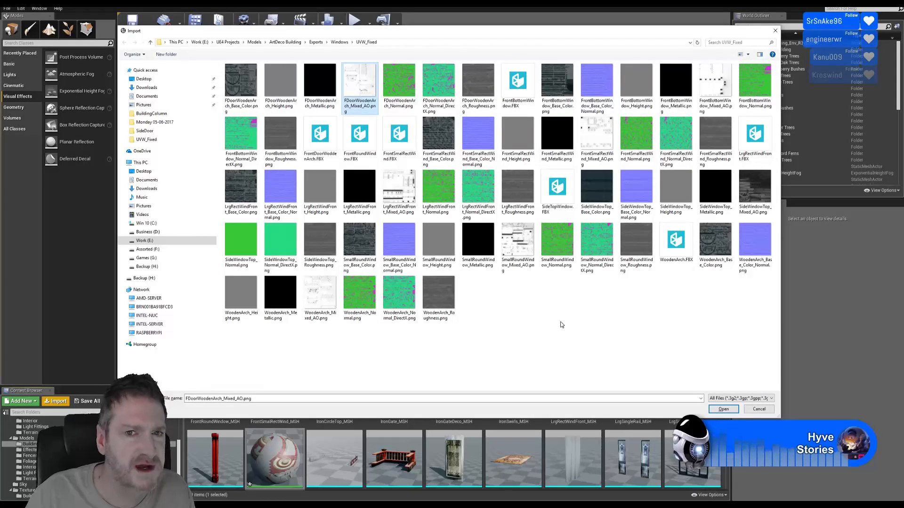
left_click(475, 86)
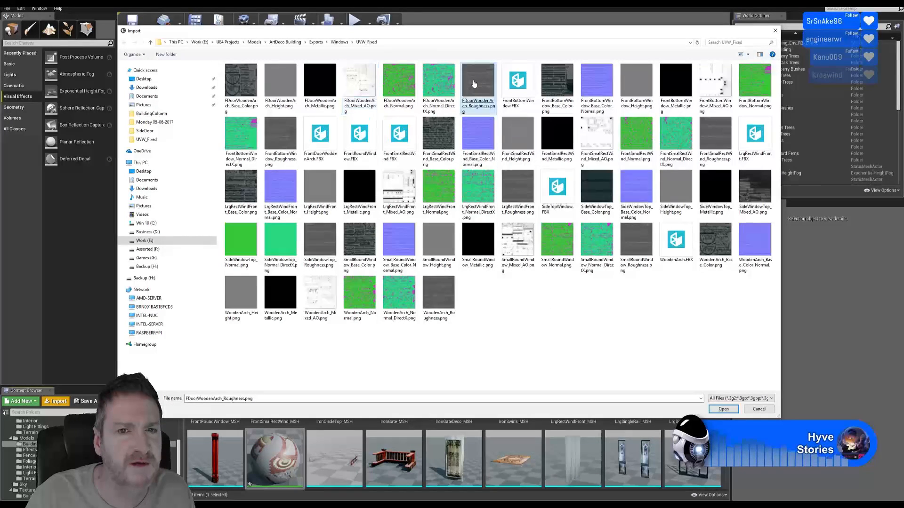
left_click(535, 326)
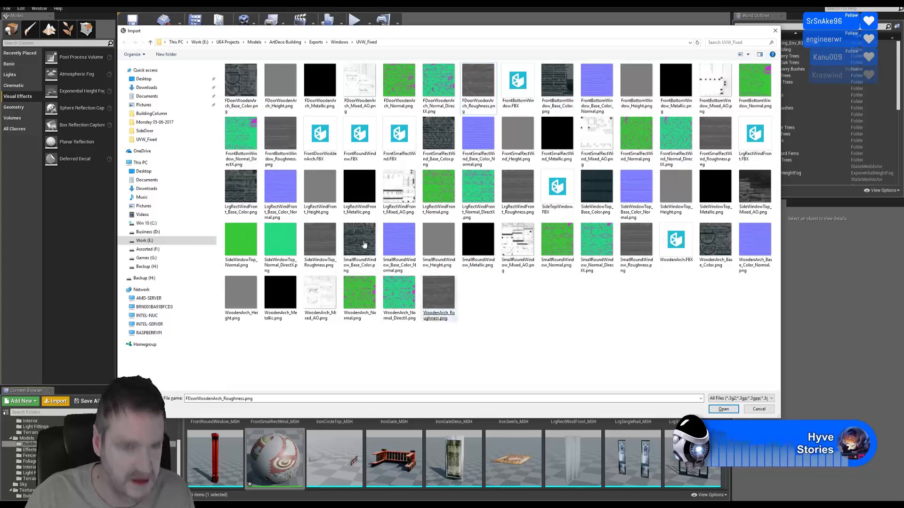
Step: Import the FDoorWoodenArch Base_Color, Metallic, Mixed_AO and Roughness PNGs into the Building folder
left_click(233, 91)
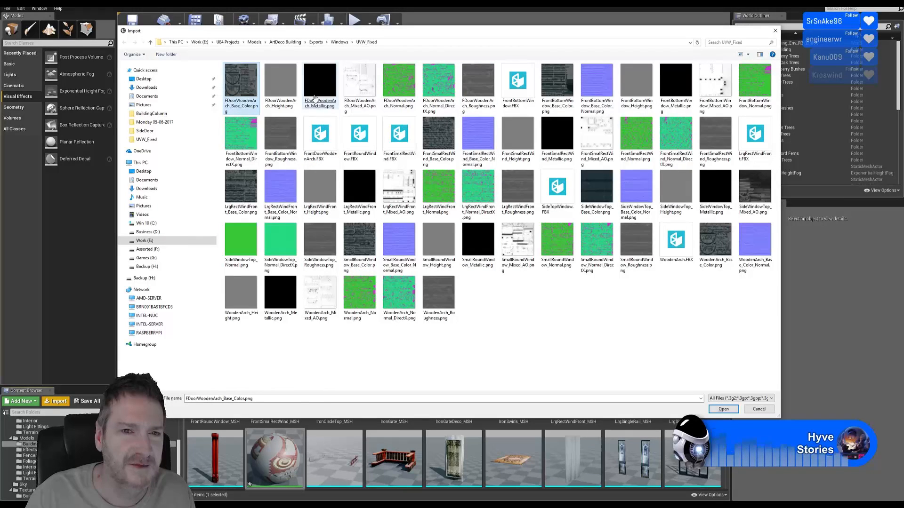
left_click(320, 82, "ctrl")
left_click(353, 92, "ctrl")
left_click(476, 87, "ctrl")
left_click(722, 409)
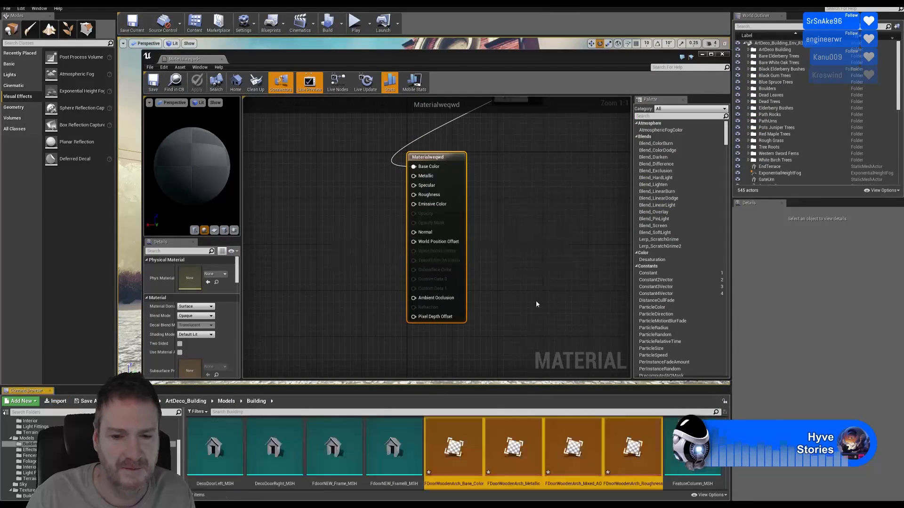
Step: Add the four imported FDoorWoodenArch textures to the Materialweqwd graph and move the old connected texture sample to the input side of the material node
left_click_drag(464, 447, 324, 260)
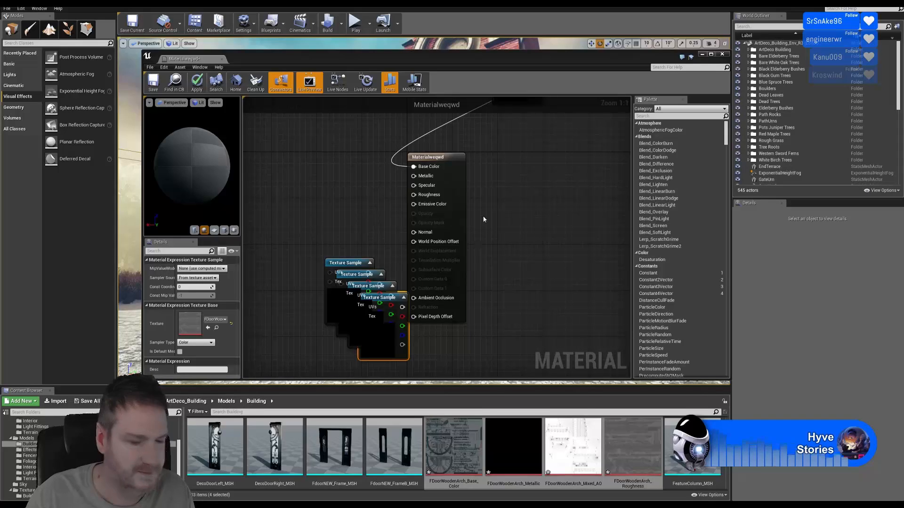
right_click_drag(499, 191, 498, 238)
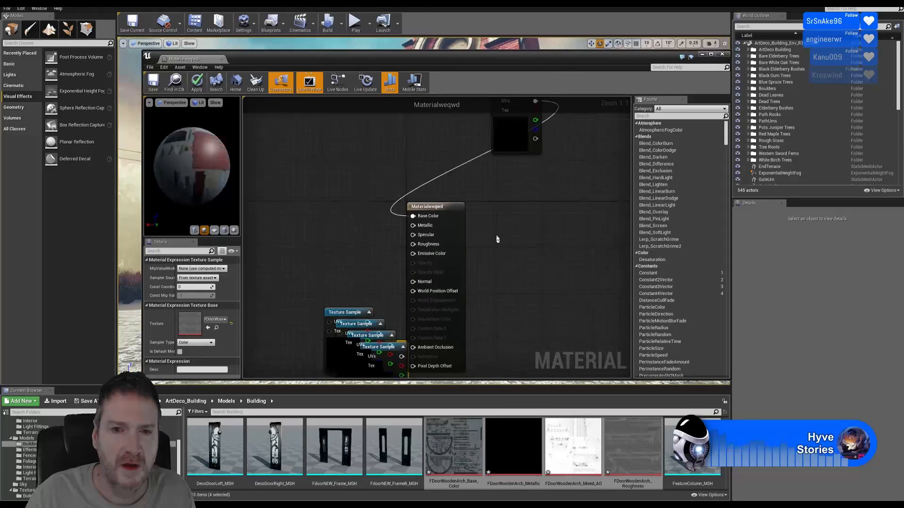
scroll(498, 238, "down", 1)
left_click_drag(516, 111, 338, 157)
right_click_drag(510, 202, 540, 155)
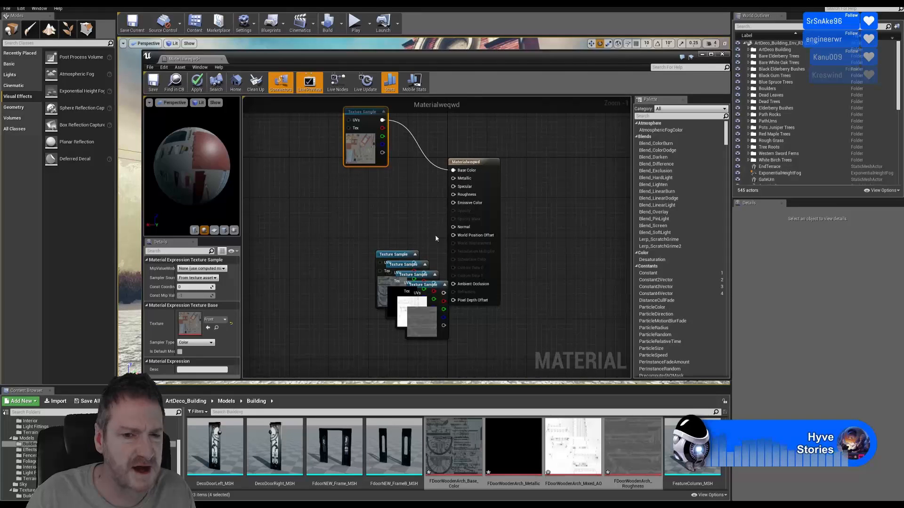
Step: Arrange the new texture samples in a column below the old one, ordered base color, metallic, roughness and mixed AO
left_click_drag(401, 252, 370, 180)
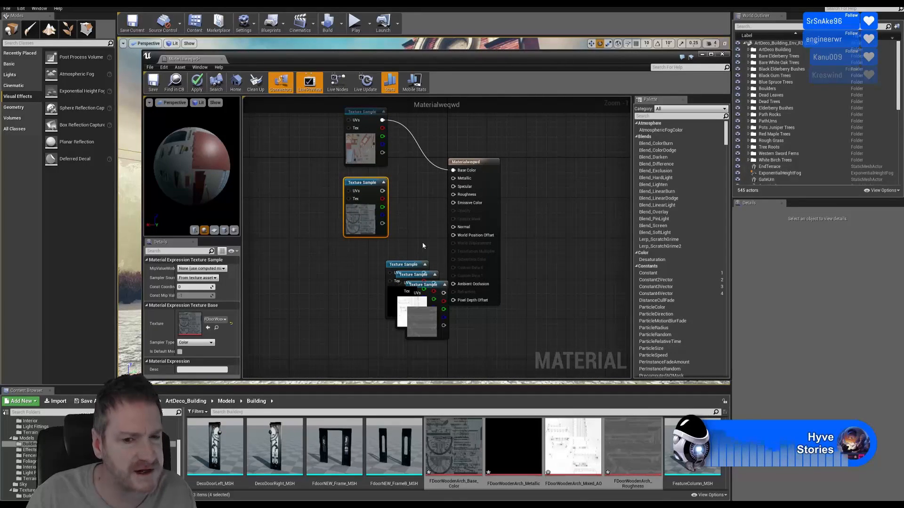
left_click_drag(404, 264, 366, 253)
right_click_drag(409, 235, 428, 161)
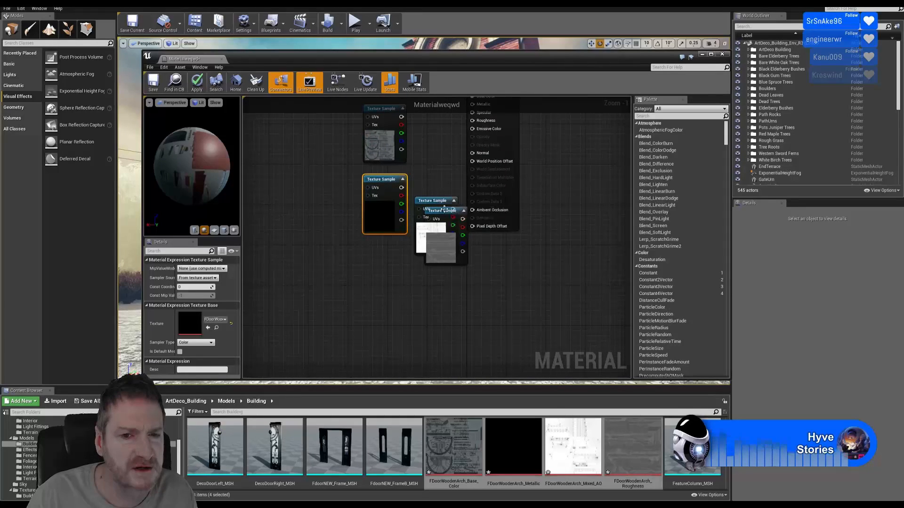
left_click_drag(439, 213, 381, 254)
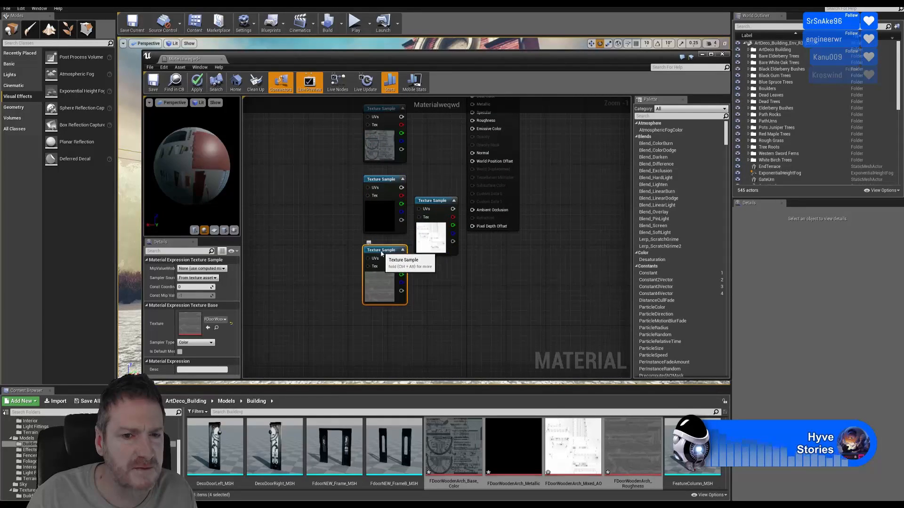
left_click_drag(432, 201, 381, 320)
right_click_drag(504, 238, 478, 312)
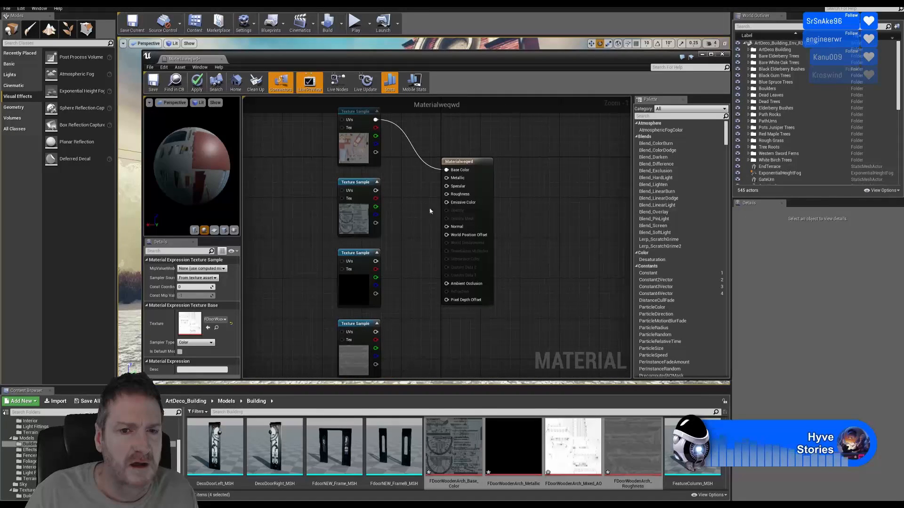
Step: Connect the wooden arch base color sample to the material's Base Color input and delete the old texture sample
left_click_drag(446, 170, 375, 190)
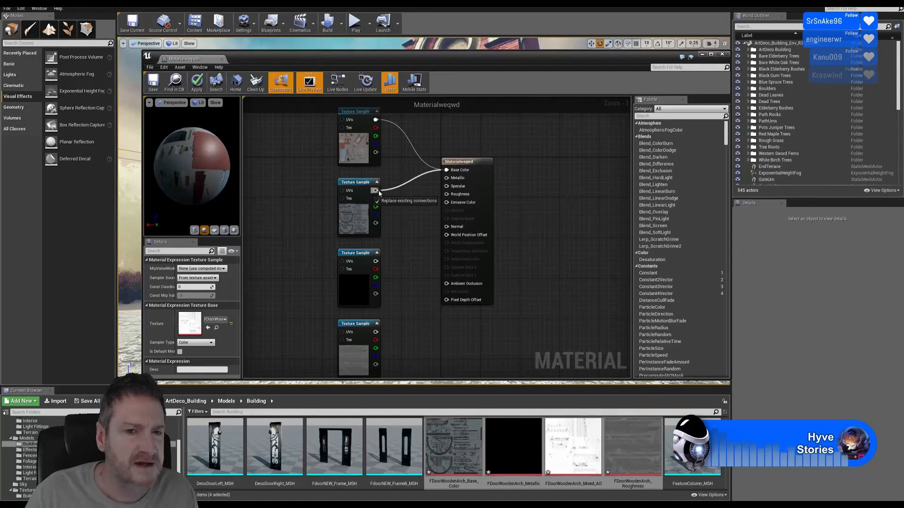
left_click(360, 146)
key("Delete")
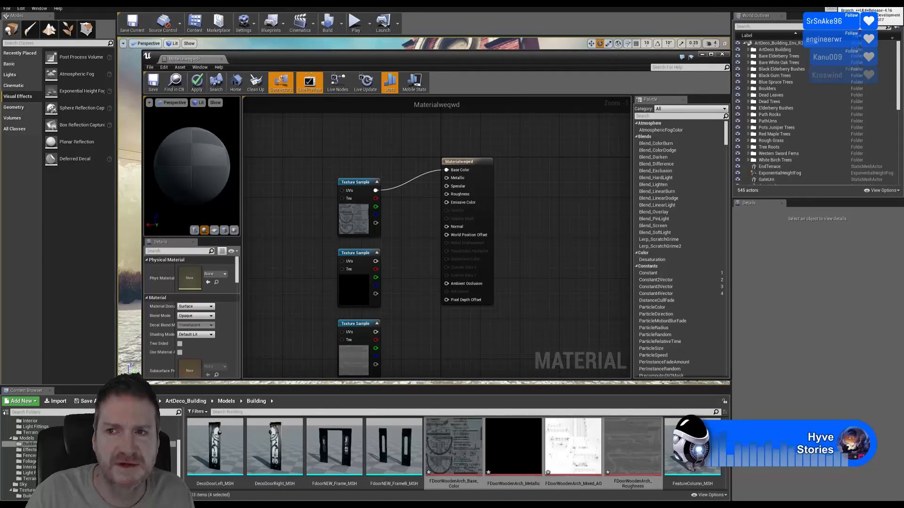
Step: Switch to Knald, generate a normal map from FDoorWoodenArch_Base_Color.png in the UVW_Fixed folder, and export it
key("super+d")
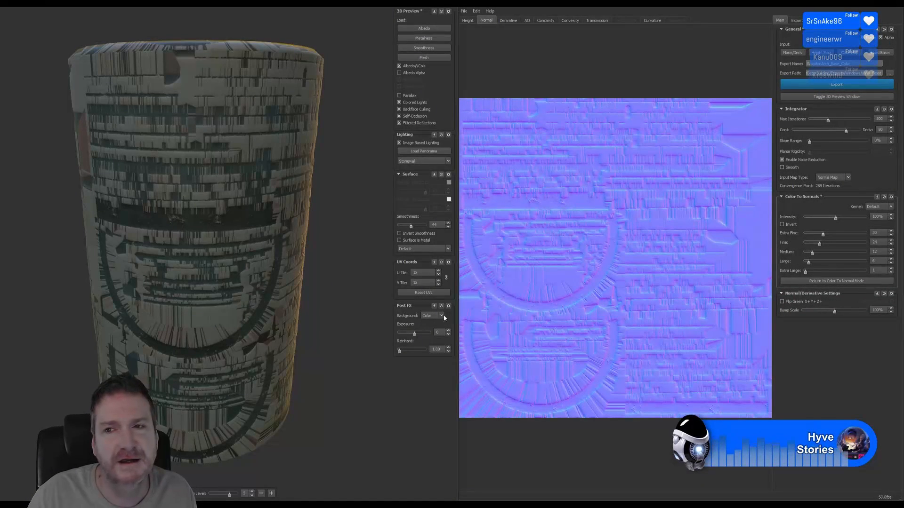
left_click(847, 53)
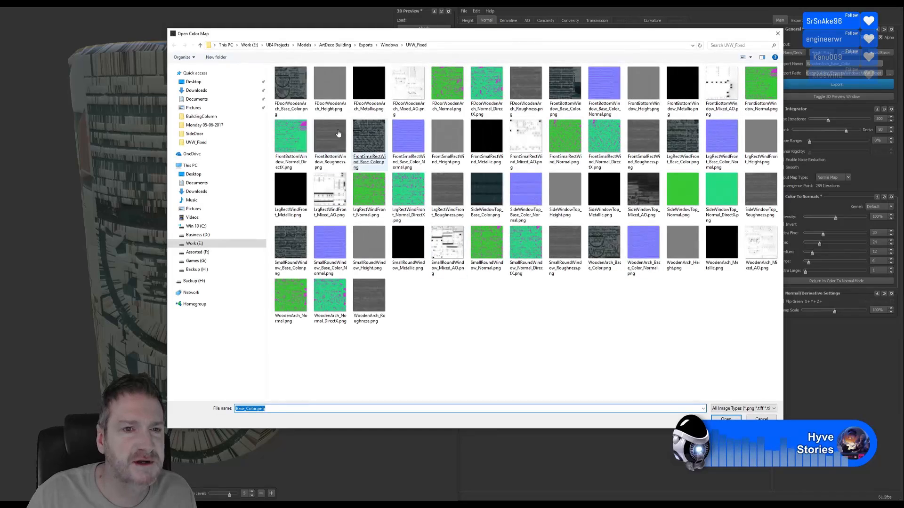
double_click(290, 84)
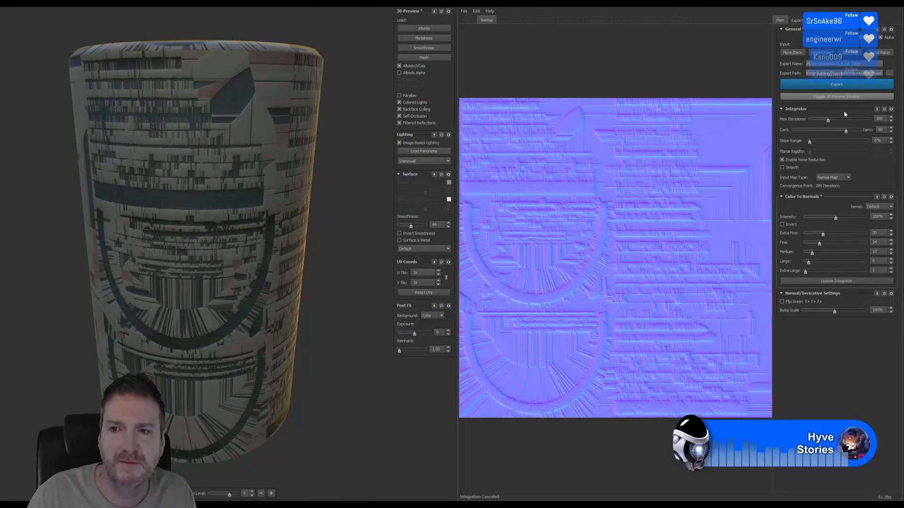
left_click(831, 281)
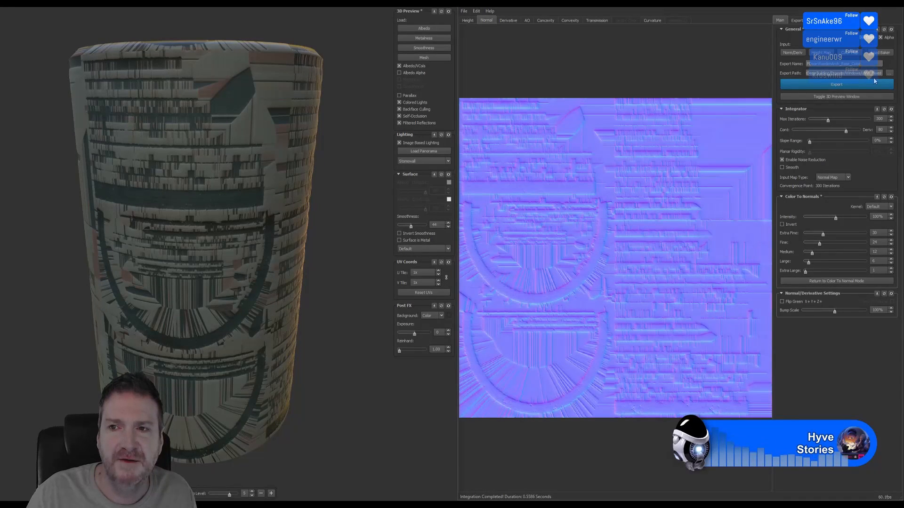
left_click(834, 85)
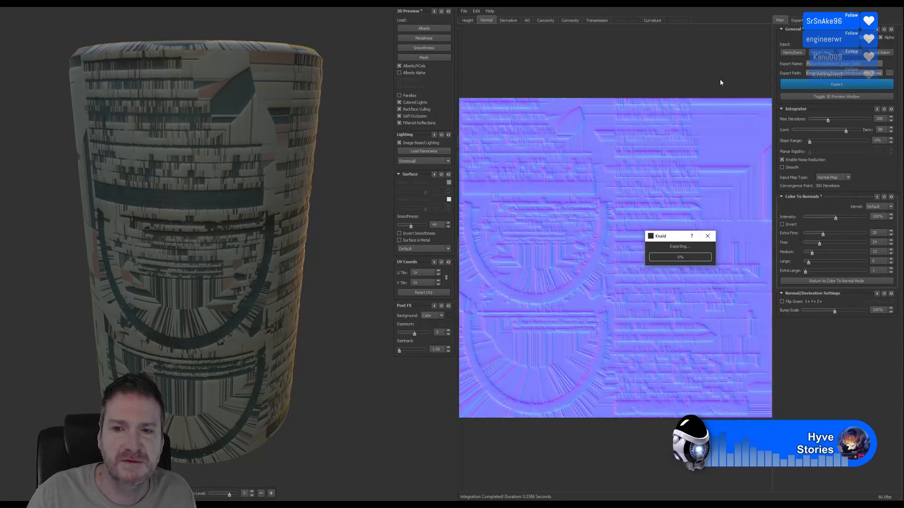
key("alt+F4")
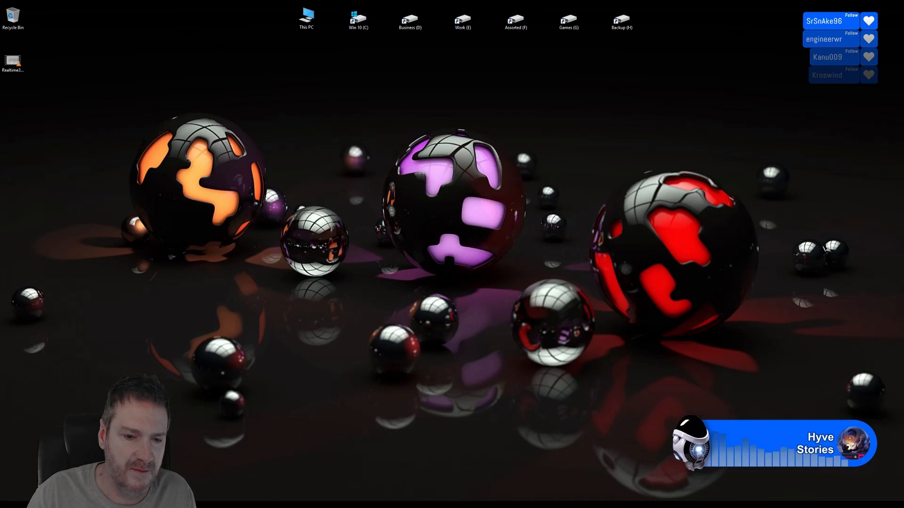
Step: Return to Unreal Editor and import FDoorWoodenArch_Base_Color_Normal.png into the Building folder
key("alt+Tab")
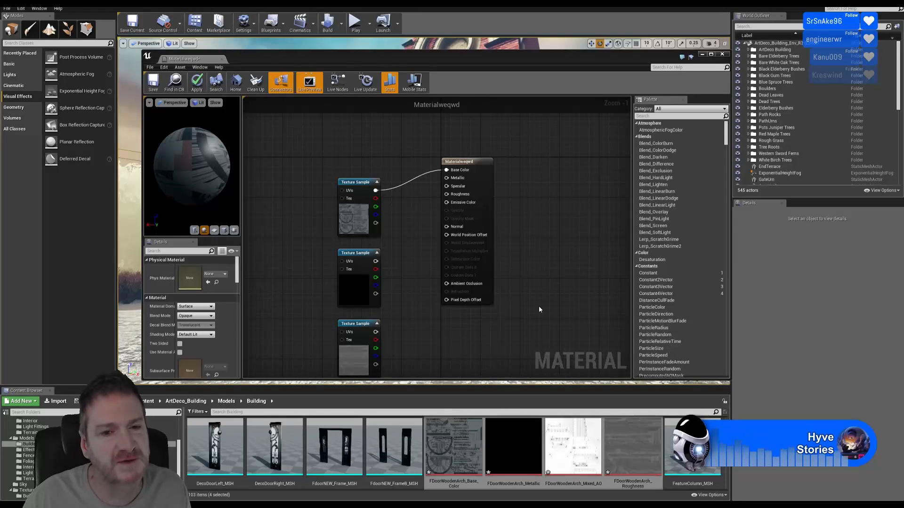
scroll(509, 222, "down", 1)
right_click_drag(545, 255, 525, 192)
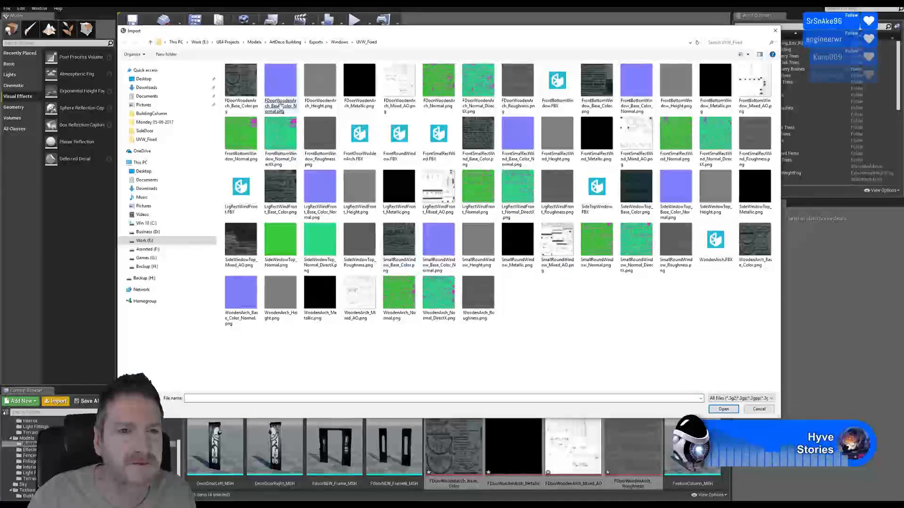
double_click(282, 79)
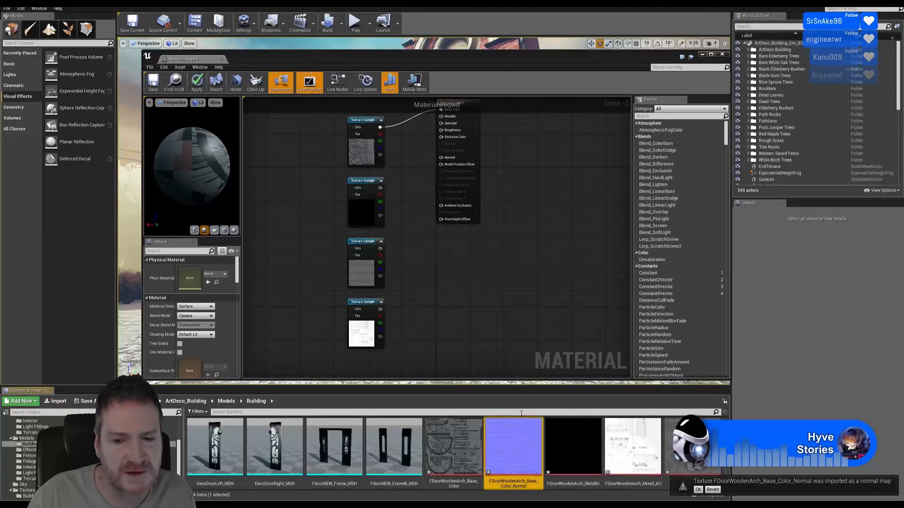
Step: Add the imported normal map to the material graph and place its sample between the metallic and roughness samples
left_click_drag(500, 408, 407, 241)
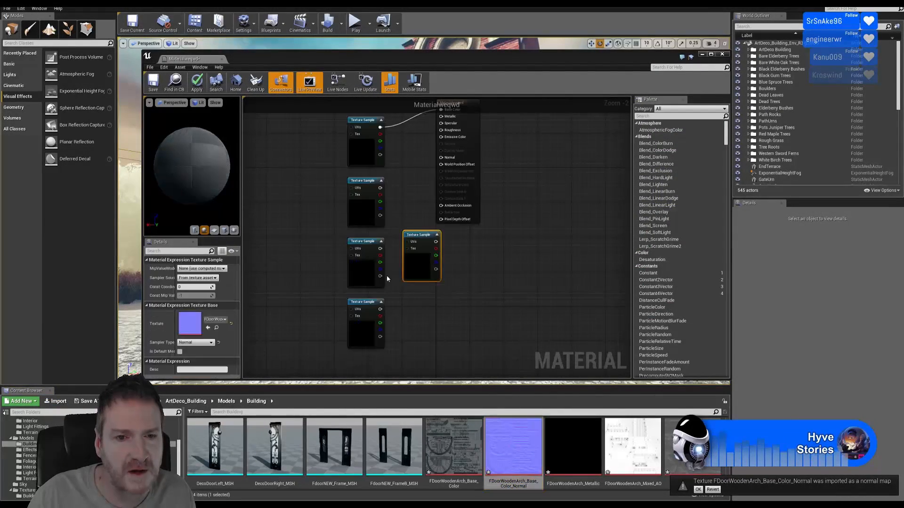
left_click_drag(338, 270, 391, 351)
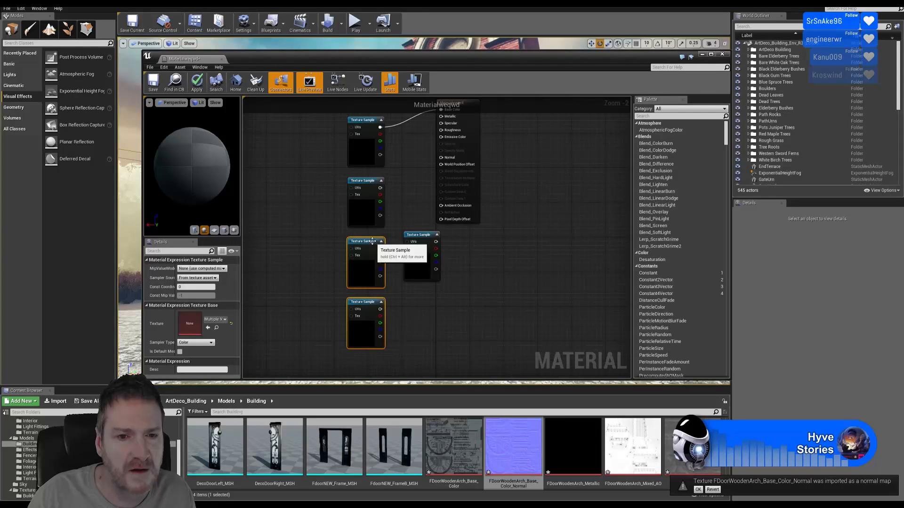
left_click_drag(367, 306, 362, 383)
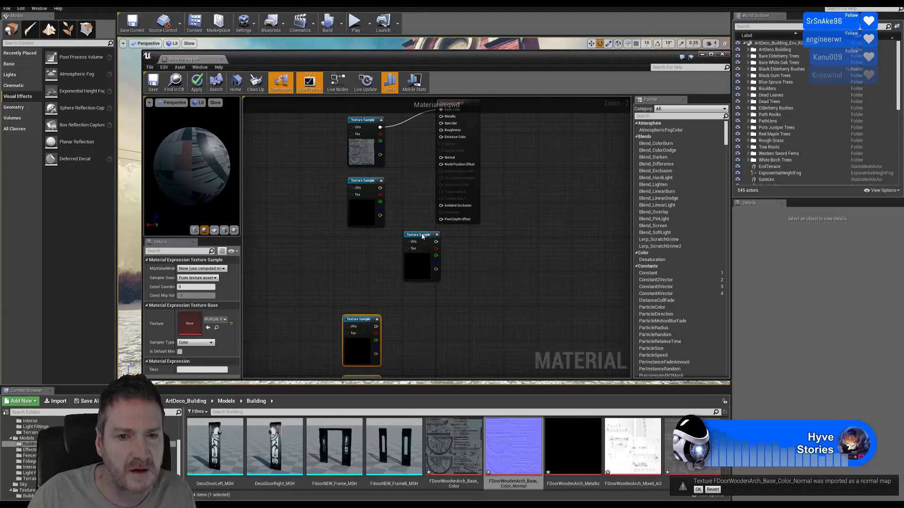
left_click_drag(422, 236, 366, 244)
right_click_drag(404, 300, 390, 245)
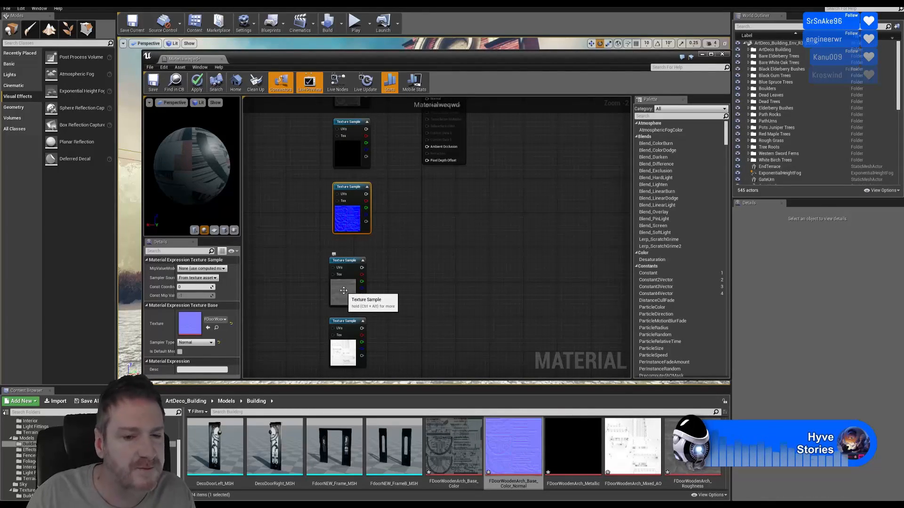
Step: Delete the roughness sample from the graph, and turn off sRGB on the FDoorWoodenArch_Roughness texture and save it
left_click(343, 292)
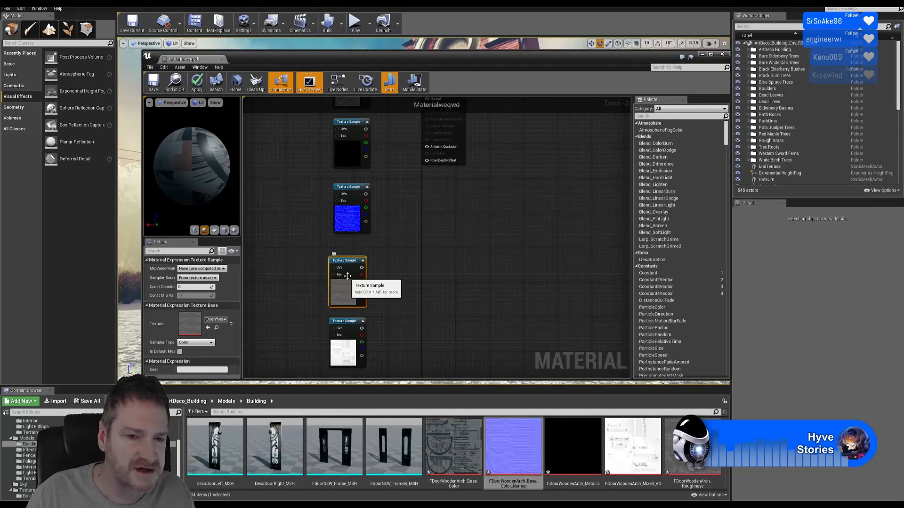
key("Delete")
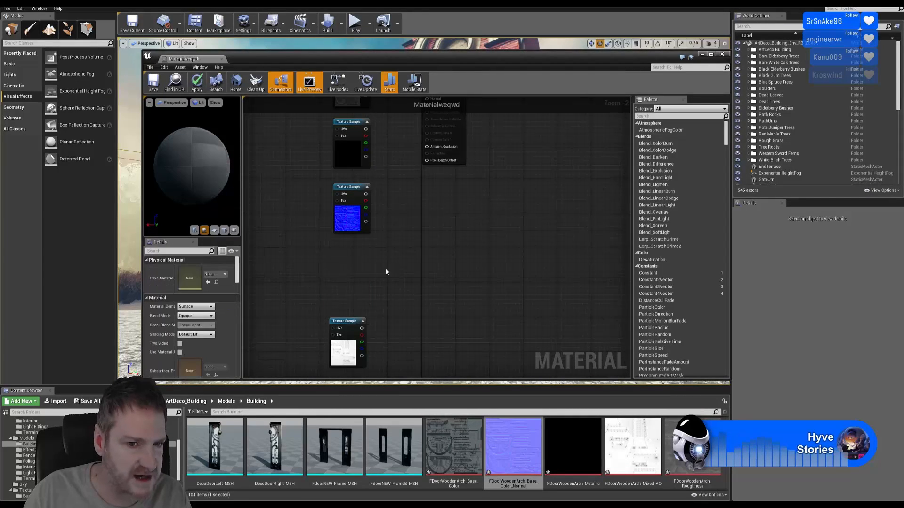
double_click(692, 449)
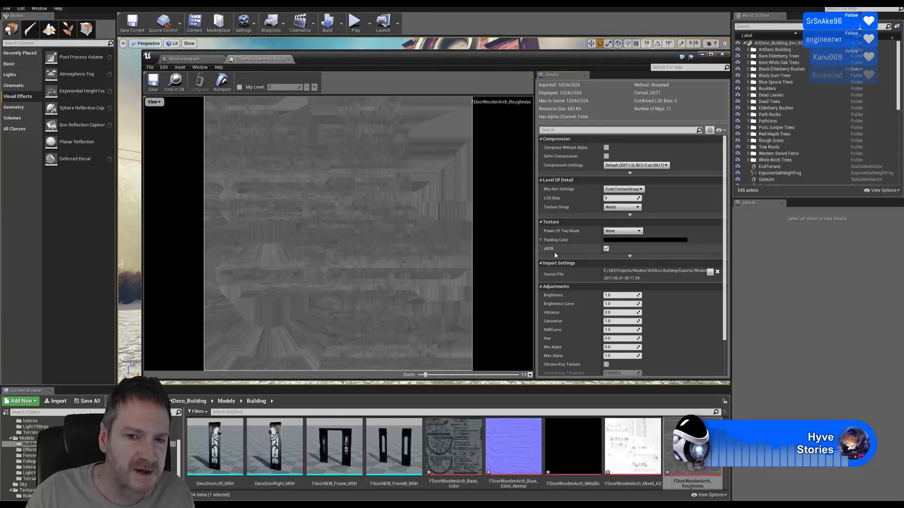
left_click(606, 248)
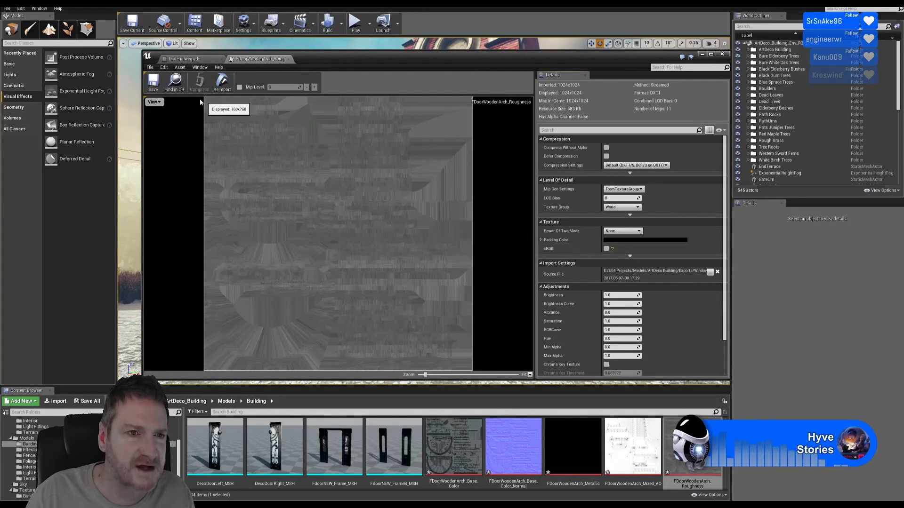
left_click(151, 85)
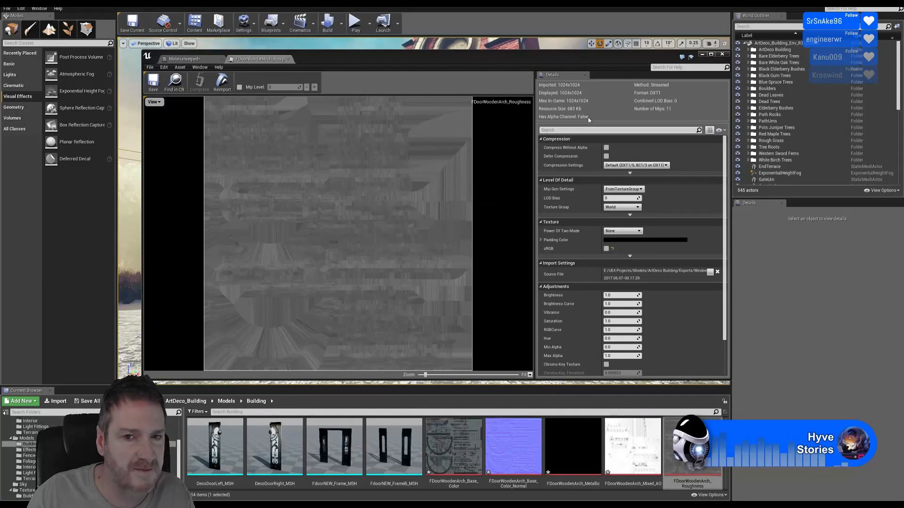
Step: Close the asset editor window and apply the pending changes to the Materialweqwd material
left_click(722, 55)
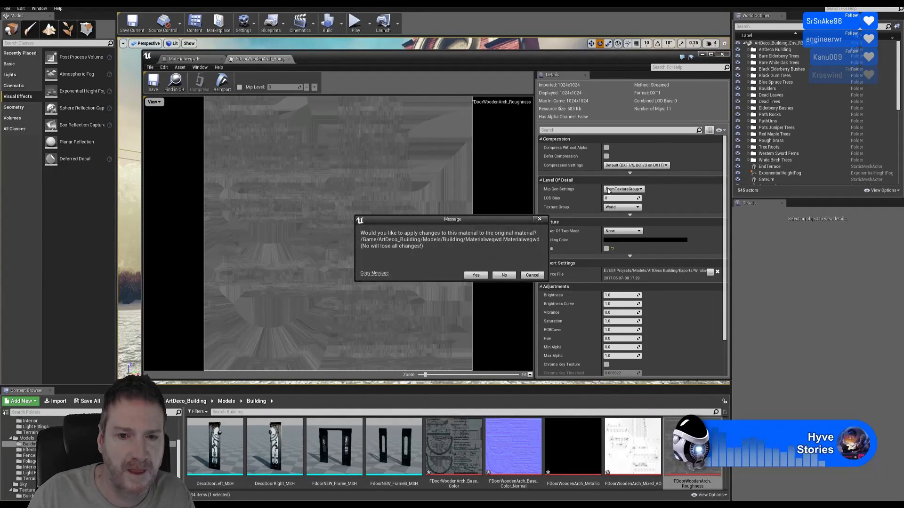
left_click(476, 276)
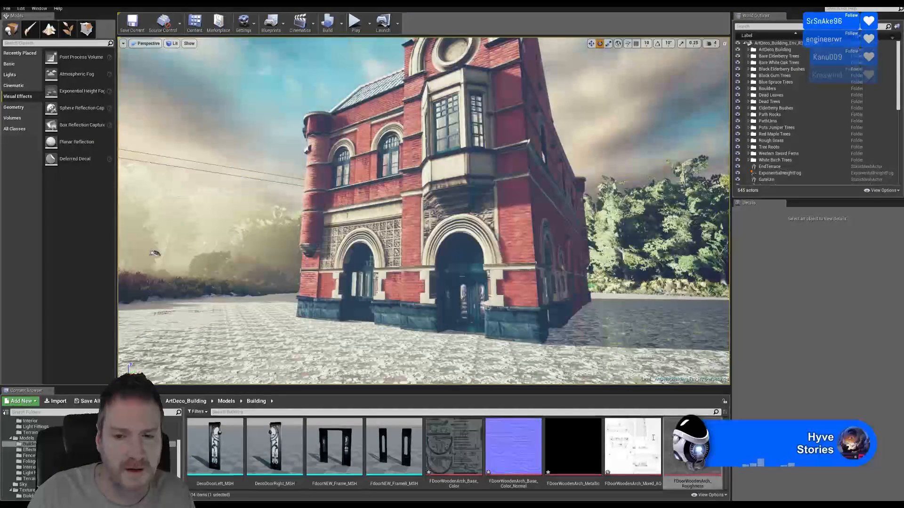
Step: Reopen the Materialweqwd material and place a FDoorWoodenArch_Roughness texture sample between the normal and ambient occlusion samples
scroll(456, 452, "down", 10)
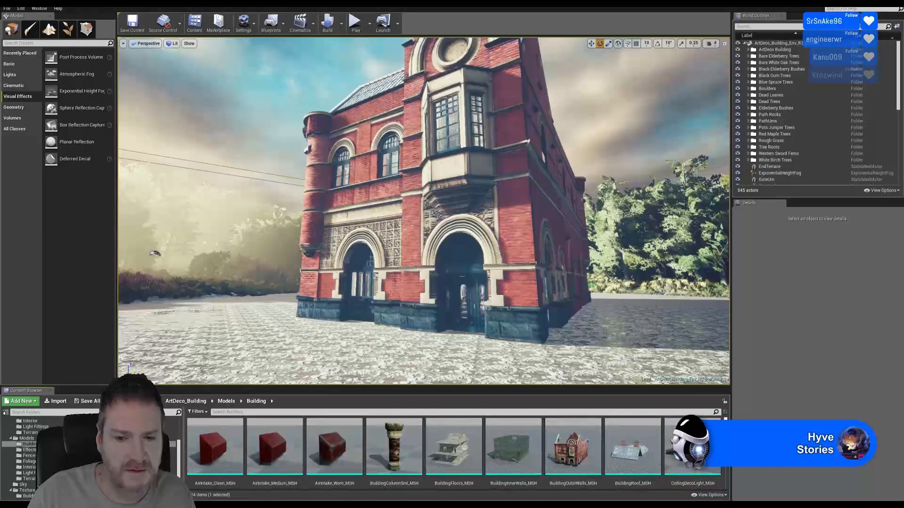
scroll(692, 451, "down", 5)
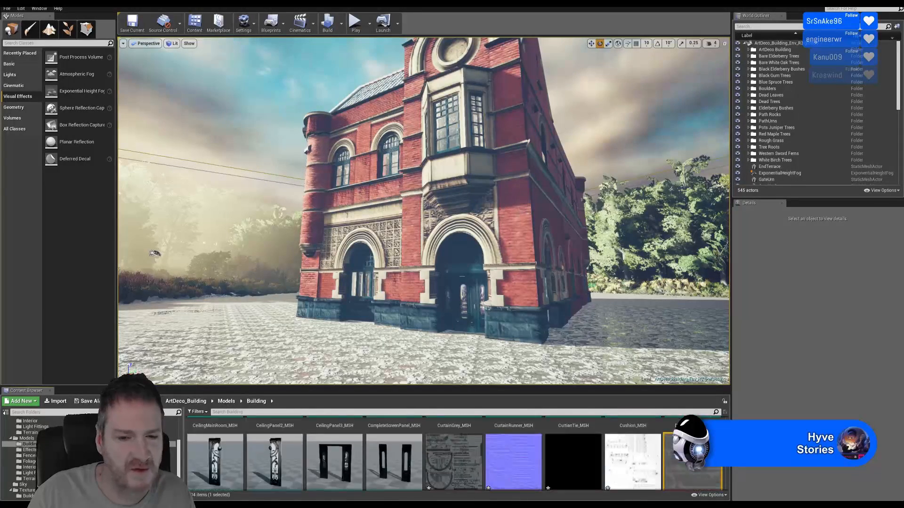
scroll(692, 452, "down", 5)
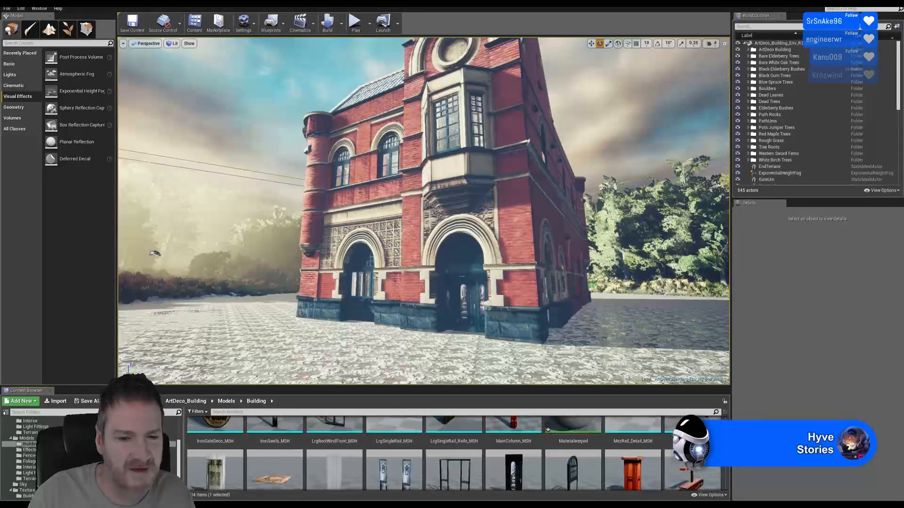
double_click(574, 459)
right_click_drag(470, 235, 425, 121)
scroll(547, 471, "up", 5)
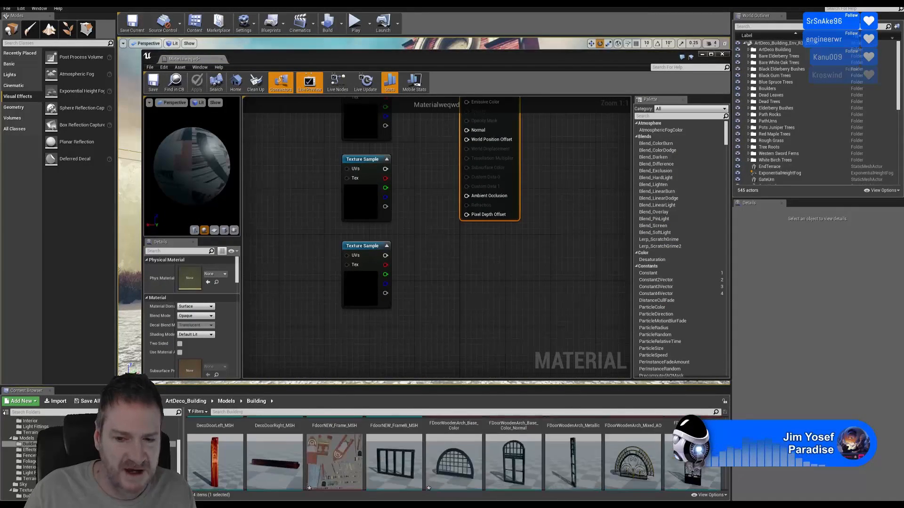
left_click_drag(691, 447, 437, 265)
right_click_drag(516, 280, 521, 216)
left_click_drag(449, 228, 347, 290)
Step: Connect the metallic sample to Metallic and the normal map sample to Normal, and shift the material result node lower in the graph
right_click_drag(455, 210, 443, 353)
left_click_drag(380, 257, 460, 156)
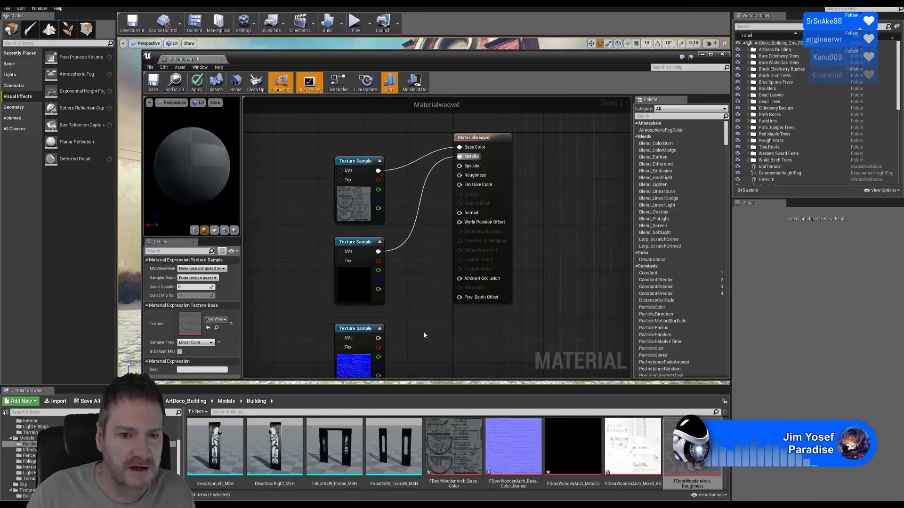
left_click_drag(378, 338, 459, 214)
right_click_drag(533, 322, 498, 310)
left_click_drag(454, 124, 455, 241)
Step: Connect the roughness sample to Roughness and the mixed AO sample to Ambient Occlusion, apply the changes and close the material editor
right_click_drag(510, 309, 518, 135)
left_click_drag(348, 238, 435, 149)
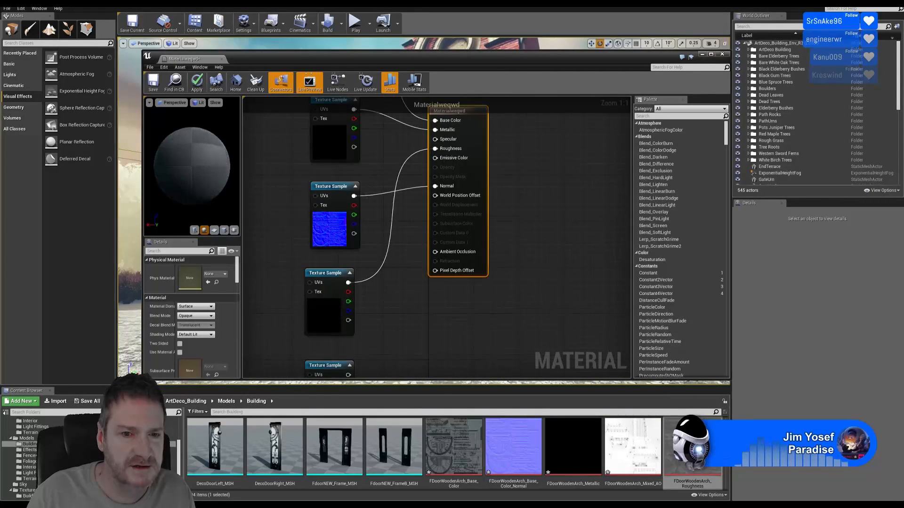
right_click_drag(496, 310, 491, 272)
left_click_drag(342, 337, 428, 214)
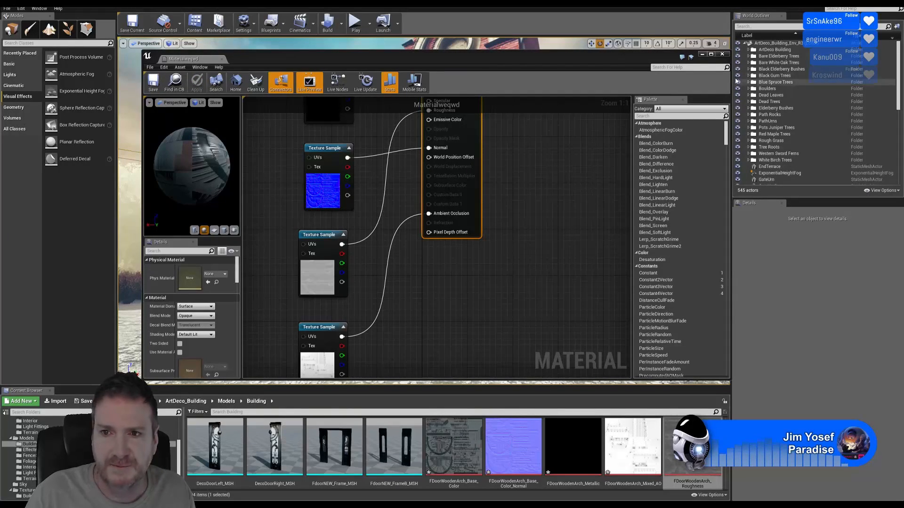
left_click(722, 55)
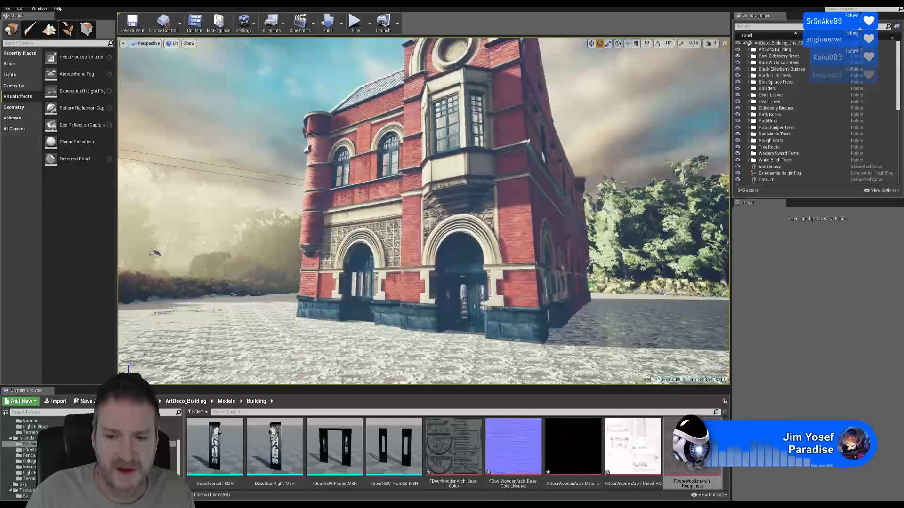
Step: Open the FrontDoorWoddenArch static mesh, inspect the textured frame from several angles, and close its editor
scroll(458, 453, "up", 5)
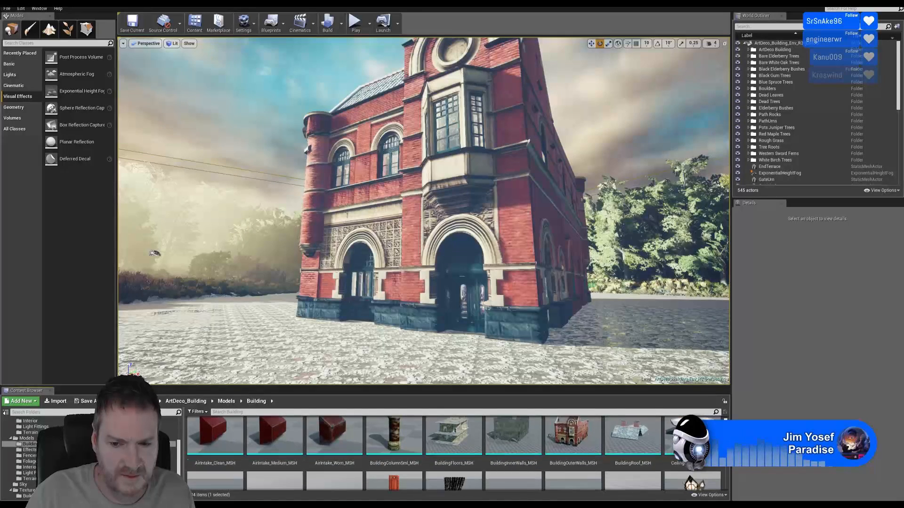
scroll(457, 453, "up", 2)
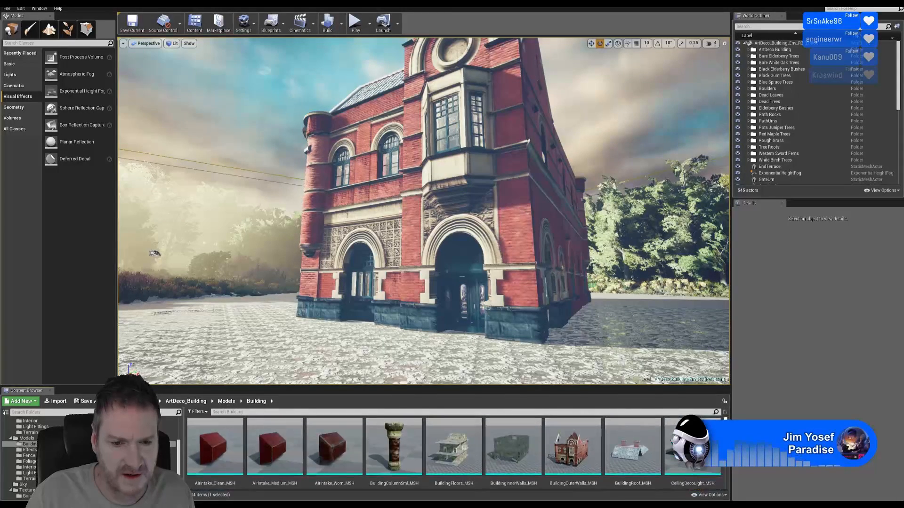
scroll(457, 453, "down", 5)
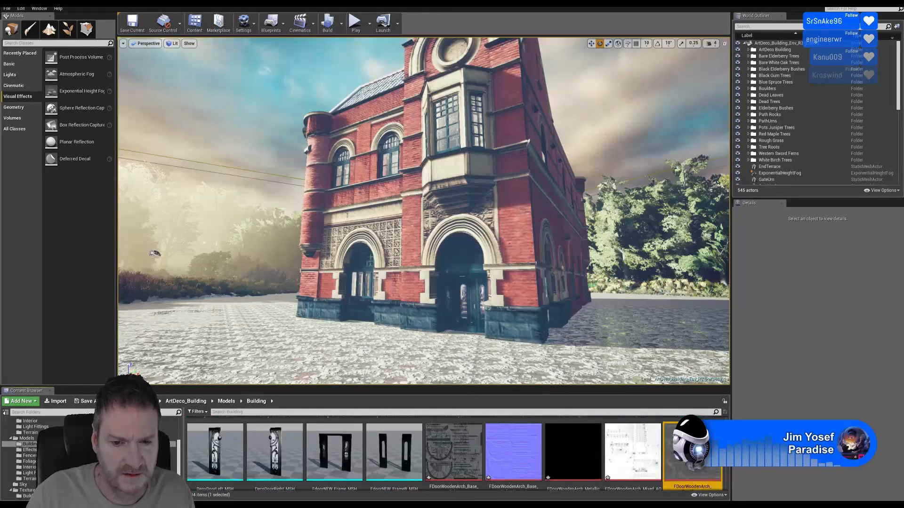
scroll(515, 458, "down", 1)
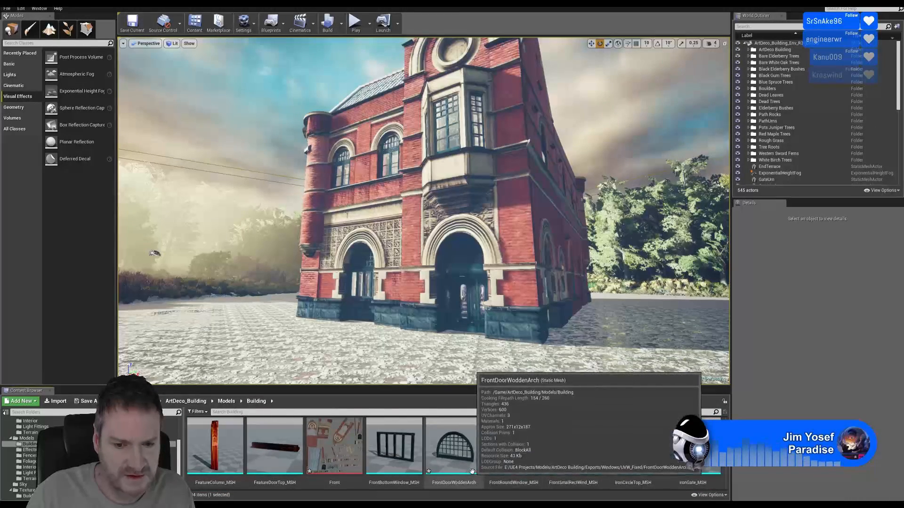
double_click(463, 455)
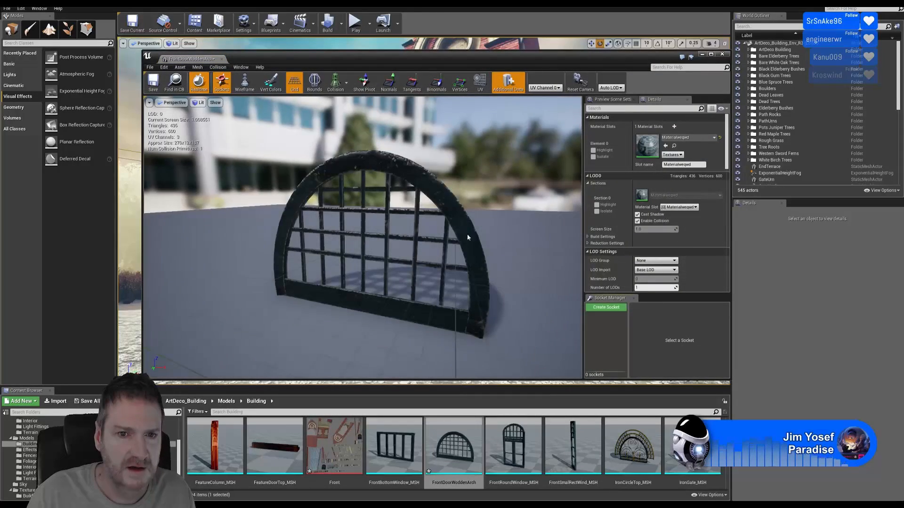
left_click_drag(468, 238, 397, 217)
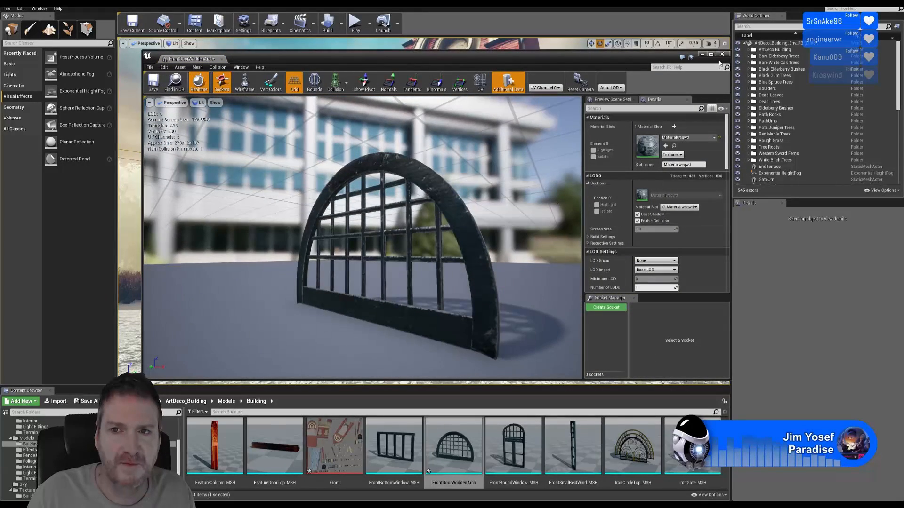
left_click_drag(502, 197, 468, 202)
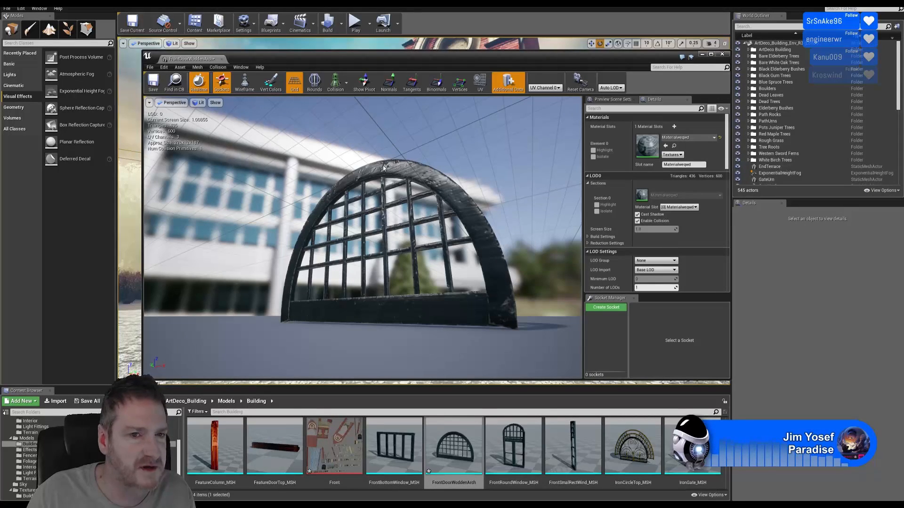
left_click(722, 53)
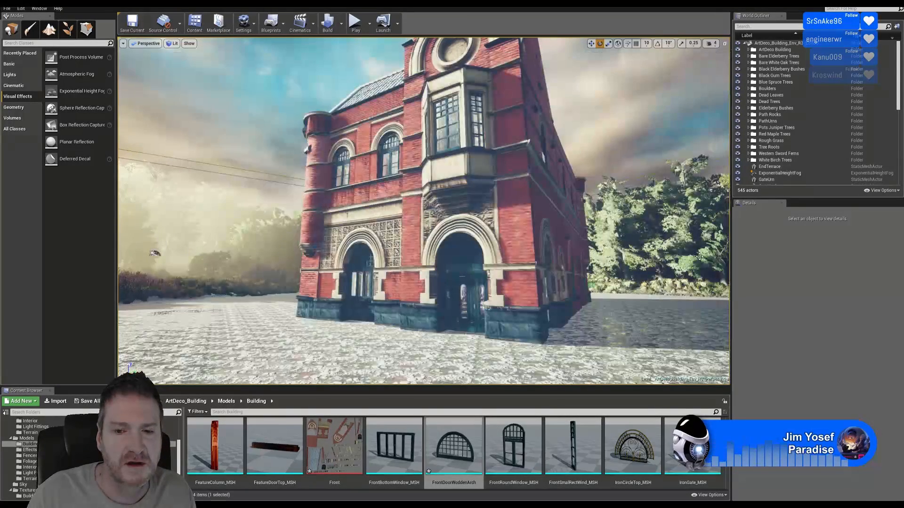
Step: Place the FrontDoorWoddenArch mesh in the level in front of the main entrance and raise it above the ground
left_click_drag(453, 447, 456, 357)
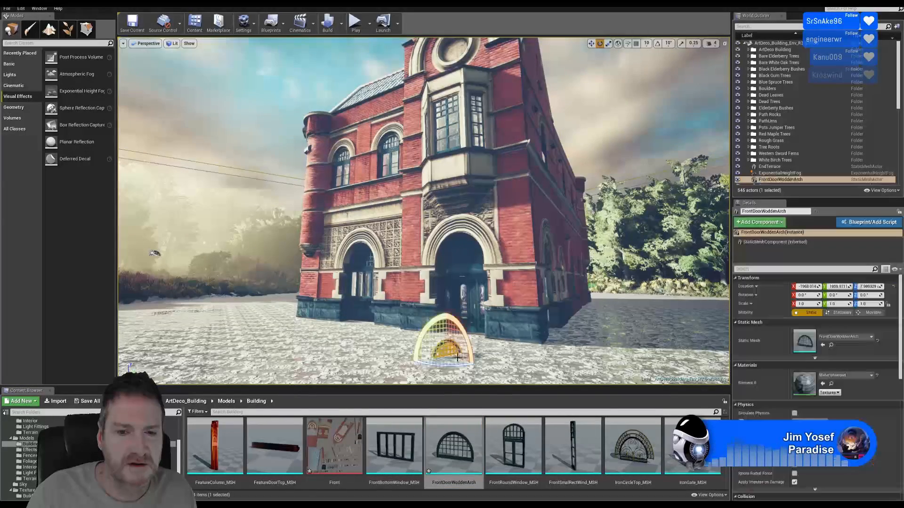
left_click(592, 43)
left_click_drag(451, 343, 478, 260)
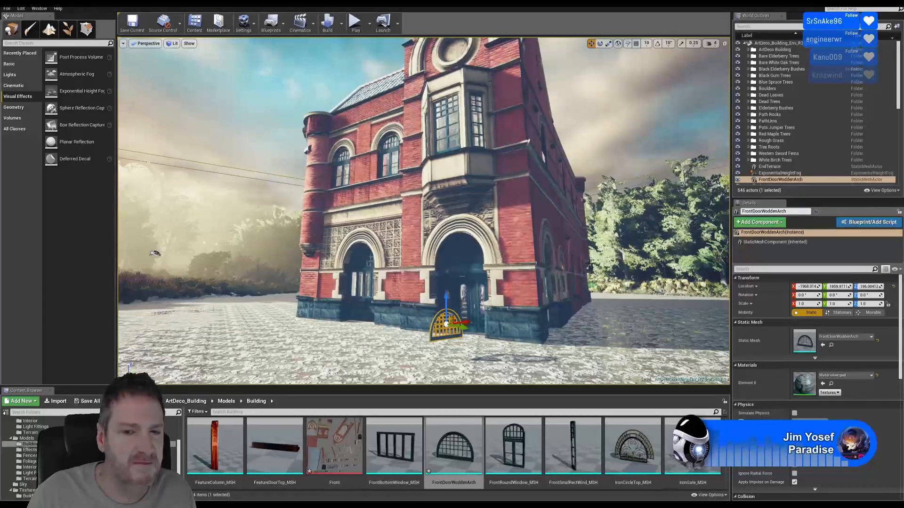
mouse_move(599, 281)
right_mouse_down()
mouse_move(607, 320)
mouse_move(635, 306)
mouse_move(578, 306)
mouse_move(607, 301)
mouse_move(579, 315)
mouse_move(621, 320)
mouse_move(614, 279)
right_mouse_up()
right_click_drag(496, 247, 515, 221)
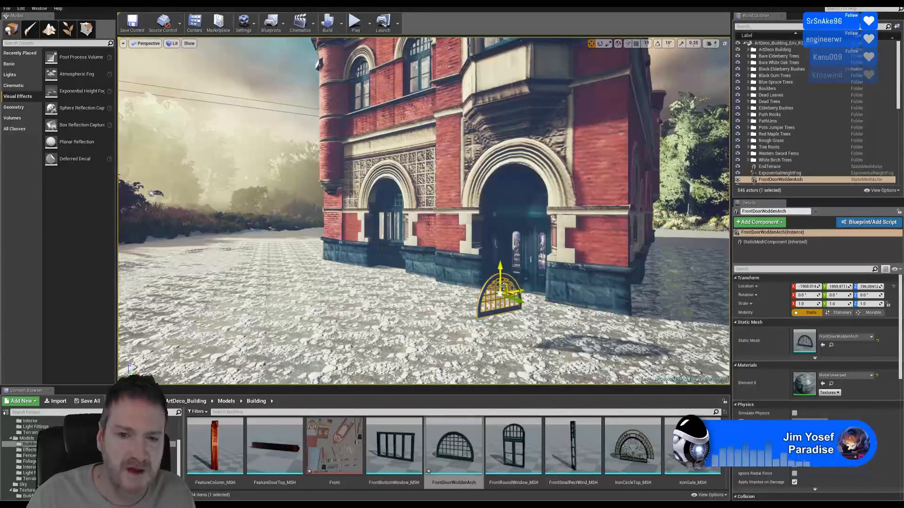
left_click_drag(500, 269, 609, 200)
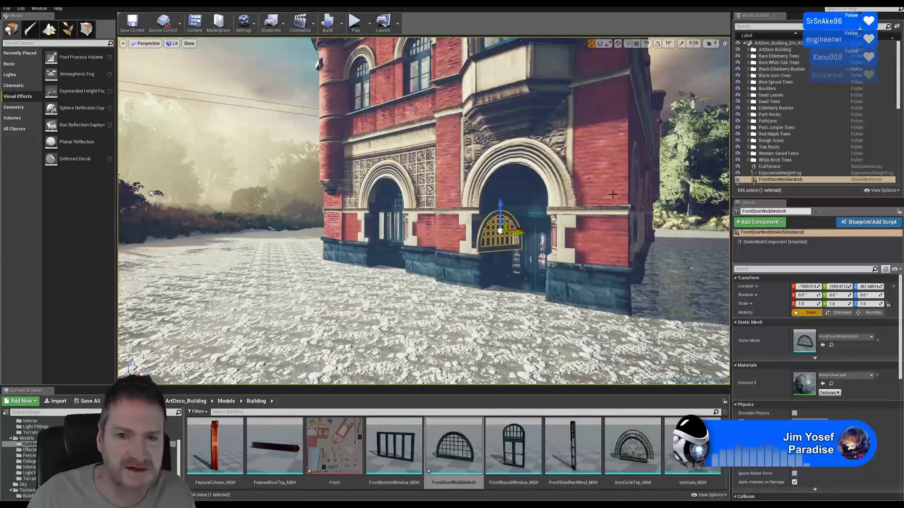
Step: Rotate the arch window about 54 degrees around its vertical axis to face along the entrance wall
right_click_drag(529, 216, 511, 247)
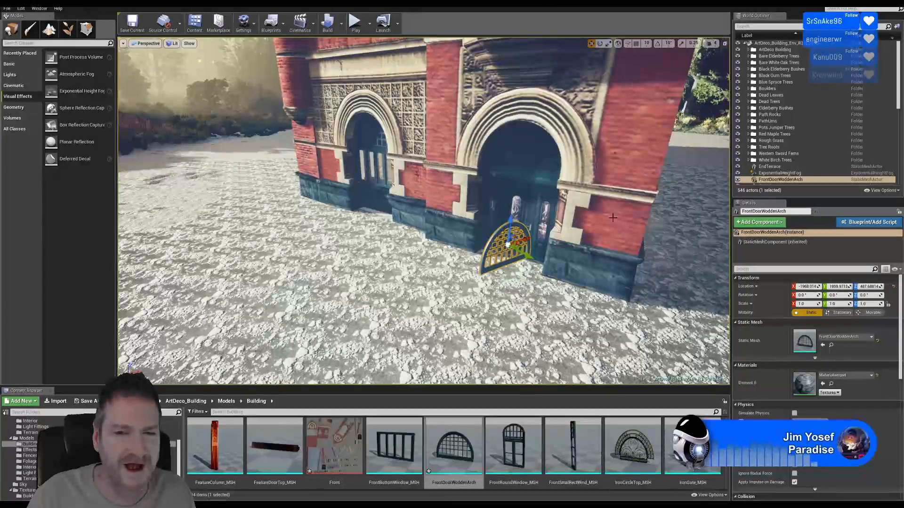
left_click(599, 43)
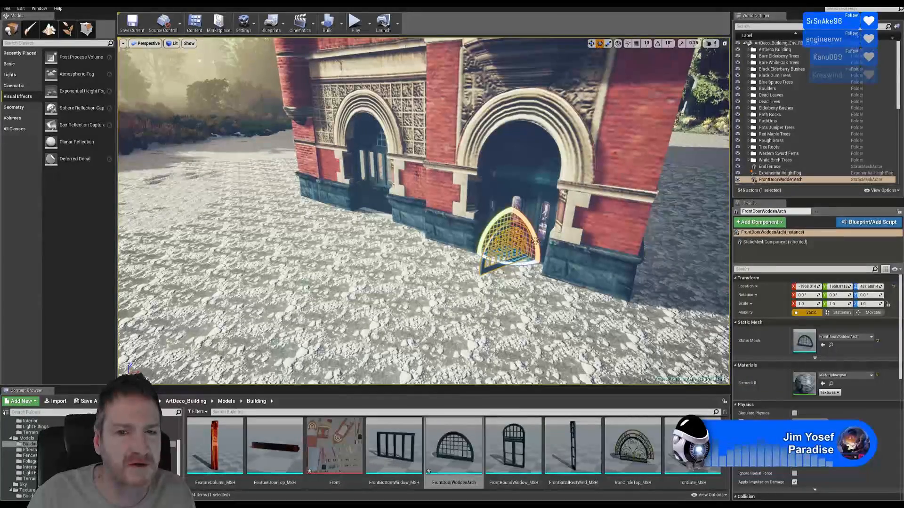
left_click_drag(522, 264, 553, 257)
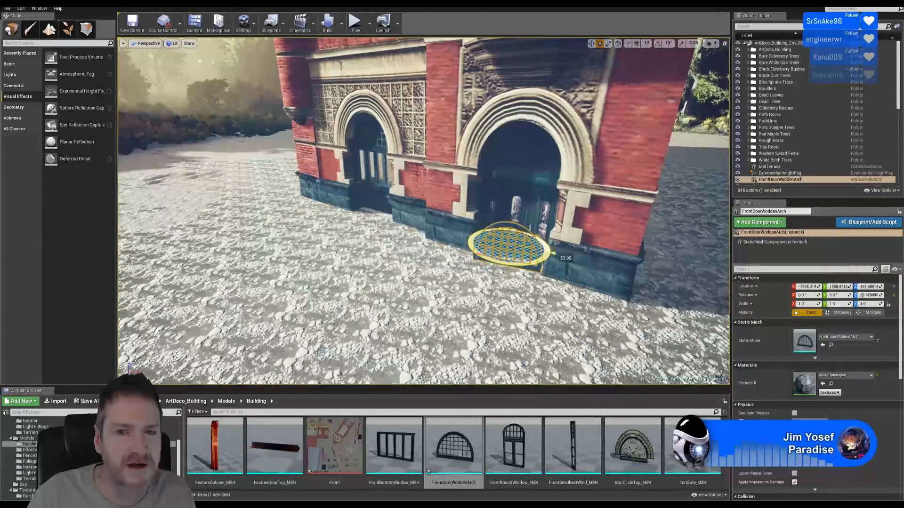
Step: Move the arch window into the stone archway above the doors and rotate it about 15 degrees further around its vertical axis
left_click(592, 43)
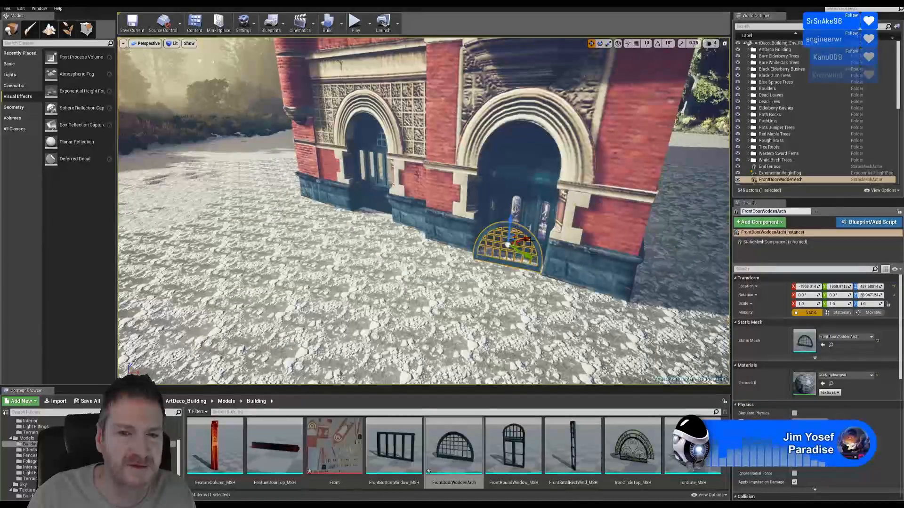
left_click_drag(519, 243, 516, 147)
right_click_drag(546, 245, 612, 188)
key("w")
right_click_drag(522, 61, 532, 114)
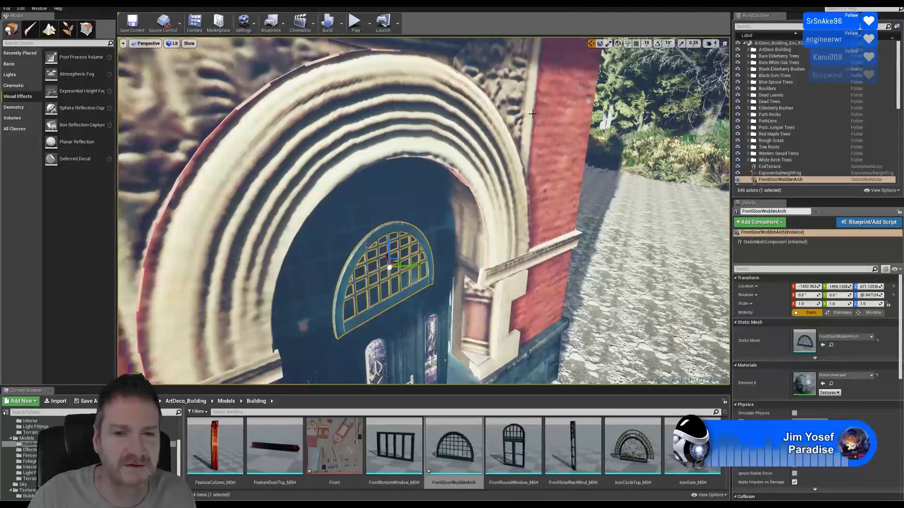
left_click(599, 43)
left_click_drag(371, 286, 396, 287)
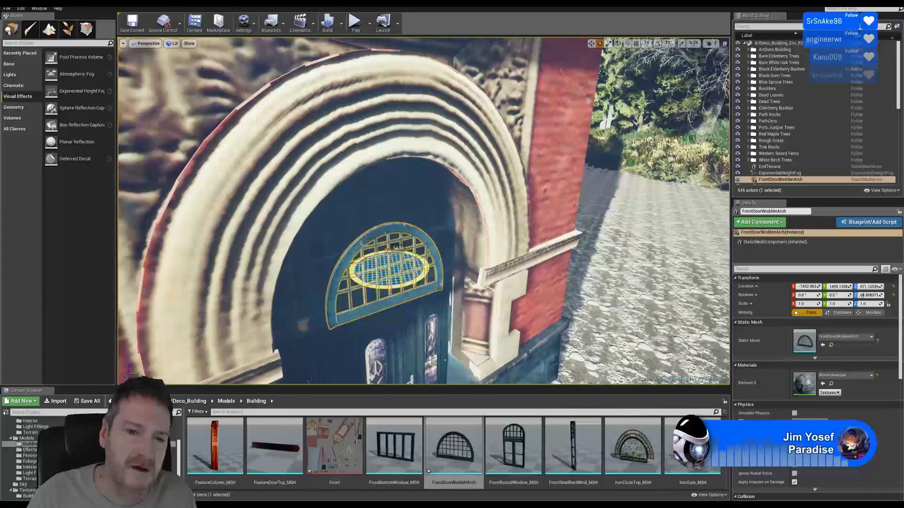
Step: Try scaling the arch window along its Y axis only, and undo that scale change
left_click(608, 43)
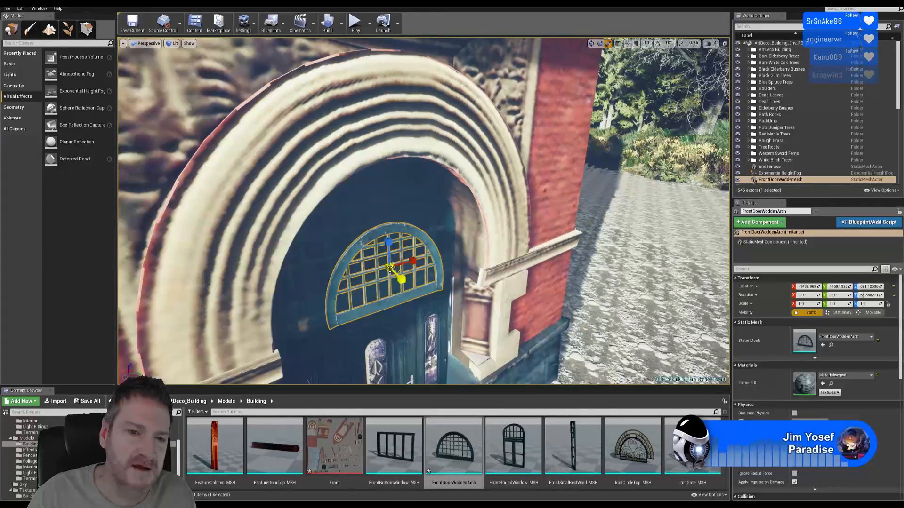
mouse_move(401, 280)
left_mouse_down()
mouse_move(391, 270)
mouse_move(401, 280)
left_mouse_up()
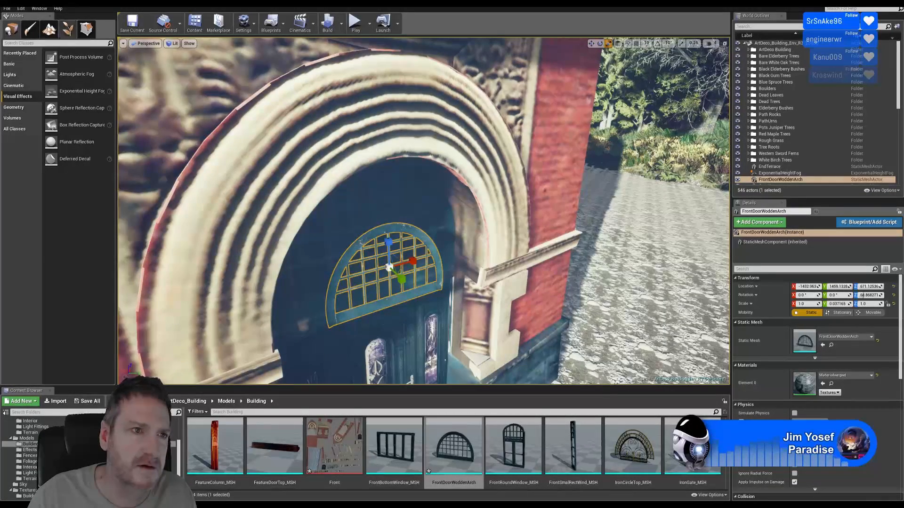
left_click(21, 9)
left_click(45, 22)
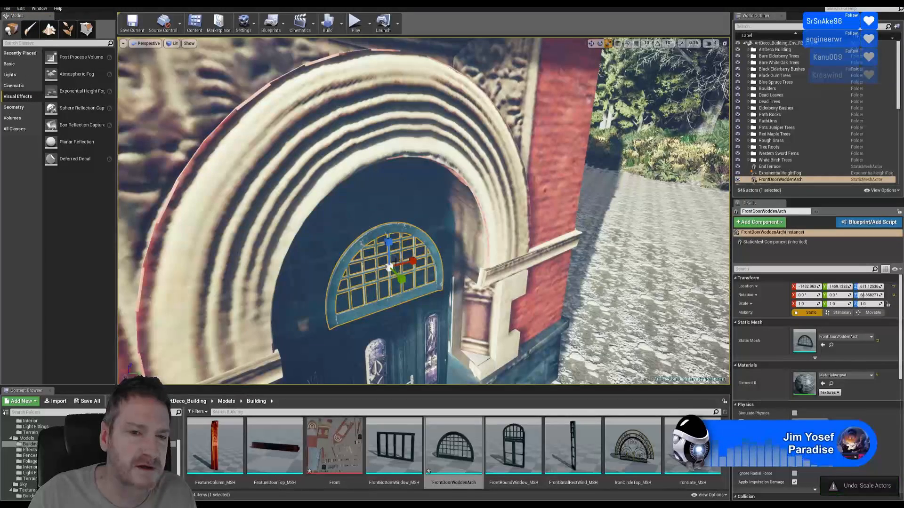
left_click(23, 9)
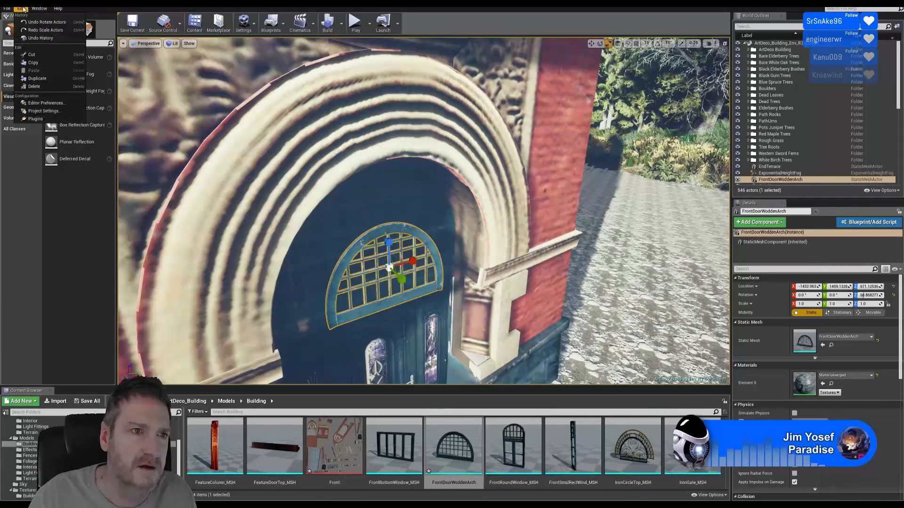
left_click(23, 9)
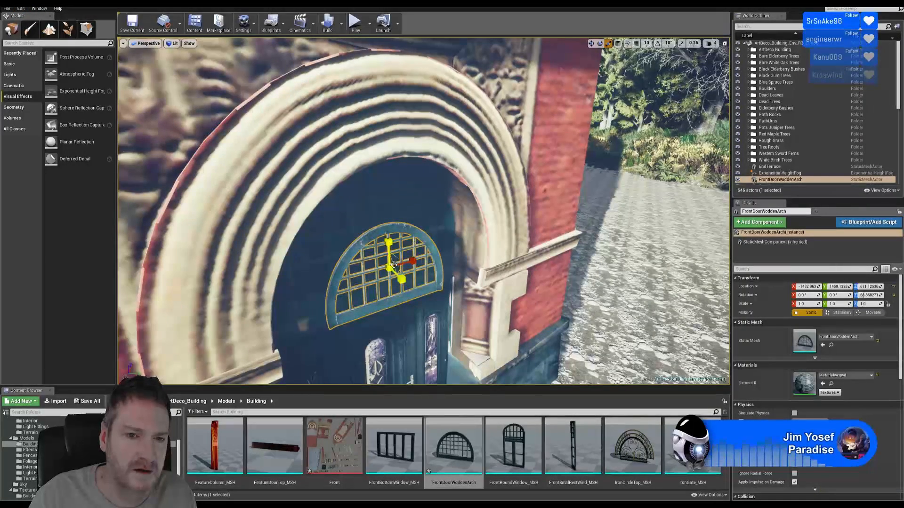
Step: Scale the arch window uniformly to about 1.81 to fit the entrance archway
mouse_move(391, 266)
left_mouse_down()
mouse_move(402, 258)
mouse_move(394, 267)
left_mouse_up()
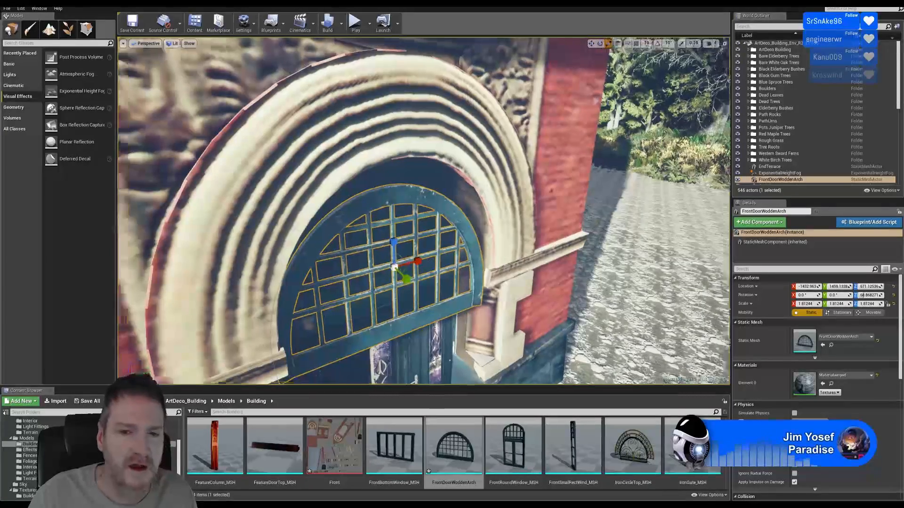
Step: Raise the FrontDoorWoddenArch mesh above the front door to about Z 742 and shift it sideways to about Y 1469
mouse_move(531, 145)
right_mouse_down()
mouse_move(537, 189)
mouse_move(579, 212)
mouse_move(532, 146)
right_mouse_up()
key("w")
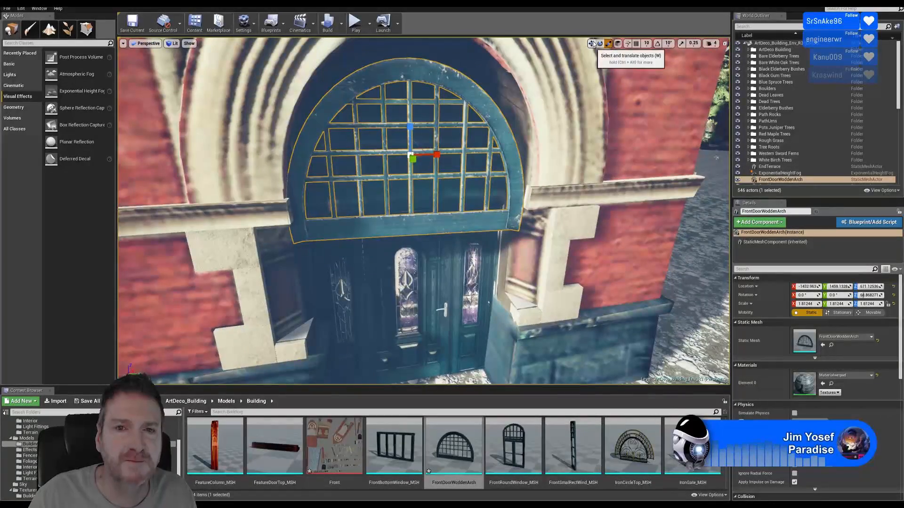
left_click_drag(408, 133, 419, 92)
right_click_drag(554, 201, 516, 175)
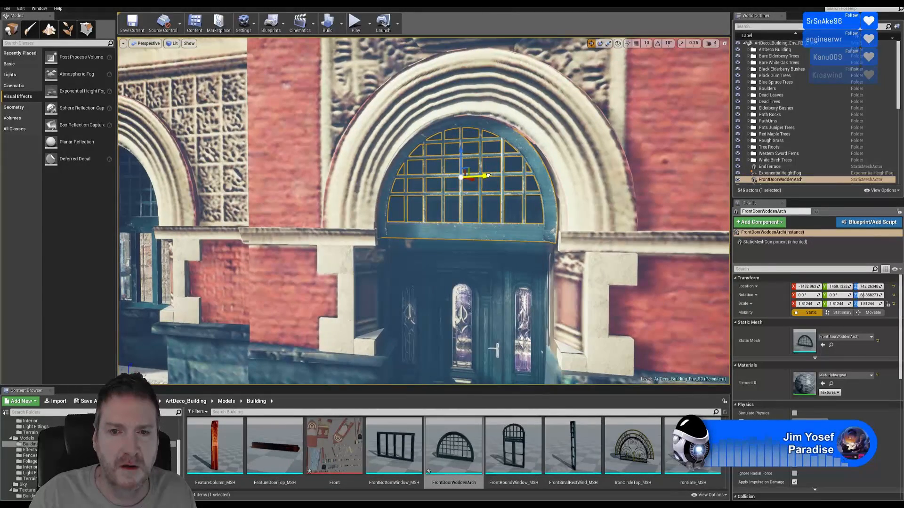
left_click_drag(491, 175, 493, 175)
mouse_move(493, 175)
right_mouse_down()
mouse_move(522, 179)
mouse_move(511, 278)
mouse_move(489, 155)
mouse_move(510, 174)
right_mouse_up()
key("w")
mouse_move(423, 212)
right_mouse_down()
mouse_move(396, 233)
mouse_move(447, 240)
mouse_move(433, 259)
mouse_move(431, 197)
right_mouse_up()
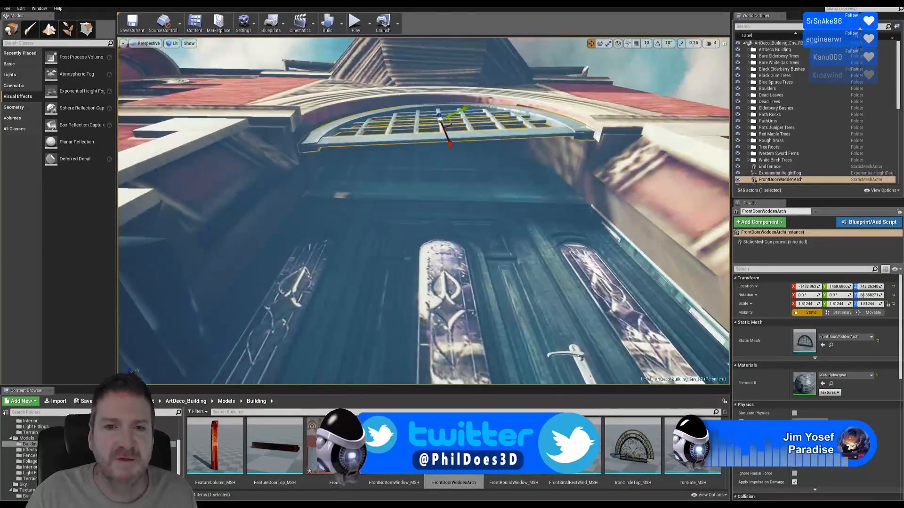
Step: Rotate the wooden arch slightly and reposition it within the stone door opening at about X -1375, Y 1442
left_click(599, 44)
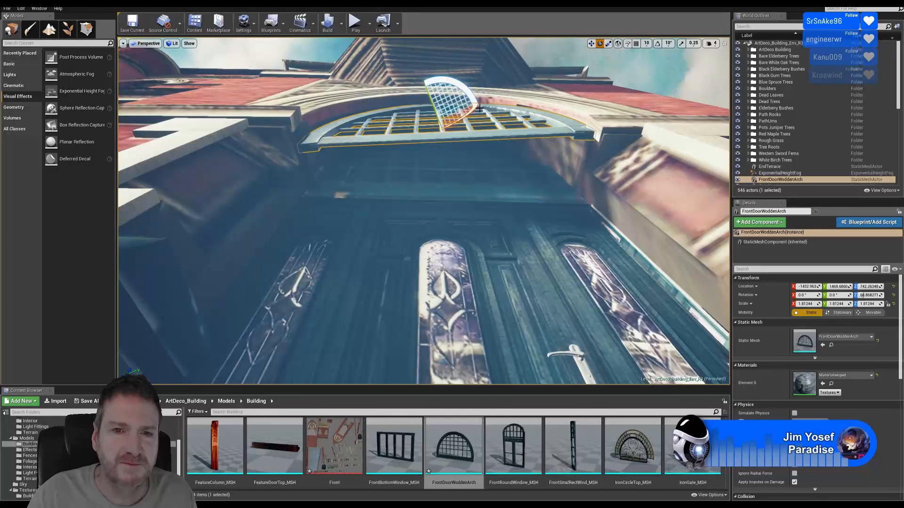
left_click_drag(463, 94, 453, 107)
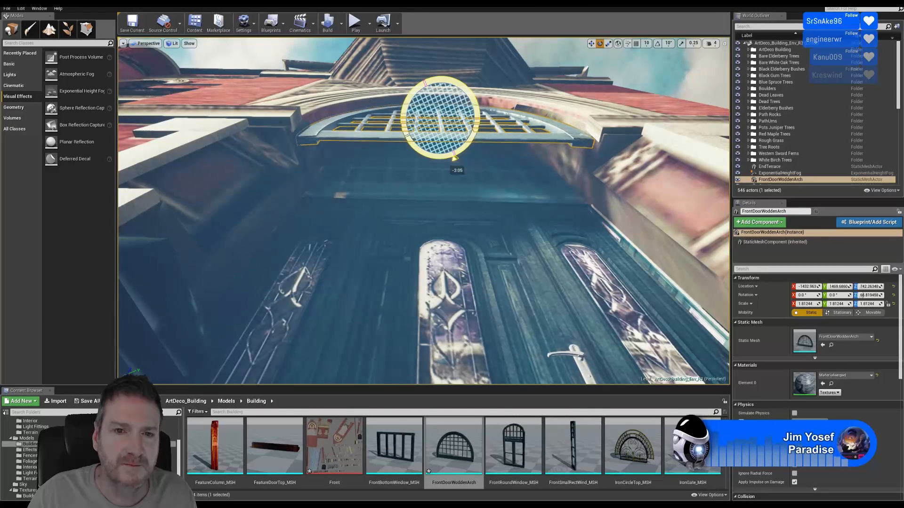
left_click(591, 44)
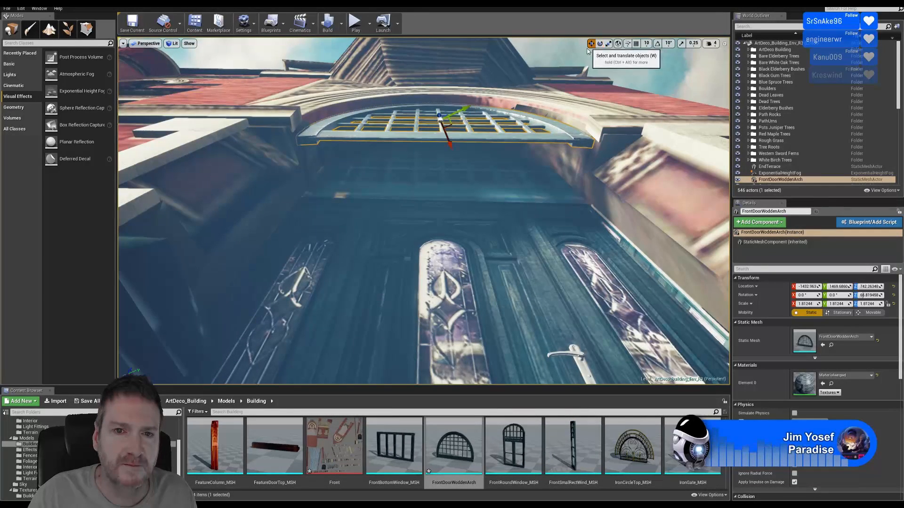
left_click_drag(450, 123, 451, 161)
right_click_drag(481, 173, 456, 223)
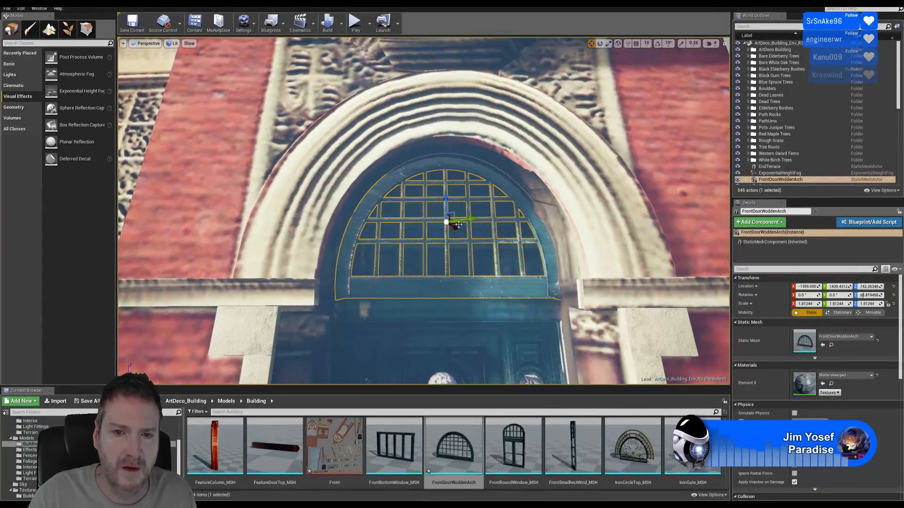
left_click_drag(455, 224, 454, 222)
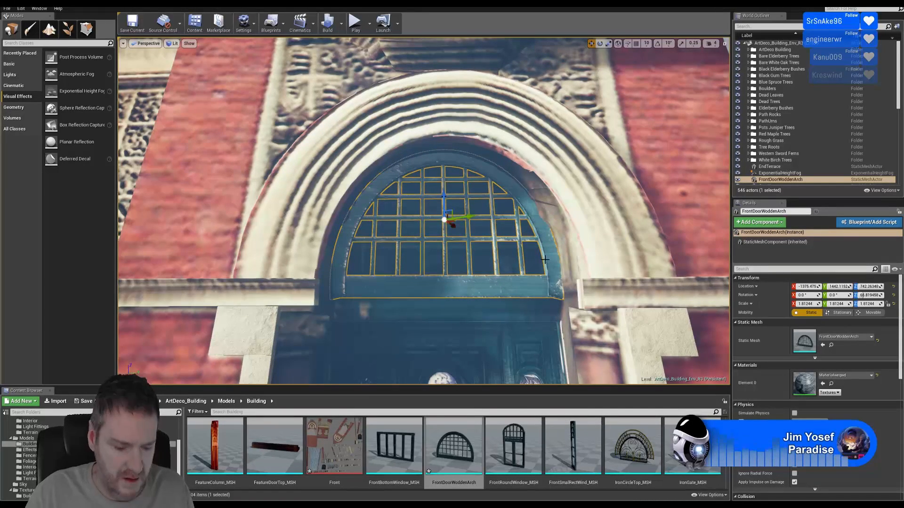
key("Escape")
Step: Fine-tune the wooden arch's rotation against the door and move it outward to about X -1357, Y 1434
right_click_drag(542, 282, 523, 377)
key("s")
mouse_move(423, 212)
right_mouse_down()
mouse_move(415, 113)
mouse_move(421, 237)
mouse_move(419, 146)
mouse_move(423, 221)
mouse_move(407, 219)
right_mouse_up()
key("w")
key("w")
key("s")
key("w")
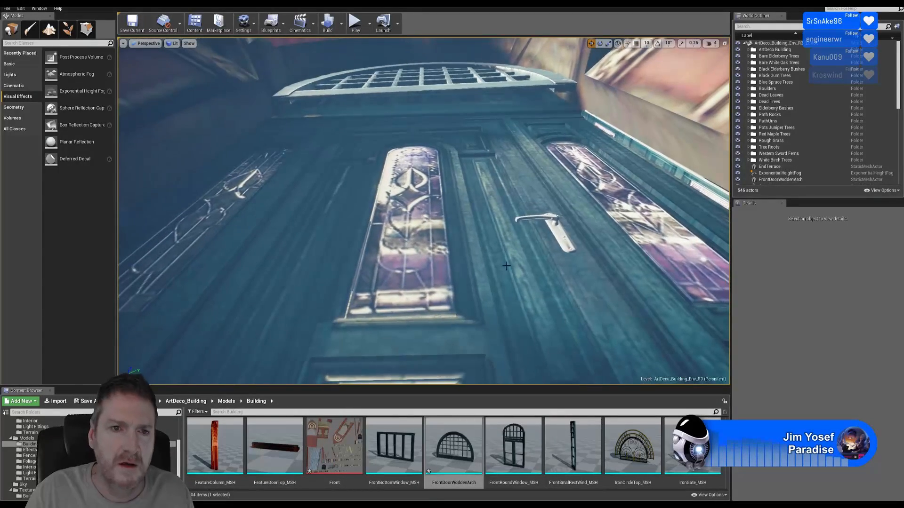
left_click(478, 89)
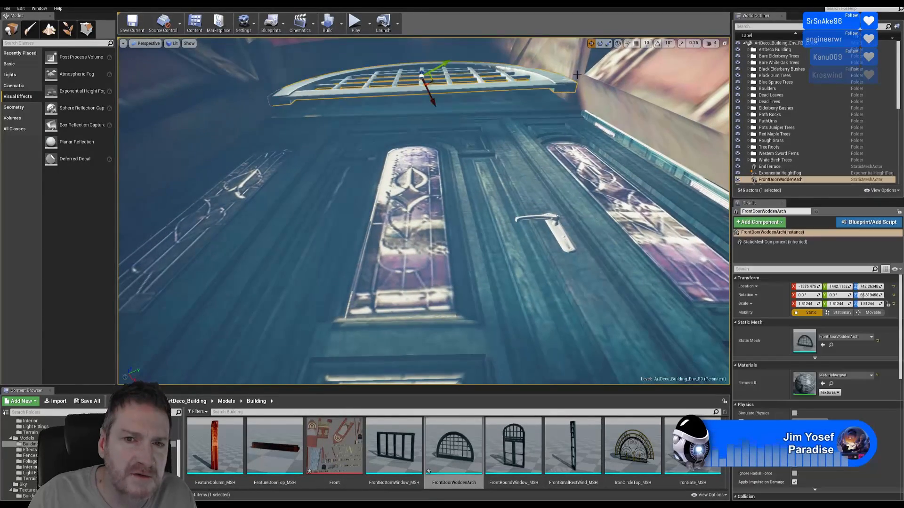
key("e")
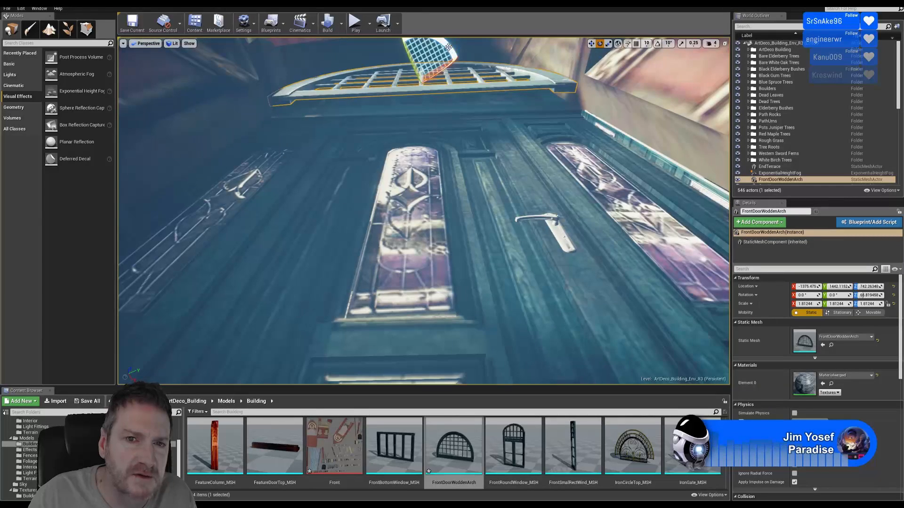
left_click_drag(448, 47, 438, 116)
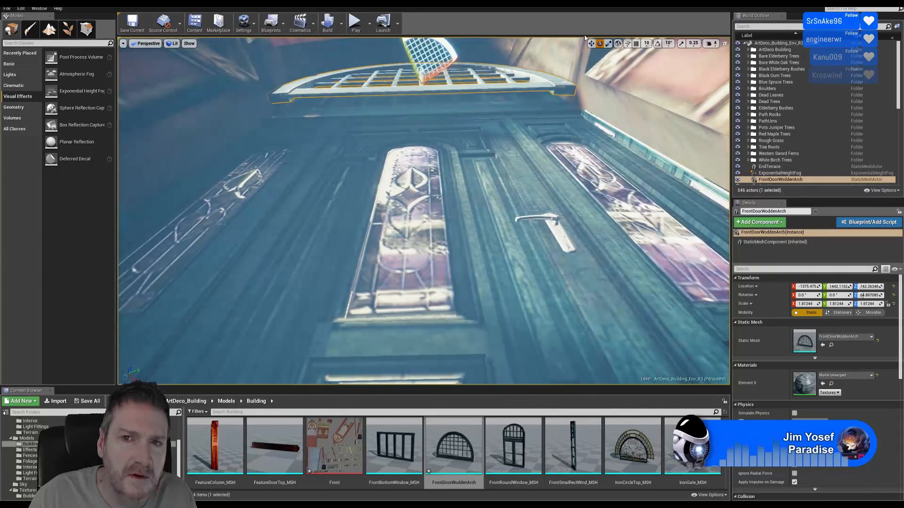
left_click(591, 44)
left_click_drag(430, 81, 432, 90)
right_click_drag(517, 172, 520, 231)
key("Escape")
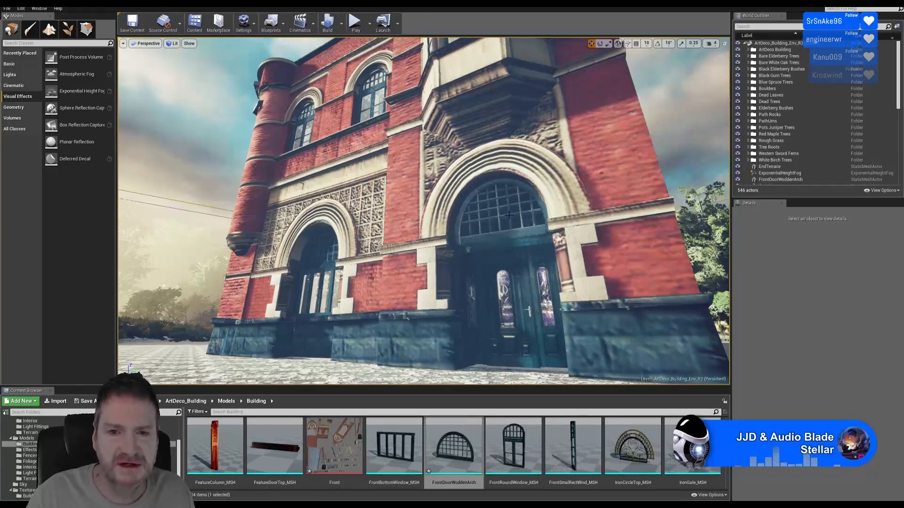
Step: Enlarge the World Outliner and move the FrontDoorWoddenArch actor into the BuildingWoodenArches subfolder of ArtDeco Building
right_click_drag(409, 221, 437, 128)
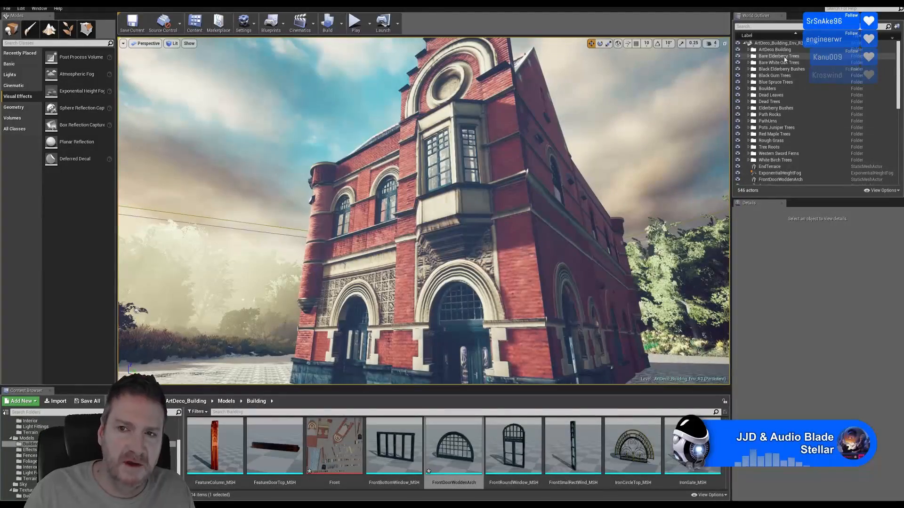
right_click_drag(286, 271, 380, 272)
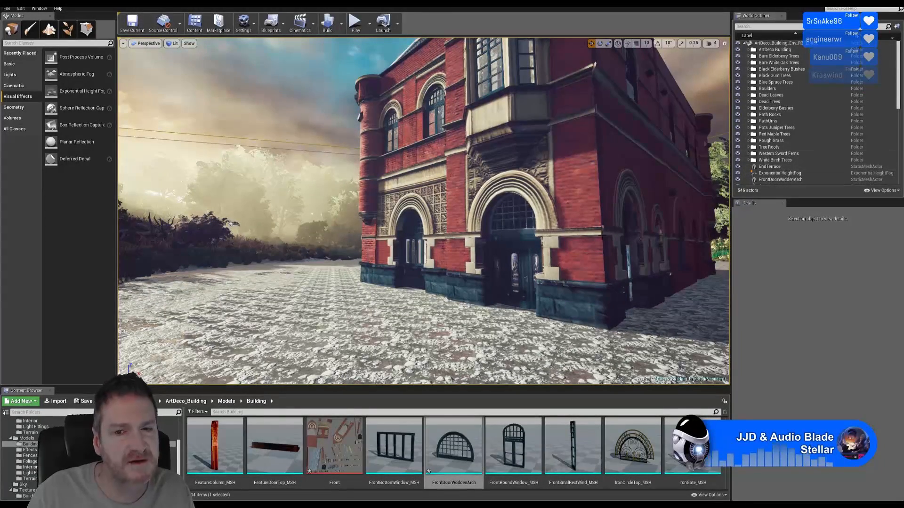
right_click_drag(617, 224, 642, 207)
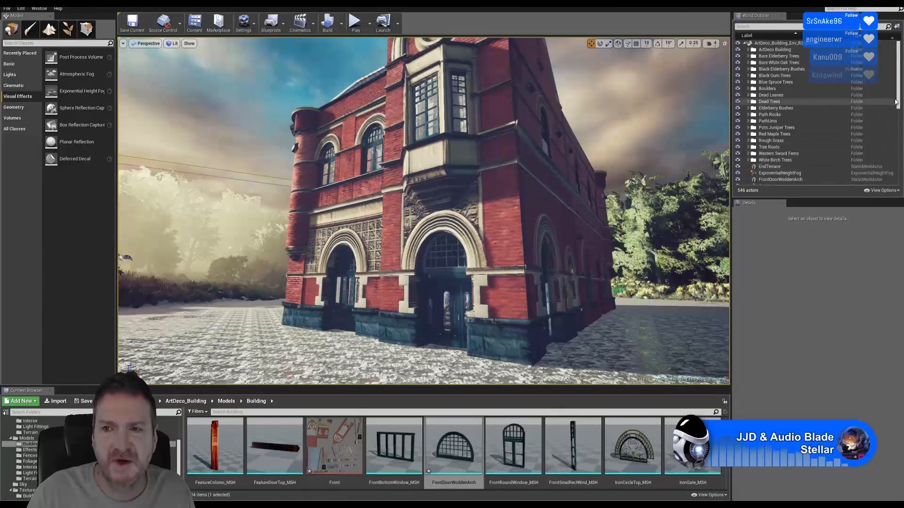
left_click_drag(897, 101, 902, 137)
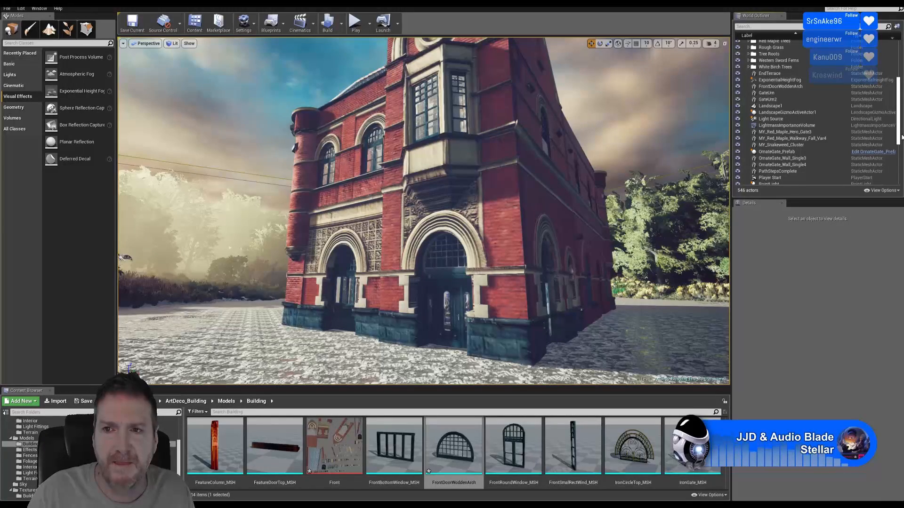
left_click_drag(901, 136, 902, 139)
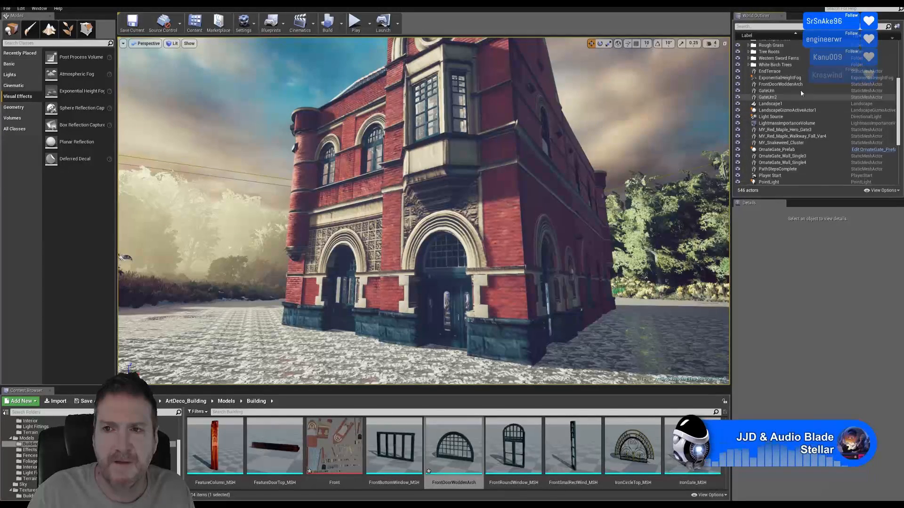
left_click(791, 85)
left_click_drag(898, 100, 898, 63)
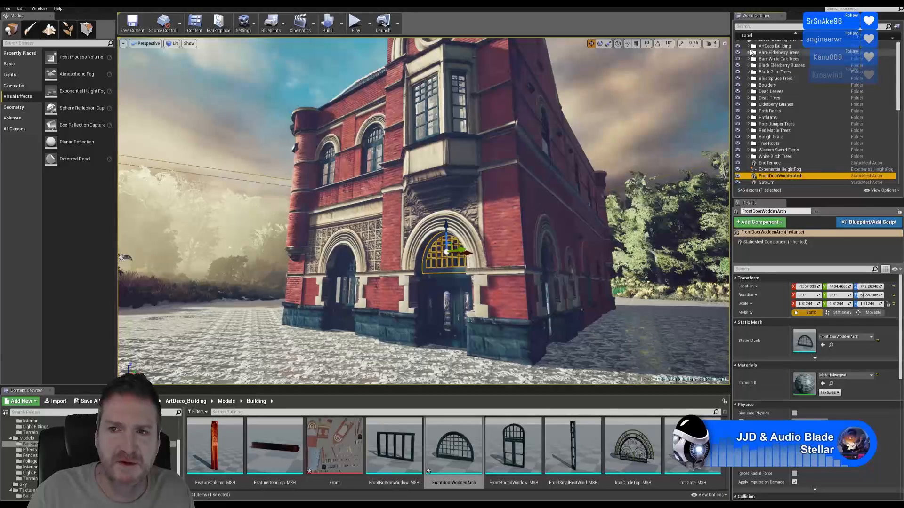
left_click(748, 46)
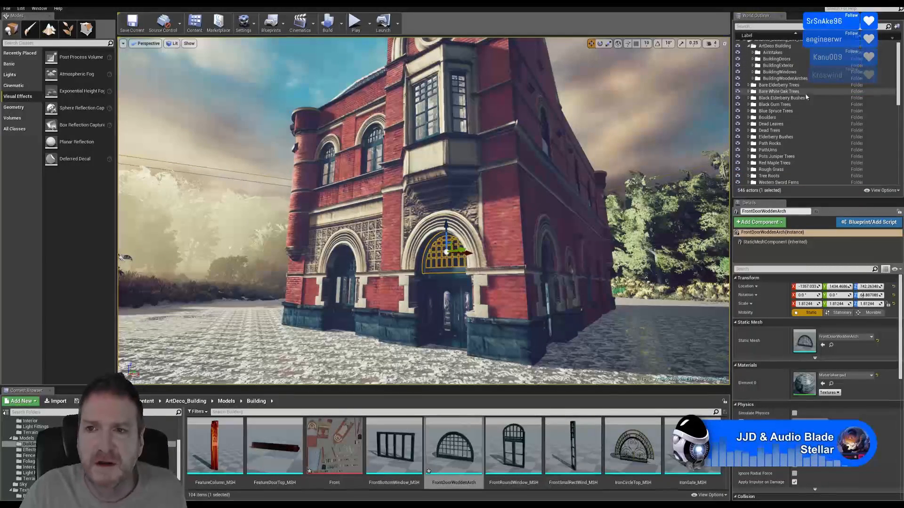
left_click_drag(818, 199, 822, 359)
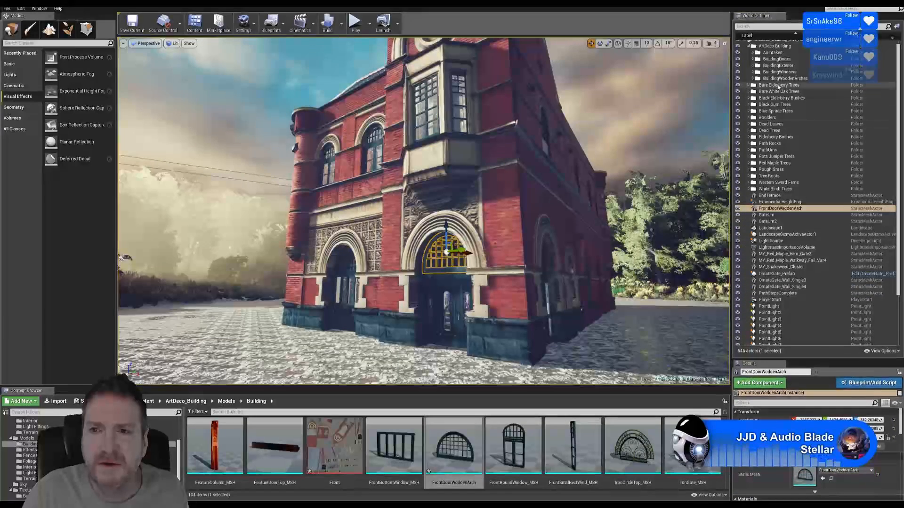
left_click_drag(785, 205, 786, 80)
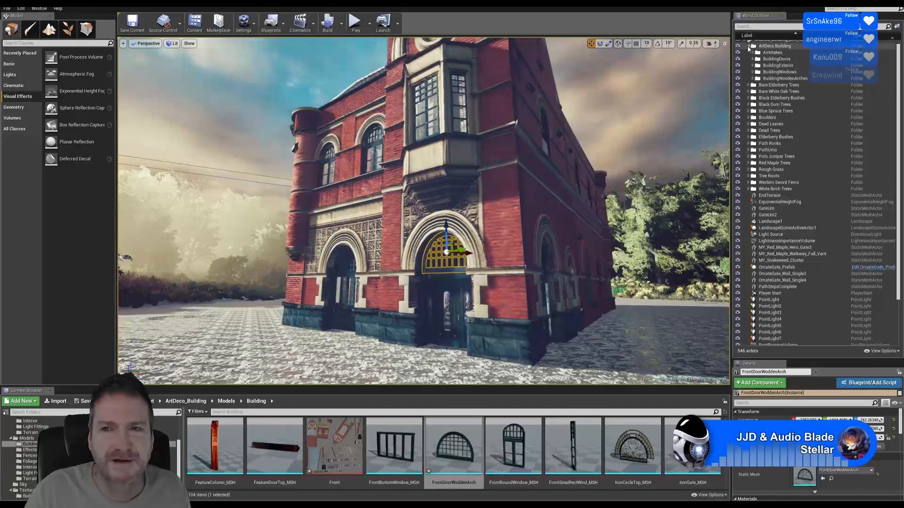
Step: Try selecting all descendants of the ArtDeco Building folder, and replace that selection with only the Deco_Building_Prefab actor
left_click(749, 47)
left_click(773, 49)
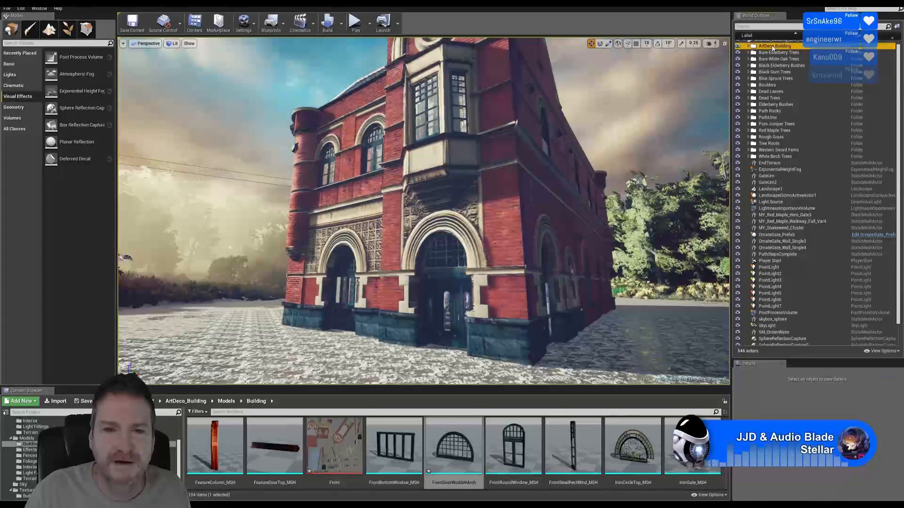
right_click(773, 49)
mouse_move(800, 83)
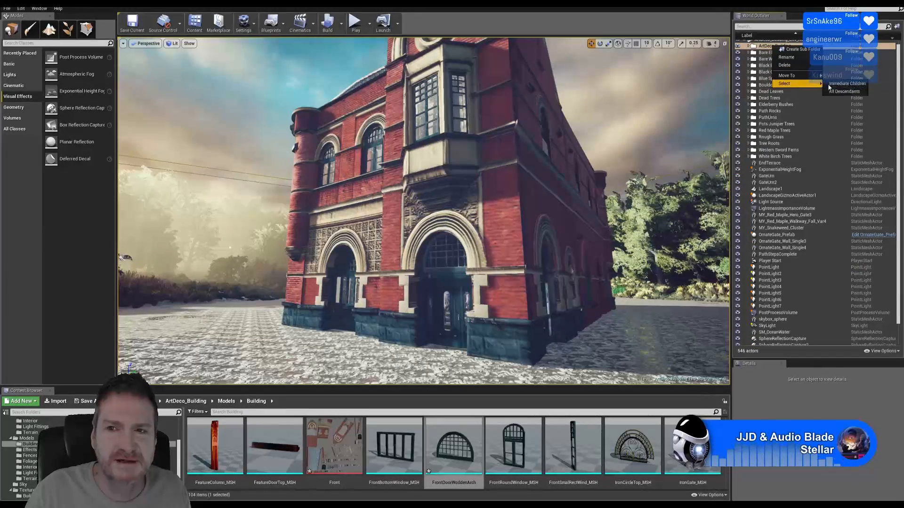
left_click(841, 92)
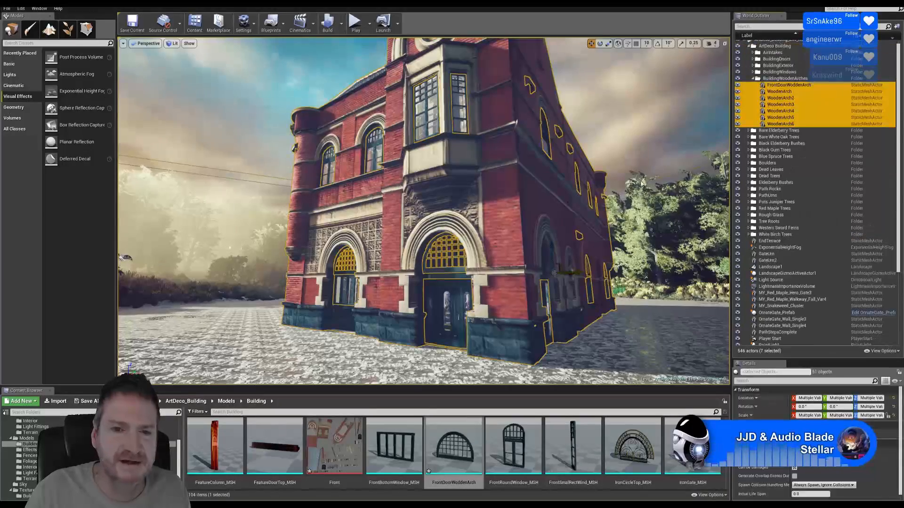
mouse_move(627, 125)
right_mouse_down()
mouse_move(662, 135)
mouse_move(628, 129)
right_mouse_up()
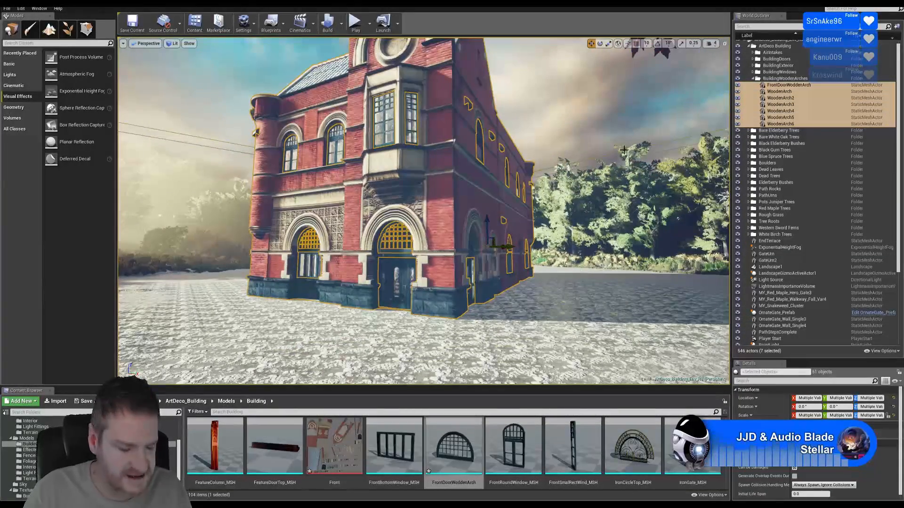
key("Escape")
left_click(446, 200)
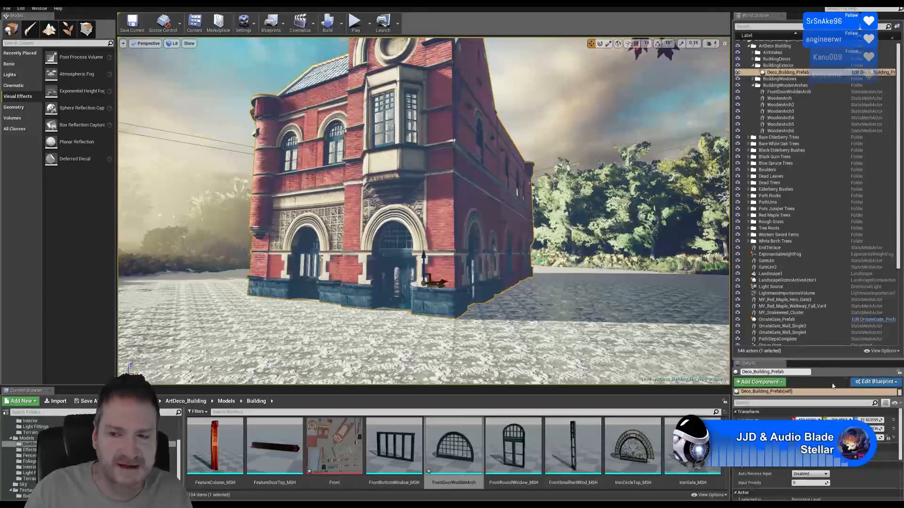
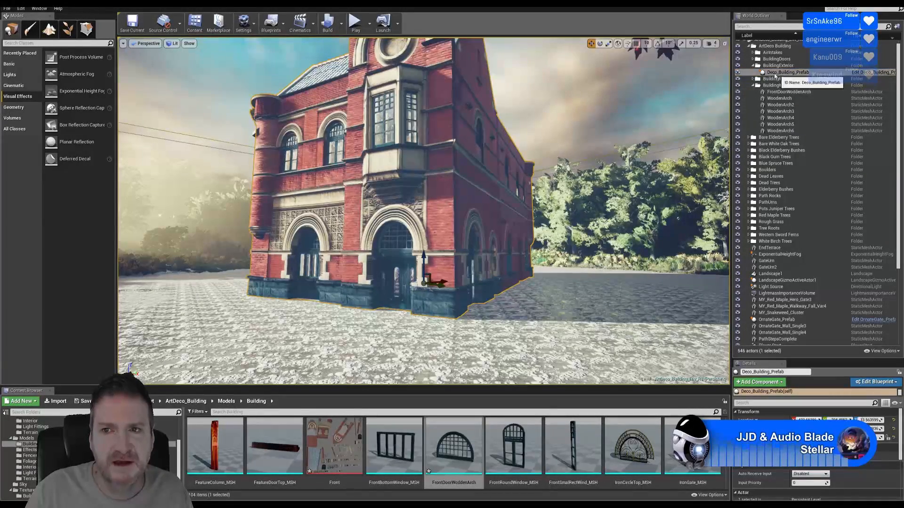
Step: Collapse the building's subfolders and select all actors contained in the ArtDeco Building folder, framing them in the viewport
left_click(753, 65)
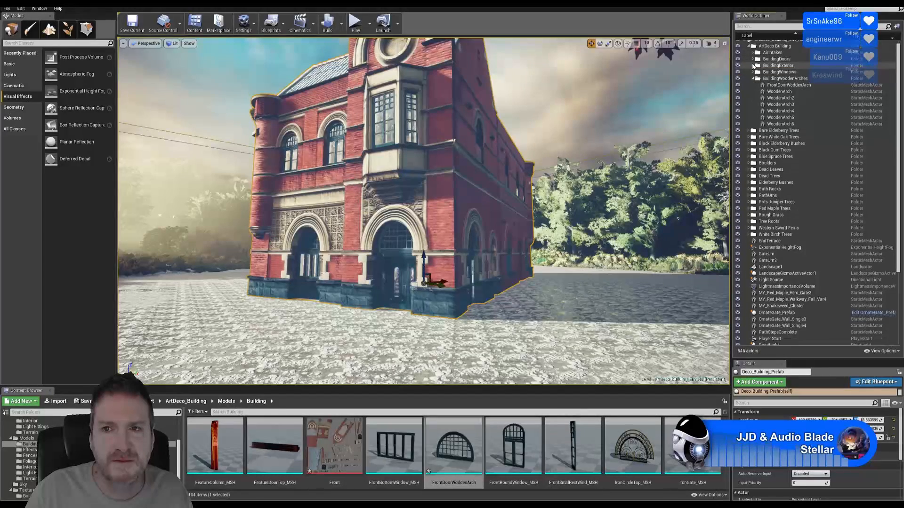
left_click(753, 78)
left_click(763, 47)
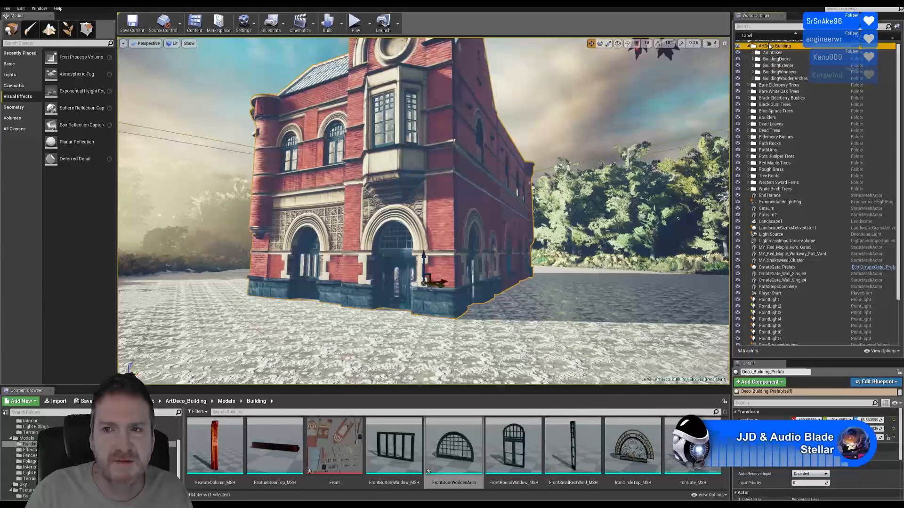
right_click(771, 46)
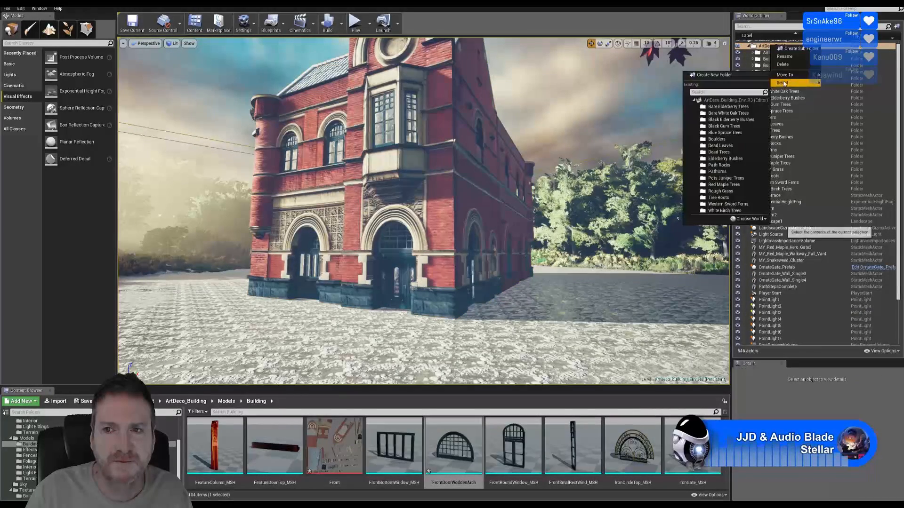
left_click(833, 93)
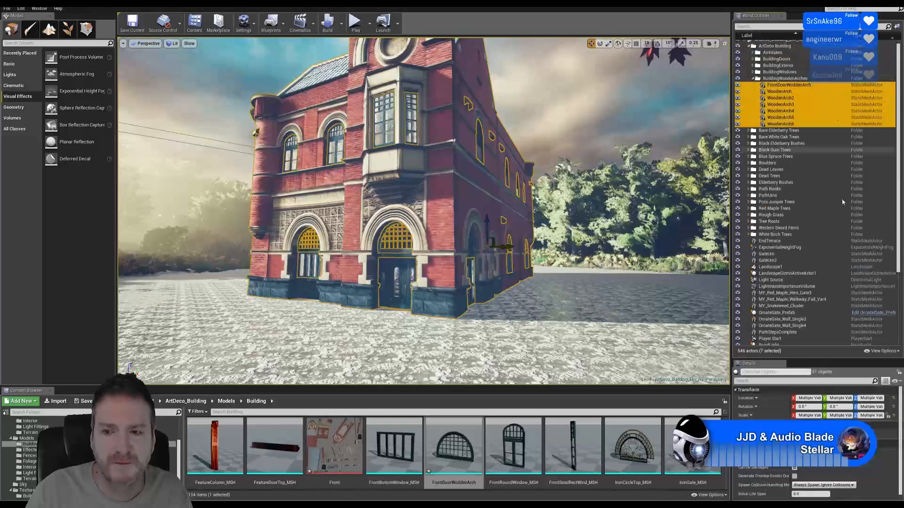
right_click_drag(593, 263, 619, 266)
key("f")
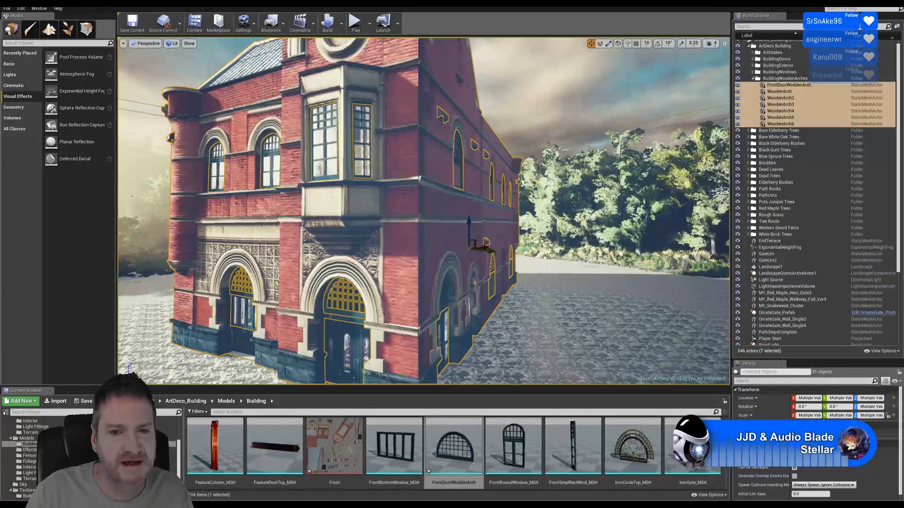
Step: Rotate the entire selected building about its vertical axis and collapse the ArtDeco Building folder
left_click(602, 43)
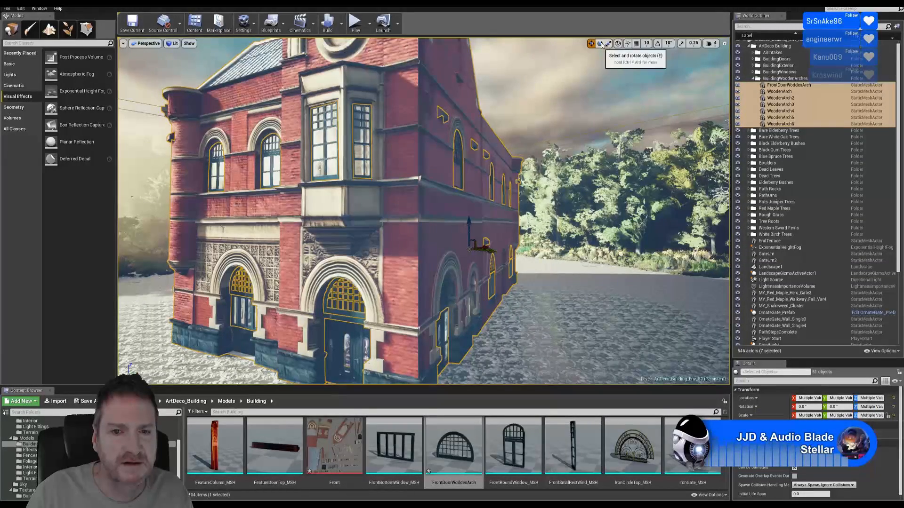
left_click_drag(480, 251, 431, 249)
mouse_move(573, 293)
right_mouse_down()
mouse_move(466, 348)
mouse_move(459, 334)
mouse_move(607, 306)
mouse_move(504, 324)
right_mouse_up()
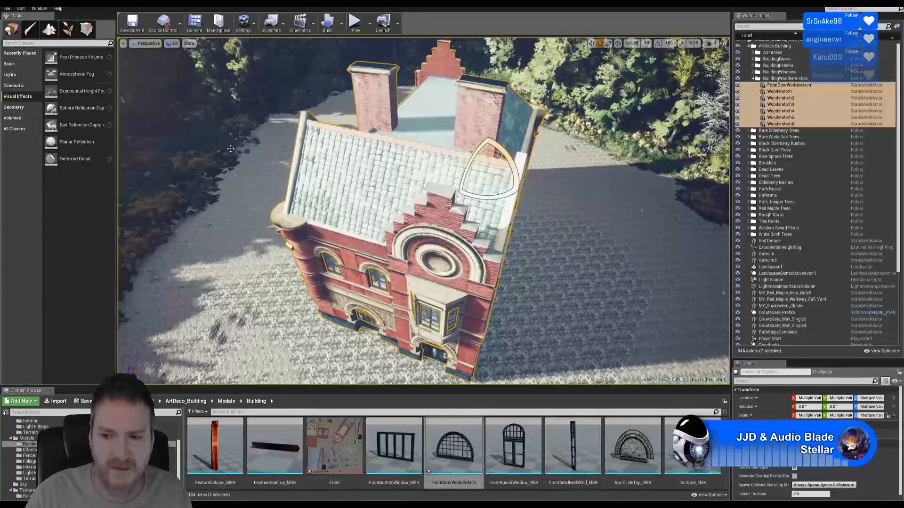
left_click_drag(497, 197, 513, 163)
right_click_drag(530, 290, 473, 242)
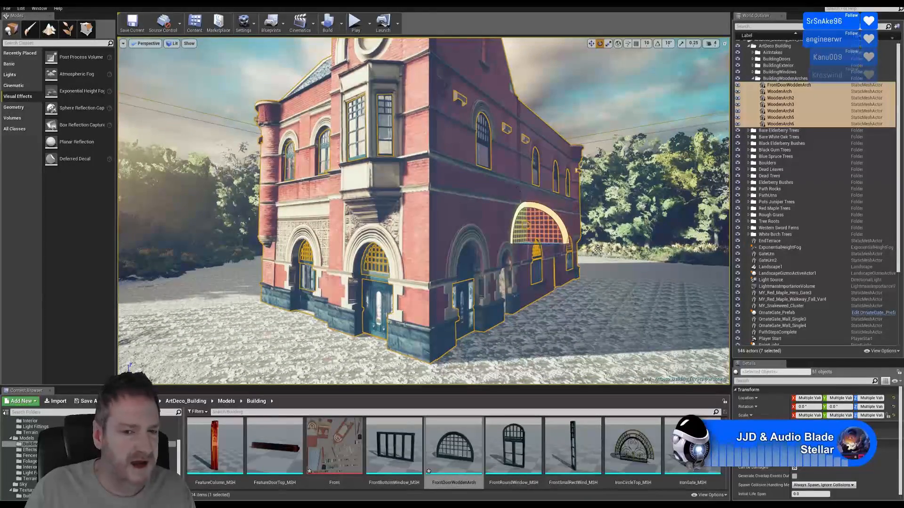
left_click(755, 78)
left_click(749, 46)
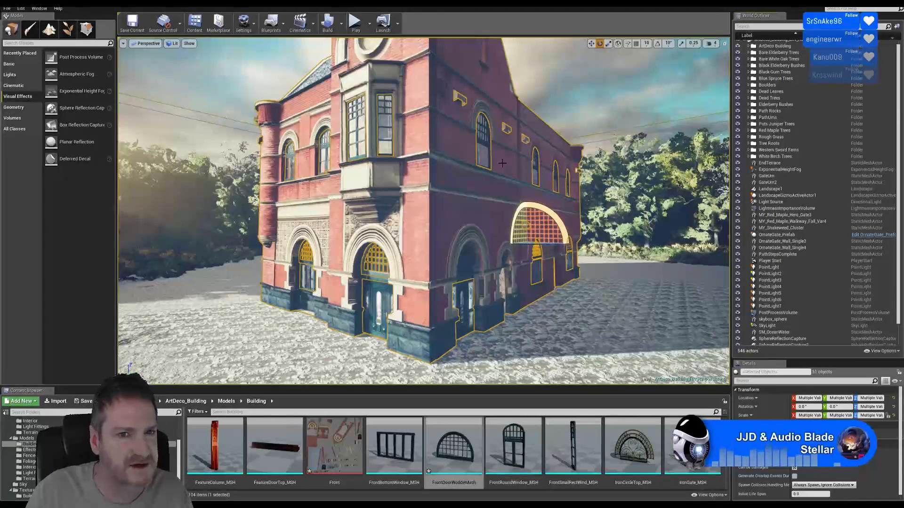
key("Escape")
left_click(417, 200)
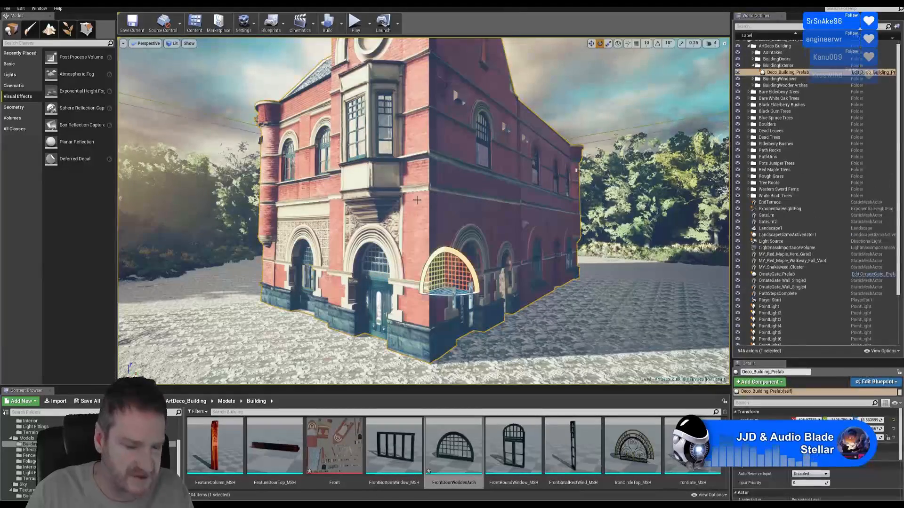
left_click(592, 43)
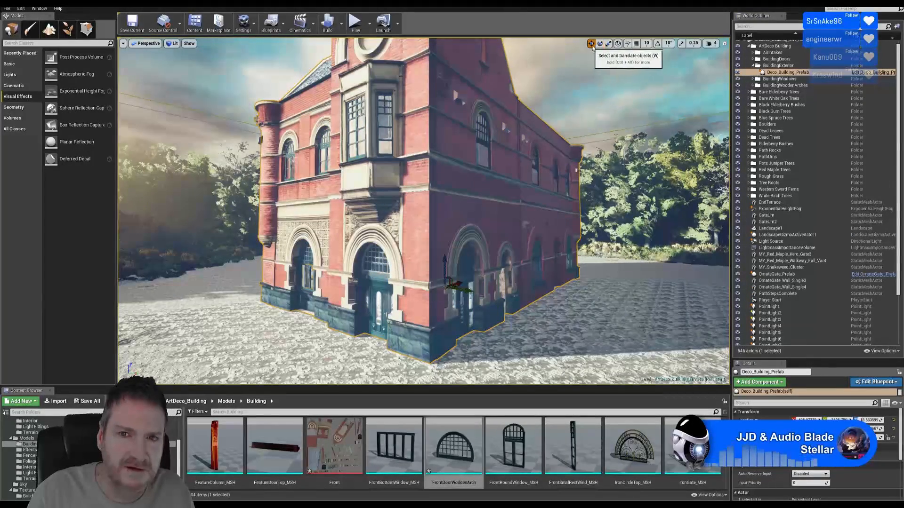
left_click(359, 121, "ctrl")
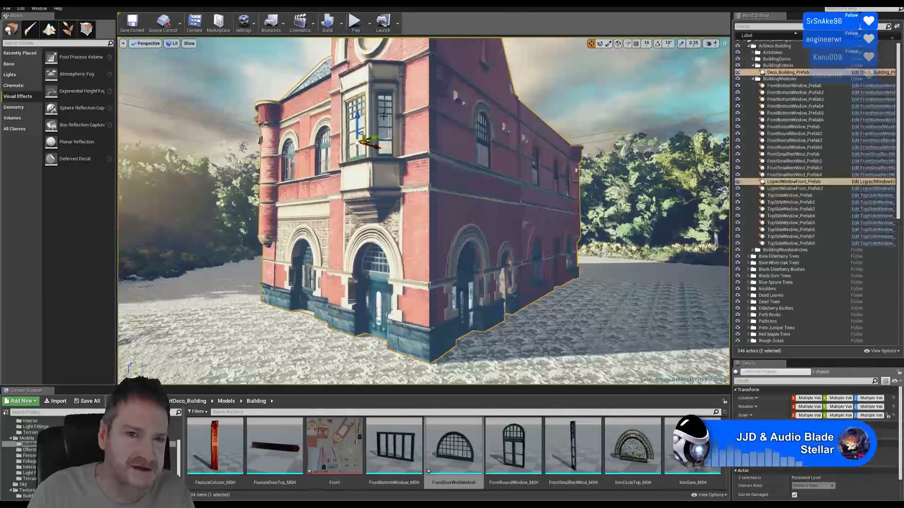
left_click(384, 118, "ctrl")
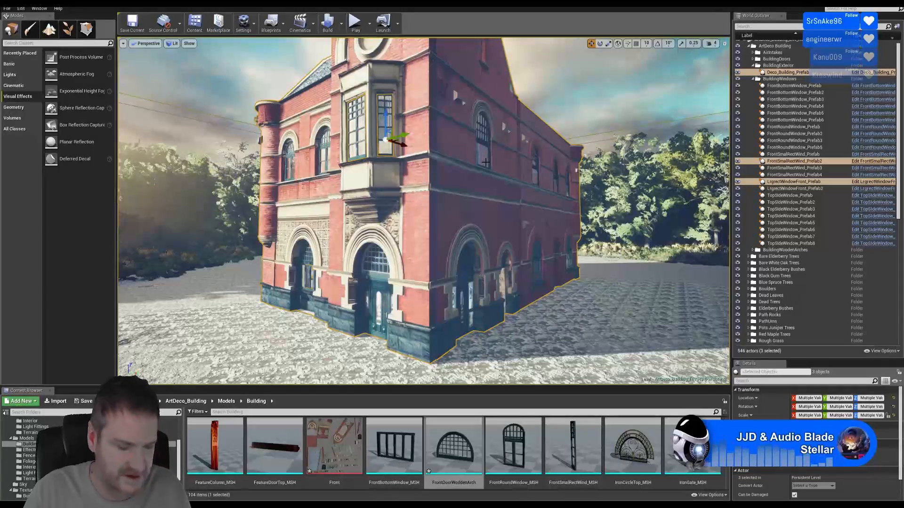
key("Escape")
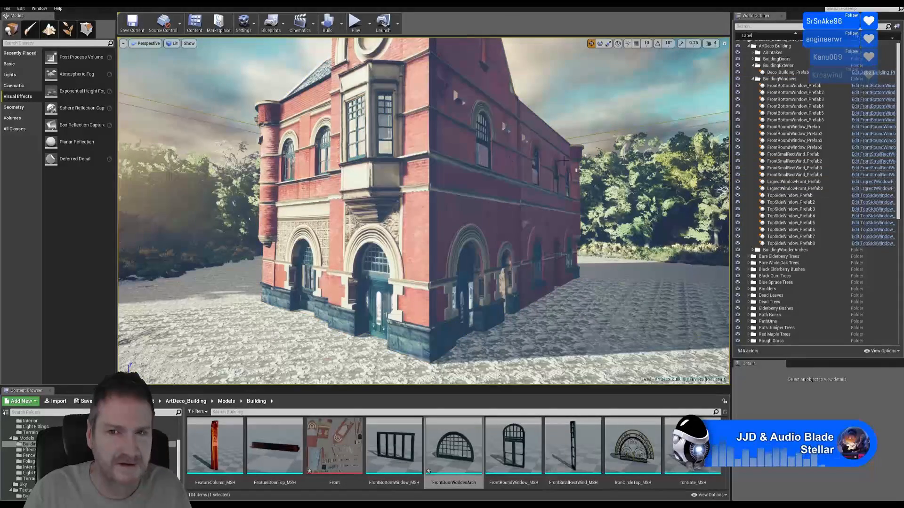
left_click(749, 47)
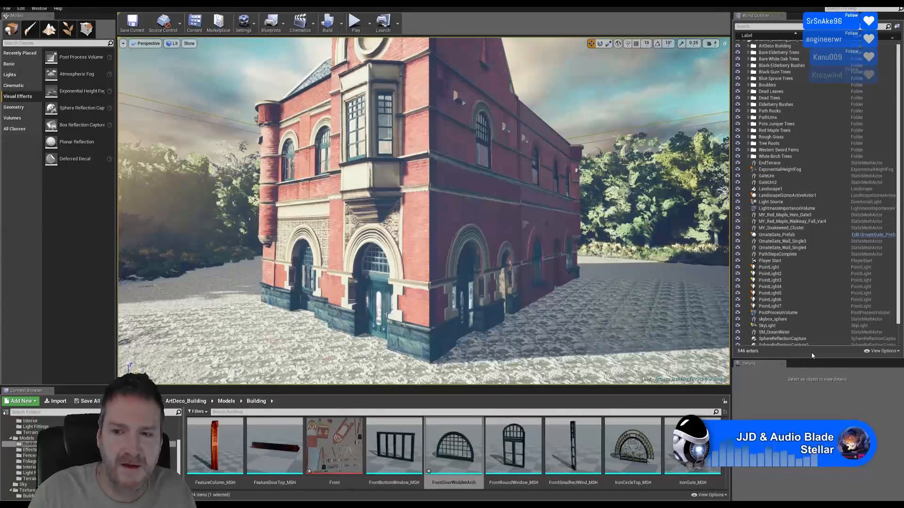
Step: Enlarge the Details panel and duplicate the wooden arch above the front door
left_click_drag(809, 361, 808, 240)
right_click_drag(573, 286, 626, 308)
right_click_drag(564, 264, 424, 247)
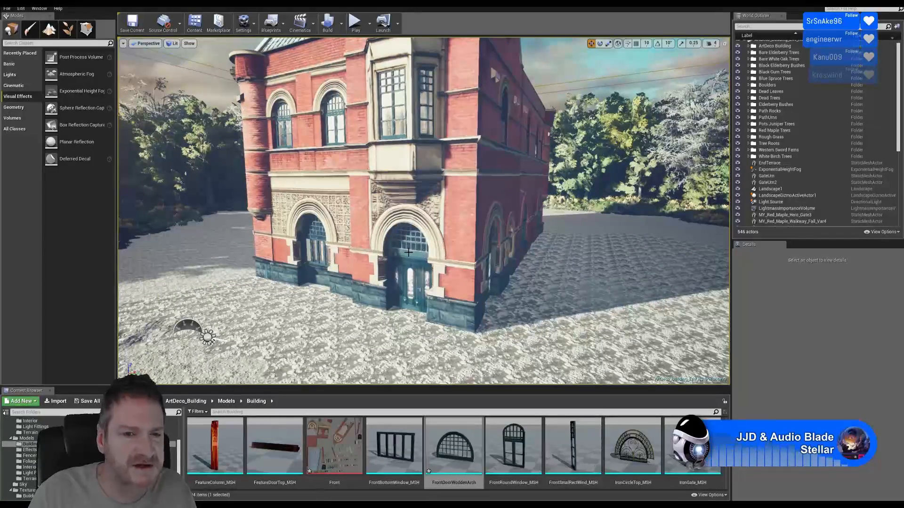
left_click(408, 241)
right_click(409, 241)
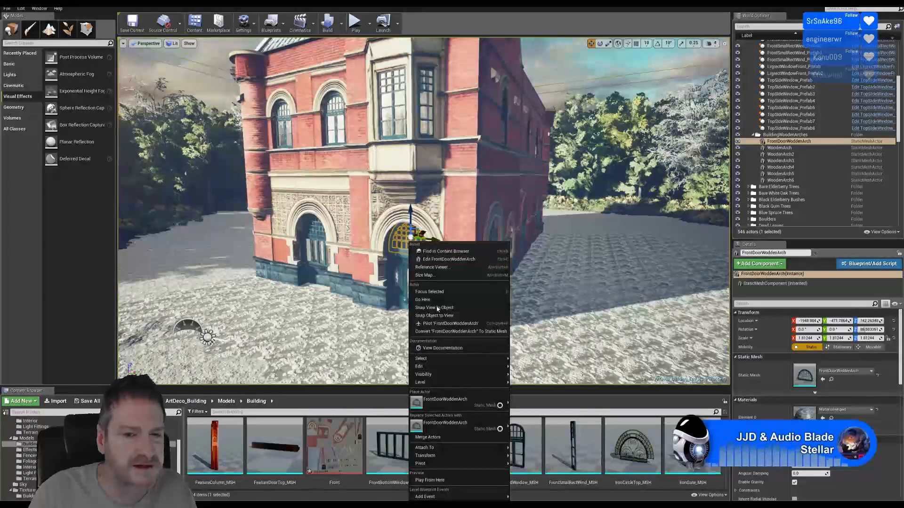
mouse_move(426, 366)
left_click(533, 398)
right_click_drag(533, 399, 499, 395)
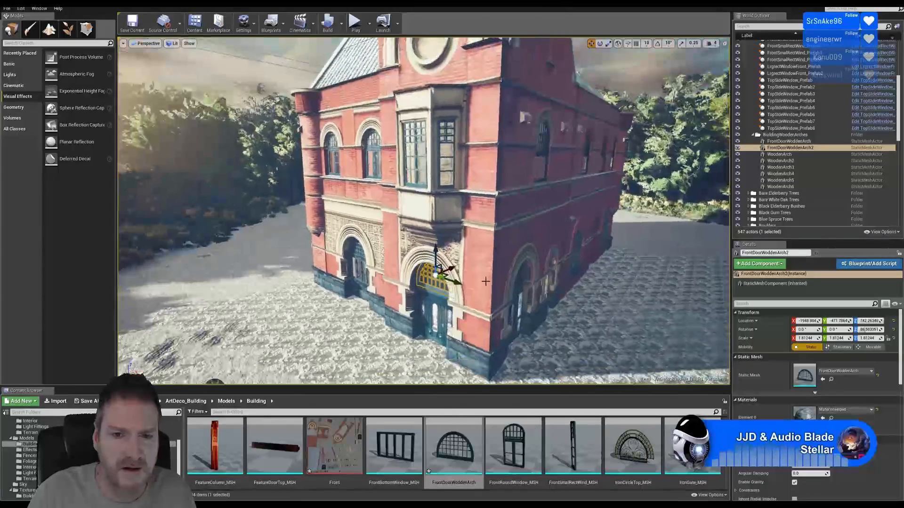
Step: Move the duplicated arch beyond the opposite end of the building at about X 3372 and rotate it 180° about its vertical axis
left_click_drag(438, 272, 594, 195)
right_click_drag(594, 196, 553, 70)
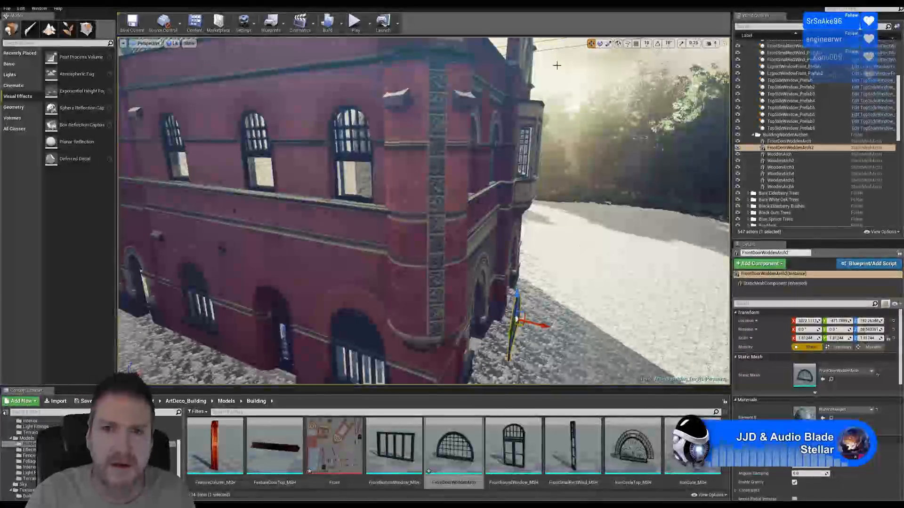
left_click(599, 43)
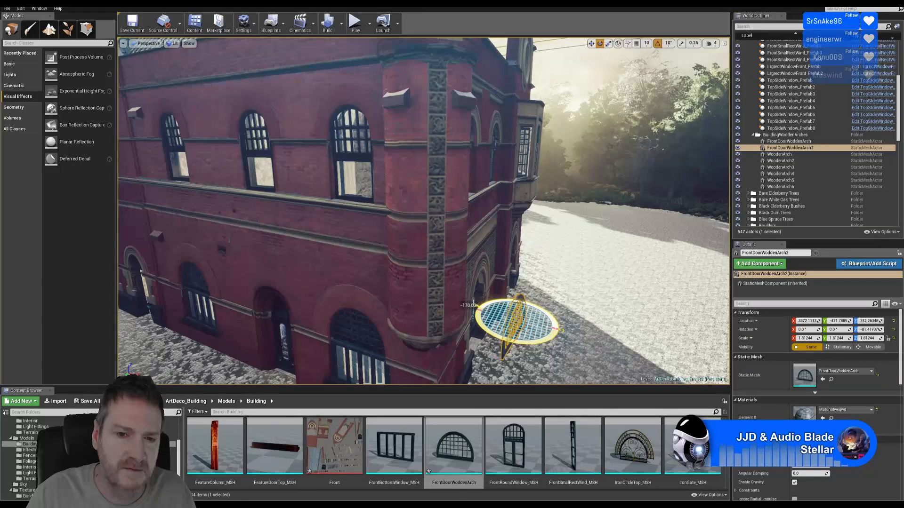
left_click(657, 44)
left_click(591, 43)
Step: Position the duplicated arch above the door at the building's opposite end, at about X 3004, Y -2241, Z 667
right_click_drag(551, 203, 602, 240)
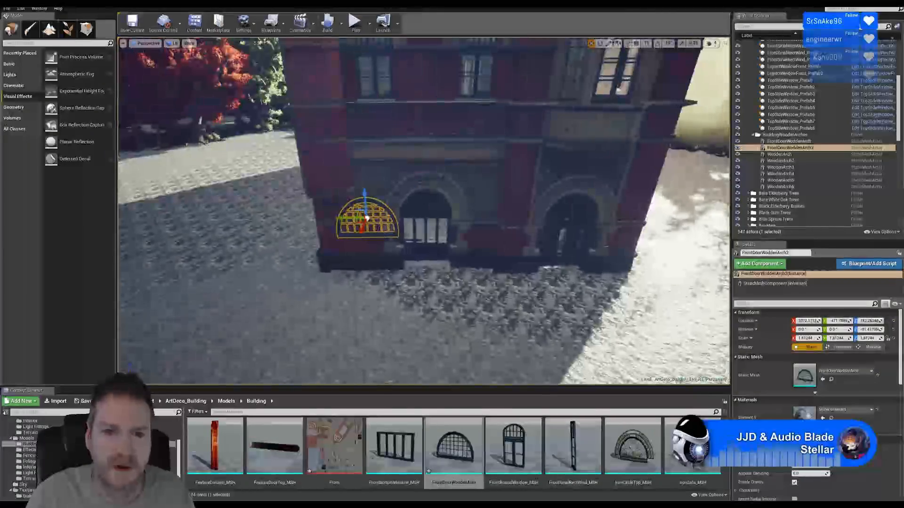
left_click_drag(349, 218, 557, 218)
right_click_drag(556, 218, 654, 198)
right_click_drag(543, 272, 490, 273)
left_click_drag(330, 253, 272, 229)
right_click_drag(326, 251, 306, 315)
right_click_drag(325, 280, 352, 172)
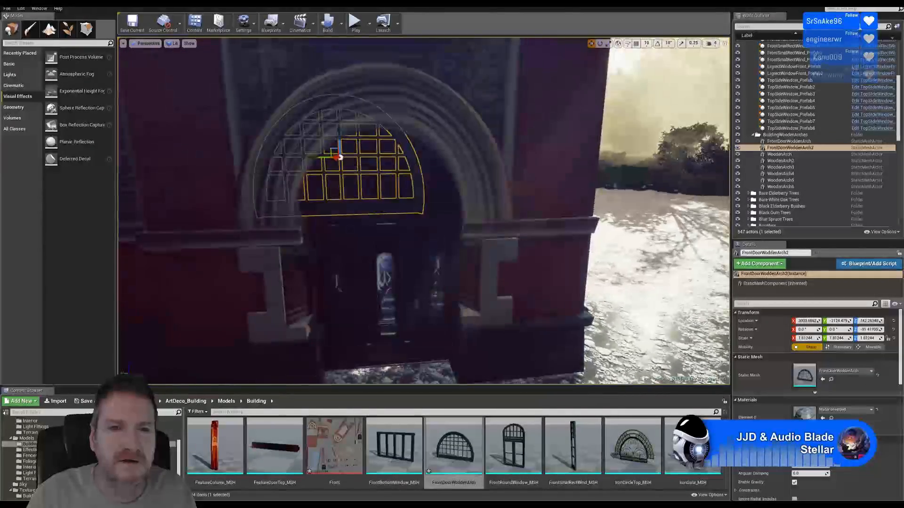
left_click_drag(318, 159, 384, 161)
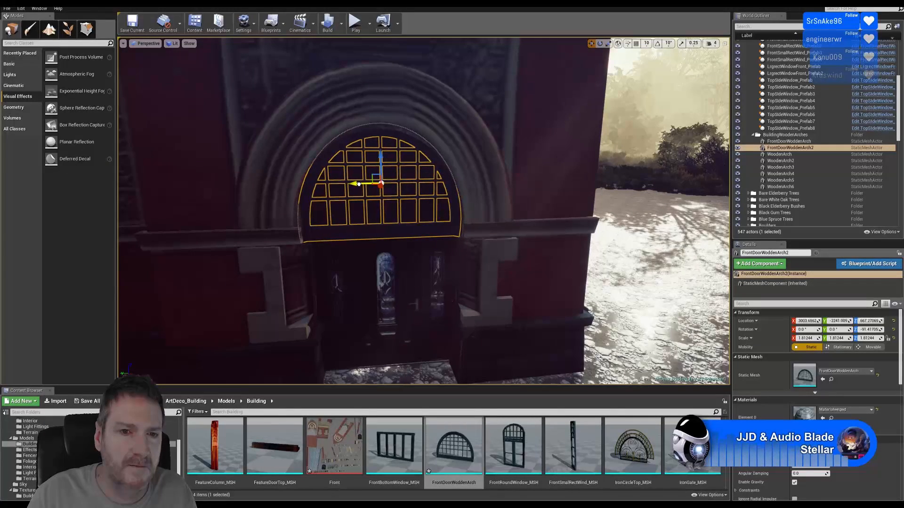
Step: Seat the duplicated arch deeper in the door opening and centre it at about X 2945, Y -2248, then deselect it
right_click_drag(515, 236, 424, 135)
key("w")
key("w")
key("s")
key("s")
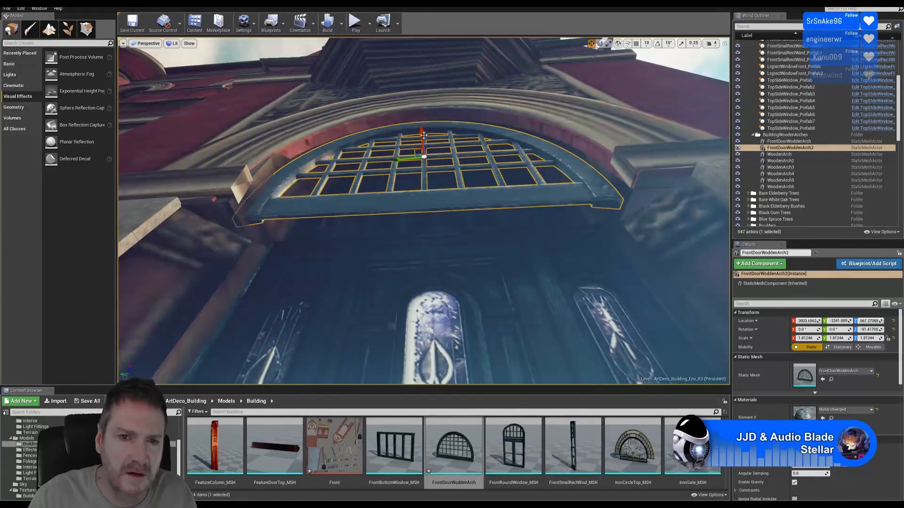
left_click_drag(420, 134, 423, 150)
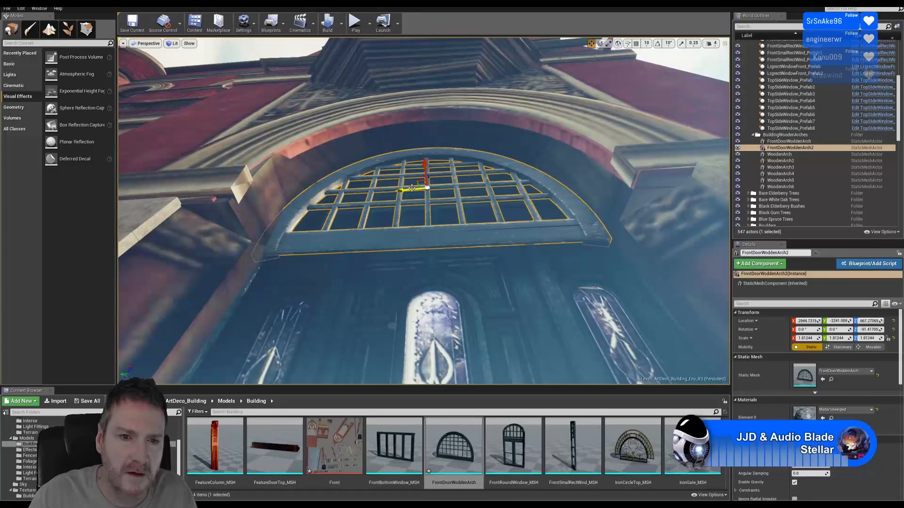
left_click_drag(416, 187, 414, 187)
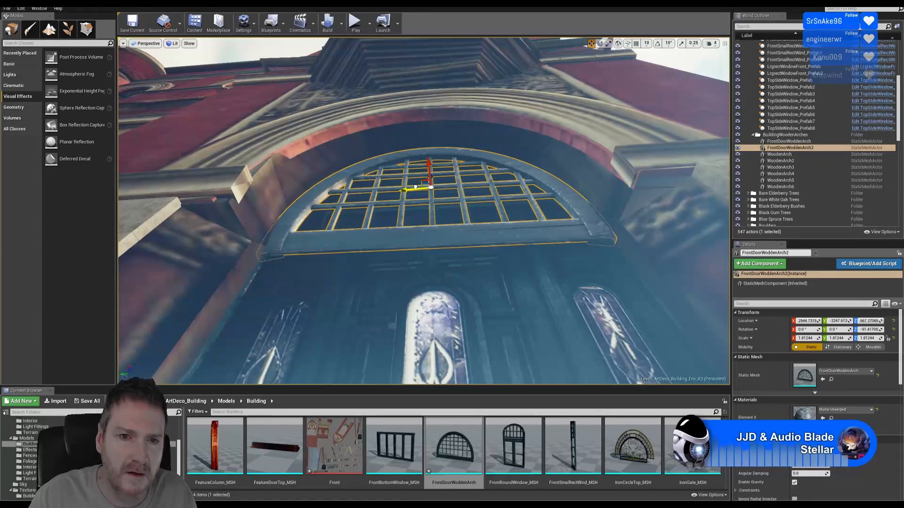
right_click_drag(414, 187, 414, 155)
key("Escape")
Step: Inspect the arched ground-floor window beside the door and the building's interior floor and walls
right_click_drag(415, 197, 302, 174)
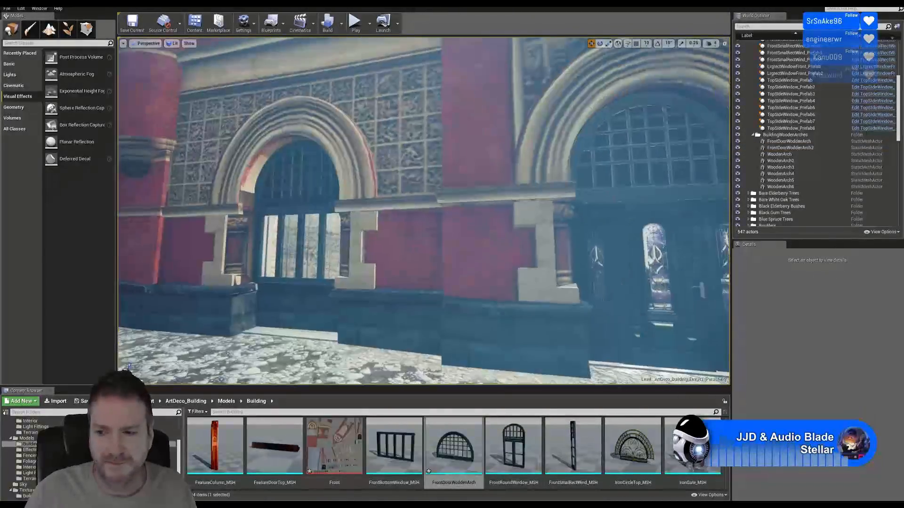
right_click_drag(414, 198, 339, 193)
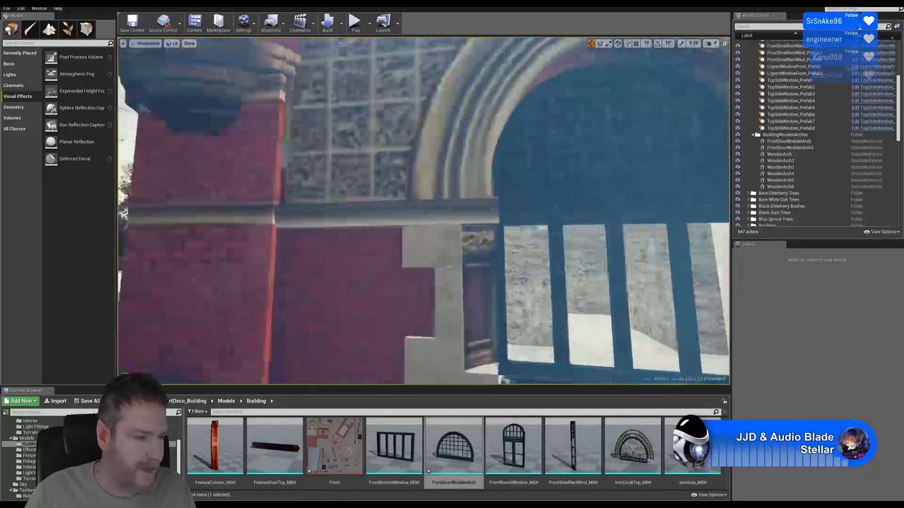
right_click_drag(414, 198, 254, 188)
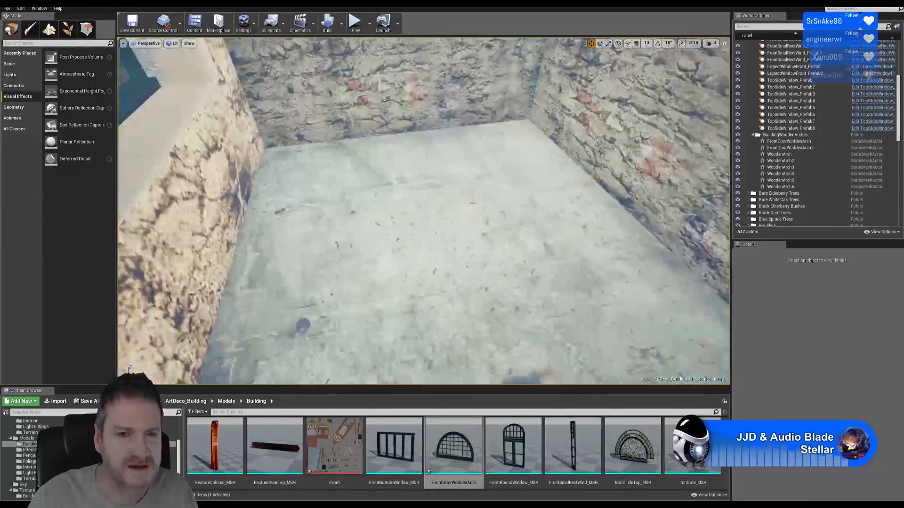
right_click_drag(414, 198, 489, 136)
right_click_drag(414, 197, 470, 198)
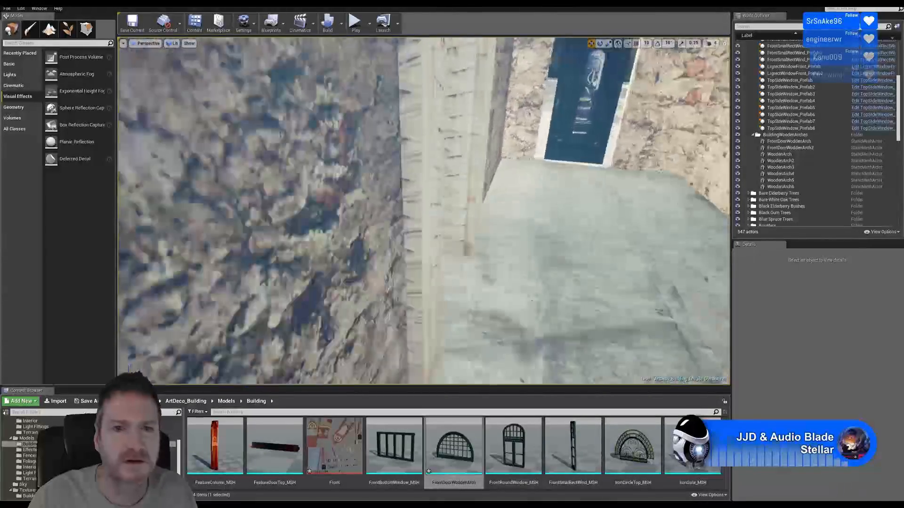
right_click_drag(414, 198, 470, 179)
right_click_drag(414, 198, 348, 212)
Step: Examine the building's exterior from several sides, checking the arches above the doors and ground-floor windows
right_click_drag(414, 198, 358, 198)
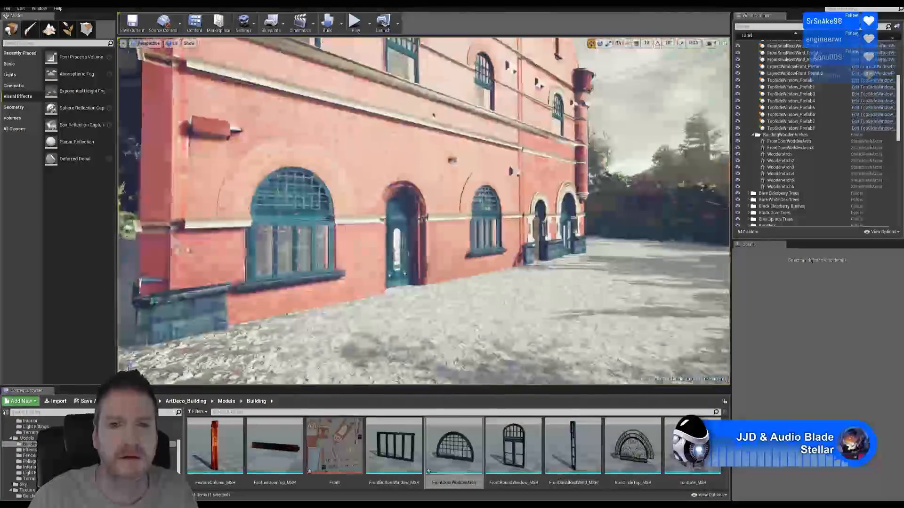
right_click_drag(414, 197, 358, 198)
right_click_drag(414, 198, 471, 197)
right_click_drag(414, 198, 358, 197)
right_click_drag(414, 197, 358, 198)
mouse_move(414, 197)
right_mouse_down()
mouse_move(437, 198)
mouse_move(412, 180)
right_mouse_up()
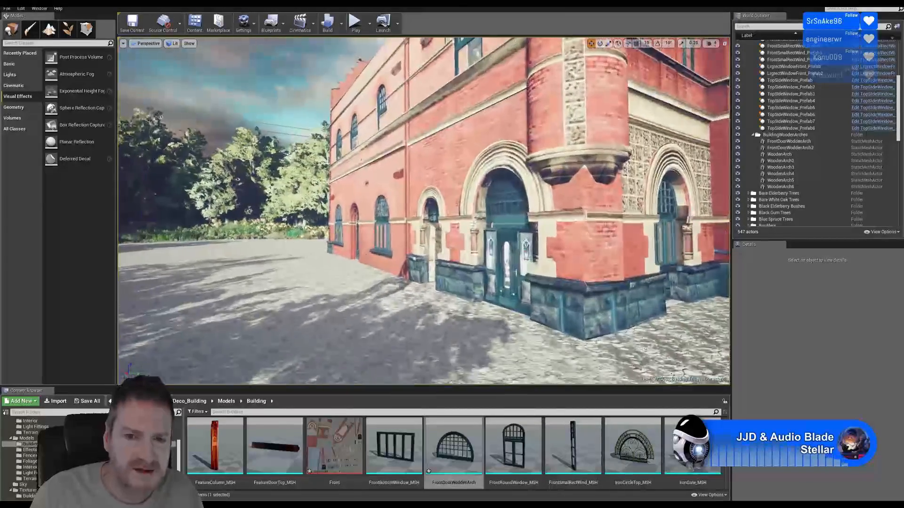
right_click_drag(414, 198, 527, 198)
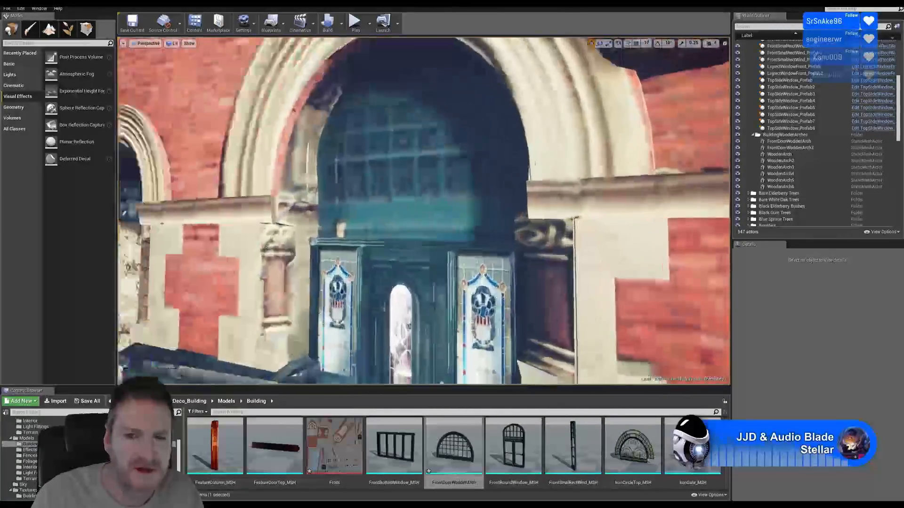
right_click_drag(414, 197, 551, 197)
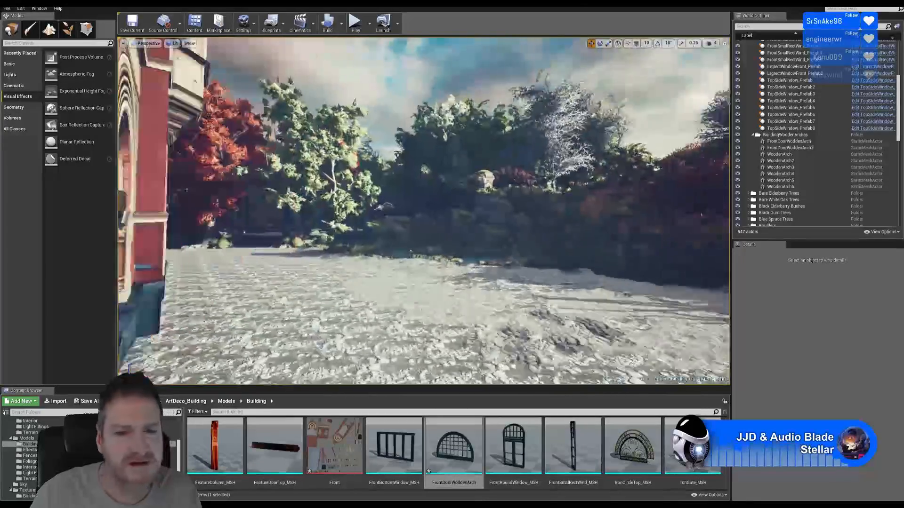
right_click_drag(470, 198, 193, 197)
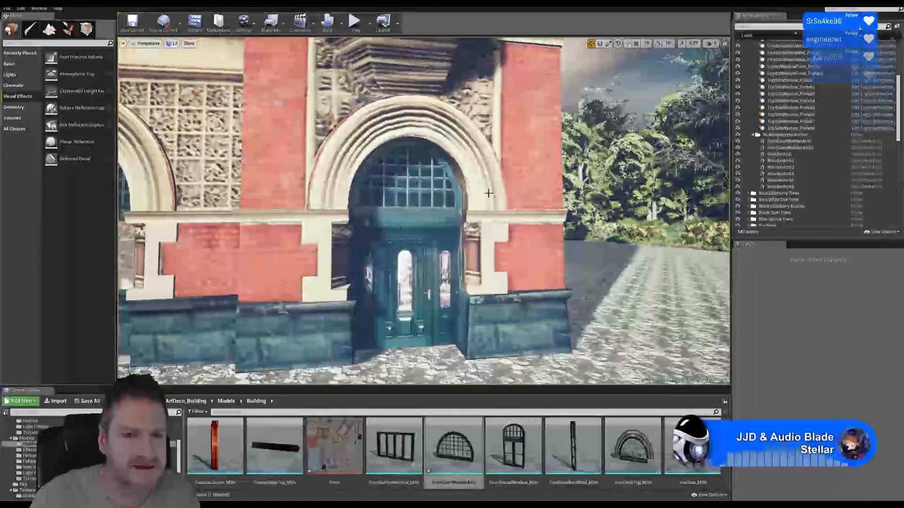
Step: Duplicate the wooden arch above the front door and move the copy out past the building's corner to about Y -3104
left_click(388, 214)
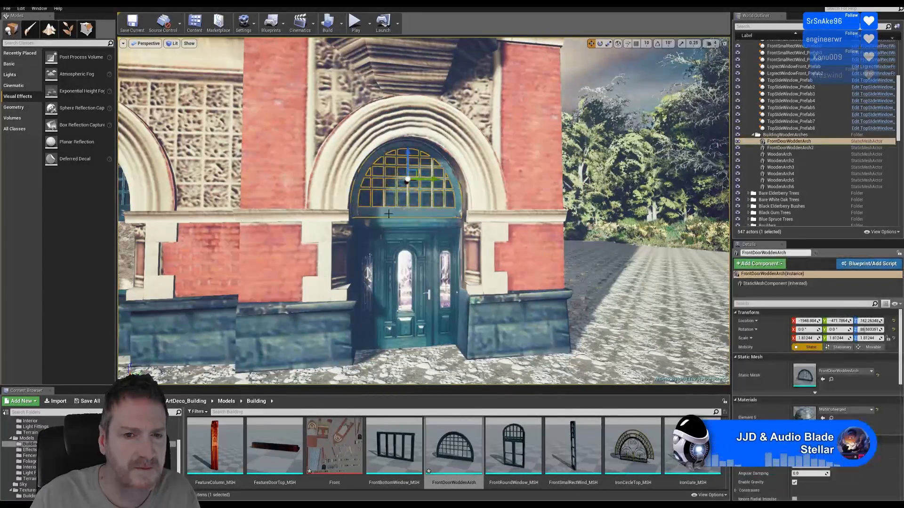
right_click(388, 214)
mouse_move(432, 342)
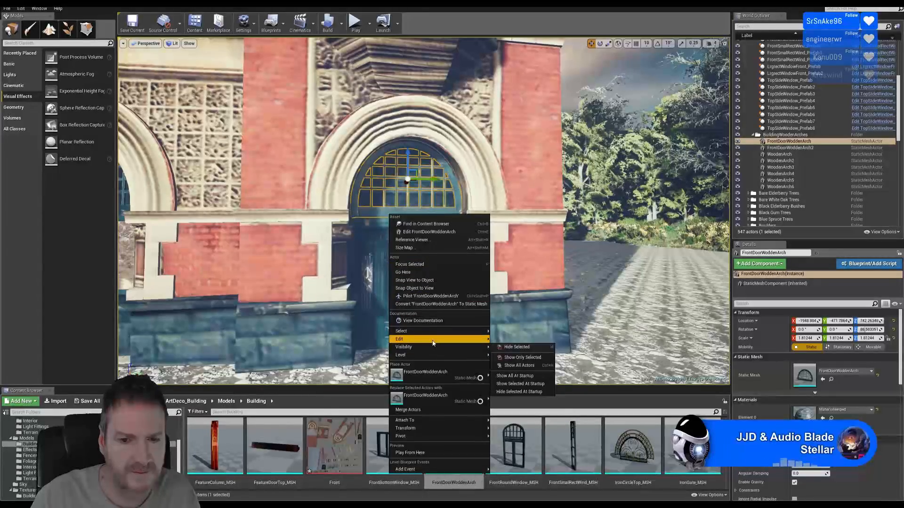
left_click(522, 372)
right_click_drag(515, 256, 470, 255)
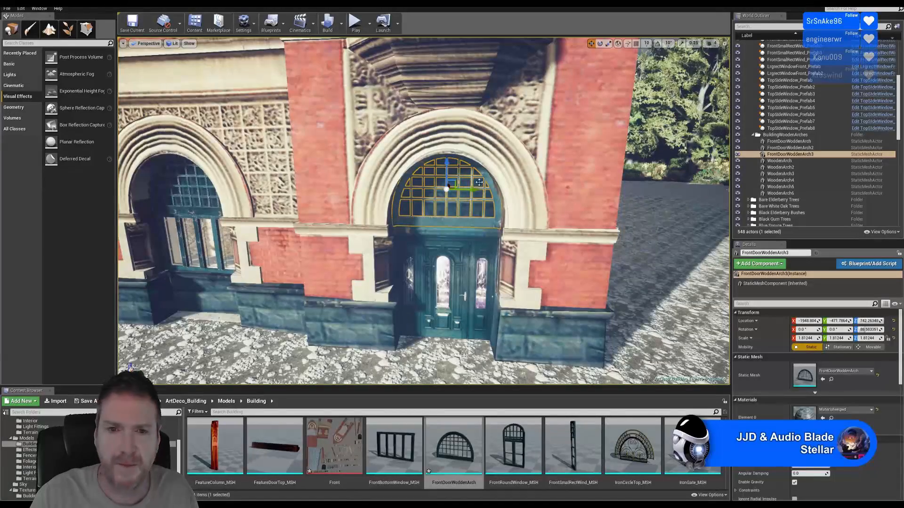
left_click_drag(466, 188, 124, 190)
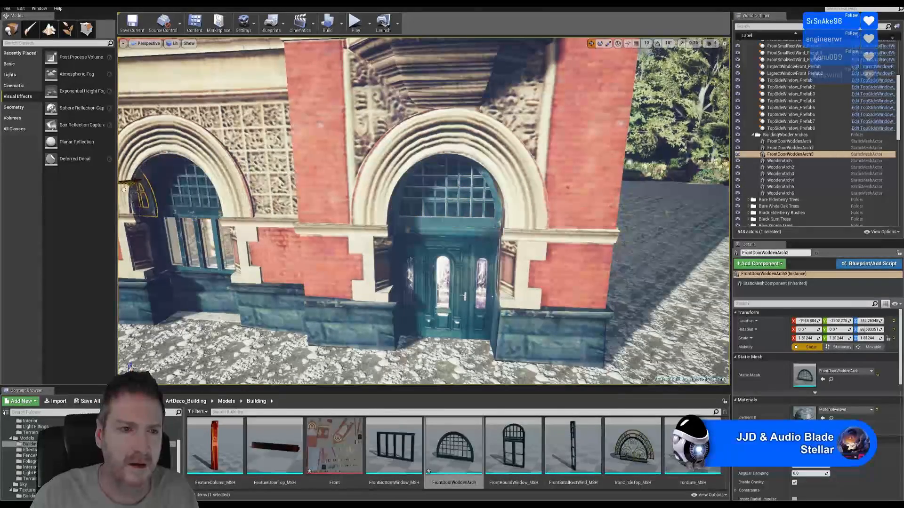
right_click_drag(423, 212, 426, 193)
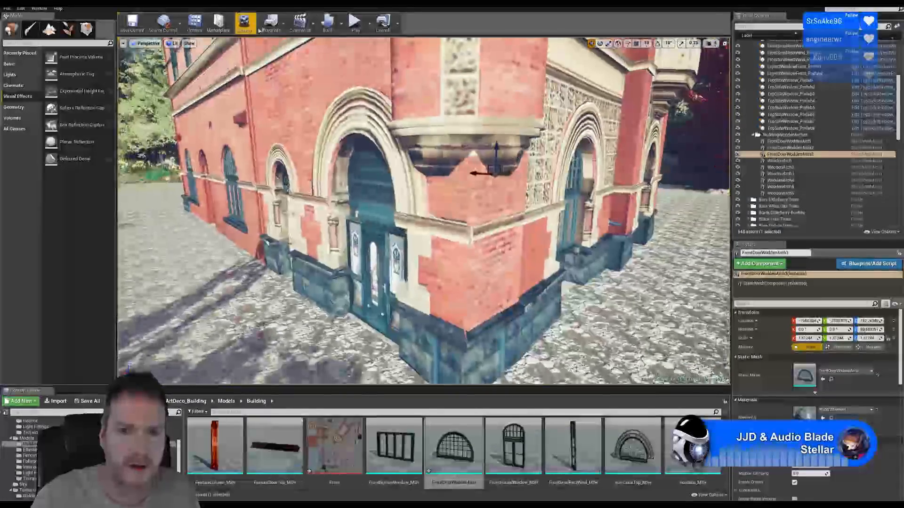
left_click_drag(490, 175, 386, 210)
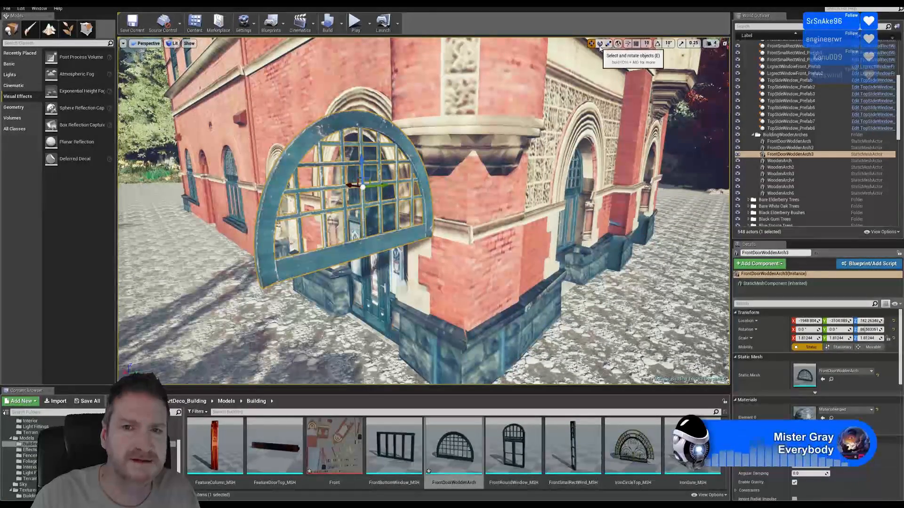
Step: Rotate the duplicated arch 90° about the vertical axis and move it to the side-wall door, at about X -1479, Y -2794
left_click(600, 43)
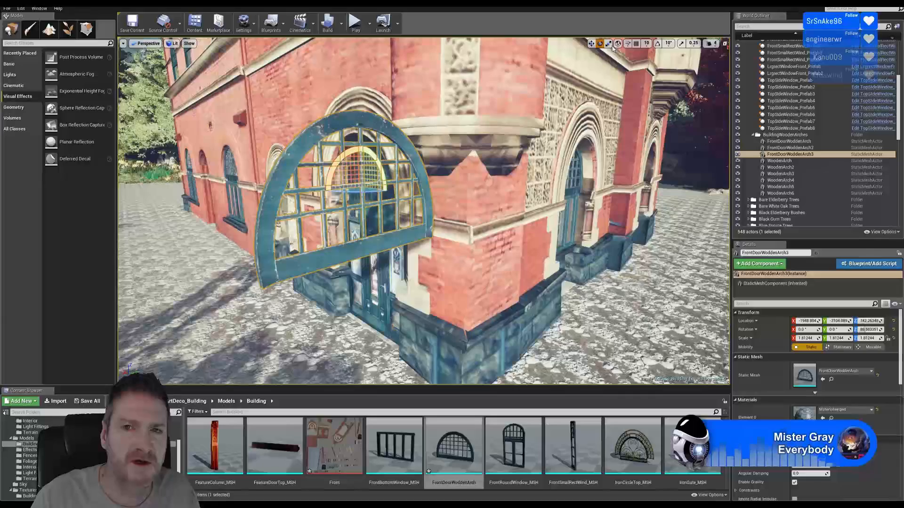
left_click(657, 43)
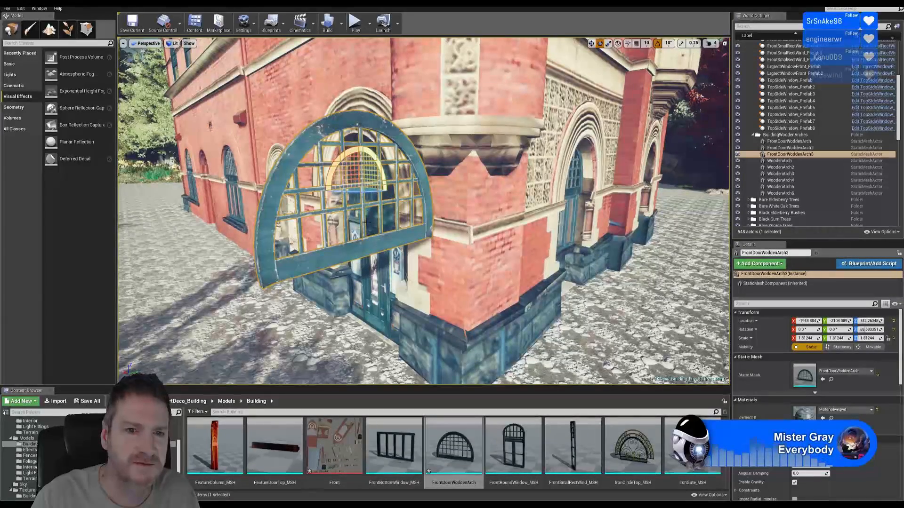
left_click_drag(364, 192, 373, 170)
key("w")
mouse_move(405, 253)
right_mouse_down()
mouse_move(424, 264)
mouse_move(338, 268)
mouse_move(405, 253)
right_mouse_up()
left_click_drag(219, 204, 188, 164)
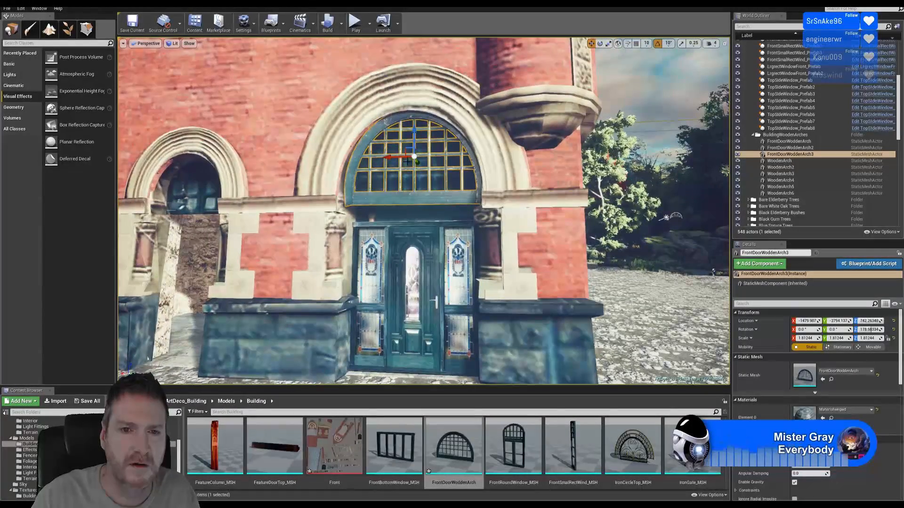
Step: Centre the arch above the side door at about X -1462, Z 732, and seat it deeper in the opening
left_click_drag(406, 162, 388, 157)
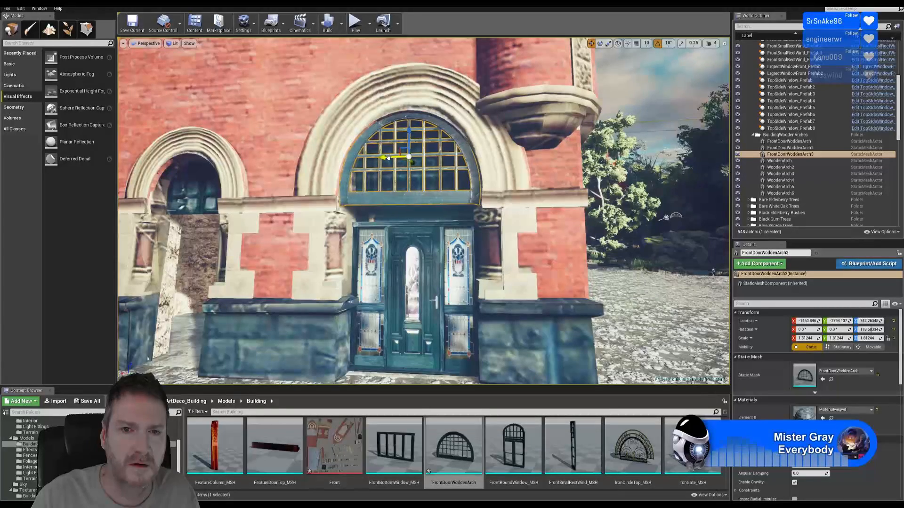
right_click_drag(388, 157, 387, 127)
left_click_drag(404, 198, 385, 218)
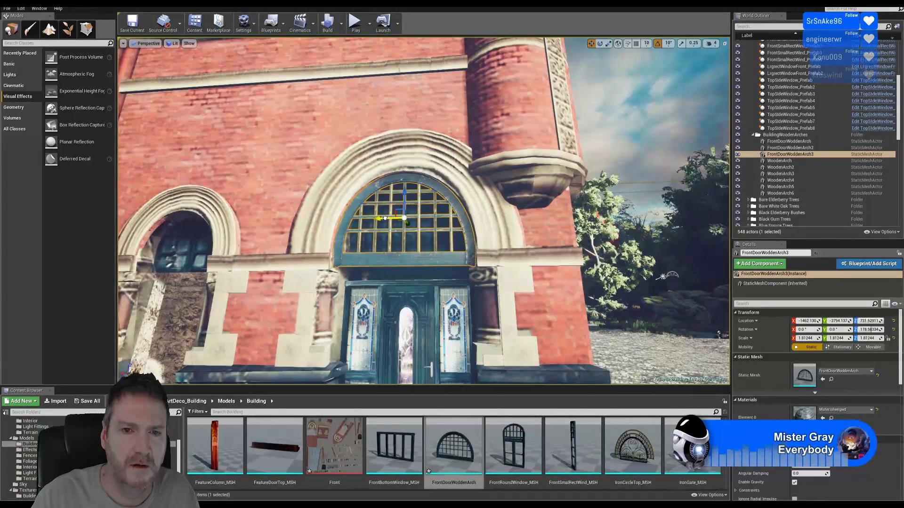
right_click_drag(414, 254, 414, 282)
right_click_drag(409, 98, 450, 138)
left_click_drag(403, 99, 407, 122)
Step: Fine-tune the arch's rotation to about 179.6° without angle snapping and recentre it over the side door at about X -1474
left_click(600, 44)
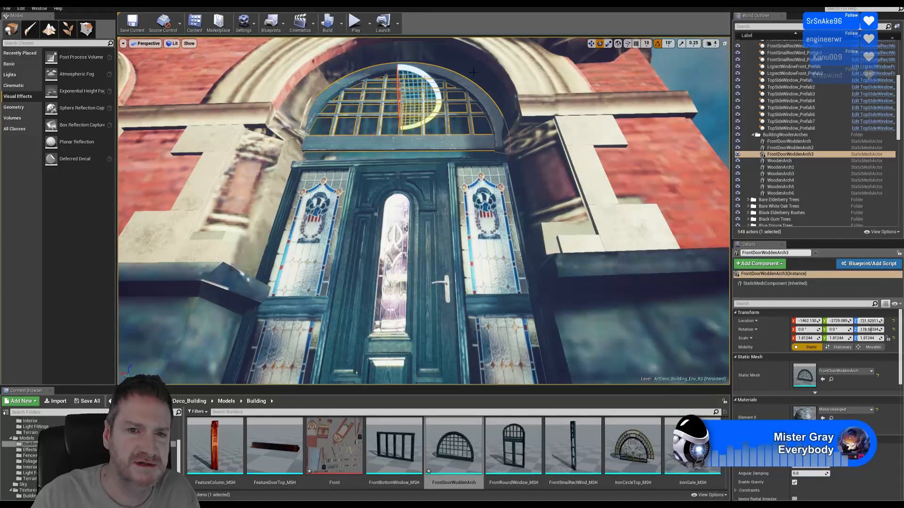
left_click_drag(419, 75, 441, 99)
left_click(658, 44)
left_click(591, 44)
right_click_drag(480, 136, 475, 180)
left_click_drag(398, 118, 402, 117)
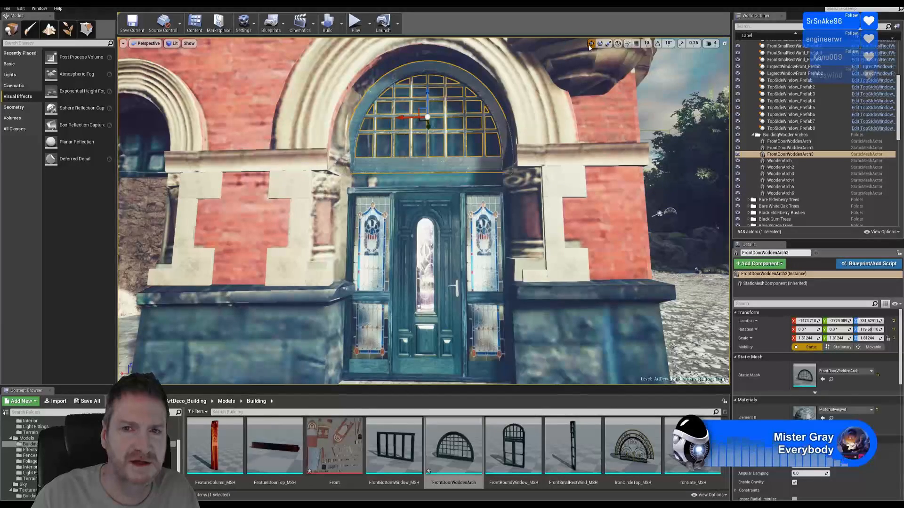
Step: Scale the side-door arch uniformly to about 1.803 and lower it slightly onto the door frame
left_click(608, 43)
left_click_drag(432, 116, 428, 121)
left_click(589, 58)
left_click(591, 44)
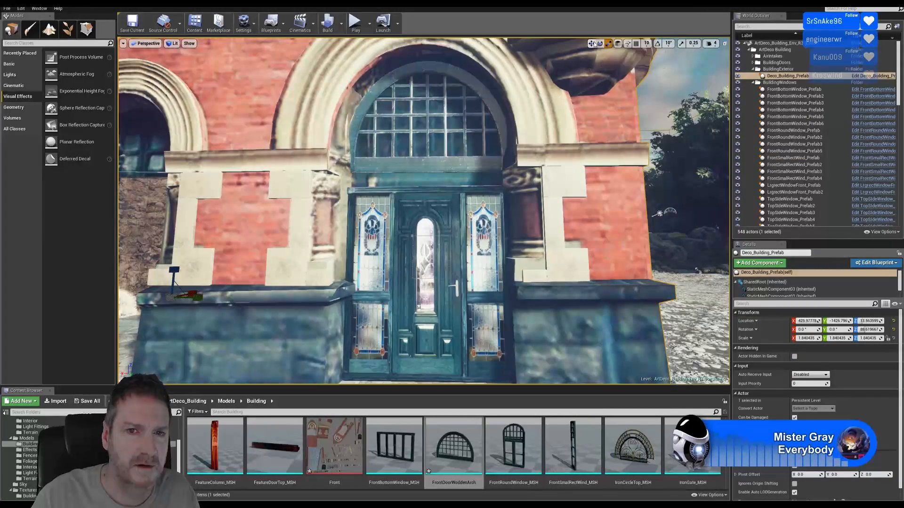
left_click(442, 109)
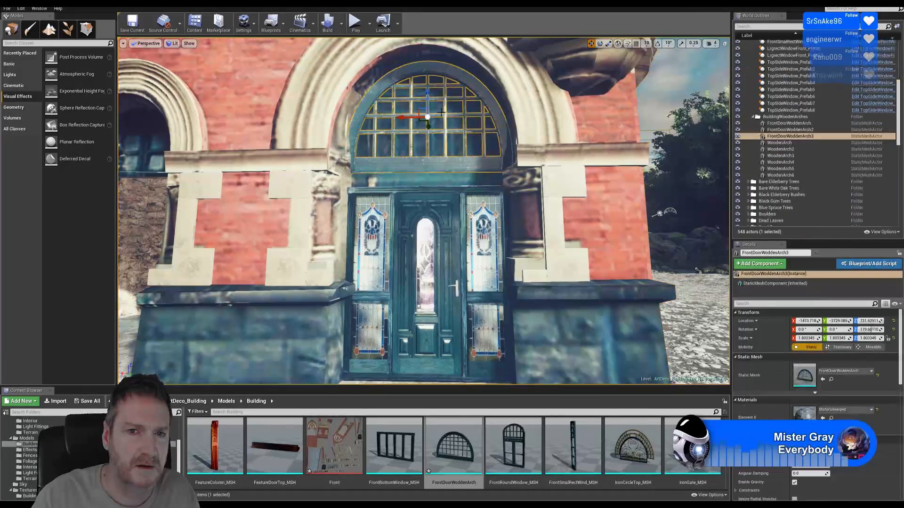
left_click_drag(429, 98, 435, 100)
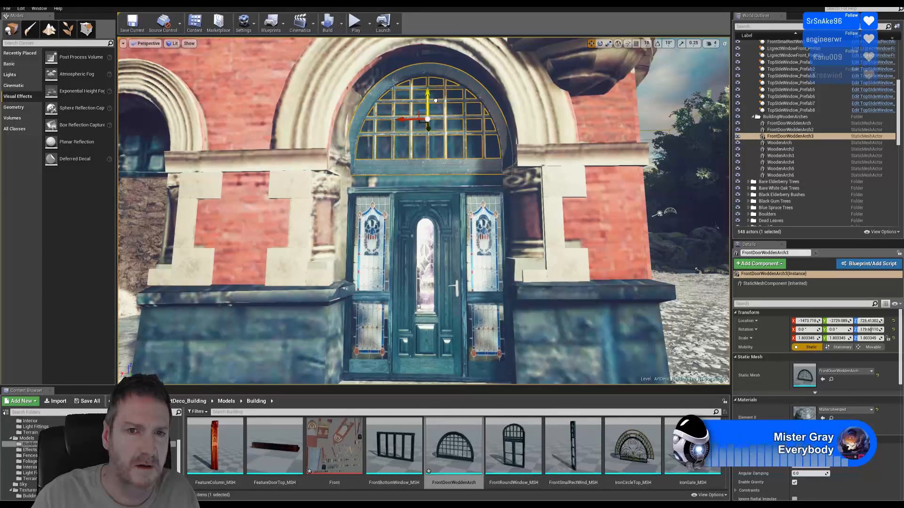
Step: Examine the side-door arch's fit from close up and from a distance, with the arch deselected
right_click_drag(524, 208, 489, 255)
key("w")
key("f")
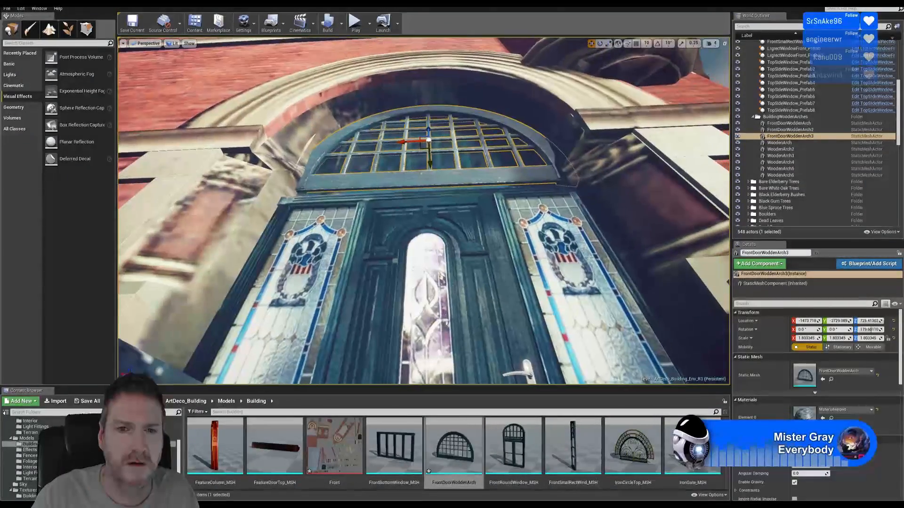
right_click_drag(490, 254, 197, 254)
key("w")
key("s")
key("w")
key("s")
key("s")
key("w")
key("Escape")
key("s")
mouse_move(553, 232)
right_mouse_down()
mouse_move(527, 283)
mouse_move(570, 235)
mouse_move(579, 242)
mouse_move(562, 245)
right_mouse_up()
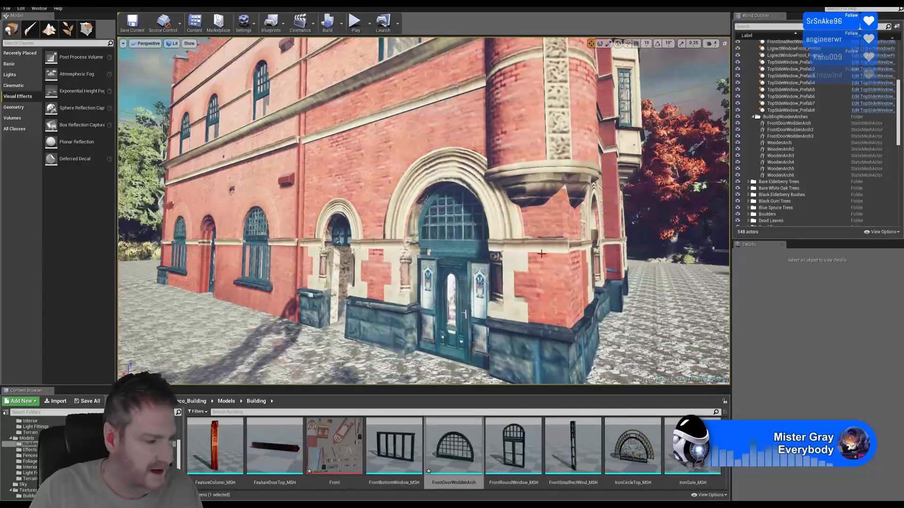
Step: Duplicate the side-door arch and move the copy along the Y axis beyond the building's opposite side, to about Y 1667
left_click(459, 235)
right_click(461, 243)
mouse_move(512, 371)
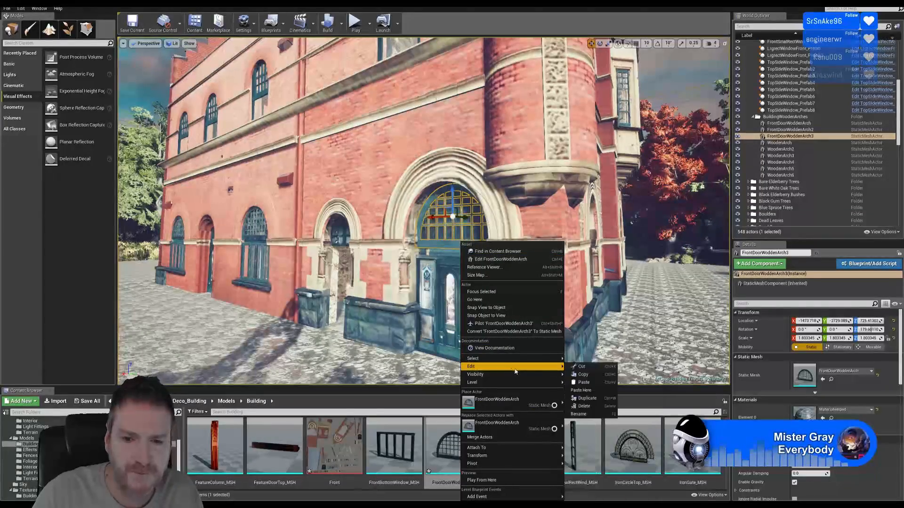
left_click(594, 399)
key("d")
right_click_drag(556, 282, 607, 277)
right_click_drag(325, 252, 301, 264)
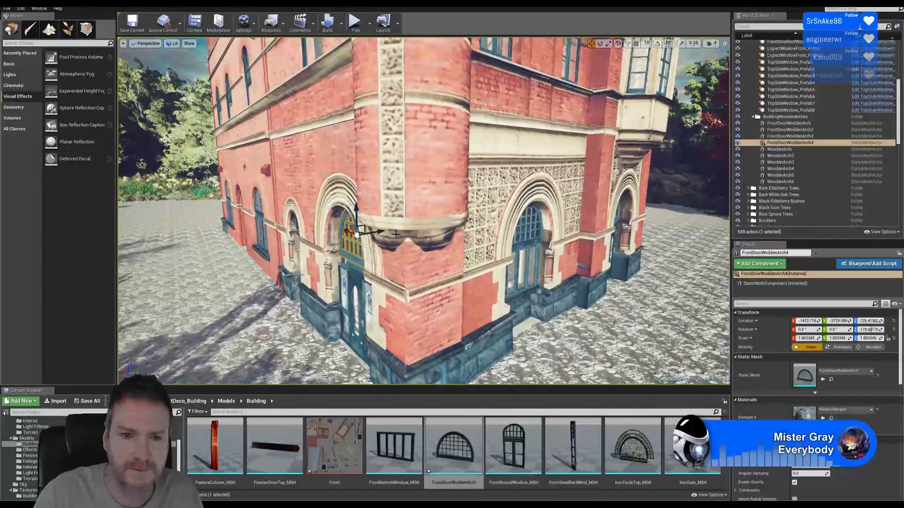
left_click_drag(380, 232, 640, 188)
right_click_drag(640, 188, 629, 191)
key("d")
mouse_move(619, 239)
right_mouse_down()
mouse_move(635, 238)
mouse_move(623, 226)
mouse_move(618, 239)
right_mouse_up()
key("w")
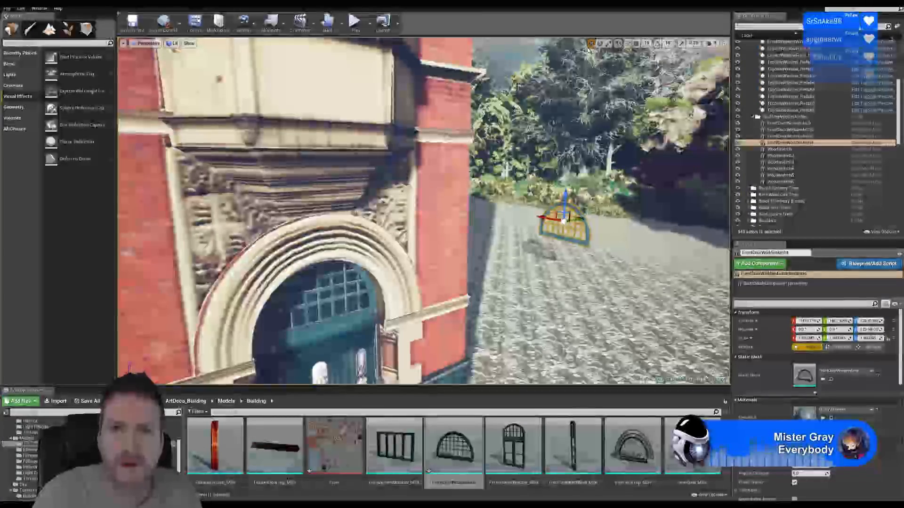
Step: Rotate the new arch copy 180° about the vertical axis, using angle snapping only for this turn
left_click(657, 44)
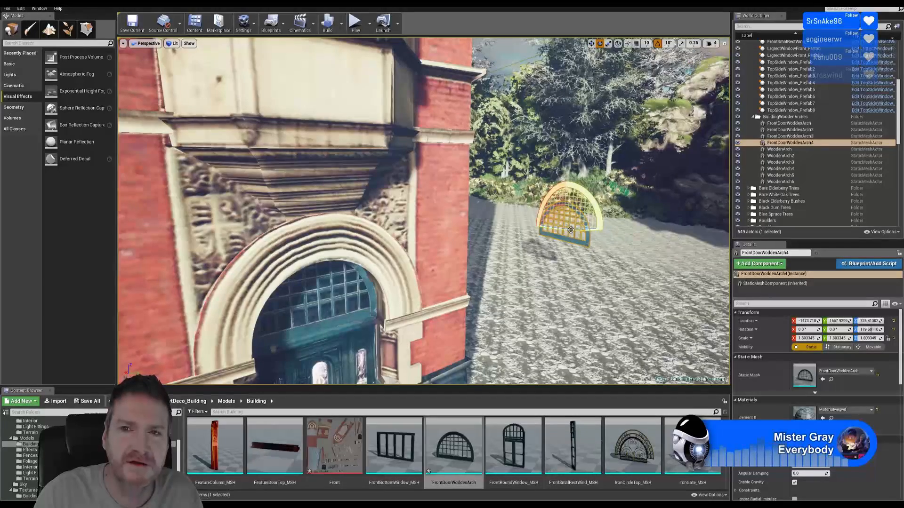
left_click_drag(570, 230, 606, 186)
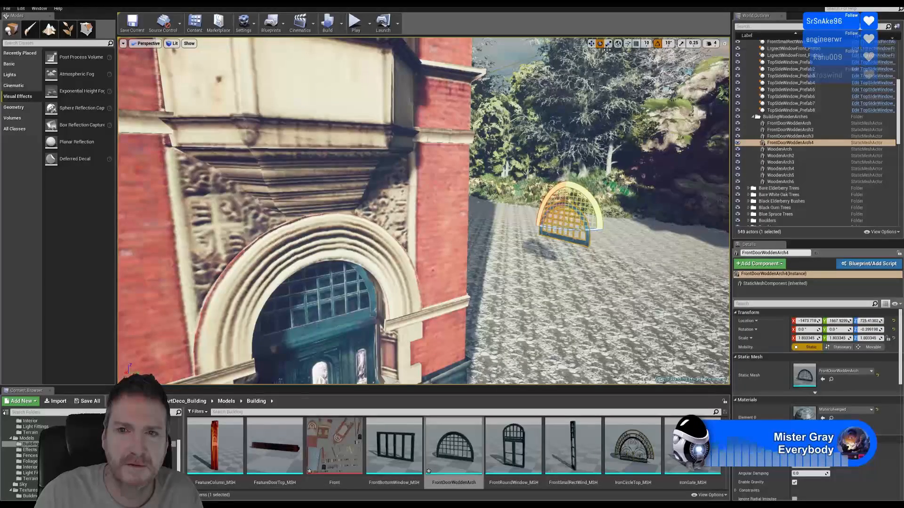
left_click(658, 44)
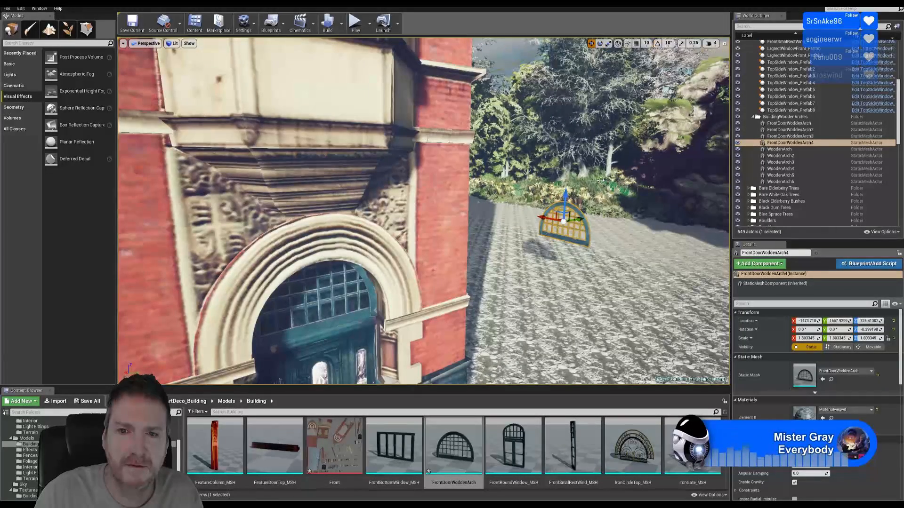
Step: Move the rotated arch to the door on the opposite side wall and align it at about X -1394, Z 727
left_click_drag(575, 220, 415, 241)
mouse_move(476, 264)
right_mouse_down()
mouse_move(367, 301)
mouse_move(423, 282)
mouse_move(396, 291)
mouse_move(330, 277)
mouse_move(386, 277)
mouse_move(360, 273)
mouse_move(387, 298)
mouse_move(391, 246)
right_mouse_up()
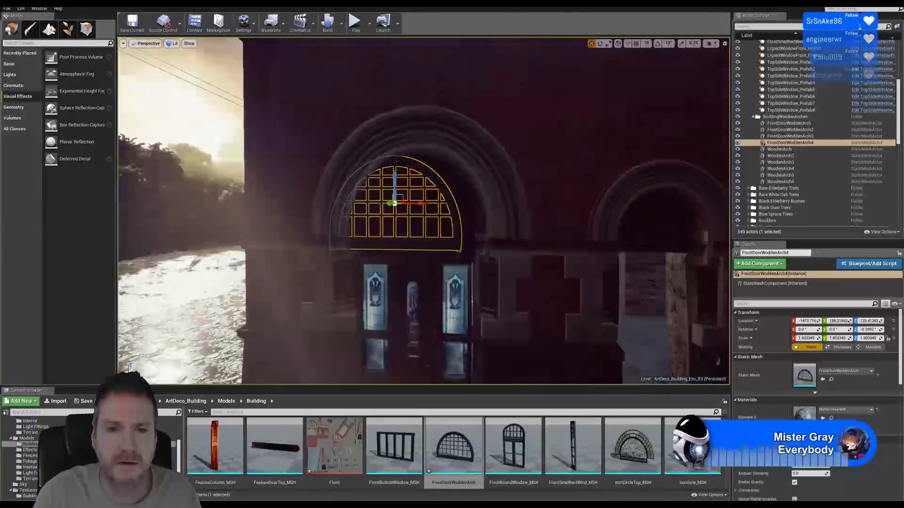
left_click_drag(419, 206, 433, 204)
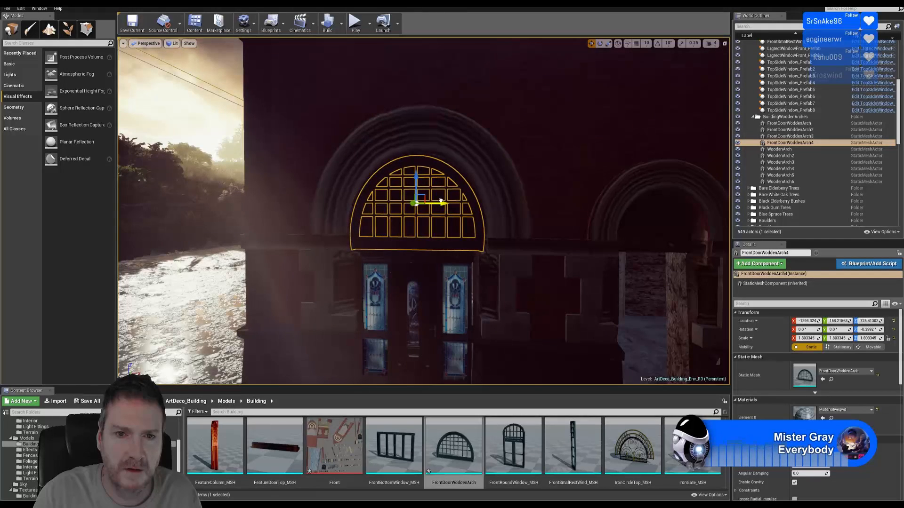
left_click_drag(414, 185, 416, 182)
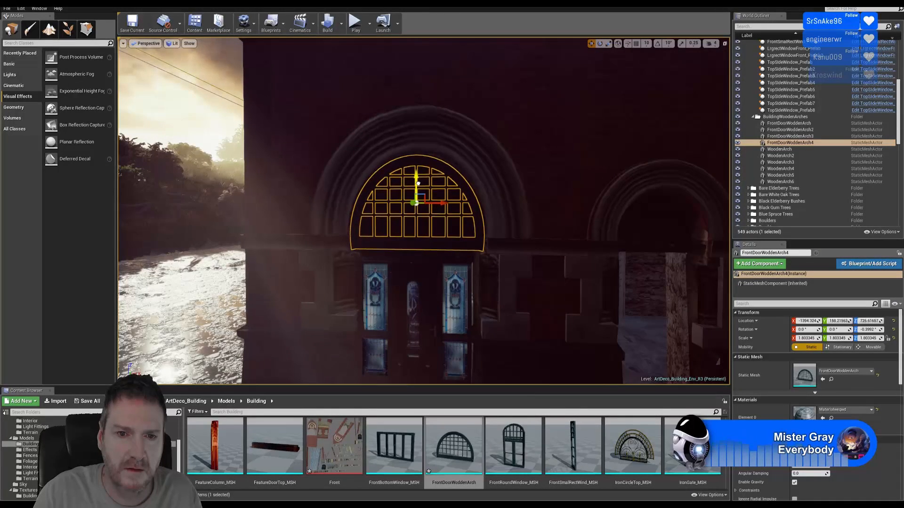
Step: Seat the arch deeper in the door opening and raise it to about X -1407, Y 101, Z 747, then deselect it
right_click_drag(416, 202, 412, 154)
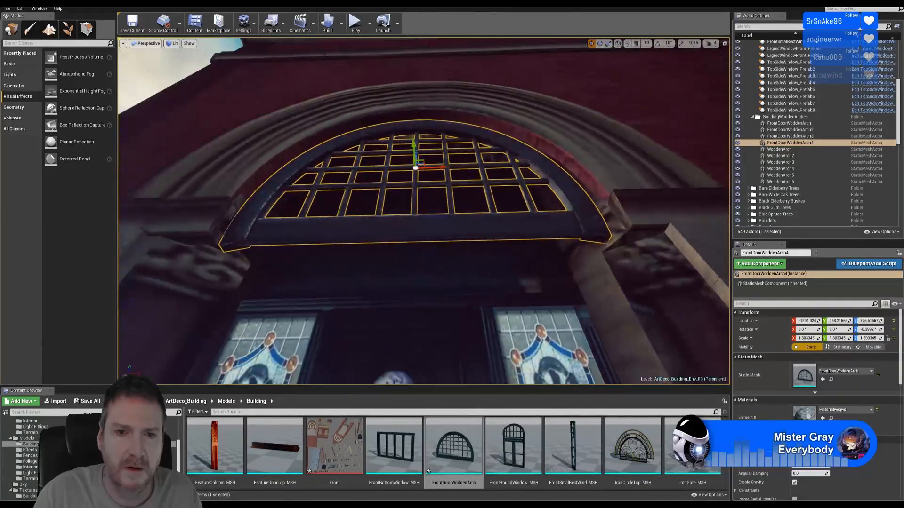
left_click_drag(413, 151, 437, 196)
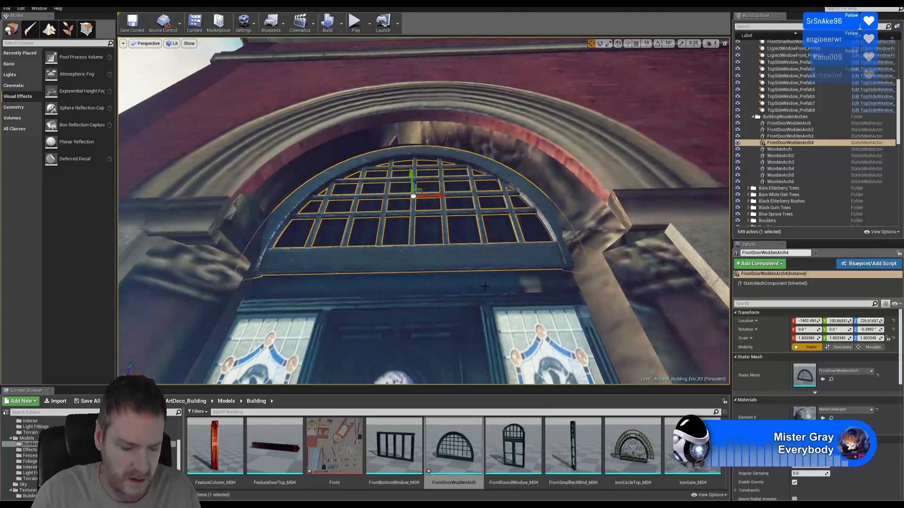
key("Escape")
right_click_drag(438, 196, 466, 249)
right_click_drag(399, 178, 377, 145)
left_click(354, 132)
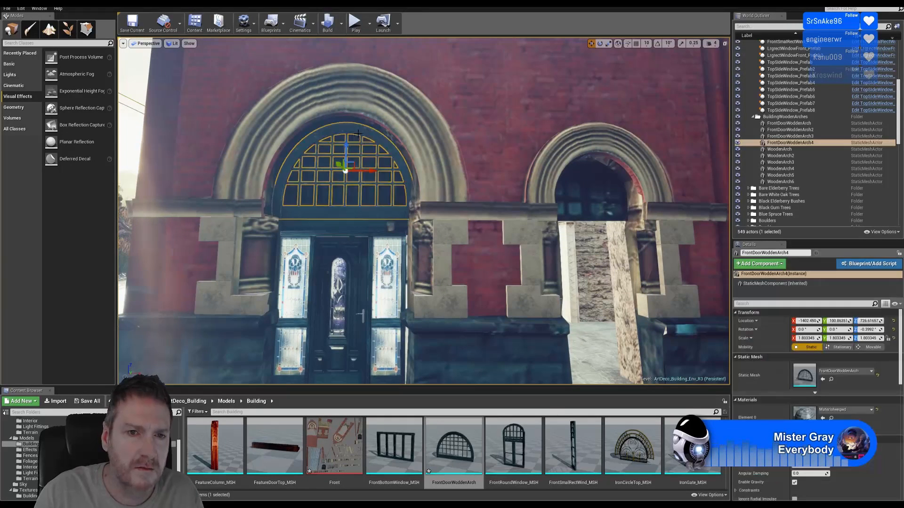
left_click_drag(347, 143, 366, 162)
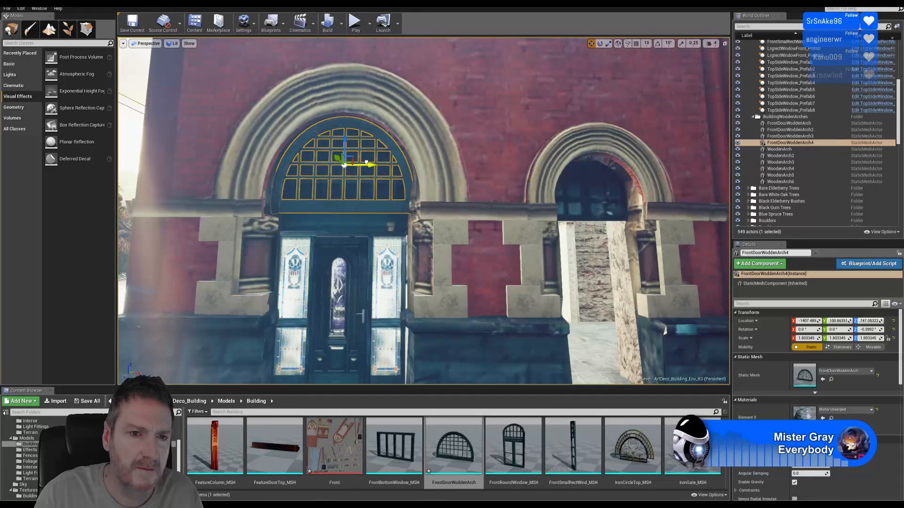
key("Escape")
Step: Delete WoodenArch3 and WoodenArch2 from the two arched ground-floor windows along the side wall
right_click_drag(451, 255, 482, 266)
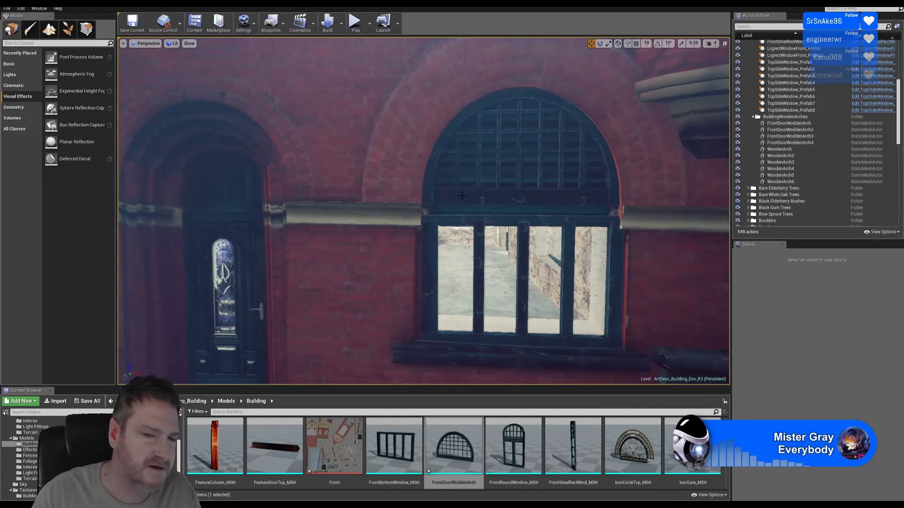
left_click(513, 194)
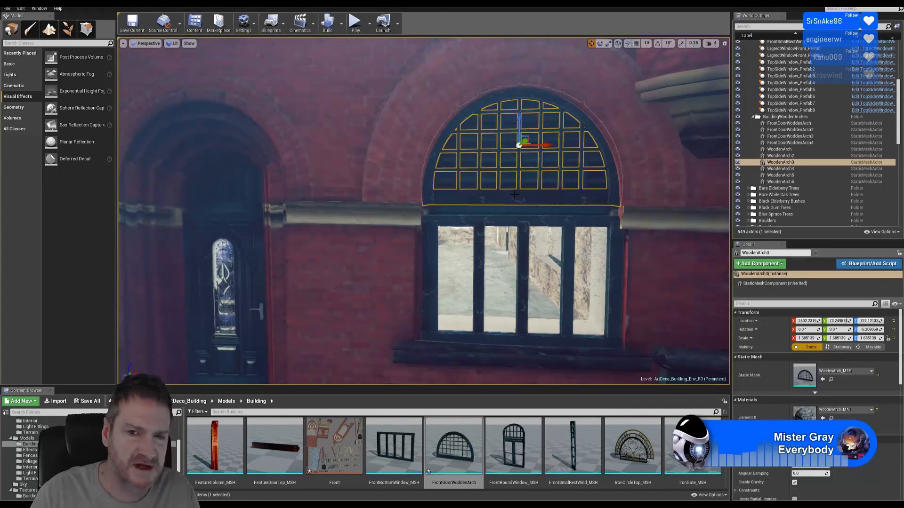
key("Delete")
right_click_drag(424, 211, 338, 211)
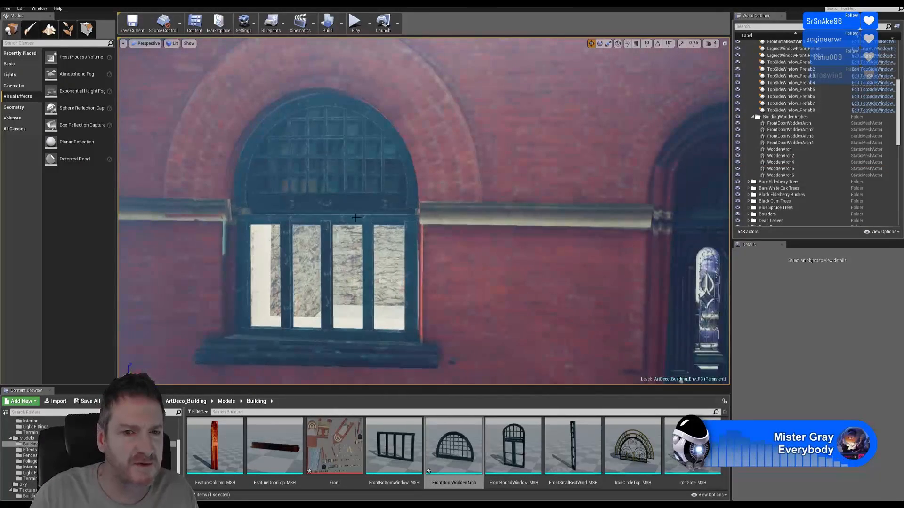
left_click(356, 202)
key("Delete")
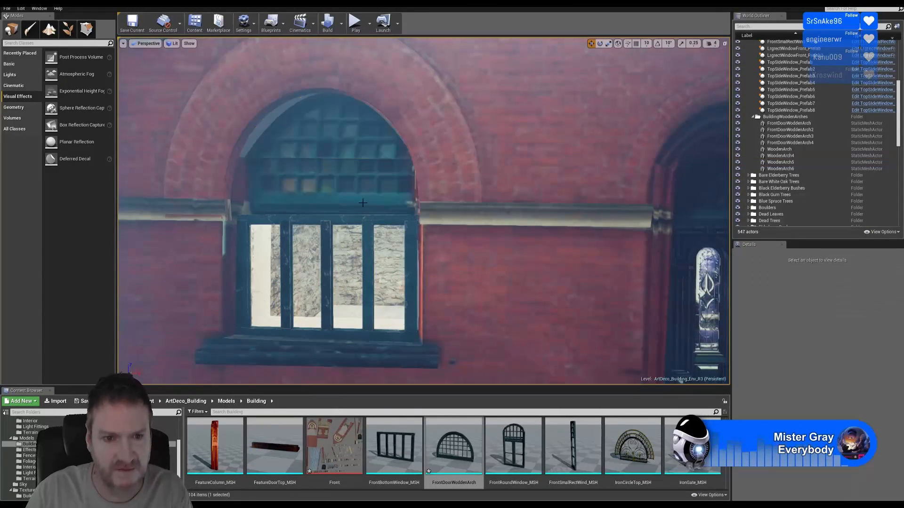
Step: Delete WoodenArch4 and WoodenArch5 from the two arched ground-floor windows beside the side door, and save everything
right_click_drag(413, 203, 476, 207)
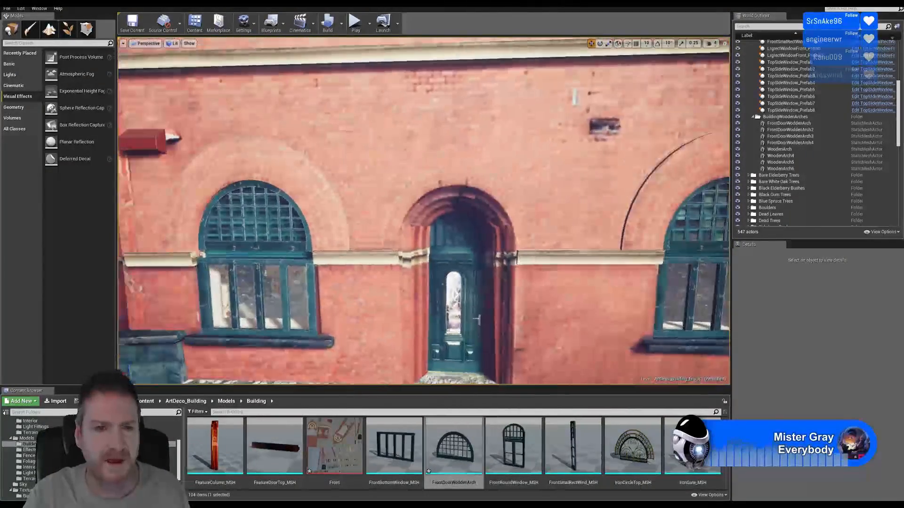
left_click(256, 235)
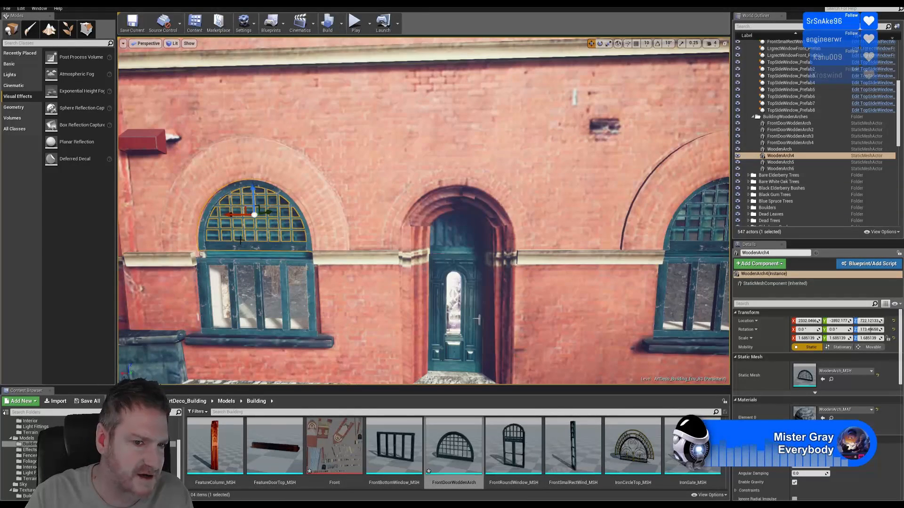
key("Delete")
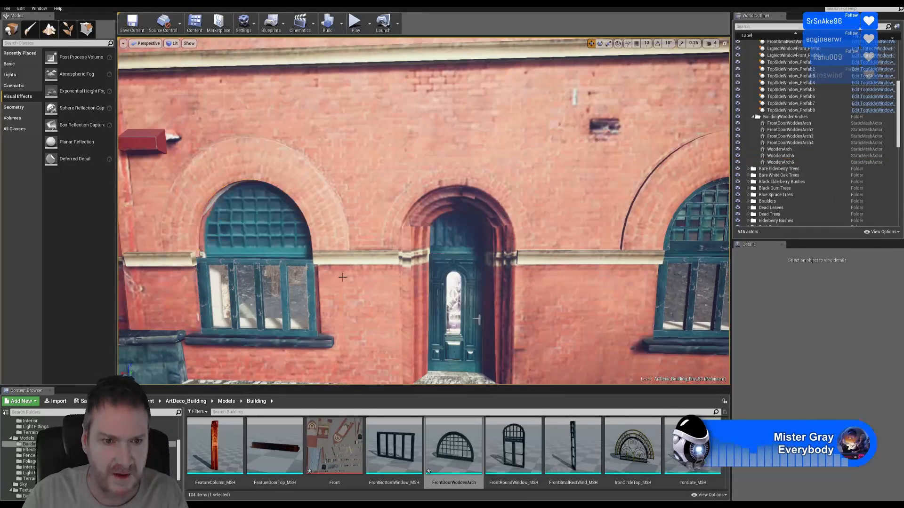
right_click_drag(424, 212, 466, 165)
left_click(602, 315)
key("Delete")
mouse_move(522, 295)
right_mouse_down()
mouse_move(424, 288)
mouse_move(527, 283)
right_mouse_up()
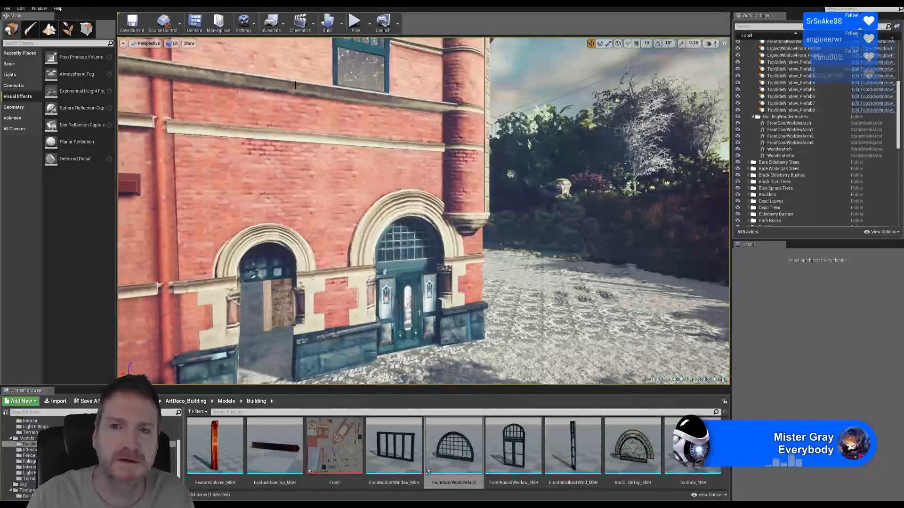
left_click(7, 9)
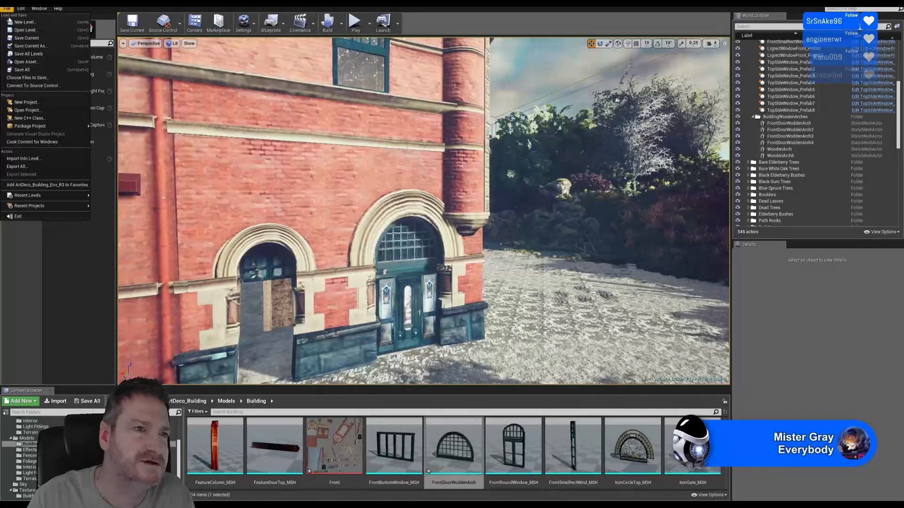
left_click(22, 69)
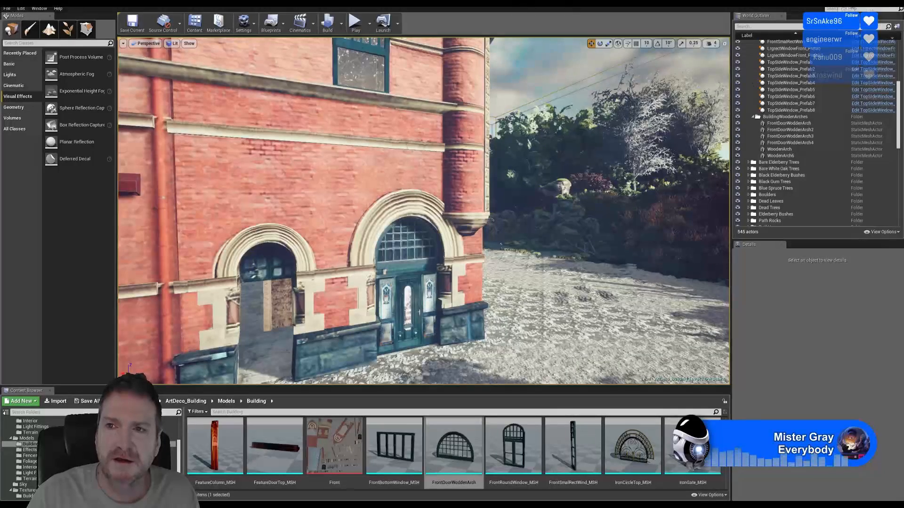
Step: Switch to 3ds Max and end the isolation of the front door arch so the whole building shows
key("super+d")
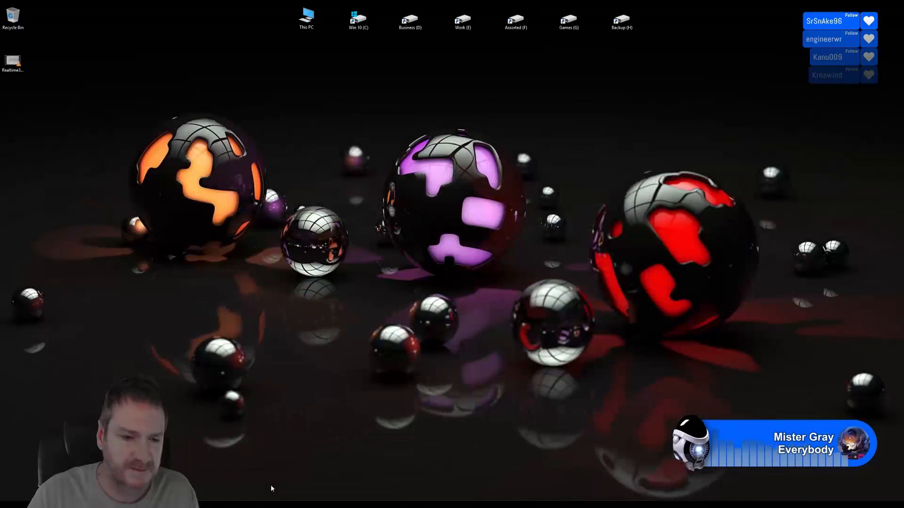
key("alt+Tab")
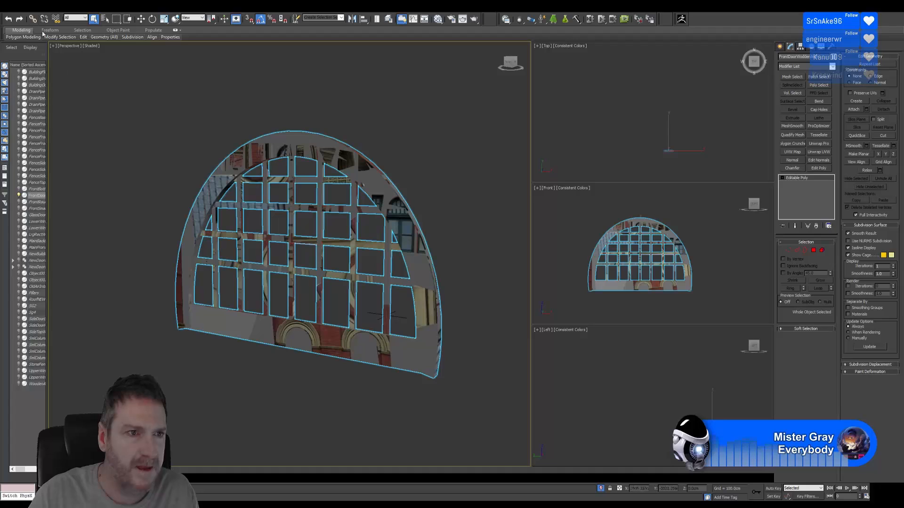
left_click(38, 8)
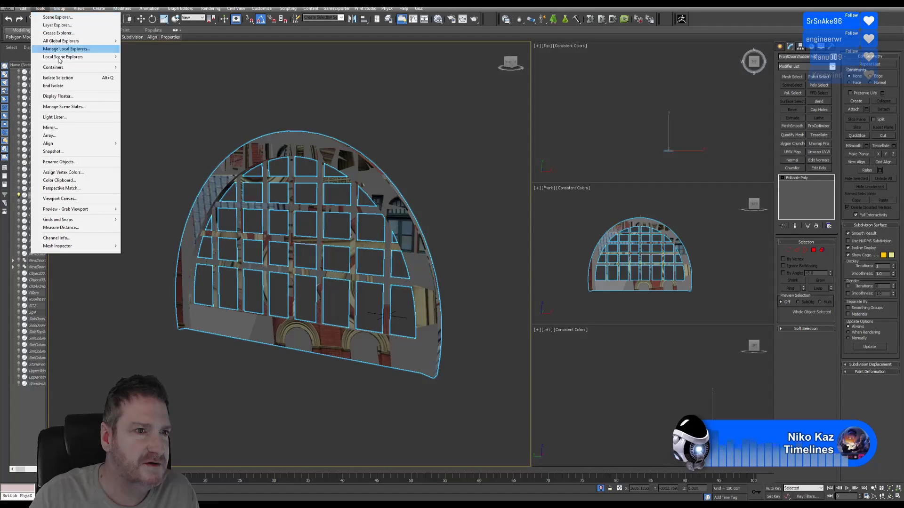
left_click(64, 86)
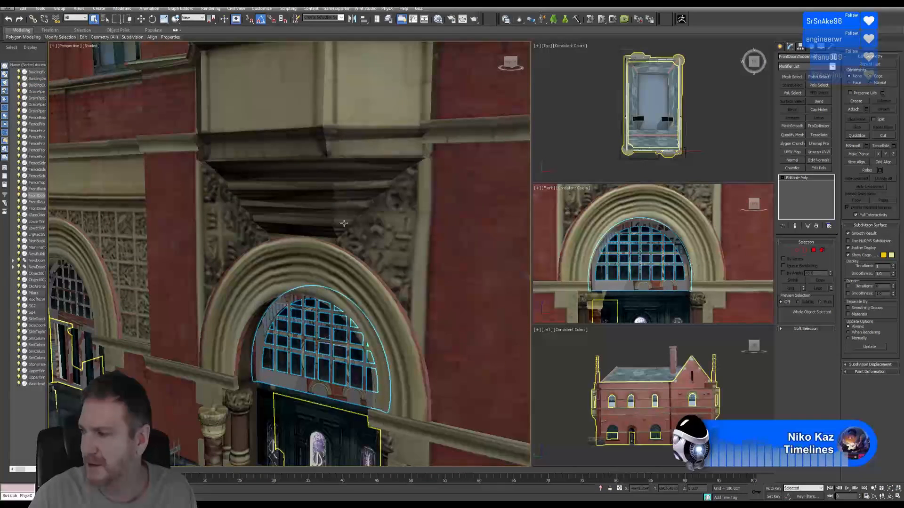
Step: Detach the polygons of one complete arched ground-floor side window from the lower windows object as a separate object
scroll(405, 279, "down", 2)
middle_click_drag(403, 281, 285, 247, "alt")
scroll(286, 247, "up", 5)
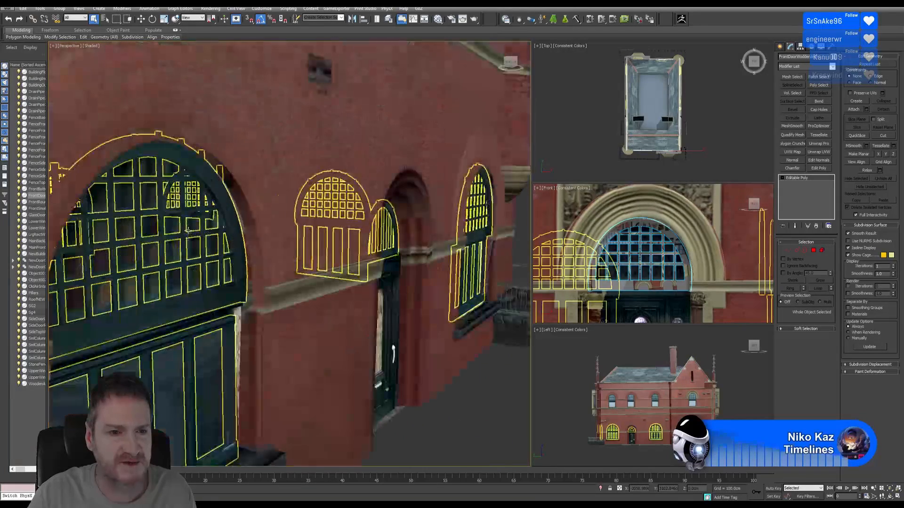
scroll(128, 278, "down", 4)
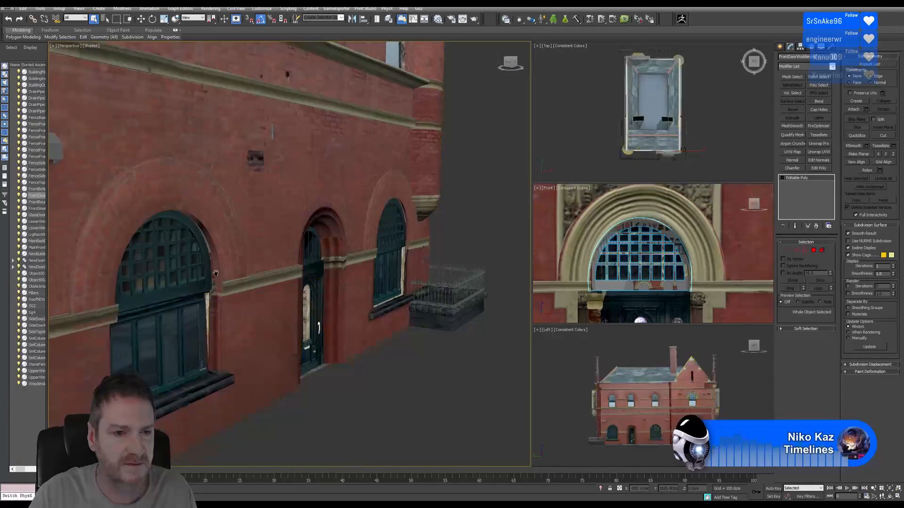
left_click(174, 287)
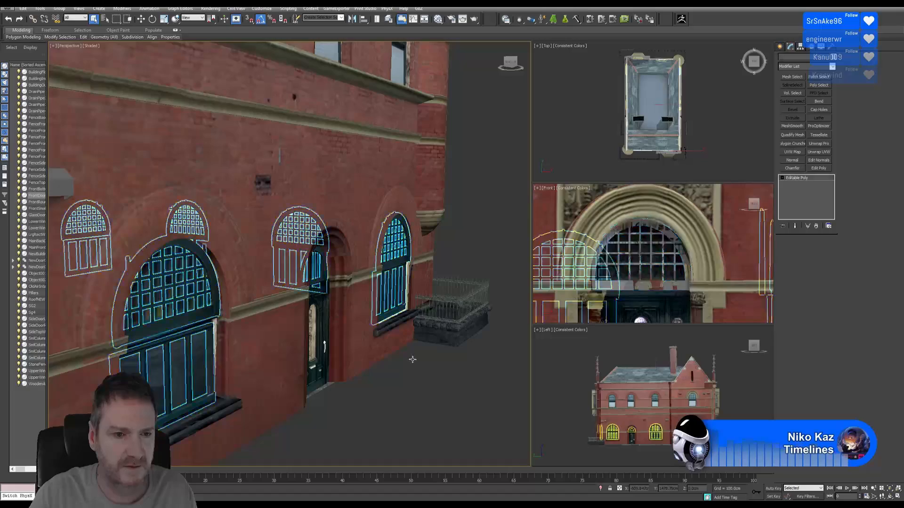
left_click(888, 497)
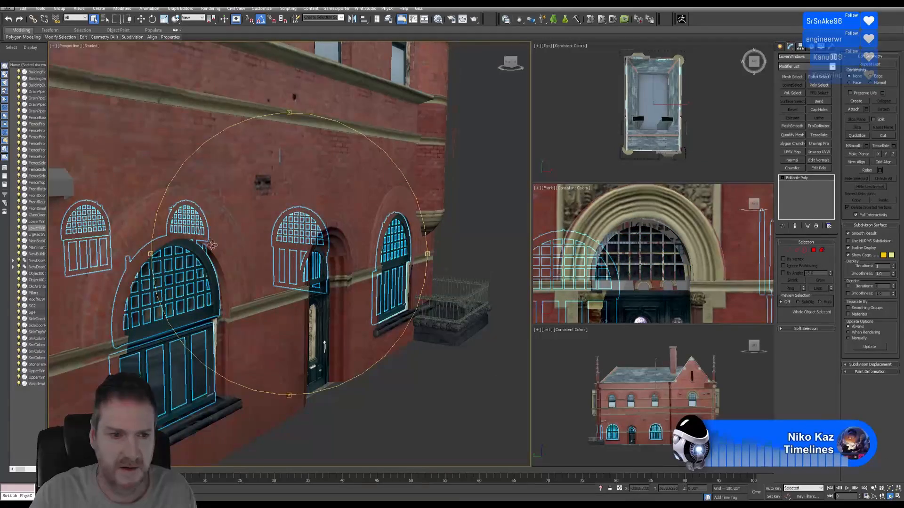
left_click_drag(213, 240, 217, 270)
middle_click_drag(218, 270, 290, 188)
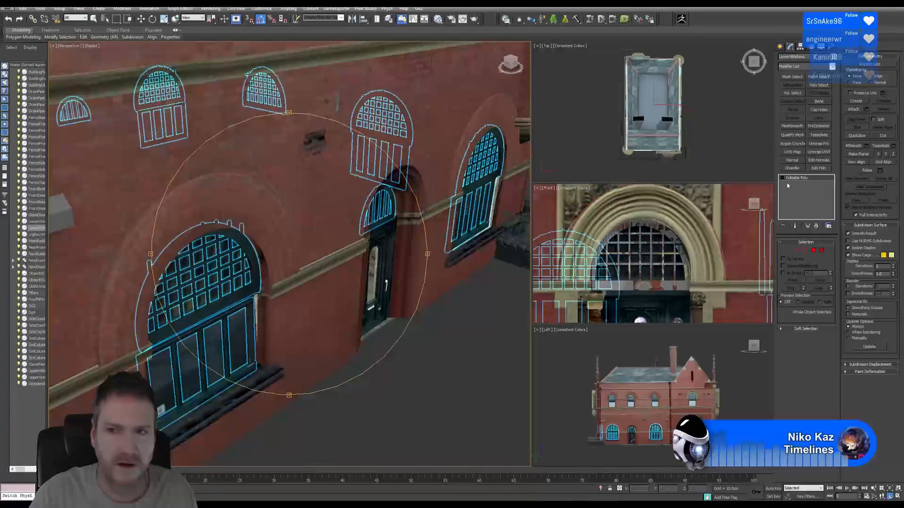
right_click(115, 232)
left_click_drag(112, 231, 296, 455)
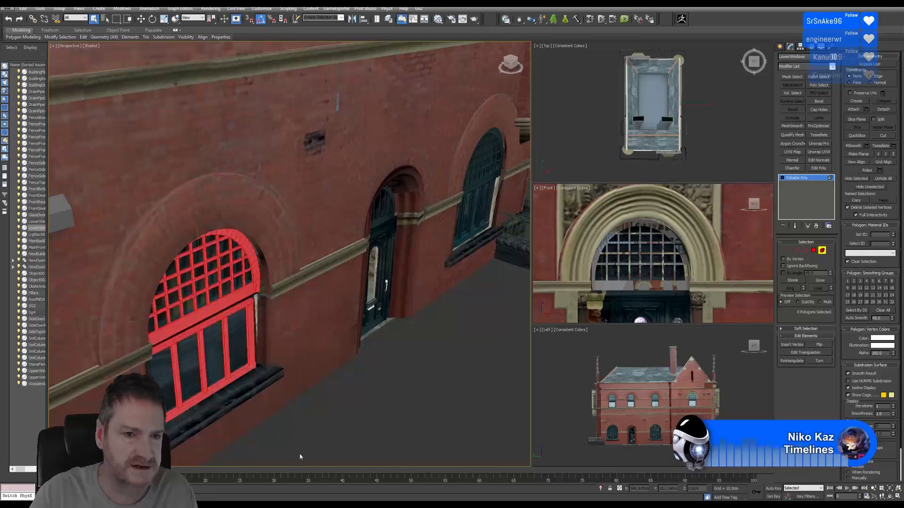
left_click(886, 111)
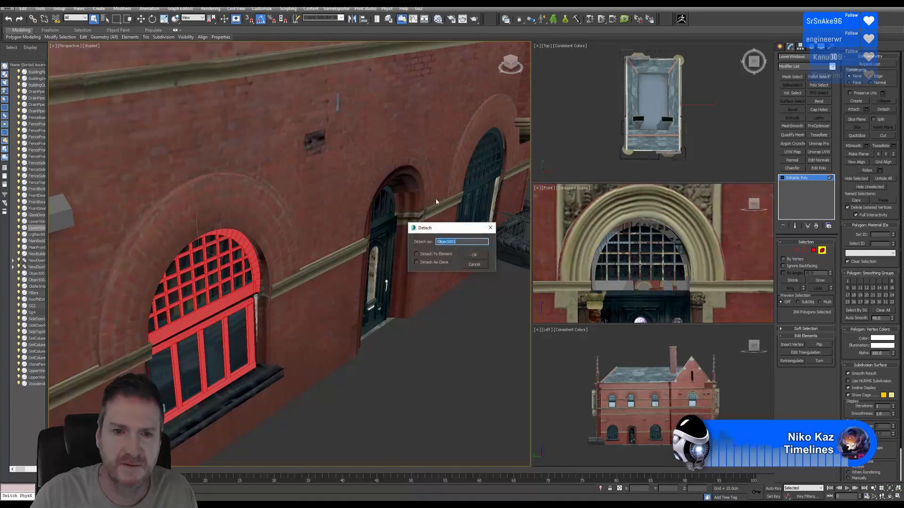
left_click(475, 256)
left_click(822, 251)
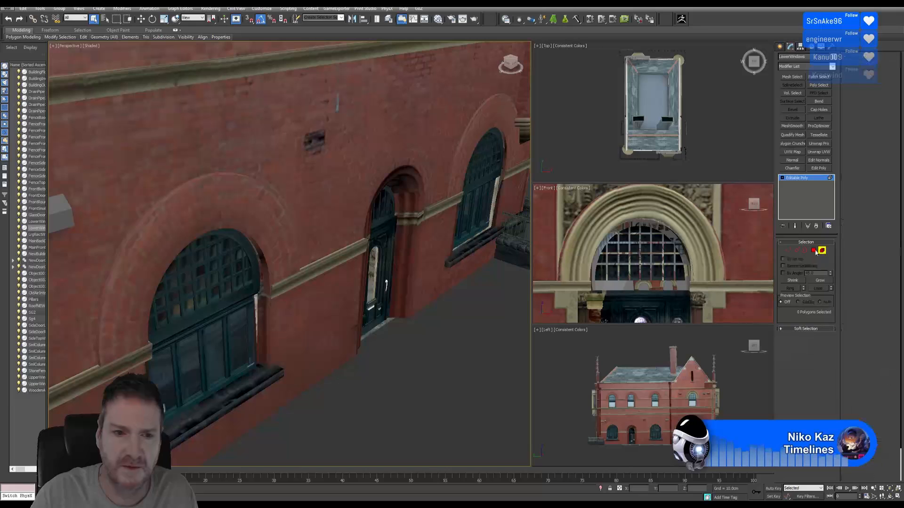
Step: Select the detached arched side window and isolate it from the rest of the building
left_click(222, 301)
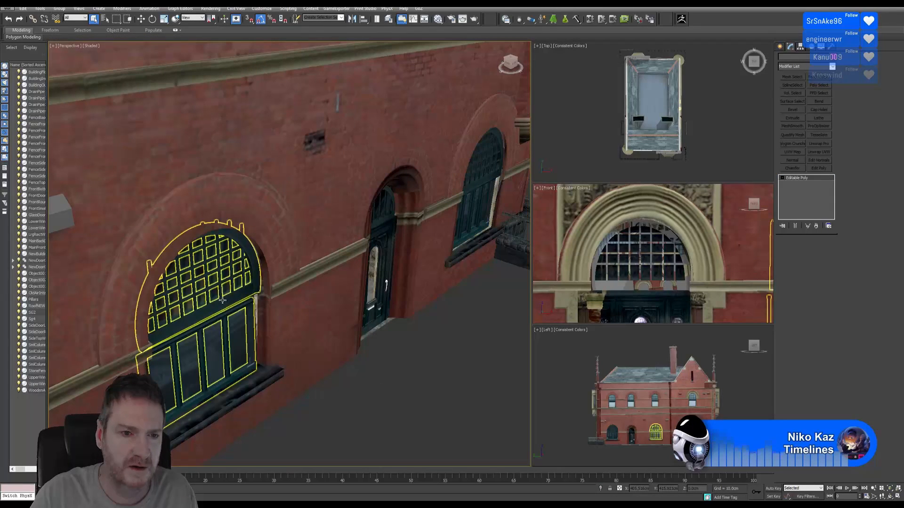
left_click(223, 301)
left_click(40, 9)
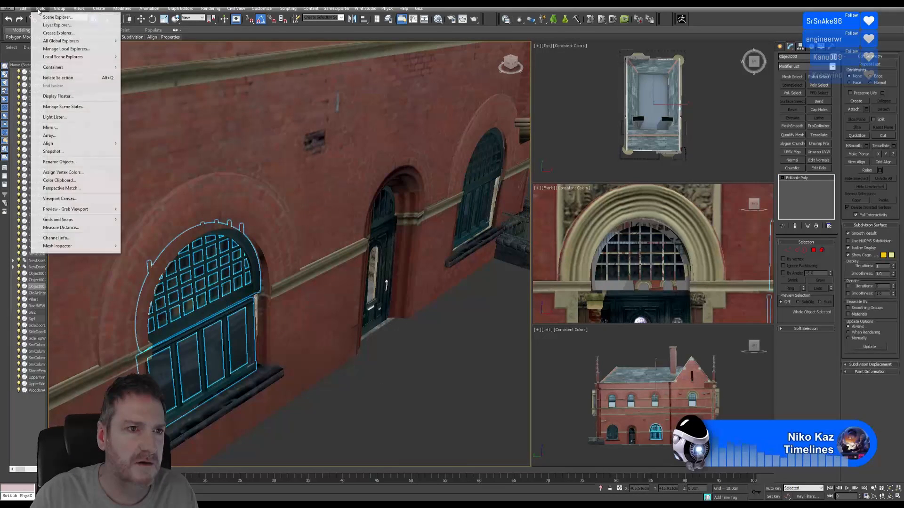
left_click(58, 77)
Step: Detach the rectangular four-pane lower frame from the isolated window so the arch is a separate object
middle_click_drag(383, 222, 349, 136)
middle_click_drag(678, 433, 667, 372)
scroll(667, 372, "up", 6)
scroll(578, 389, "up", 3)
middle_click_drag(608, 389, 619, 385)
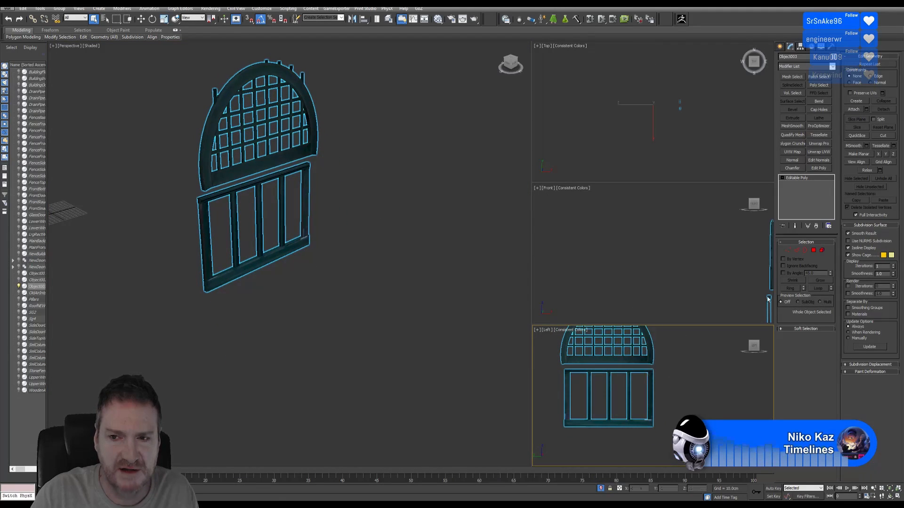
left_click(822, 250)
left_click_drag(554, 440, 671, 371)
left_click(884, 110)
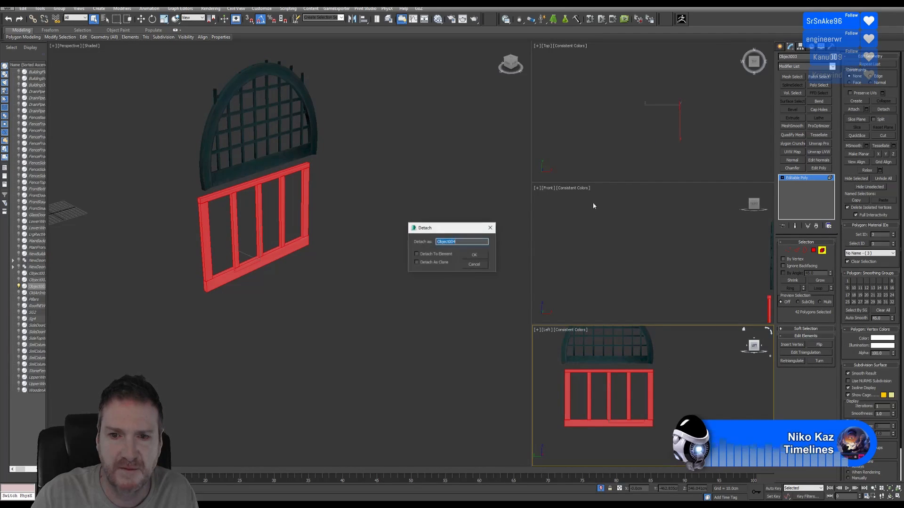
left_click(476, 258)
left_click(822, 251)
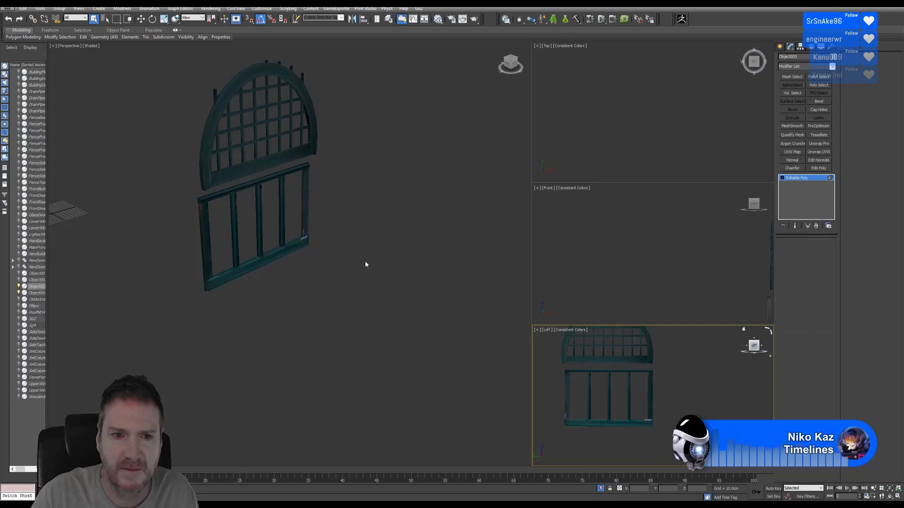
Step: Select the upper arch and center its pivot on the object
left_click(290, 155)
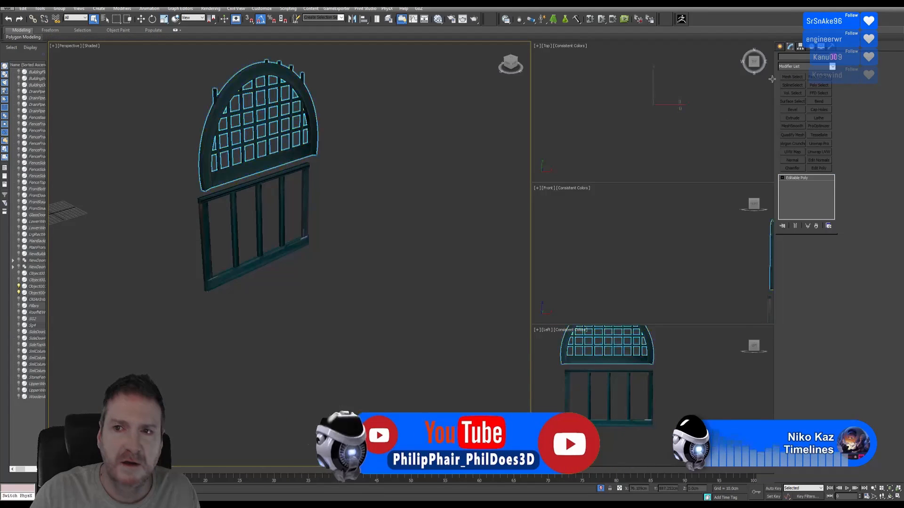
left_click(801, 48)
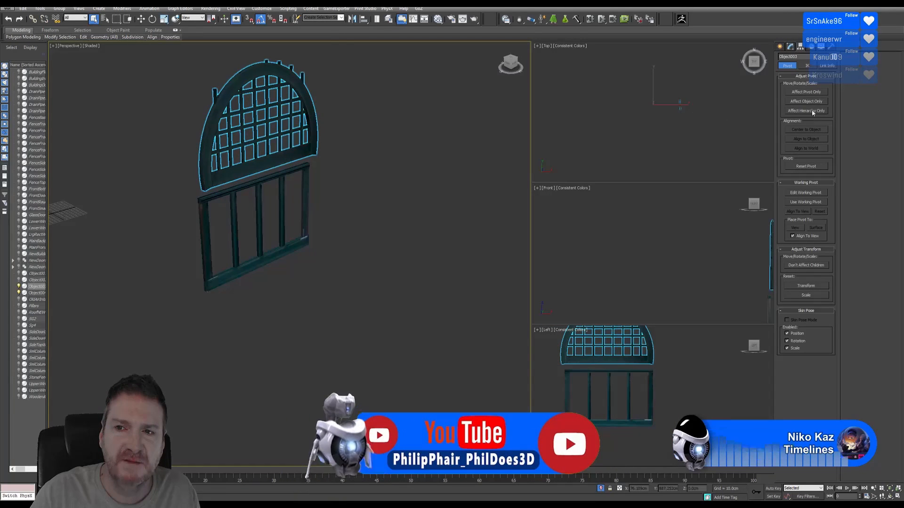
left_click(807, 92)
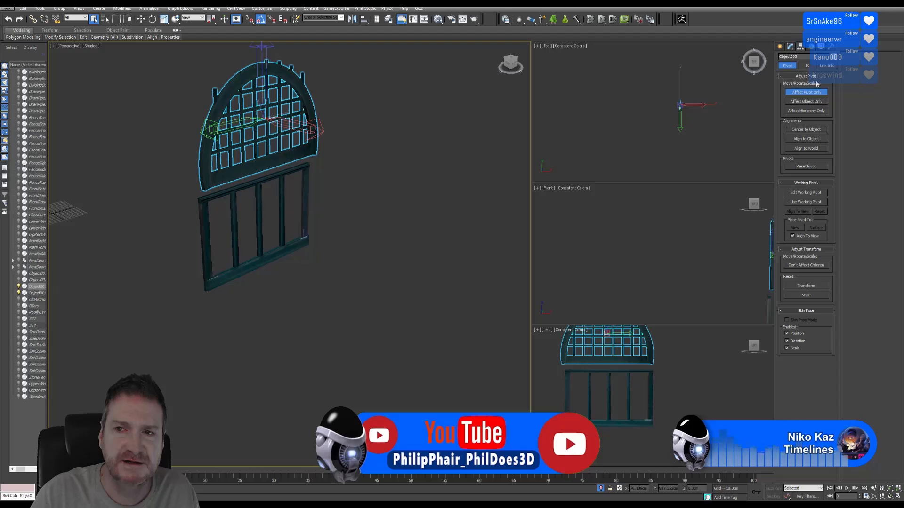
Step: Apply Reset XForm to the upper arch and collapse its modifier stack to an editable poly
left_click(831, 46)
left_click(804, 135)
left_click(805, 201)
left_click(790, 47)
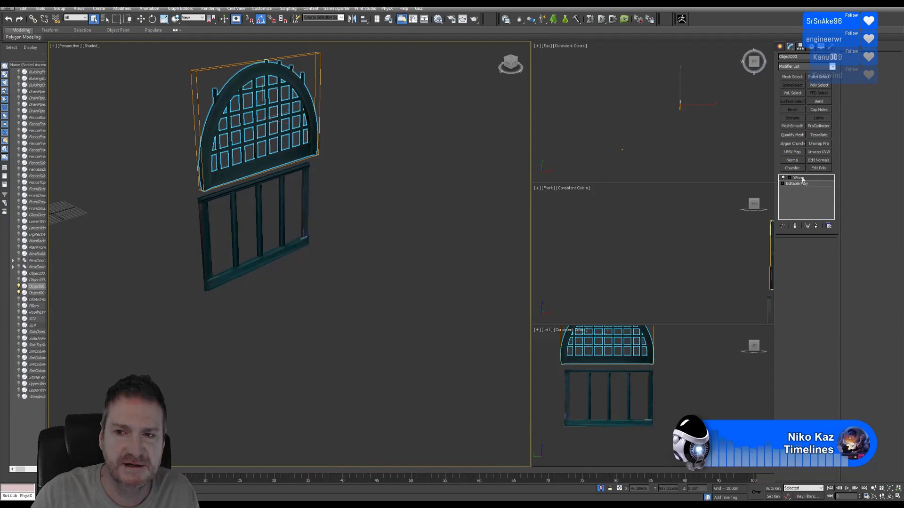
right_click(803, 181)
left_click(812, 240)
left_click(484, 274)
Step: Isolate the upper arch from the lower frame and maximize the Left view of it
left_click(40, 9)
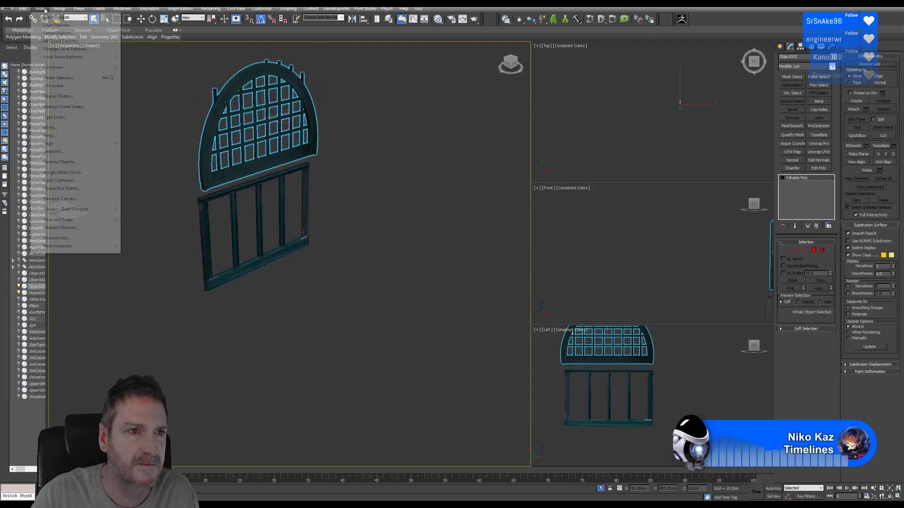
left_click(65, 78)
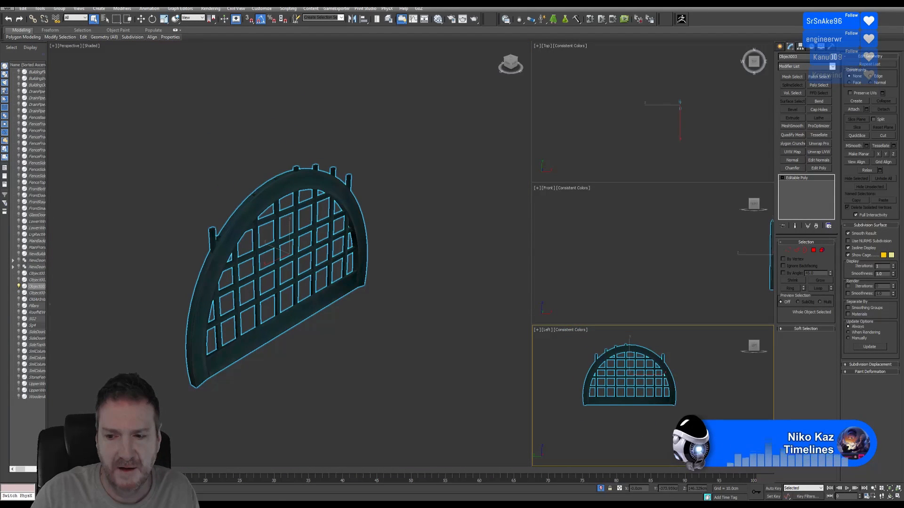
key("alt+w")
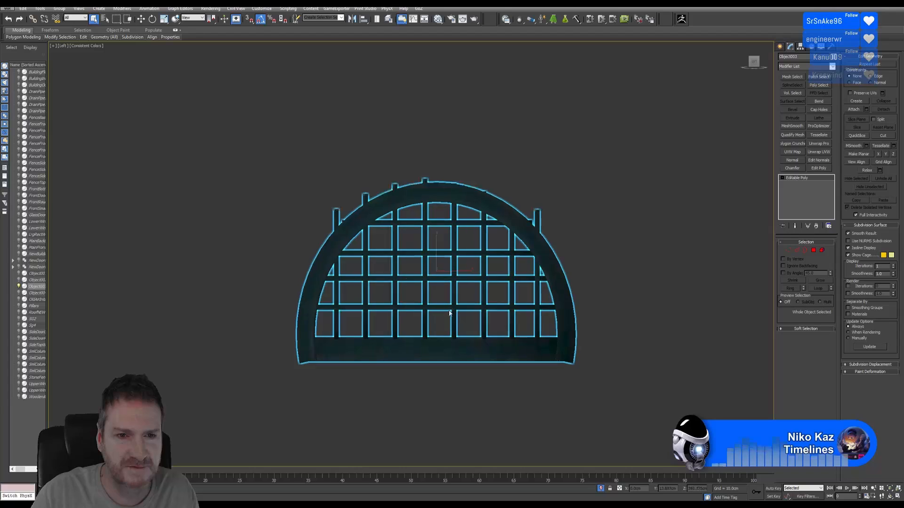
Step: Move the end vertices of the leftmost vertical bar and the top horizontal bar's left end back inside the arch frame
scroll(441, 259, "up", 4)
middle_click_drag(441, 259, 392, 237)
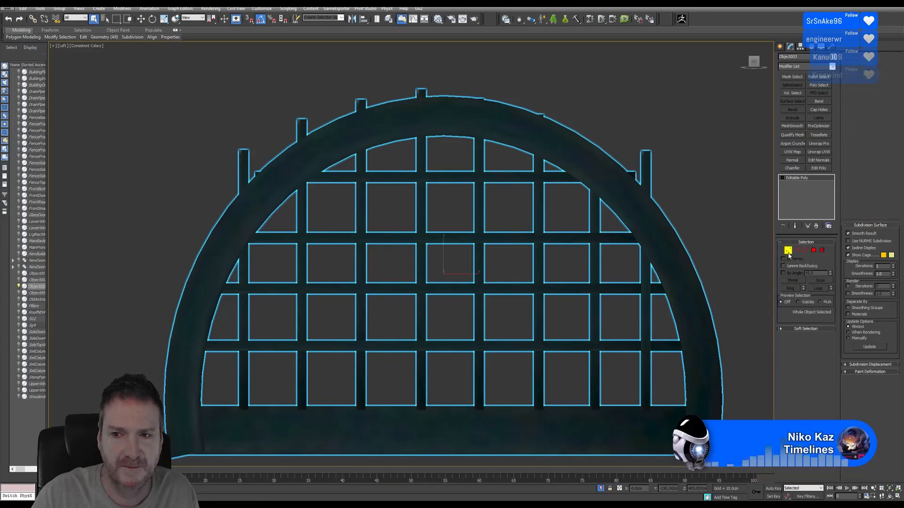
key("1")
left_click_drag(225, 138, 251, 159)
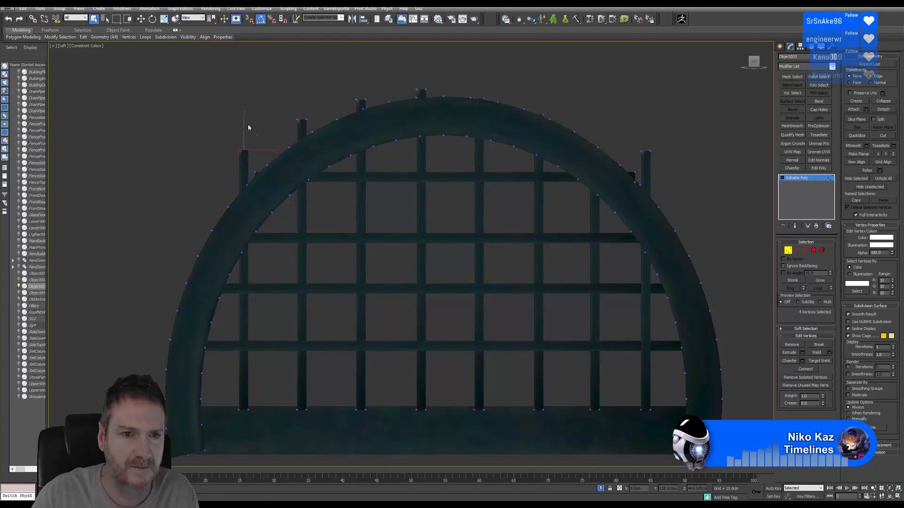
key("w")
left_click_drag(244, 135, 245, 184)
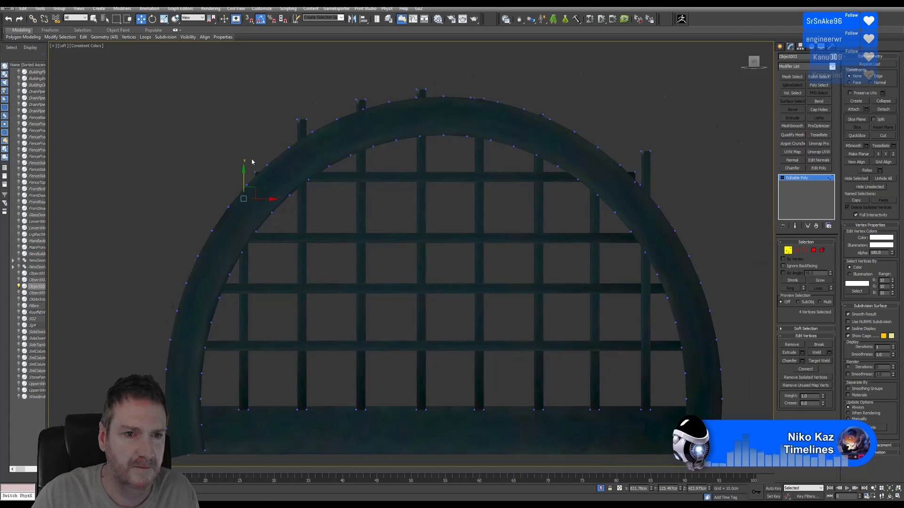
scroll(252, 162, "up", 3)
left_click_drag(271, 214, 325, 189)
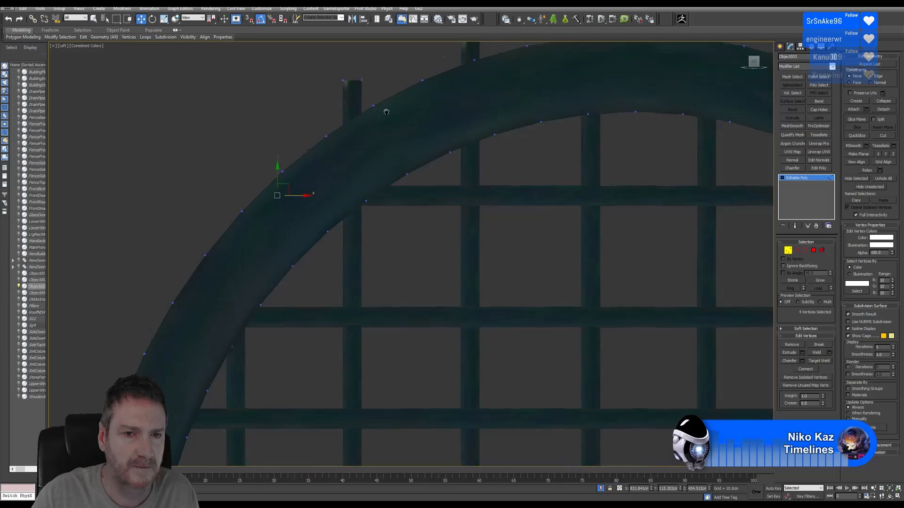
Step: Lower the top vertices of the second and third vertical bars from the left into the arch frame
middle_click_drag(391, 103, 283, 172)
left_click_drag(224, 136, 261, 156)
left_click_drag(244, 122, 245, 176)
left_click_drag(346, 96, 361, 116)
middle_click_drag(441, 97, 277, 121)
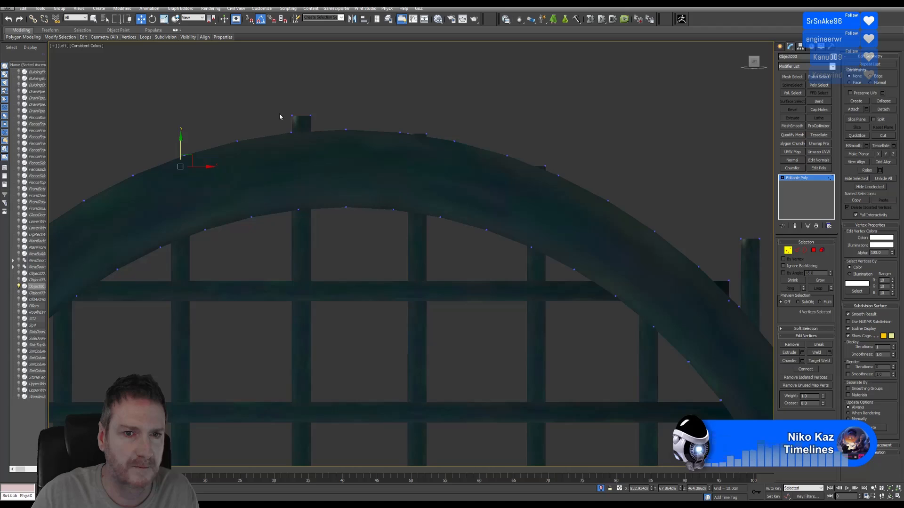
Step: Lower the top vertices of the fourth, fifth and sixth vertical bars from the left into the arch frame
left_click_drag(320, 122, 302, 115)
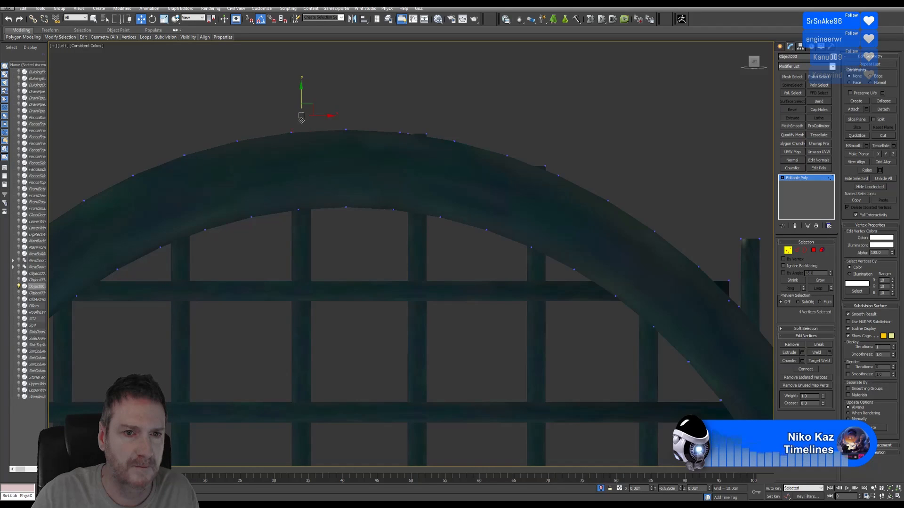
middle_click_drag(573, 156, 400, 135)
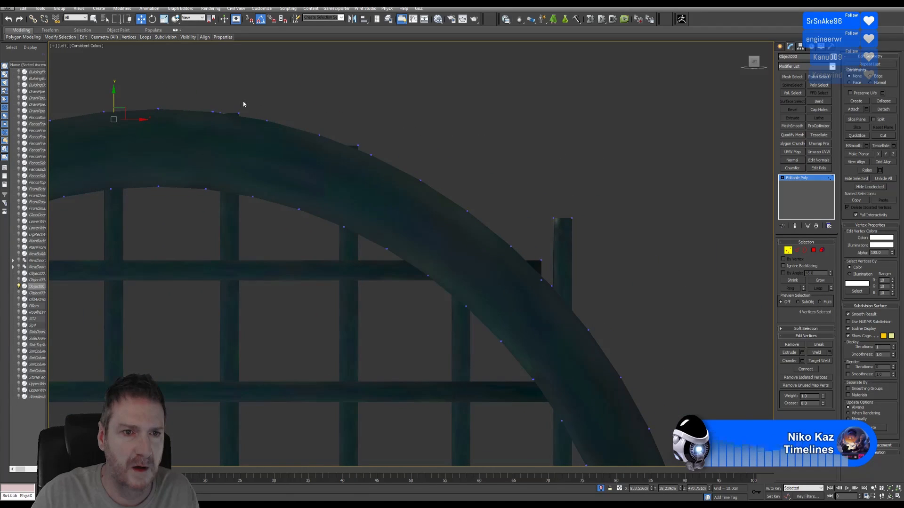
left_click_drag(254, 136, 243, 132)
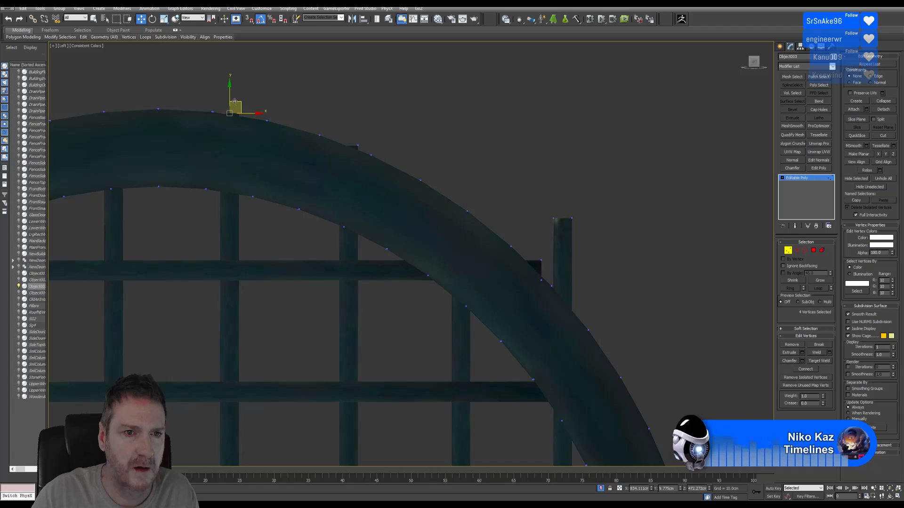
left_click_drag(231, 98, 231, 106)
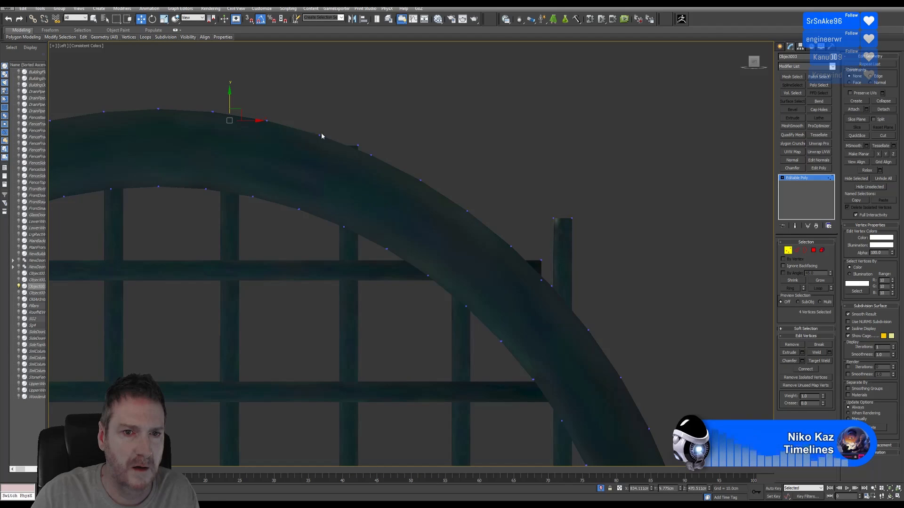
mouse_move(362, 141)
left_mouse_down()
mouse_move(338, 154)
mouse_move(350, 135)
left_mouse_up()
middle_click_drag(486, 192, 293, 116)
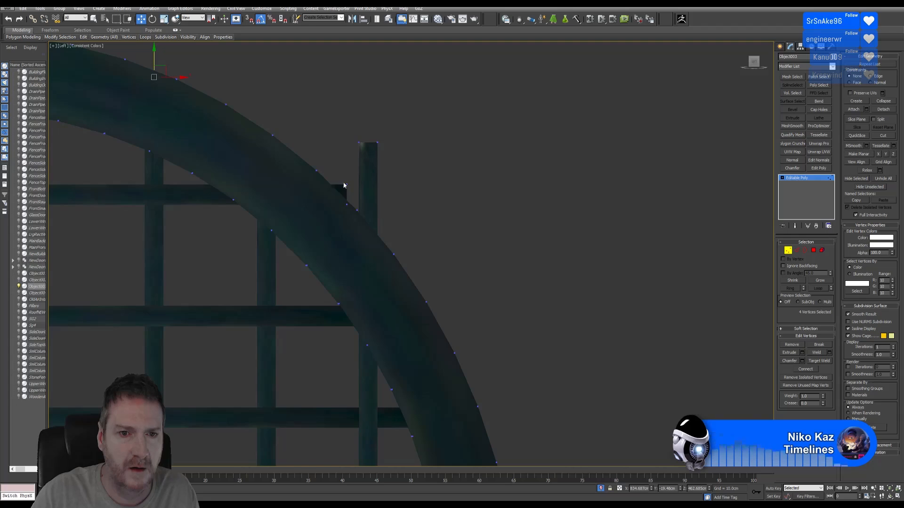
Step: Move the top horizontal bar's right end and the rightmost vertical bar's top vertices inside the arch frame, and leave vertex editing
left_click_drag(339, 208, 337, 194)
left_click_drag(396, 155, 370, 220)
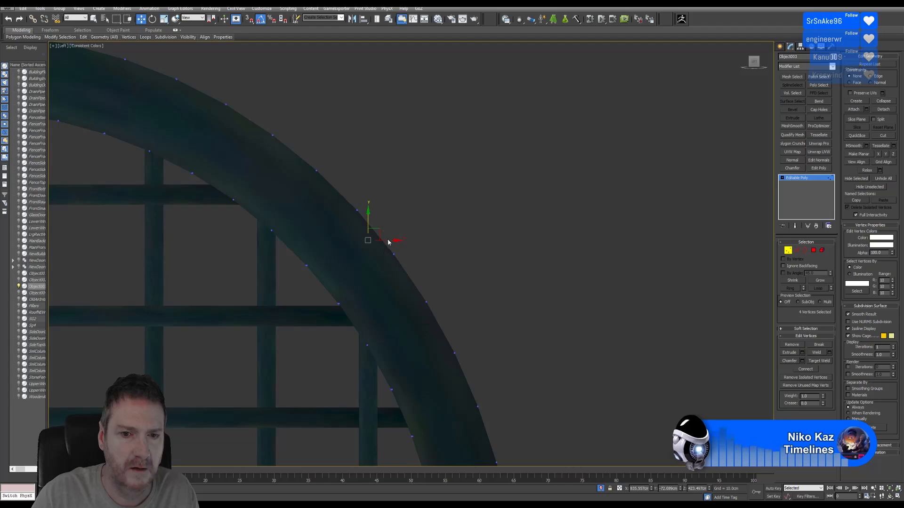
scroll(376, 257, "down", 8)
middle_click_drag(376, 257, 442, 228)
left_click(789, 250)
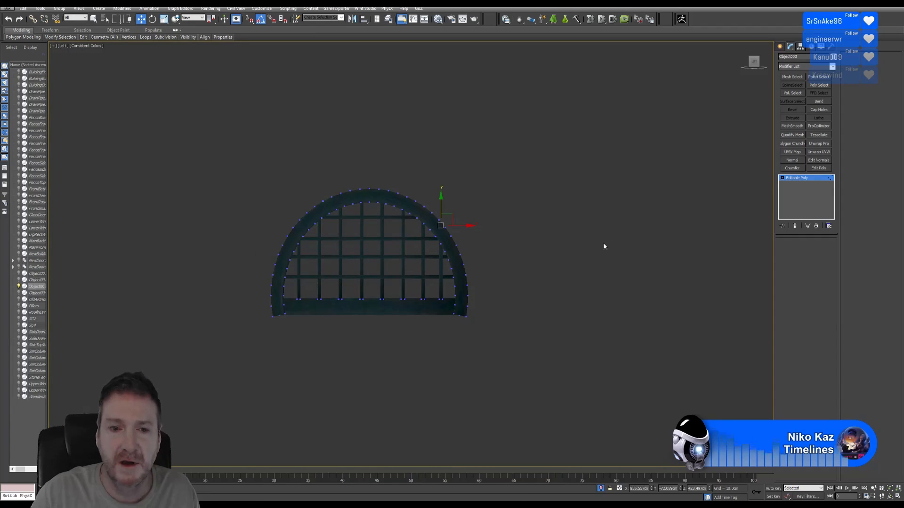
middle_click_drag(492, 200, 500, 200)
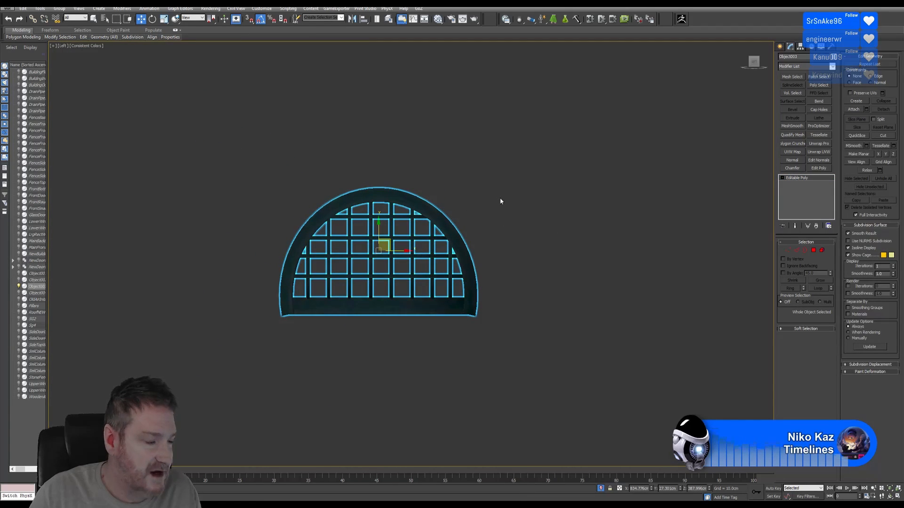
Step: Add an Unwrap UVW modifier to the arch and flatten the UV mapping of all its polygons
left_click(819, 151)
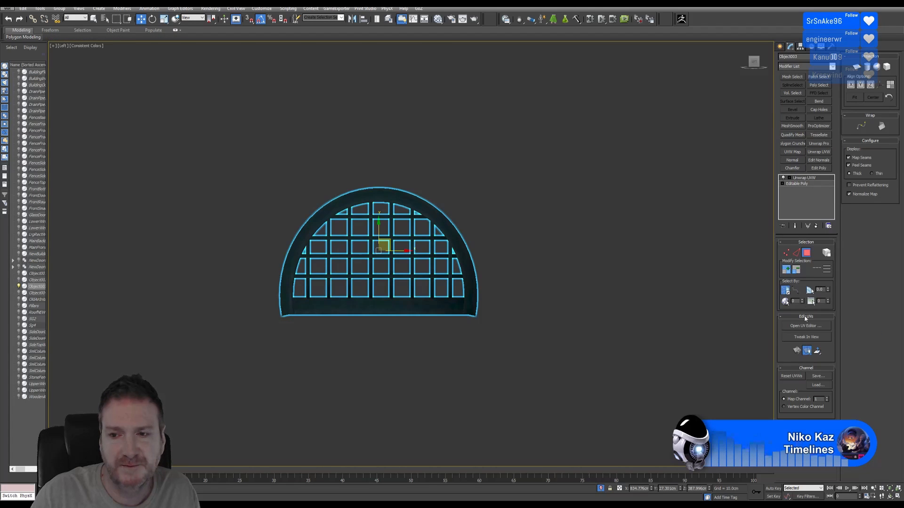
left_click(800, 327)
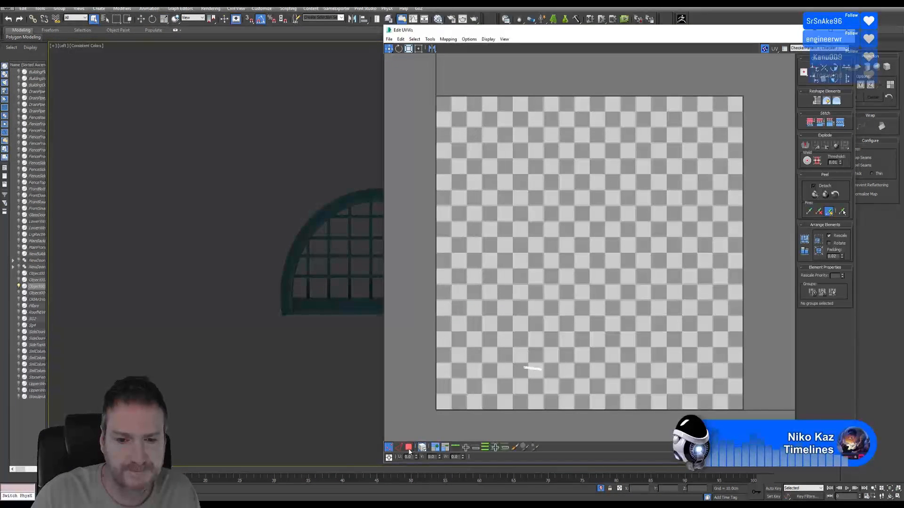
left_click(409, 447)
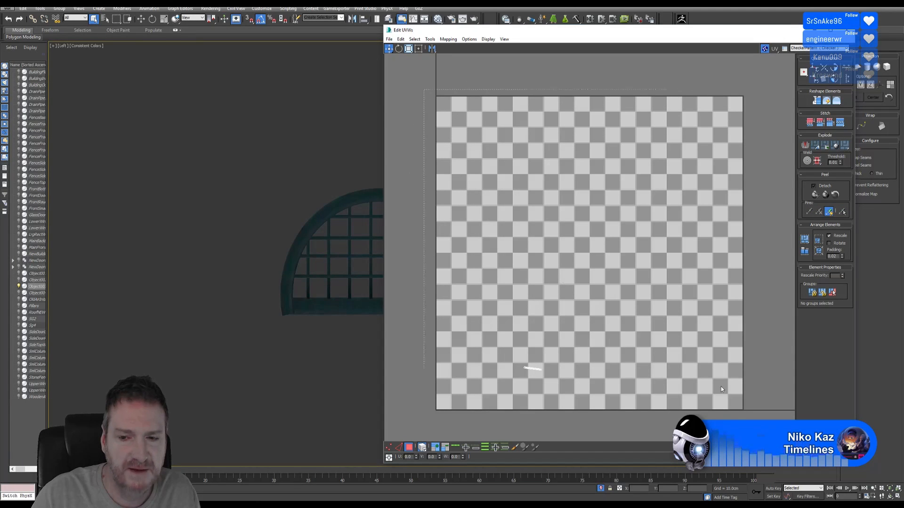
key("ctrl+a")
left_click(448, 39)
left_click(424, 49)
left_click(111, 47)
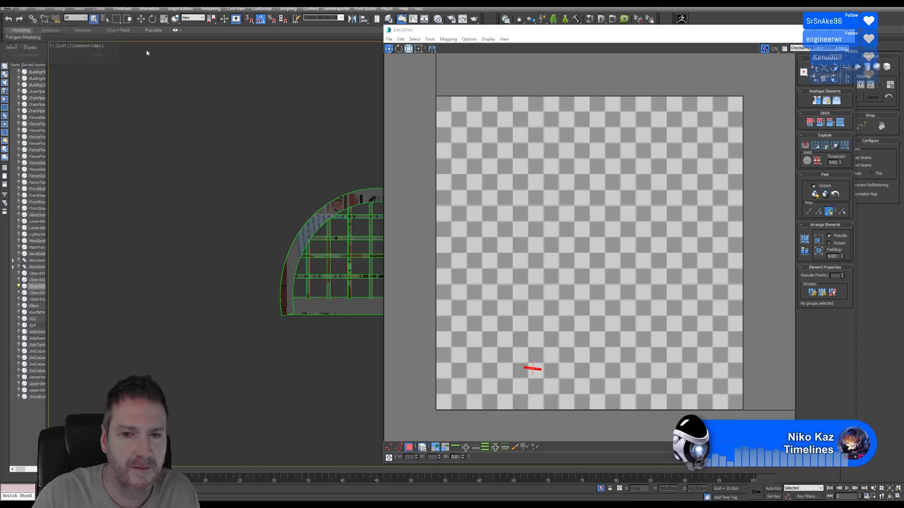
left_click(846, 30)
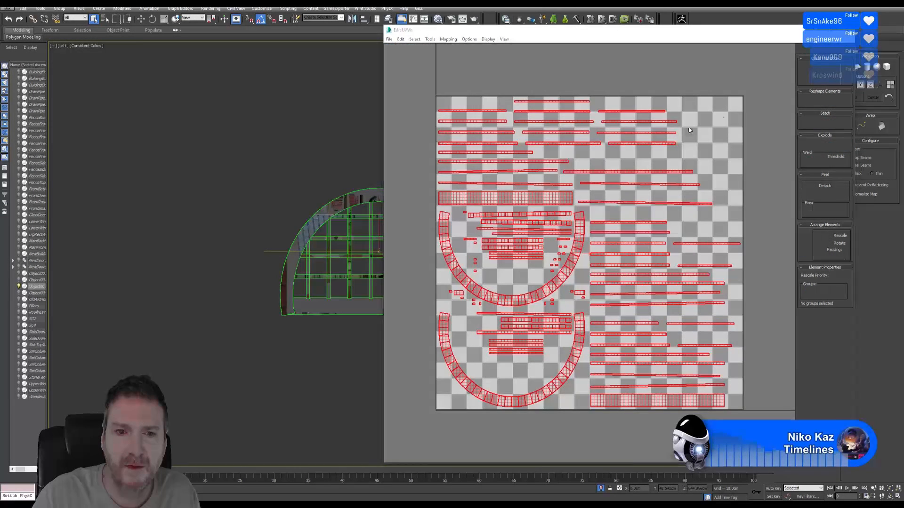
Step: Turn off the map seams display for the arch and leave polygon selection
middle_click_drag(418, 201, 416, 212)
left_click(859, 158)
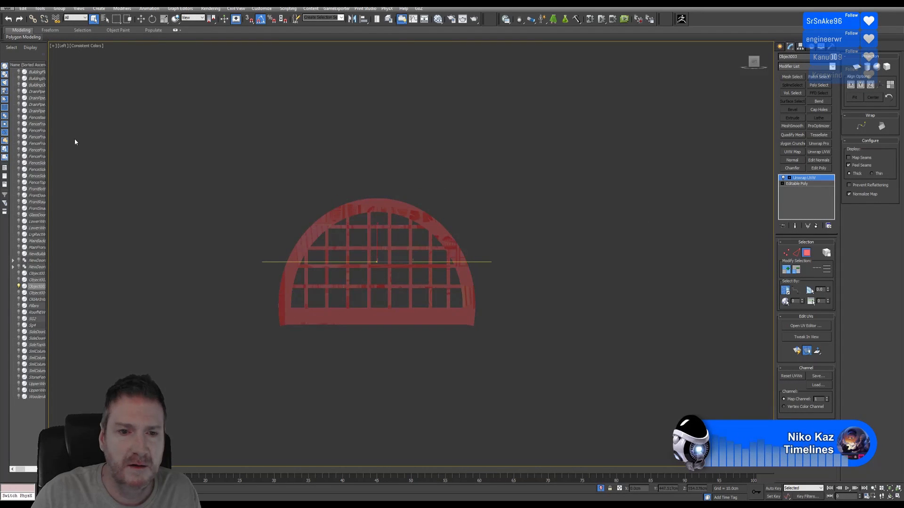
left_click(806, 254)
Step: Rename the arch object SideWindowArchT and copy the name for reuse
left_click(794, 57)
type("SideW")
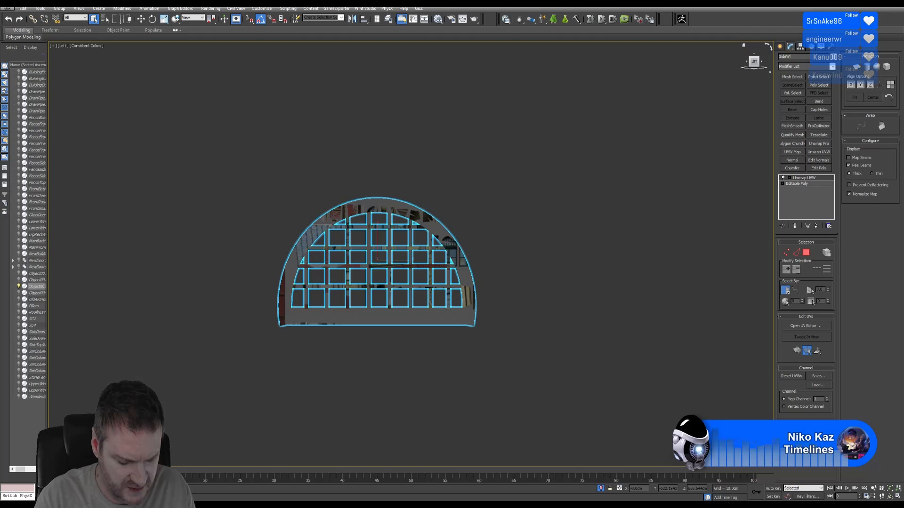
type("indowArch")
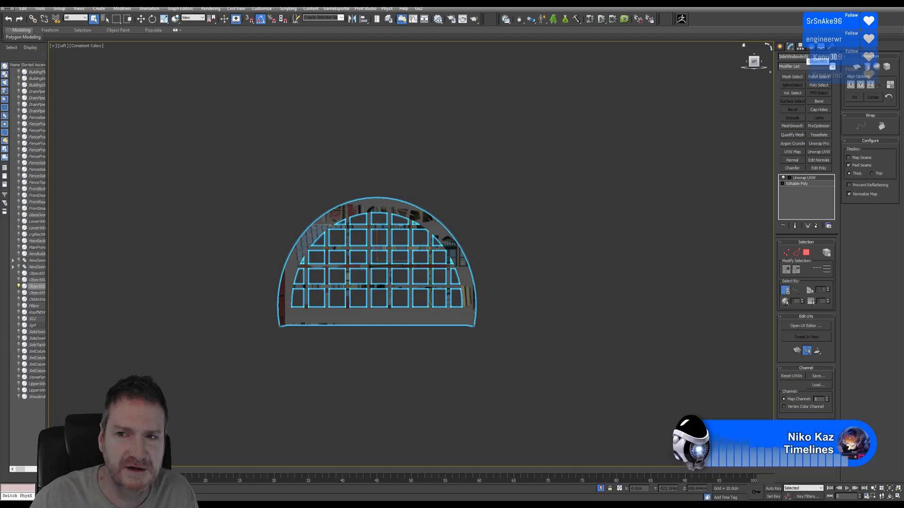
type("T")
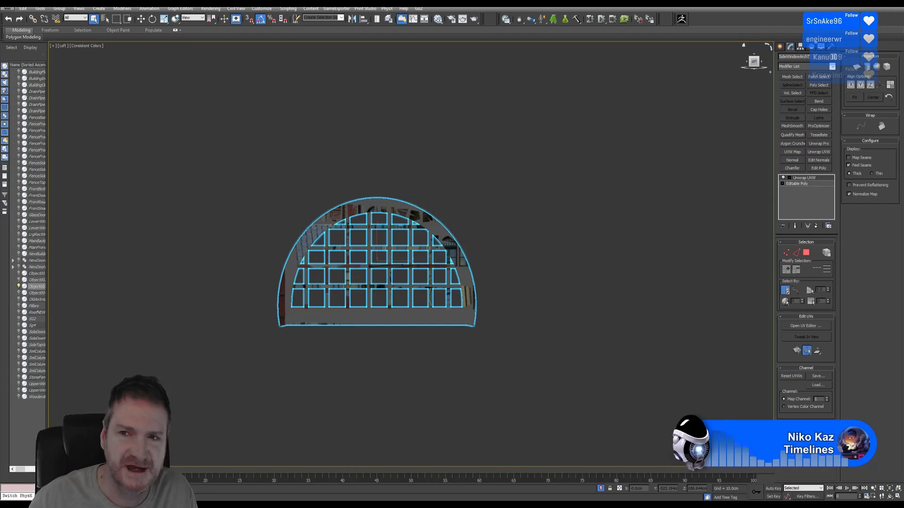
key("Return")
key("ctrl+c")
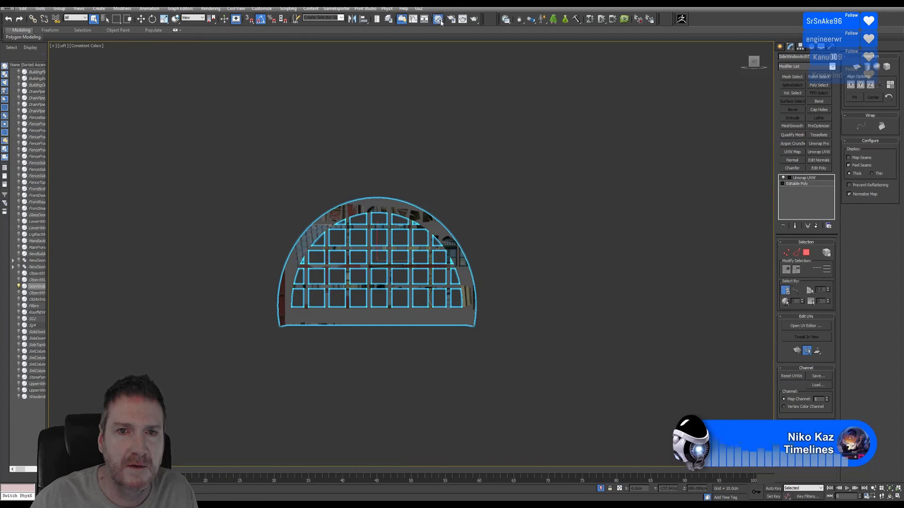
Step: Create a Standard material named SideWindowArchT in the Slate Material Editor and assign it to the selected arch
key("m")
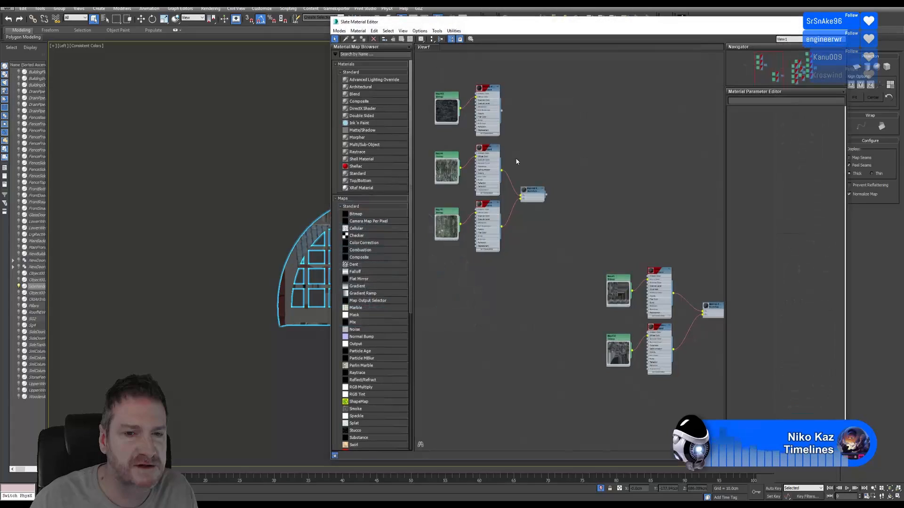
middle_click_drag(529, 308, 562, 250)
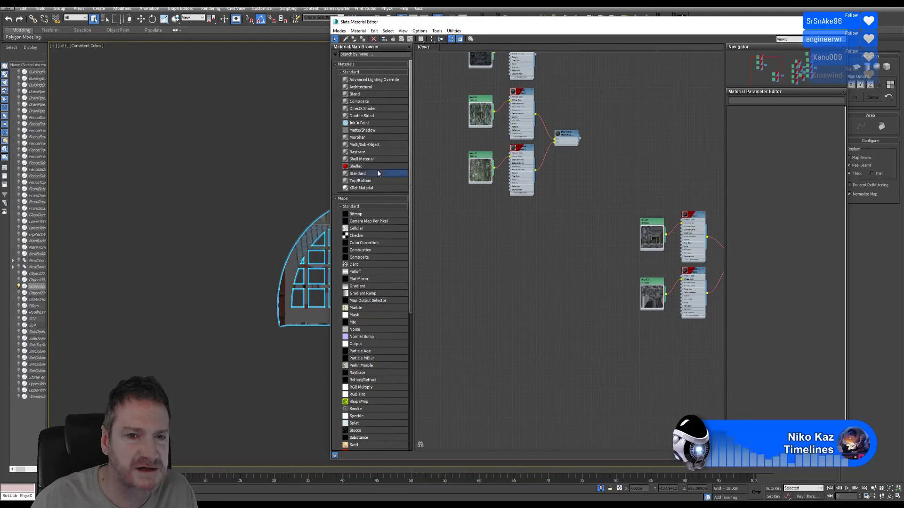
left_click_drag(530, 244, 526, 243)
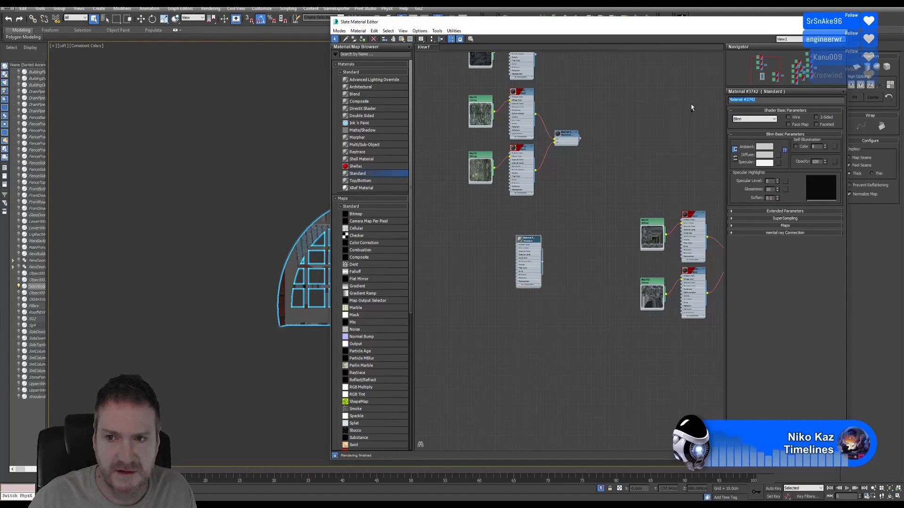
key("ctrl+v")
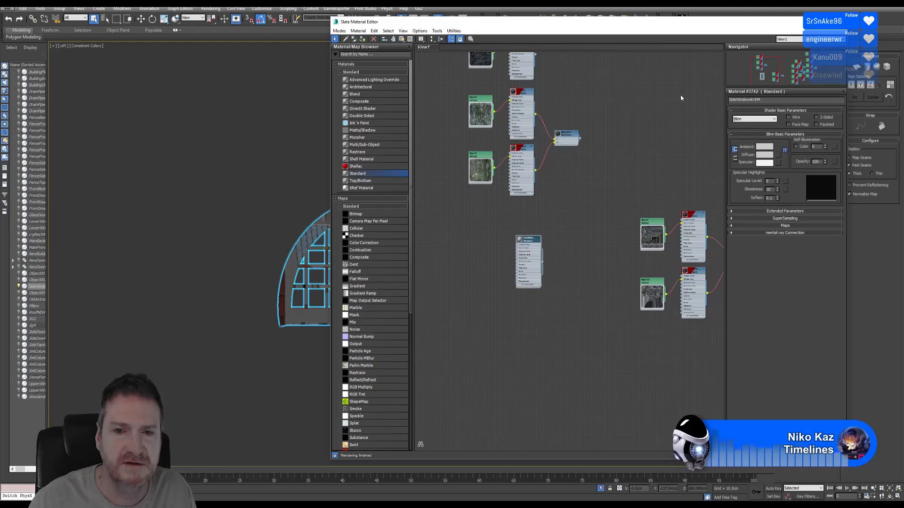
right_click(527, 241)
left_click(541, 251)
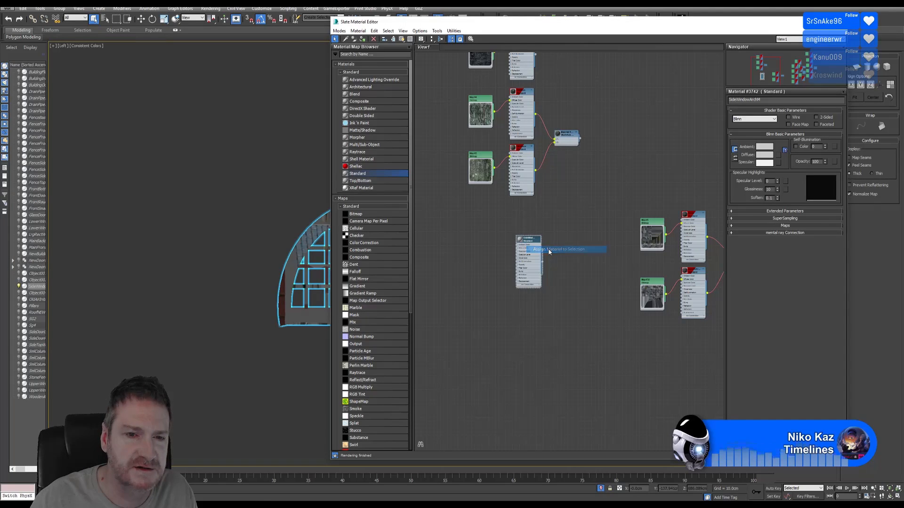
key("m")
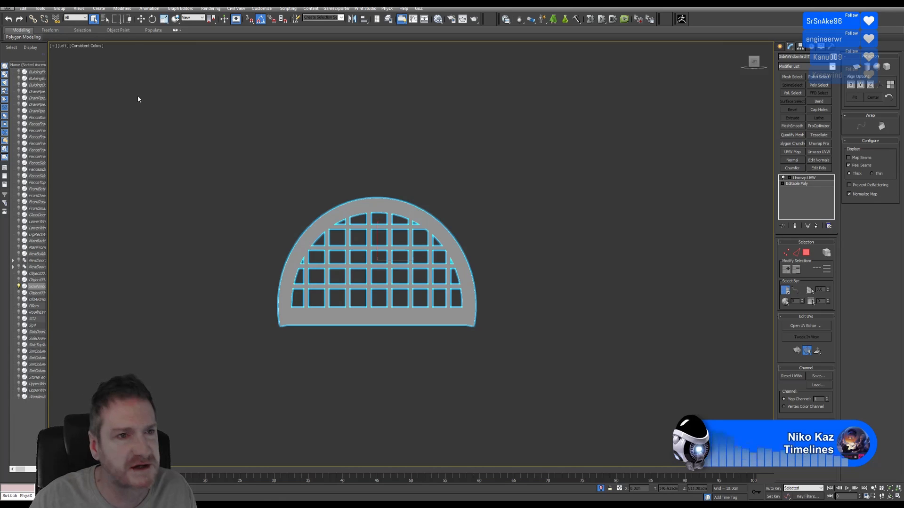
Step: Export the selected arch as the FBX file SideWindowArchT in the UVW_Fixed folder with the current export settings
left_click(6, 8)
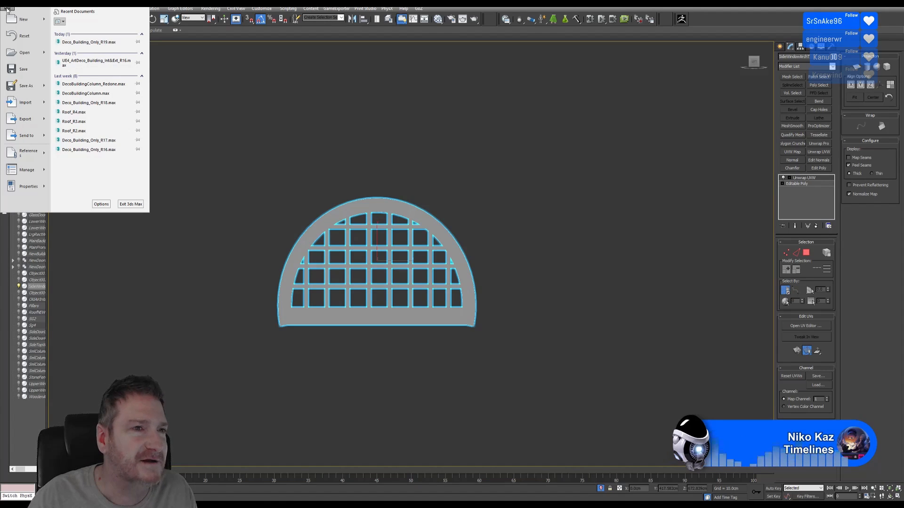
mouse_move(25, 118)
left_click(105, 61)
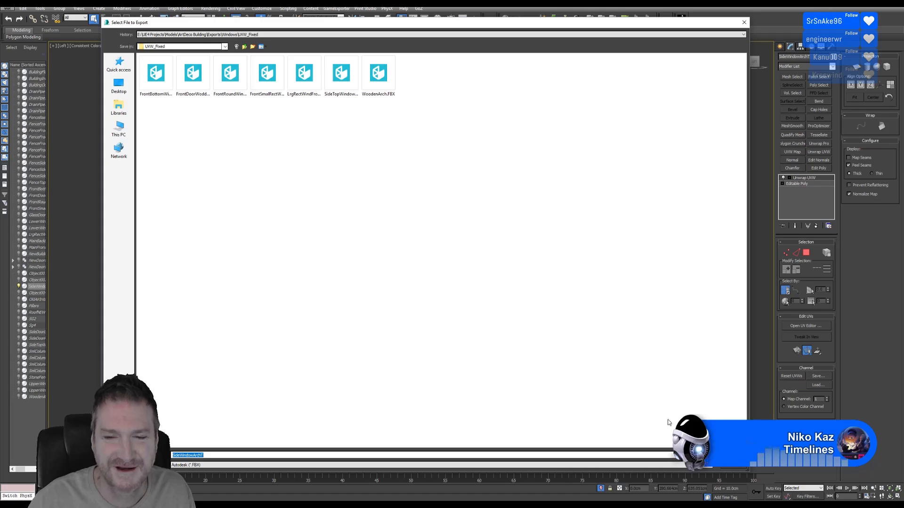
key("Return")
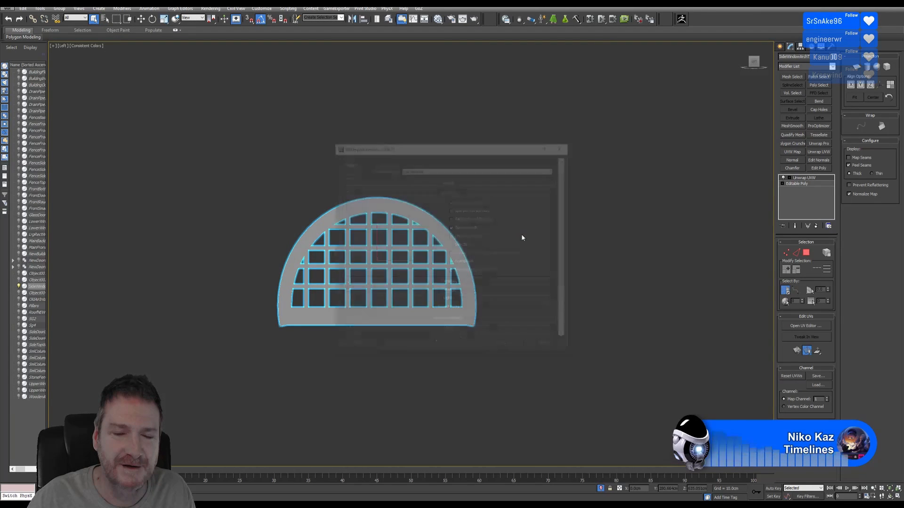
left_click(502, 346)
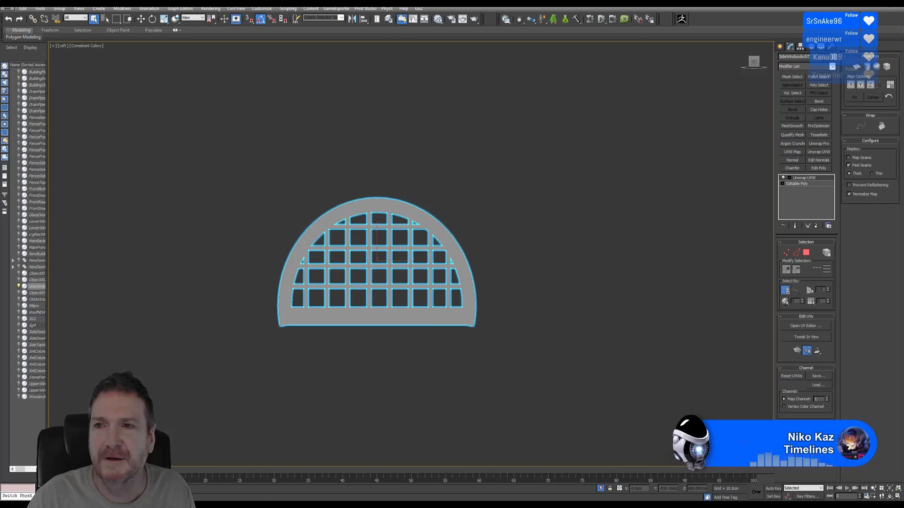
Step: Switch to Substance Painter and save the open door arch project as FDoorWoodenArch in the UVW_Fixed folder
key("super+d")
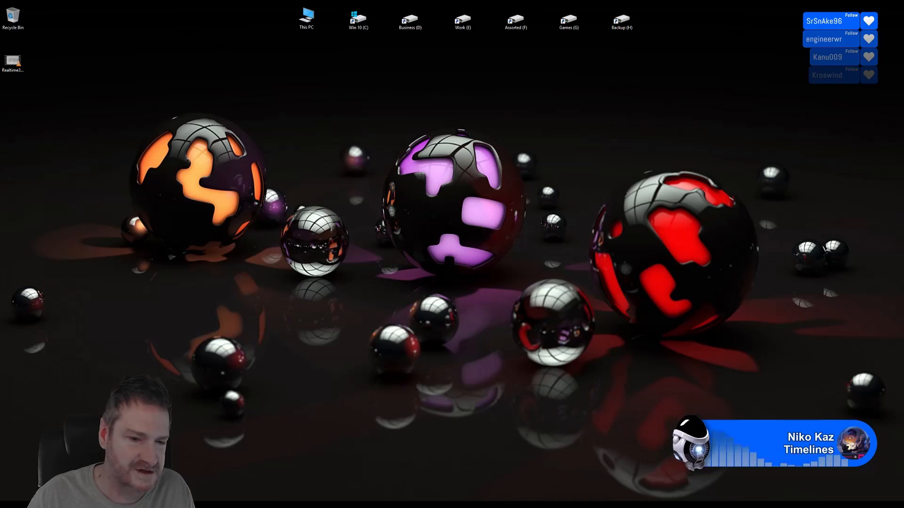
key("alt+Tab")
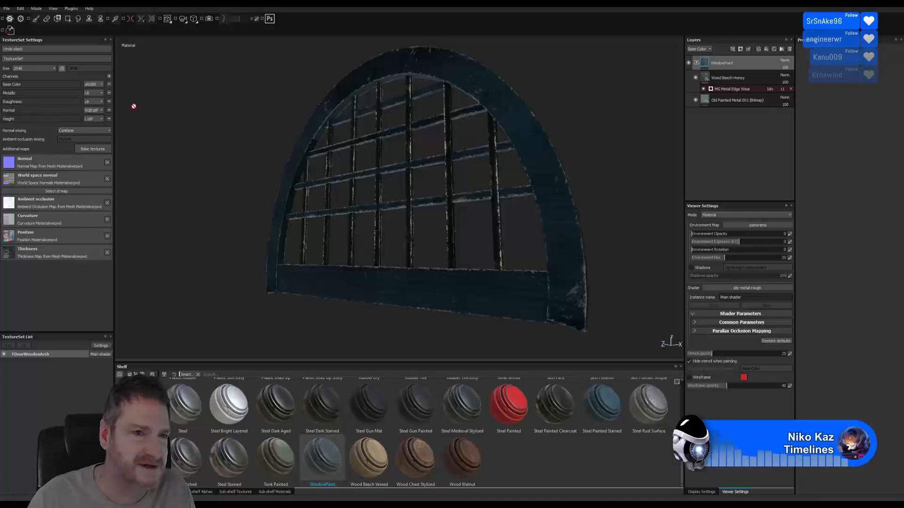
left_click(4, 10)
left_click(18, 67)
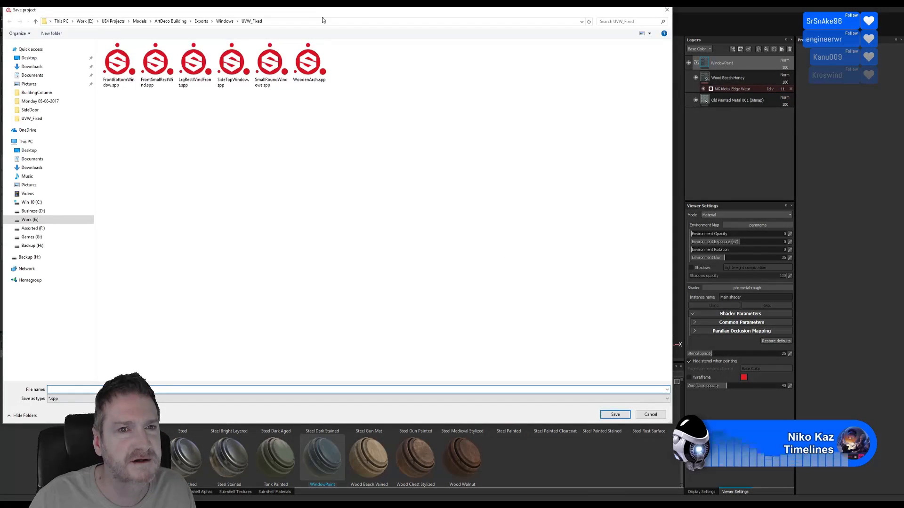
left_click_drag(319, 17, 440, 61)
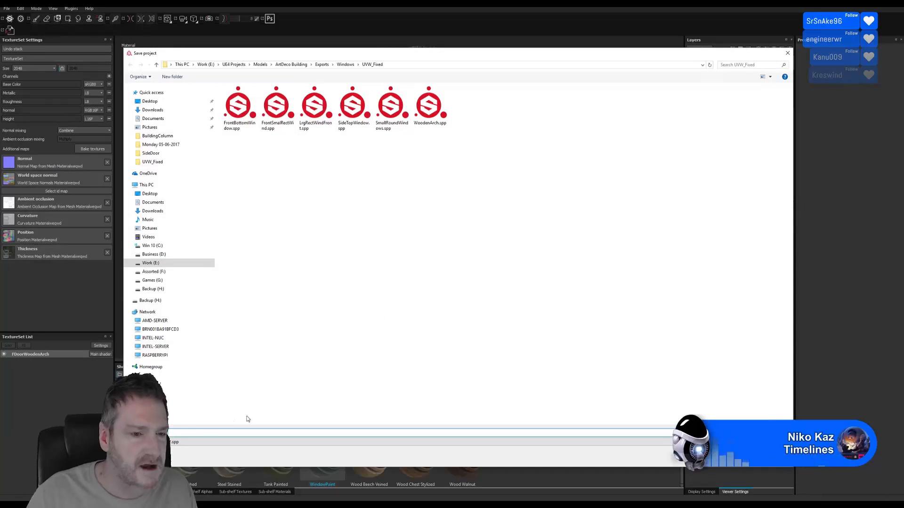
type("FDoorWoodenArch")
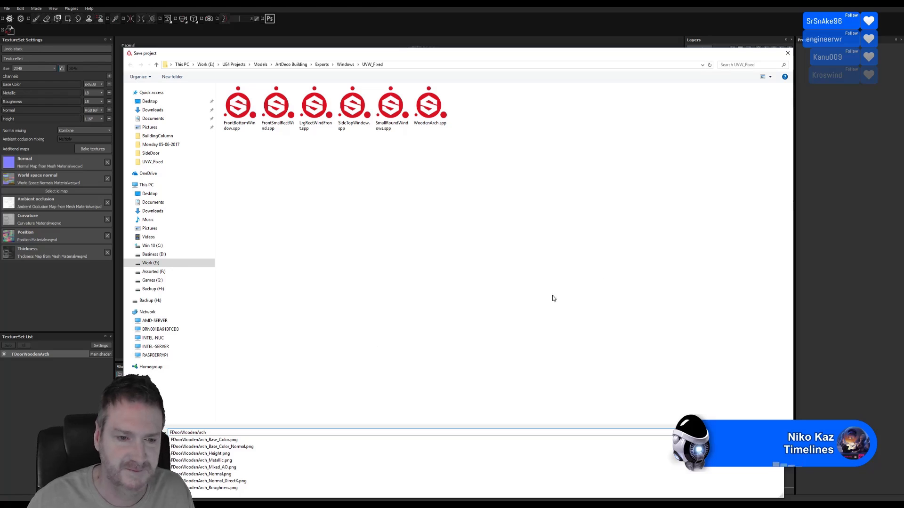
left_click(735, 385)
left_click(727, 456)
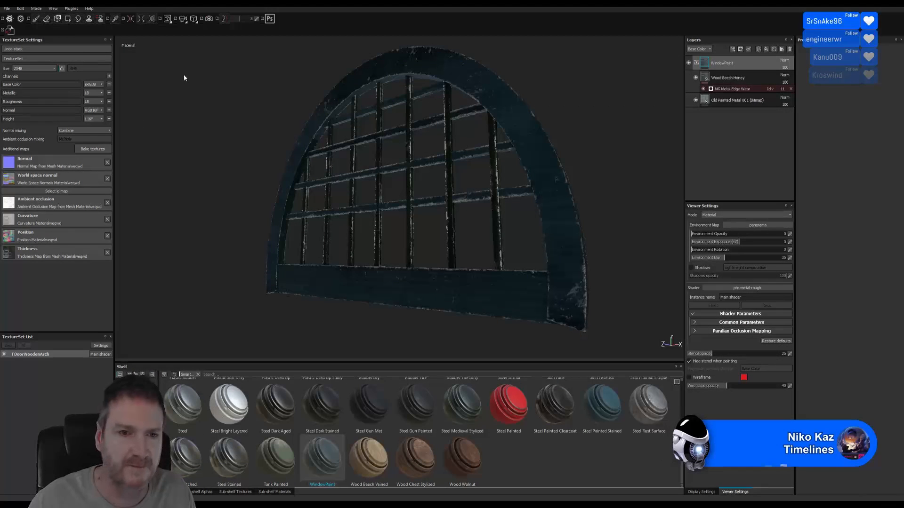
Step: Create a new project from the SideWindowArchT.FBX mesh in the UVW_Fixed folder with DirectX normals at 2048 resolution
left_click(7, 8)
left_click(14, 17)
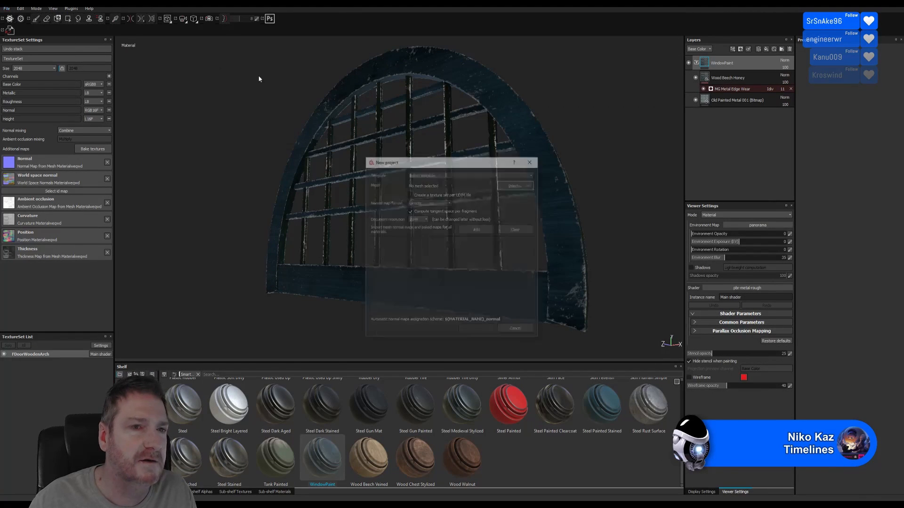
left_click(511, 184)
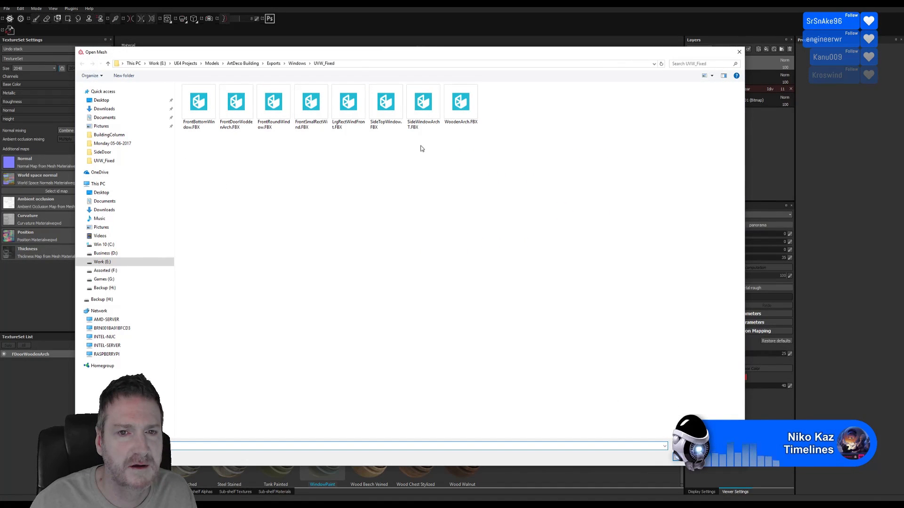
double_click(423, 104)
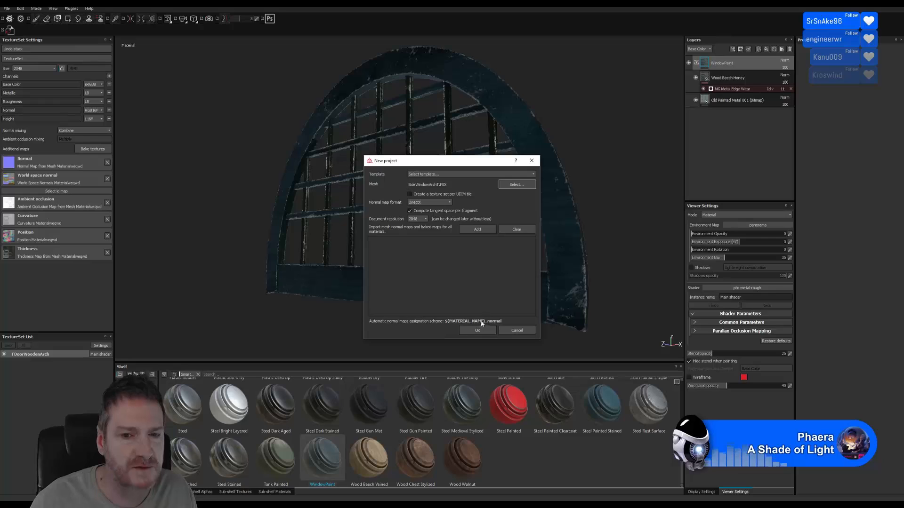
left_click(473, 330)
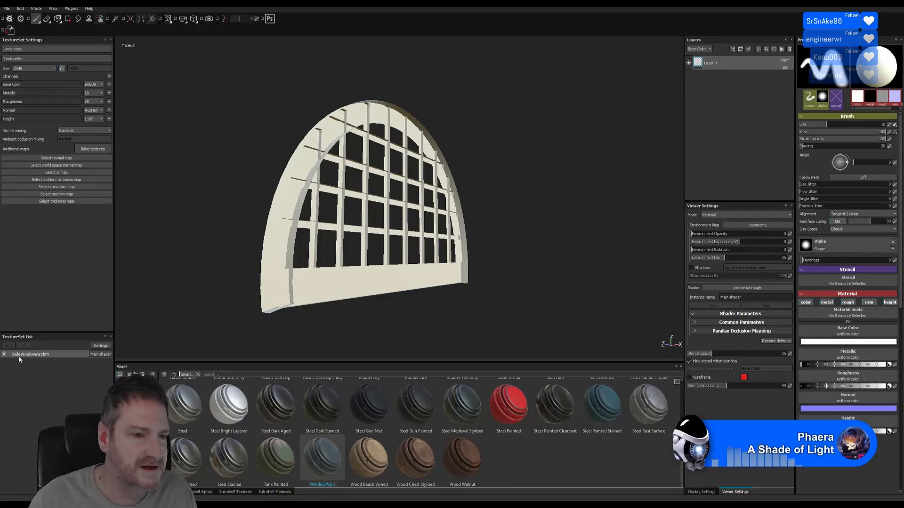
left_click(31, 355)
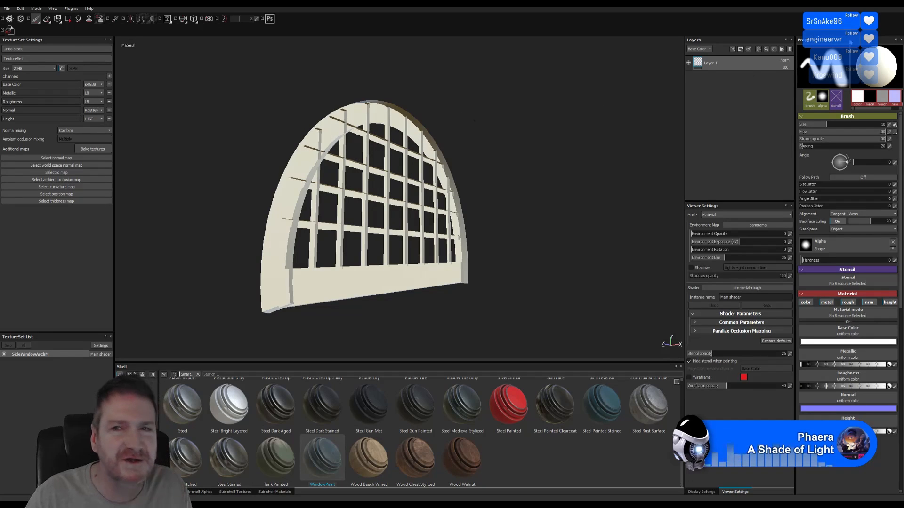
Step: Switch to 3ds Max, flip the side window arch's normals with a Normal modifier and collapse its stack to Editable Poly
left_click(865, 6)
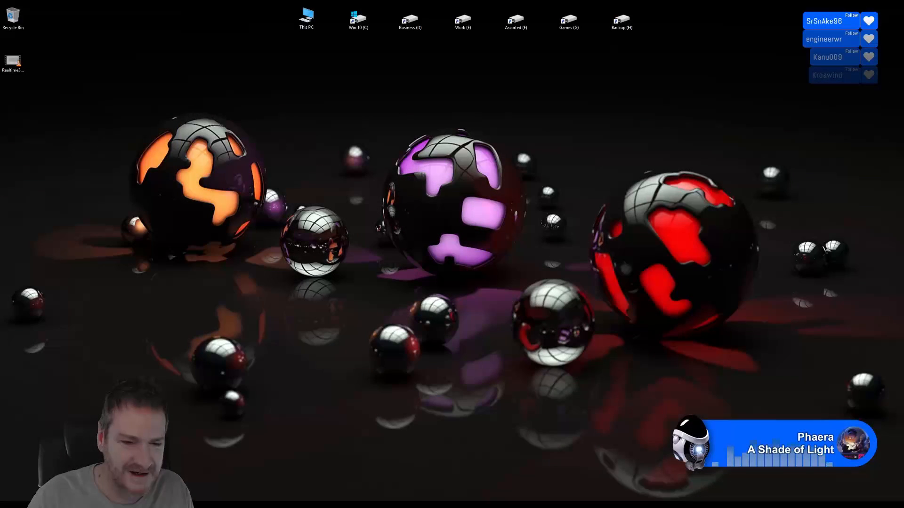
key("alt+Tab")
left_click(790, 161)
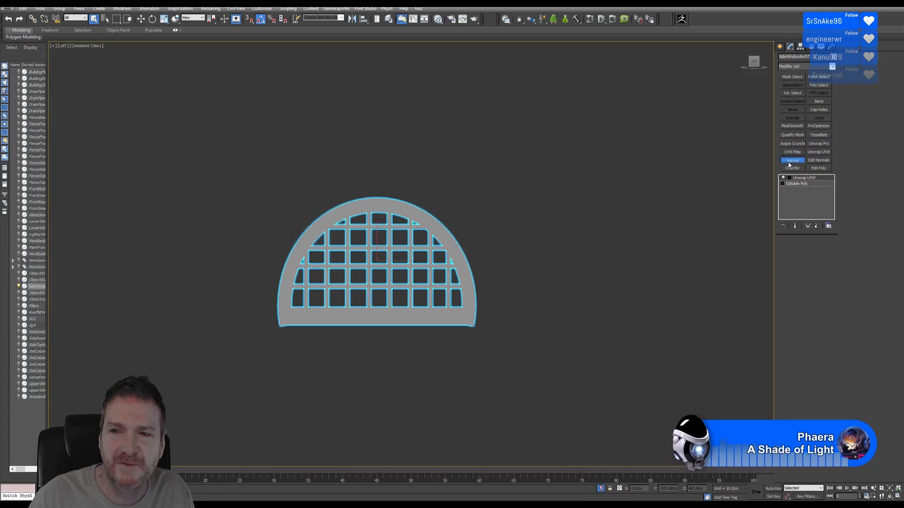
left_click(807, 250)
right_click(801, 177)
left_click(826, 248)
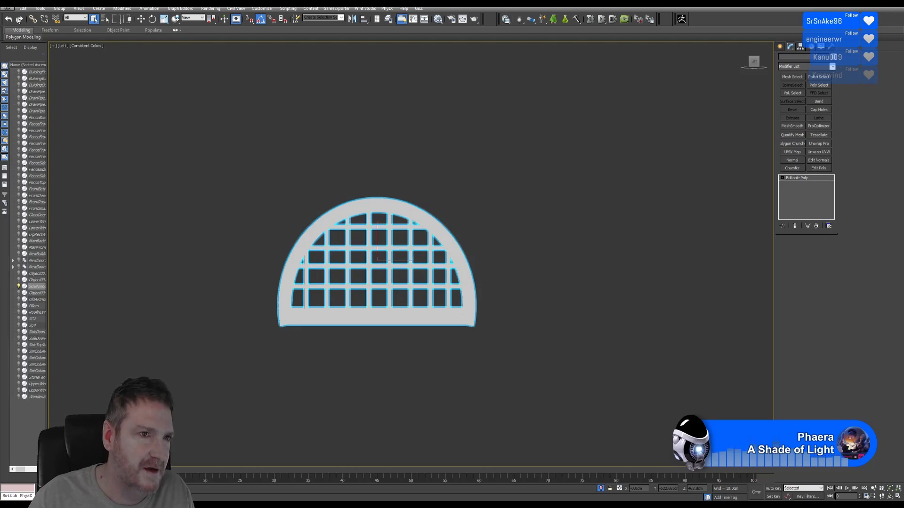
Step: Export the selected arch again as FBX, overwriting SideWindowArchT.FBX in the UVW_Fixed folder
left_click(7, 8)
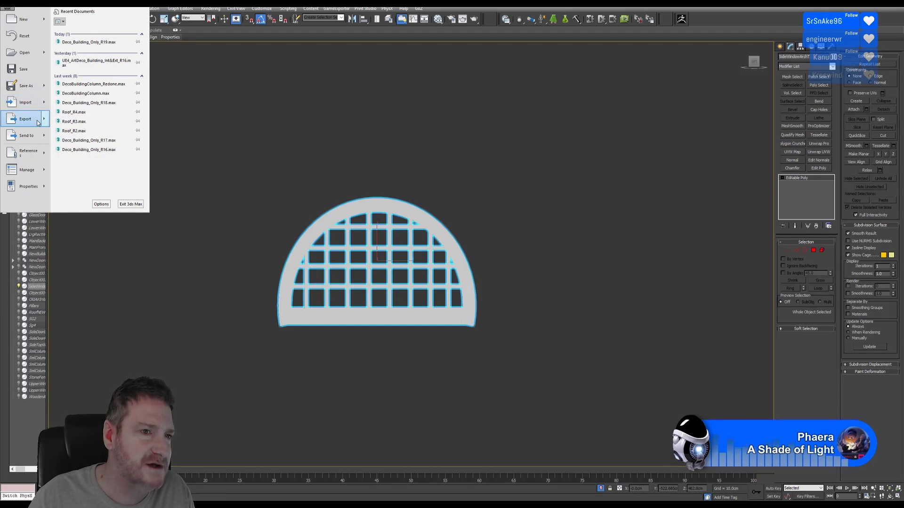
mouse_move(38, 121)
left_click(77, 57)
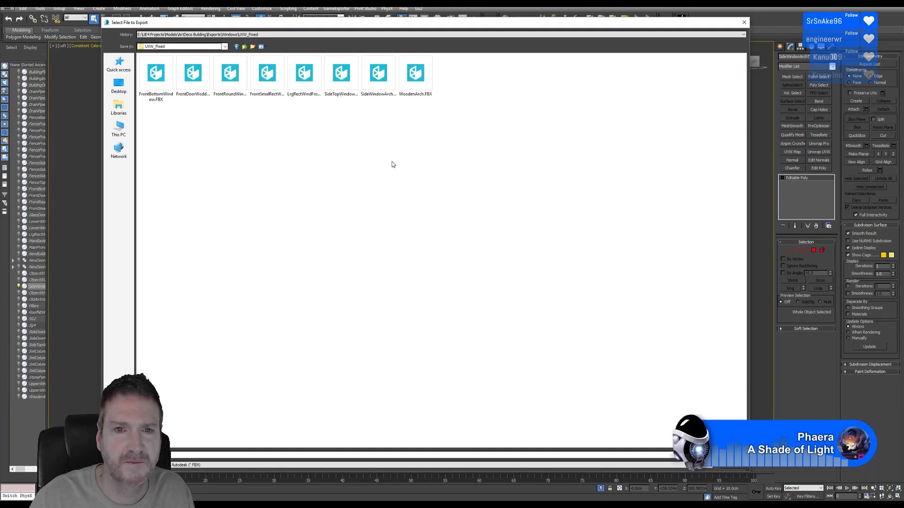
left_click(387, 84)
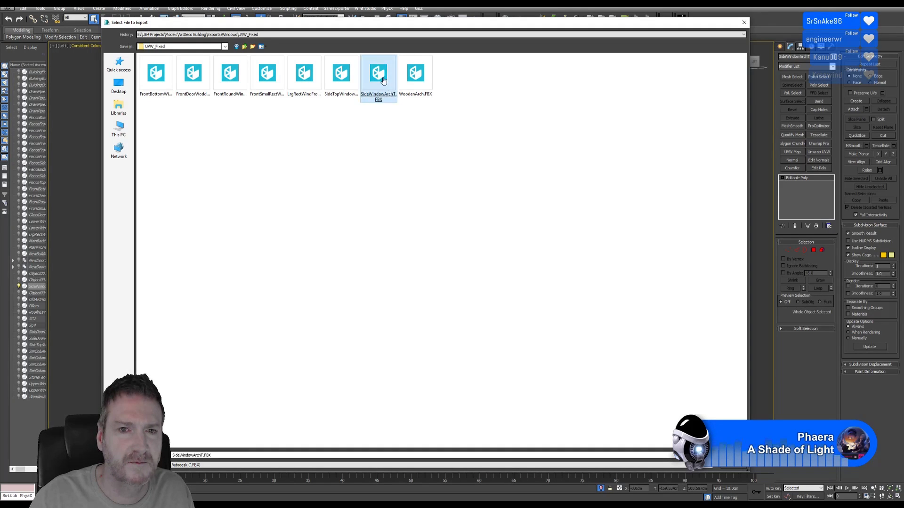
key("Return")
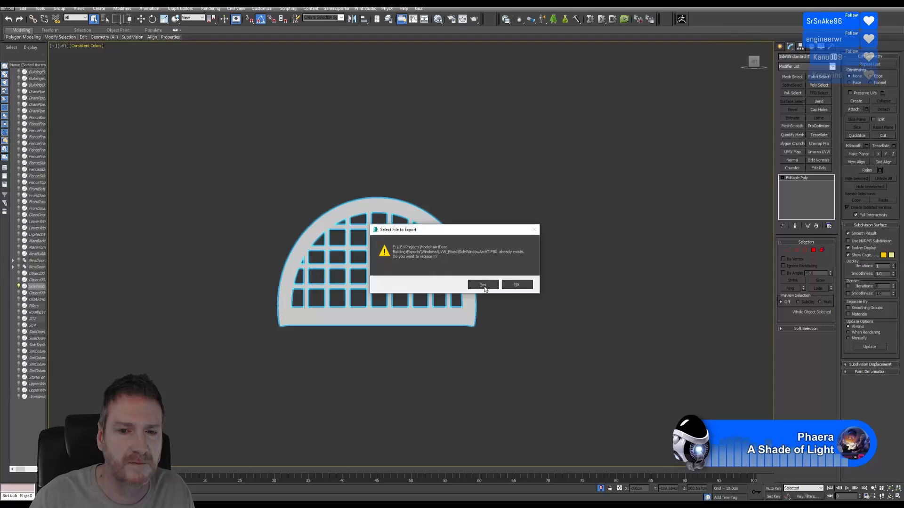
left_click(487, 285)
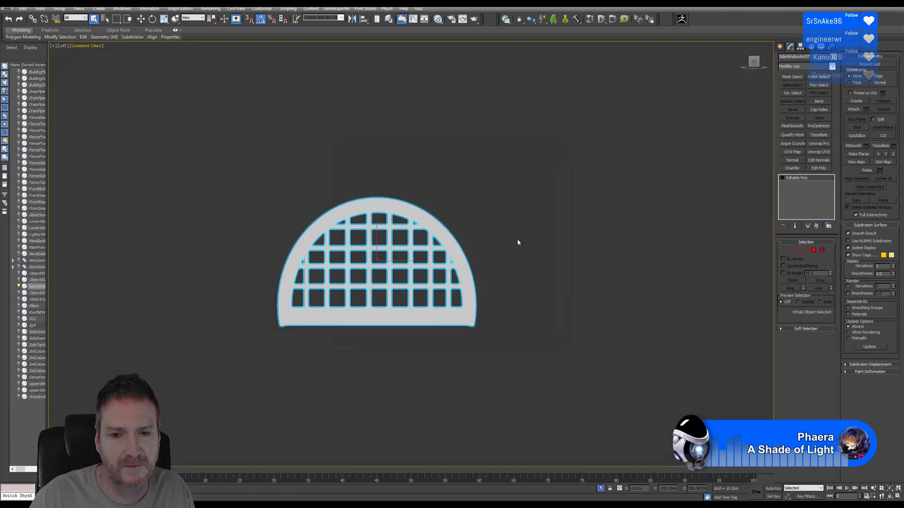
left_click(505, 349)
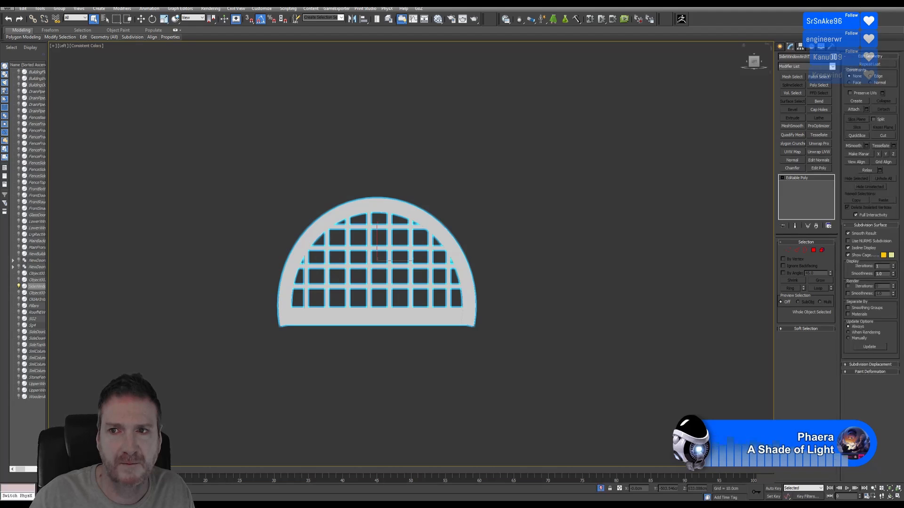
Step: Switch back to Substance Painter and reload the re-exported SideWindowArchT.FBX as the project's mesh
key("super+d")
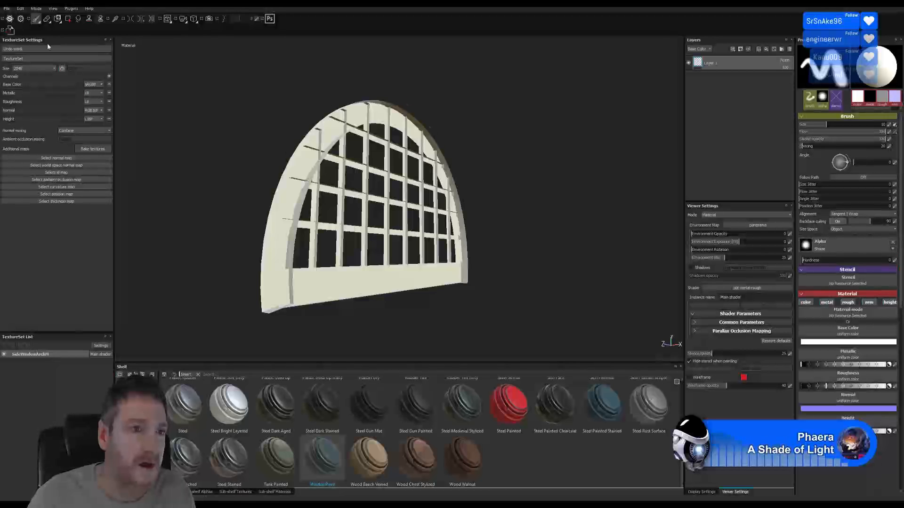
left_click(20, 9)
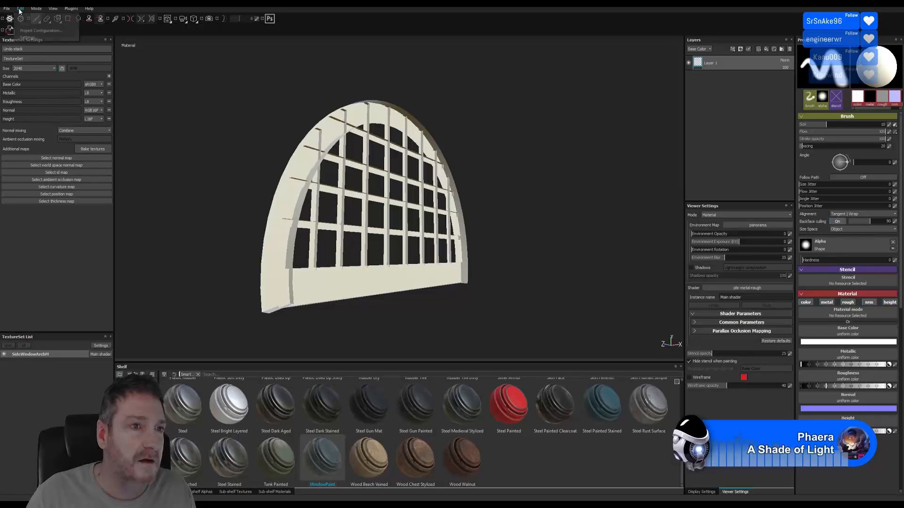
left_click(41, 31)
left_click(519, 228)
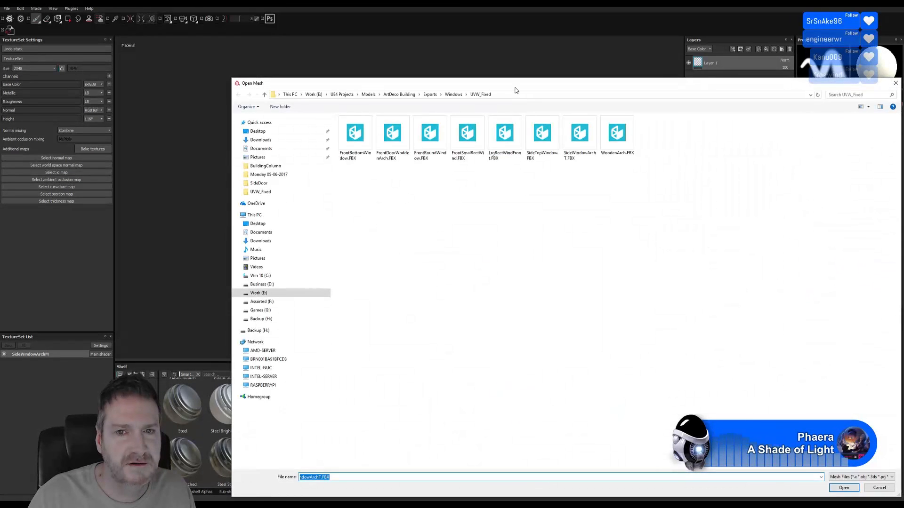
left_click_drag(515, 88, 365, 81)
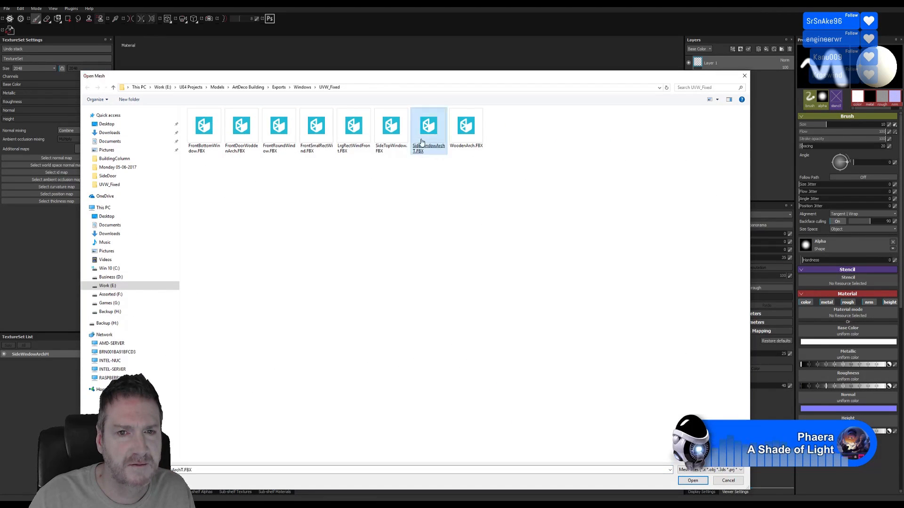
double_click(428, 126)
left_click(473, 278)
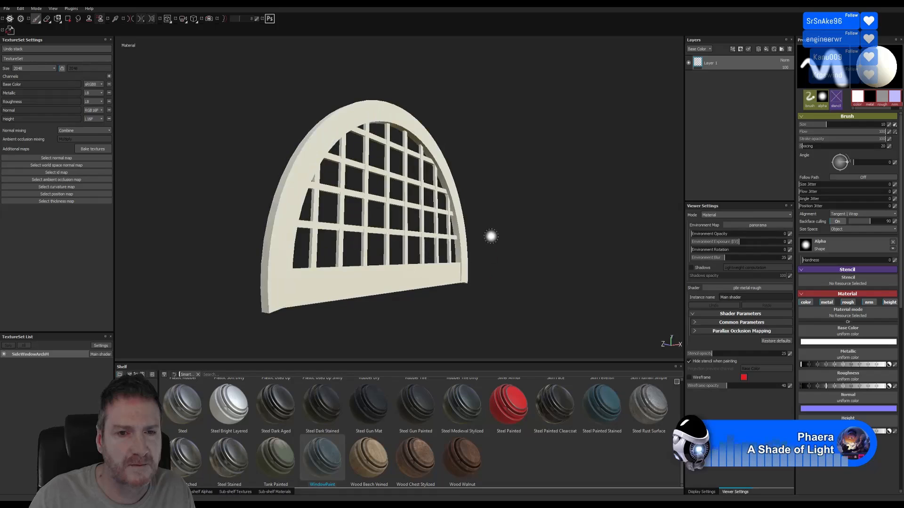
Step: Bake the arch's mesh maps using the low poly mesh as the high poly mesh, and close the log
left_click(92, 148)
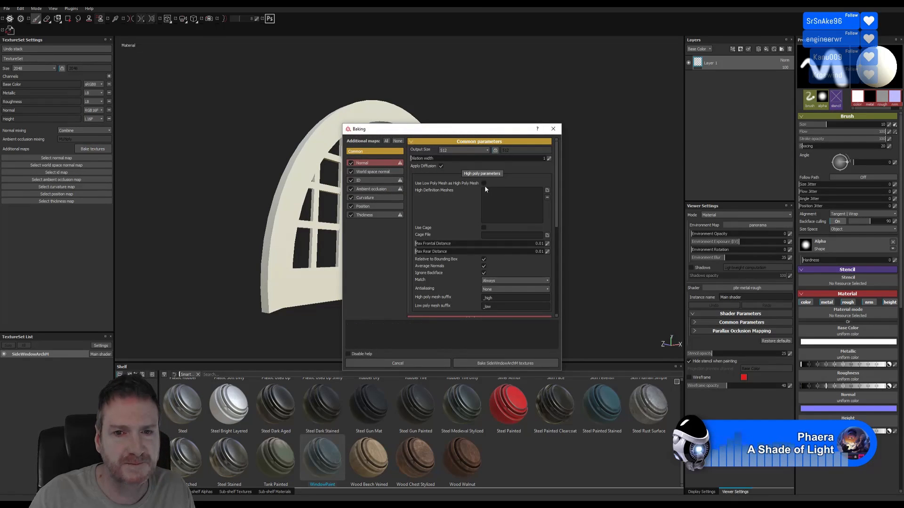
left_click(484, 183)
left_click(499, 364)
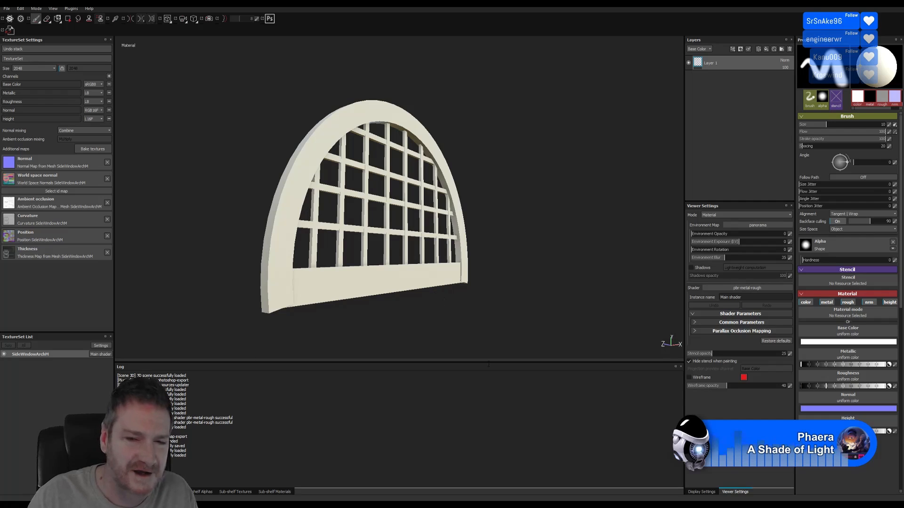
left_click(681, 368)
Step: Apply the WindowPaint smart material to the arch and remove the empty Layer 1
left_click_drag(322, 470, 735, 120)
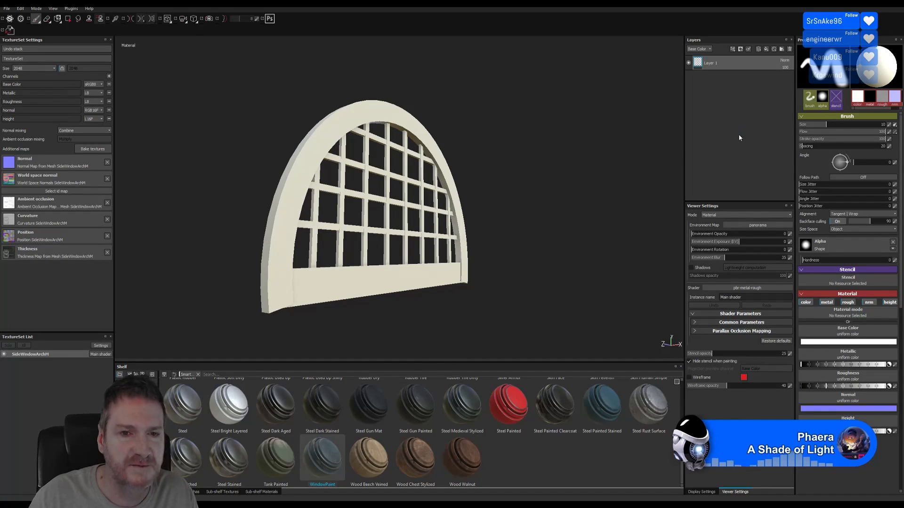
left_click(730, 62)
right_click(730, 62)
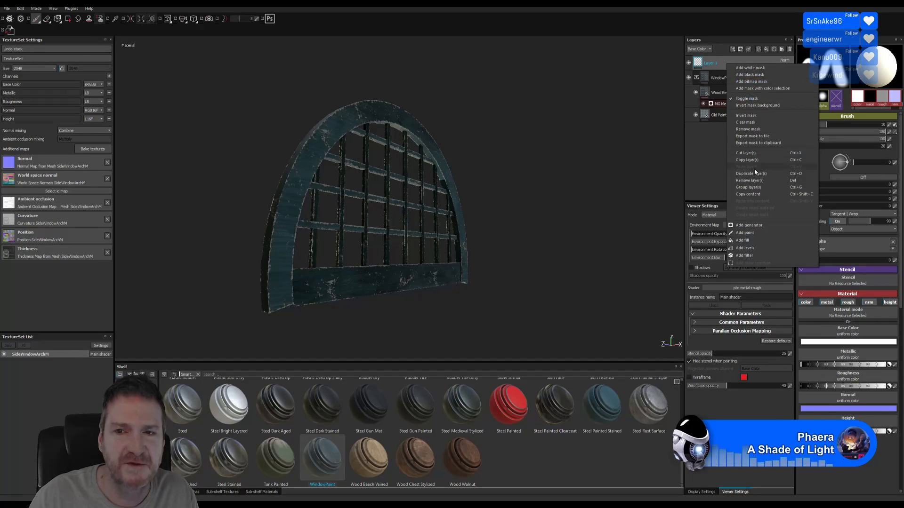
left_click(752, 180)
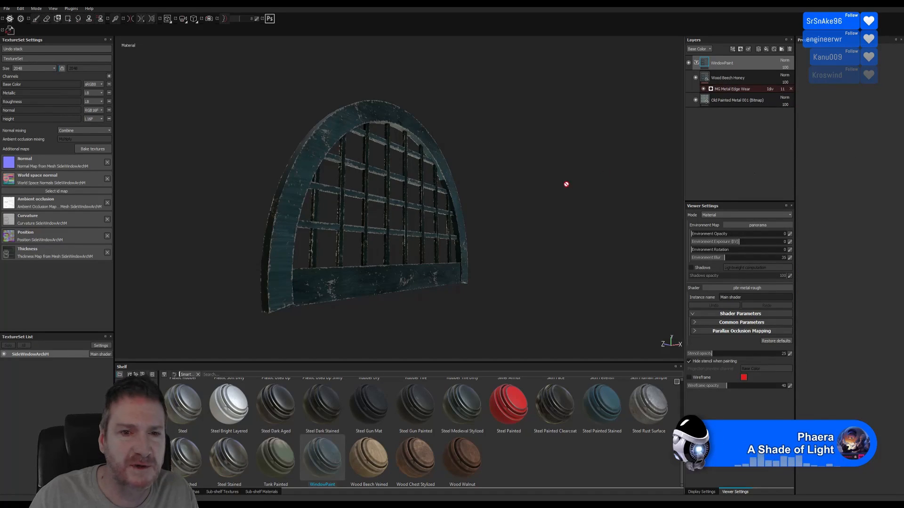
Step: Save the project as SideWindowArchT in the UVW_Fixed folder
left_click(7, 9)
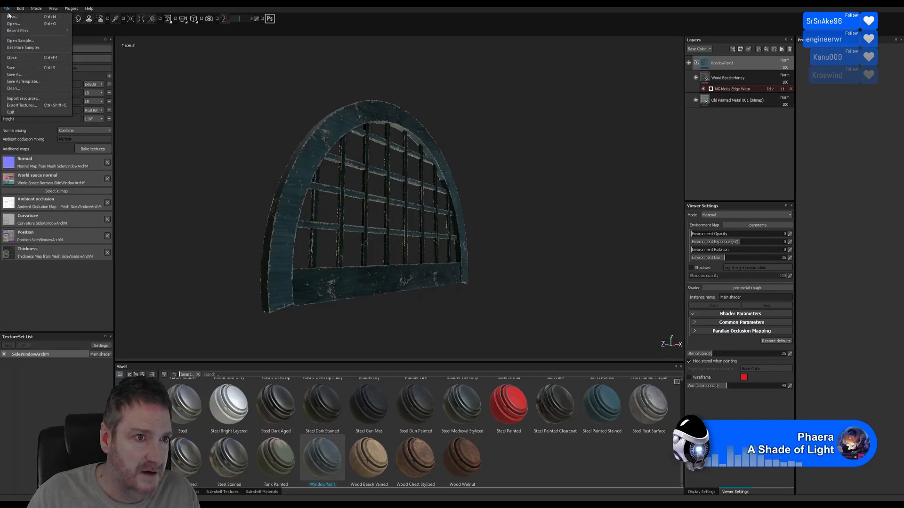
left_click(14, 75)
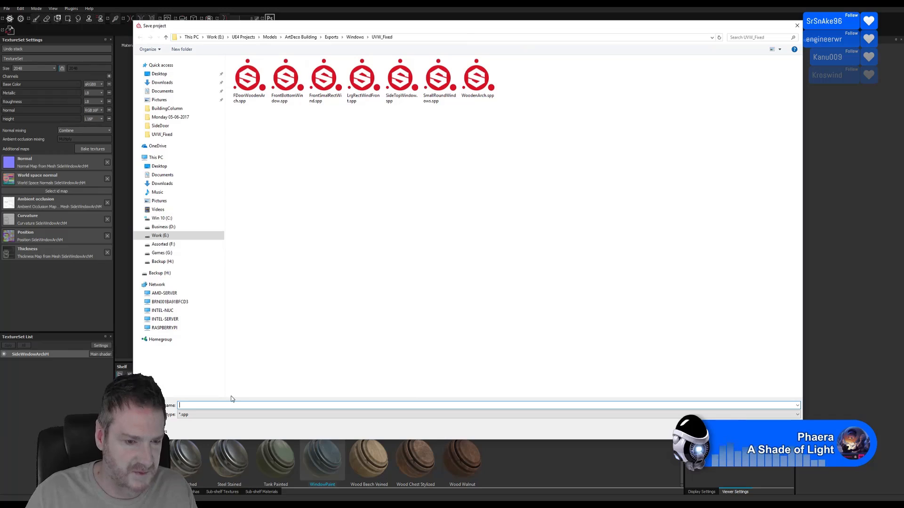
type("Side")
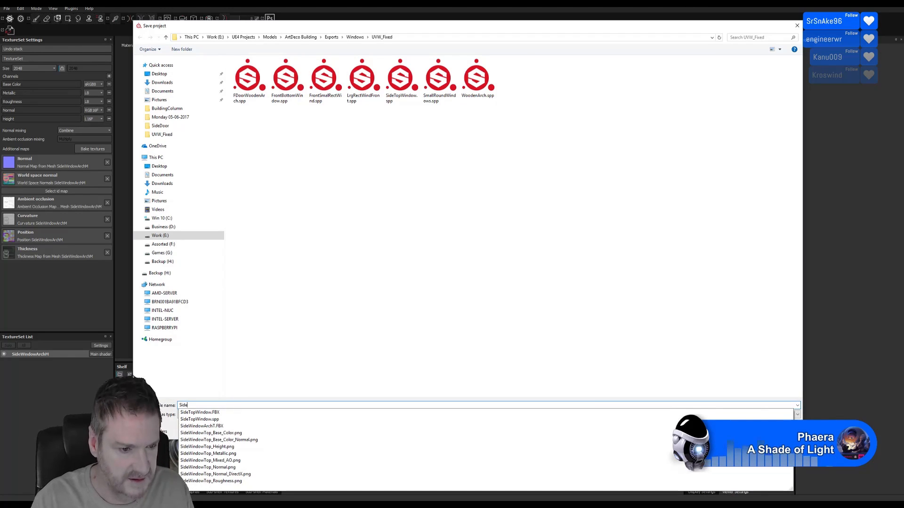
type("Win")
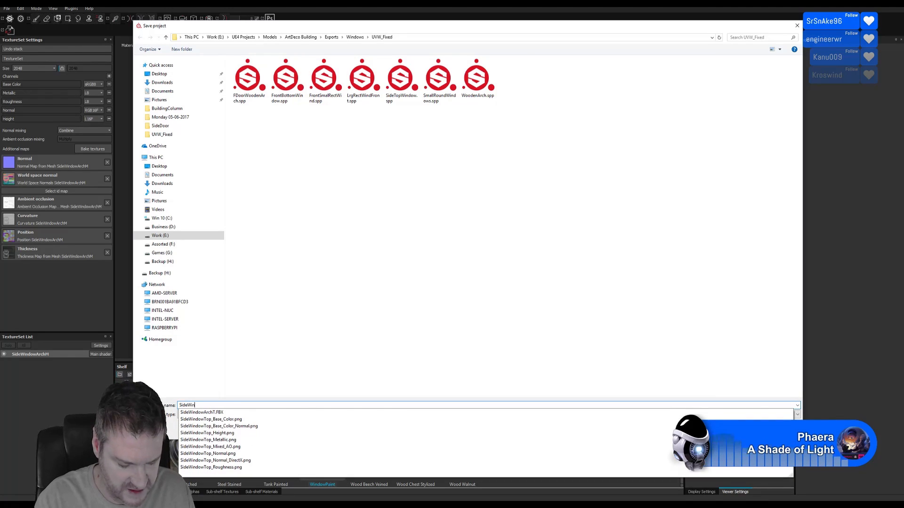
type("dowArchT")
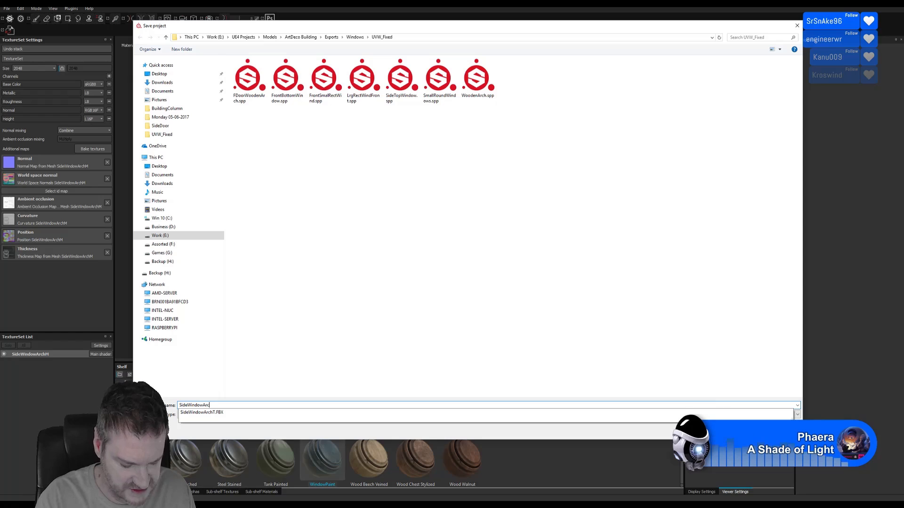
left_click(604, 334)
key("Return")
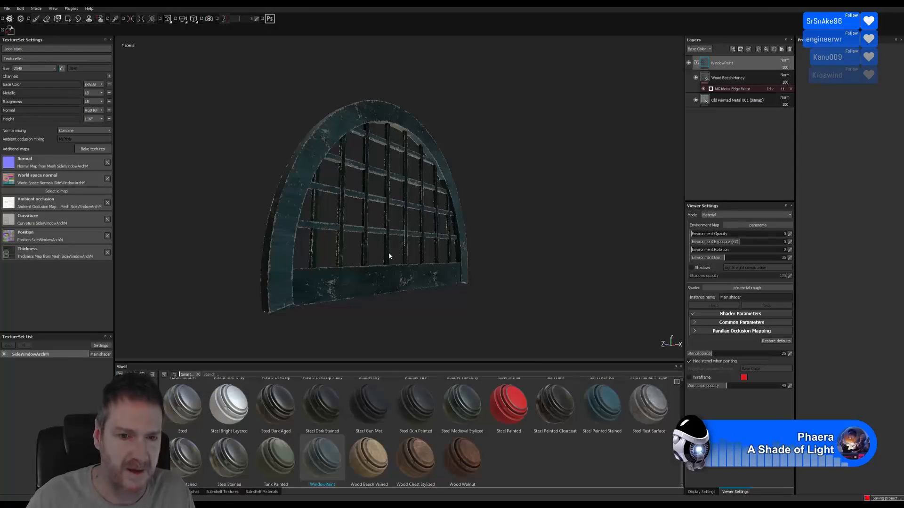
Step: Start exporting the textures and set the export folder to ArtDeco Building/Exports/Windows/UVW_Fixed on the Work (E:) drive
left_click(7, 9)
left_click(25, 106)
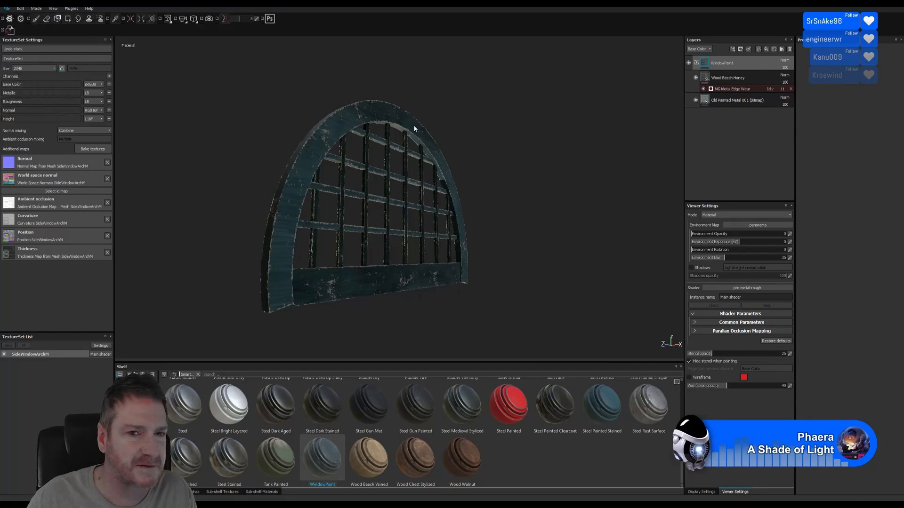
left_click(468, 157)
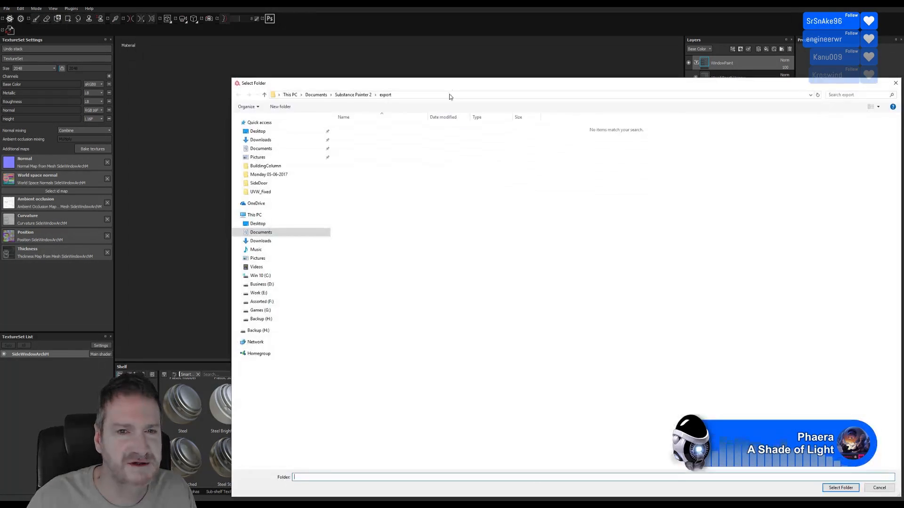
left_click_drag(449, 87, 329, 72)
left_click(140, 277)
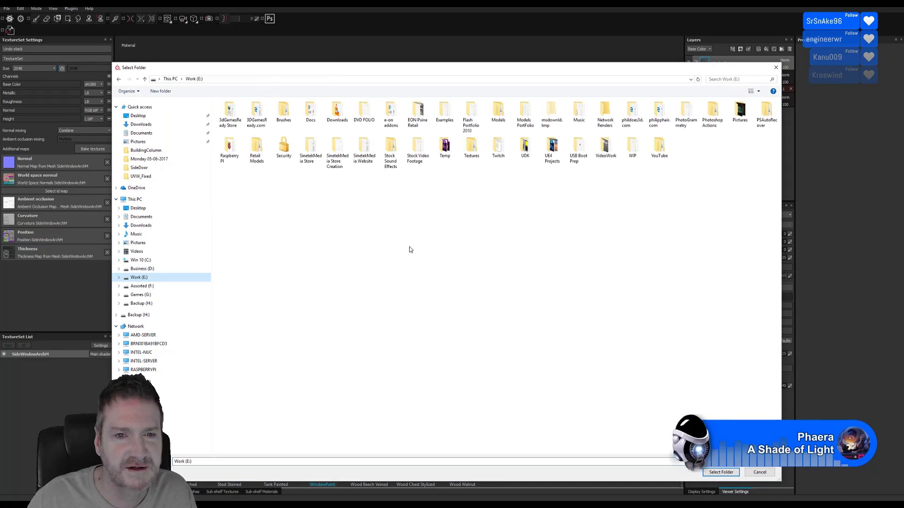
double_click(550, 151)
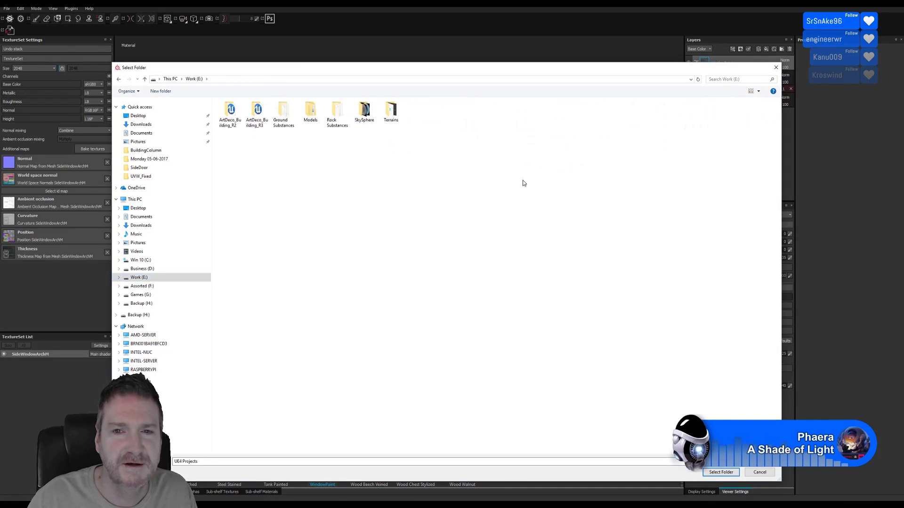
double_click(310, 112)
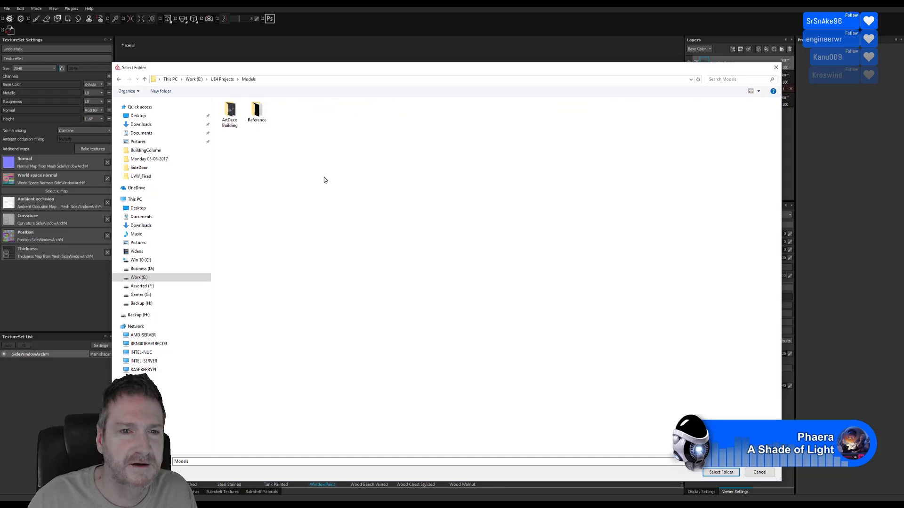
double_click(238, 123)
double_click(257, 113)
double_click(256, 171)
double_click(230, 111)
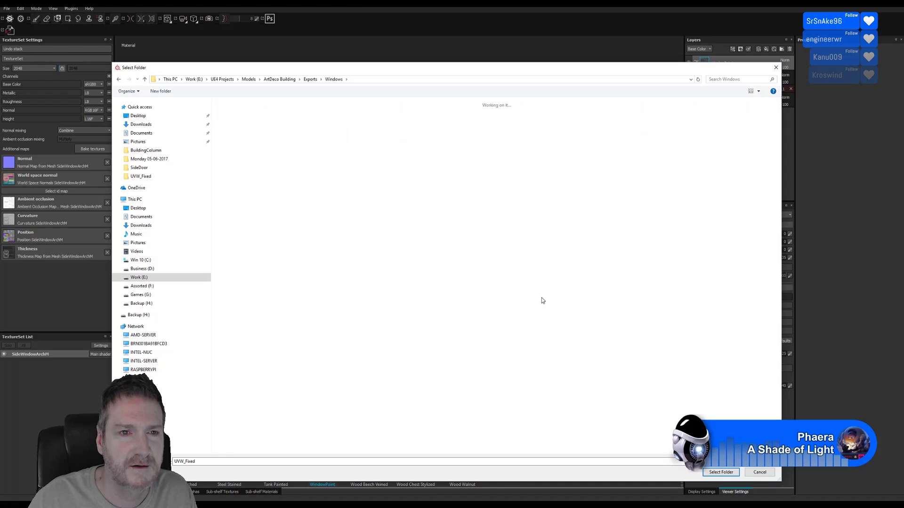
left_click(720, 472)
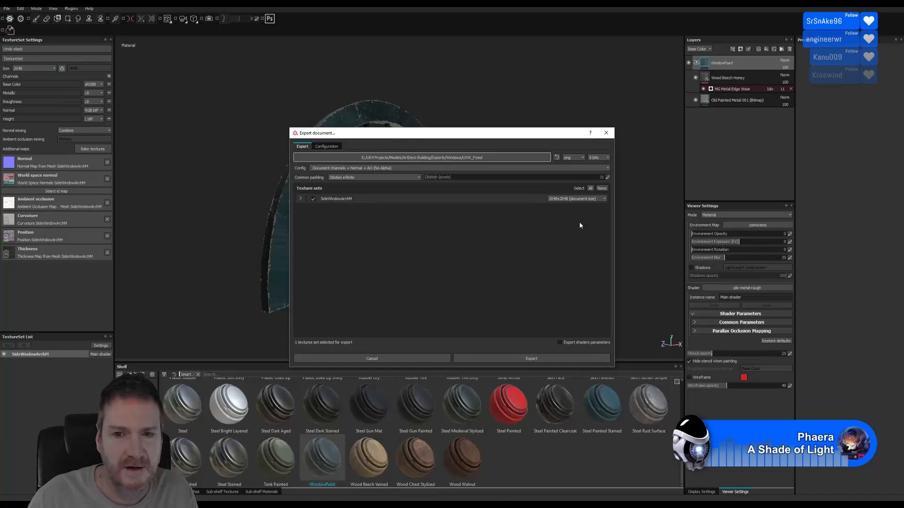
Step: Set the SideWindowArchM texture set's export size to 1024x1024 and export its textures
left_click(580, 199)
left_click(563, 218)
left_click(532, 359)
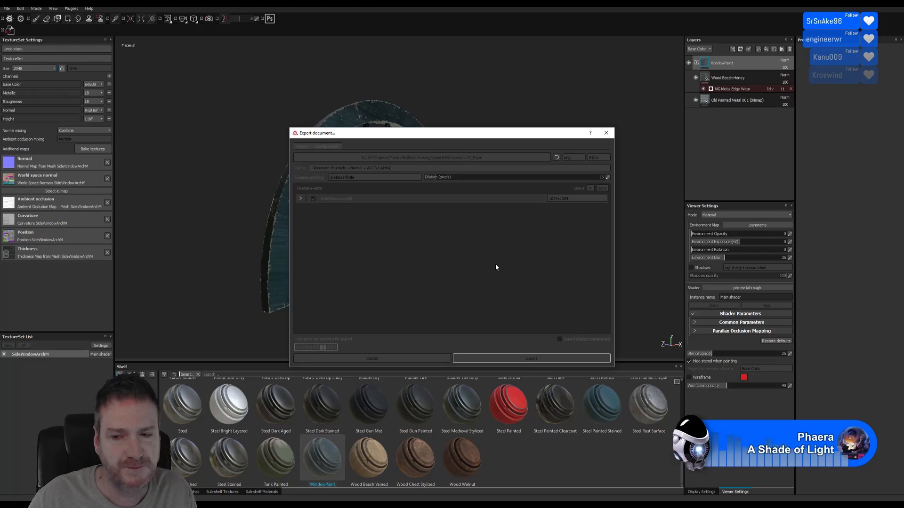
left_click(477, 258)
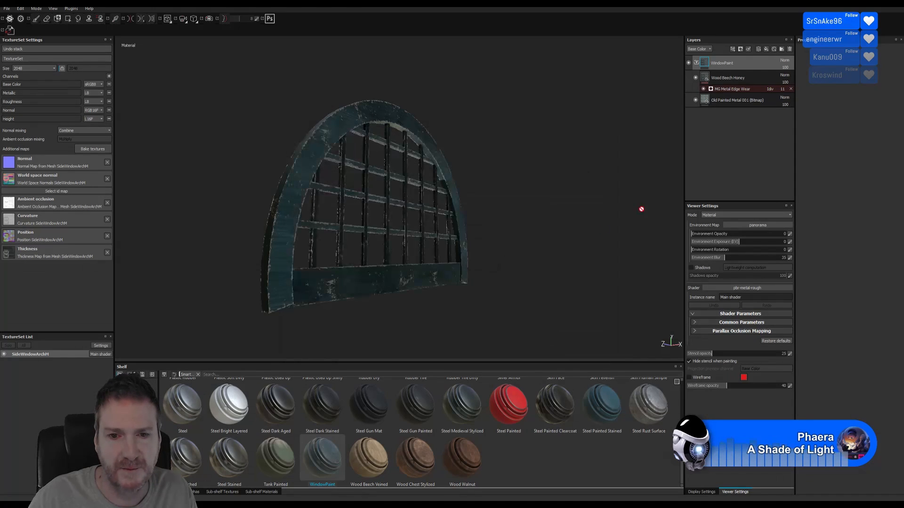
Step: Switch to Knald, load SideWindowArchM_Base_Color.png as the color map, update the integrator and export the resulting normal map
left_click(861, 4)
left_click(320, 504)
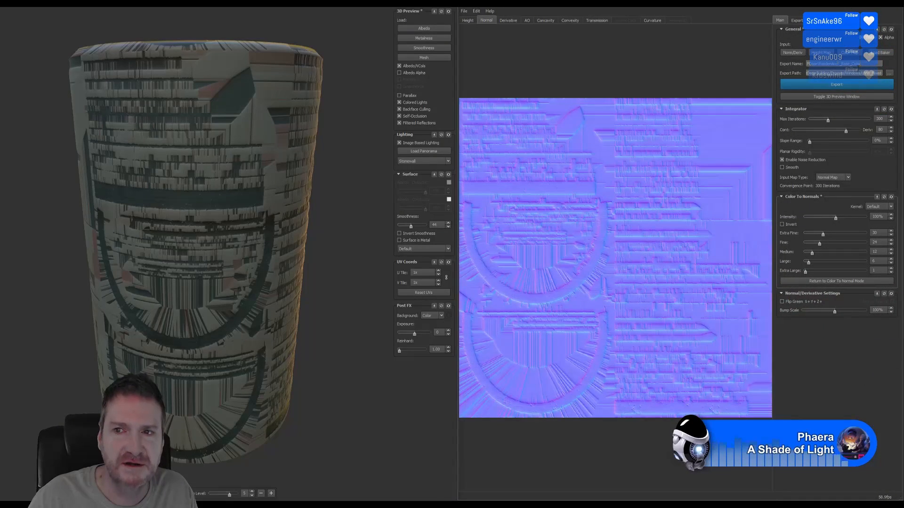
left_click(847, 53)
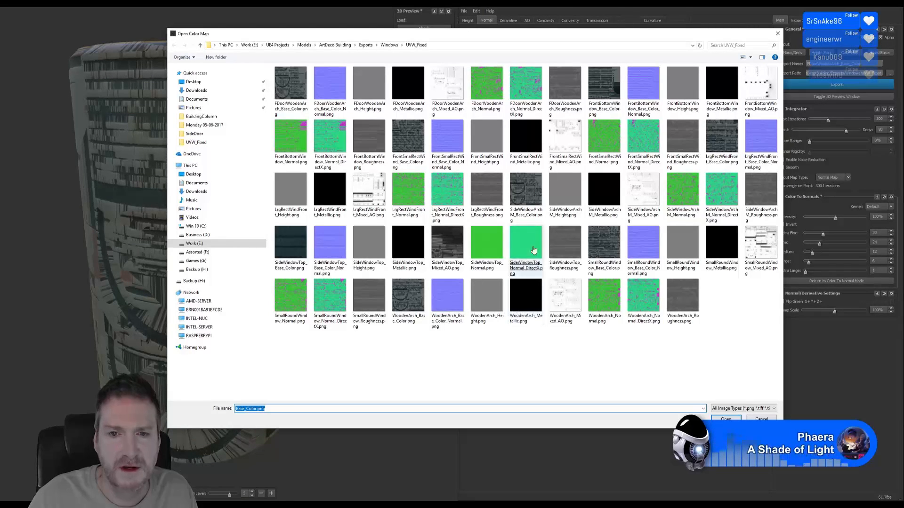
double_click(523, 202)
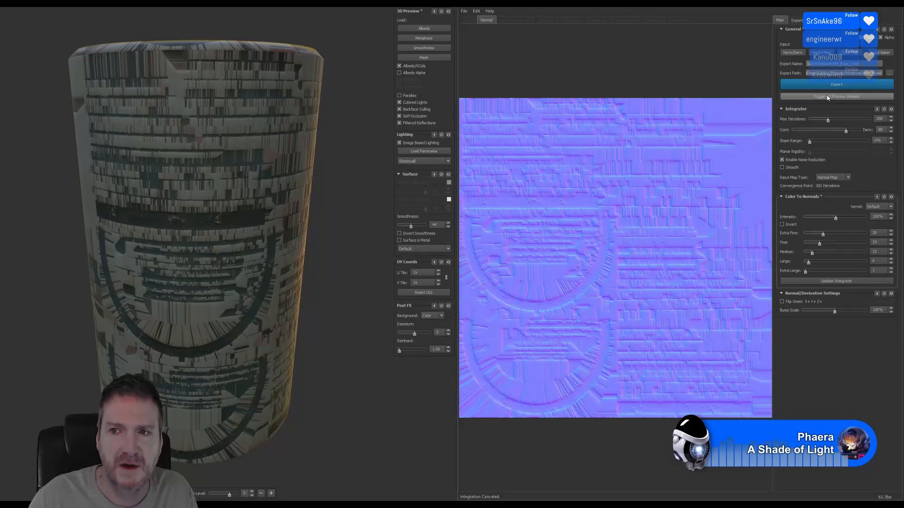
left_click(815, 281)
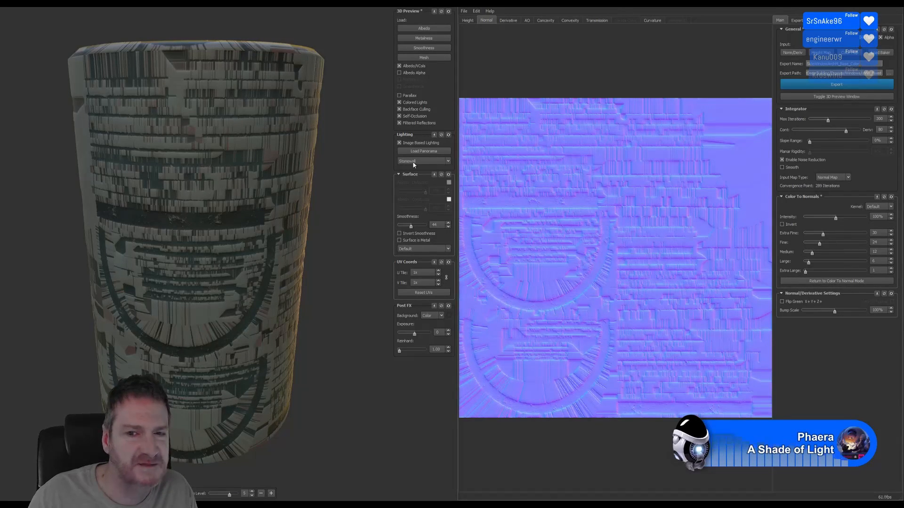
left_click(833, 85)
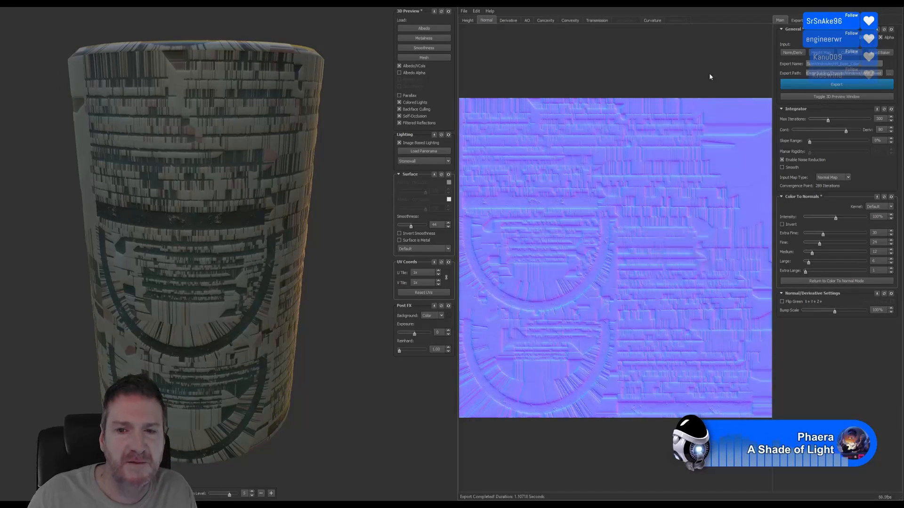
Step: Switch to Unreal Editor, import SideWindowArchT.FBX into the Building models folder and open the SideWindowArchM material for editing
key("super+d")
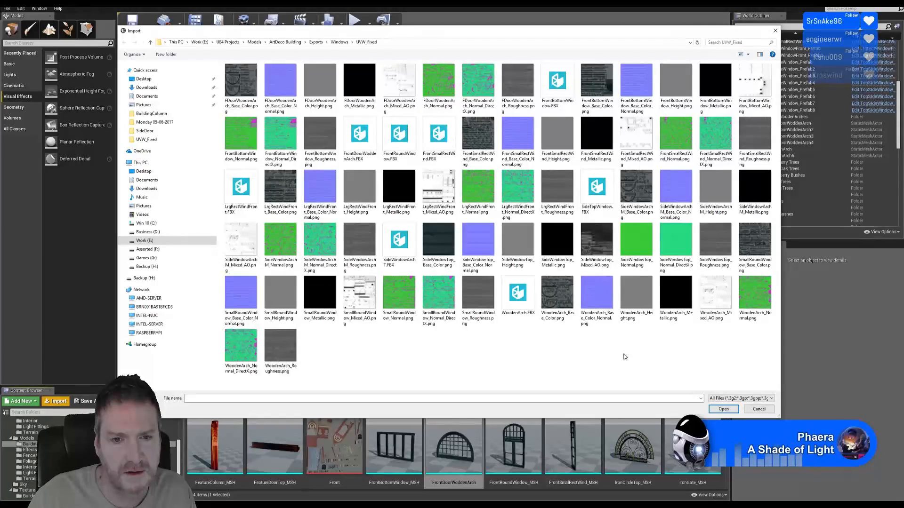
double_click(399, 244)
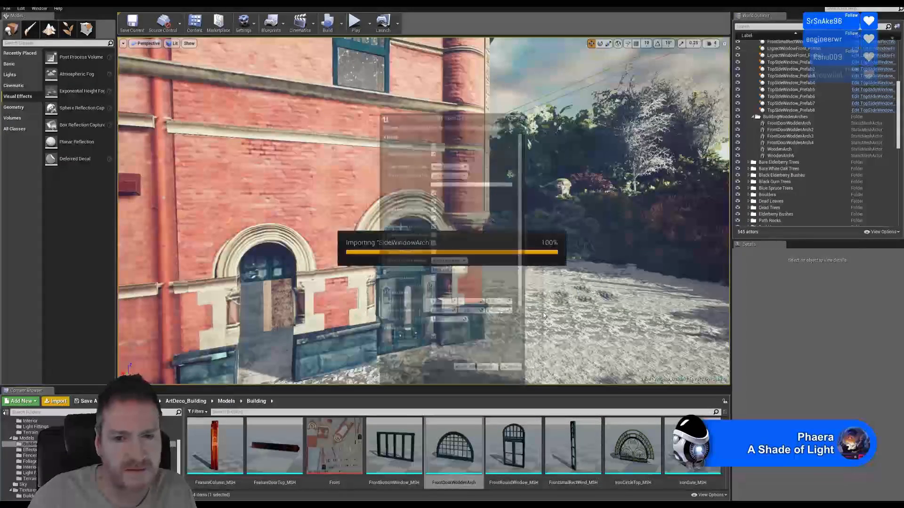
left_click(490, 375)
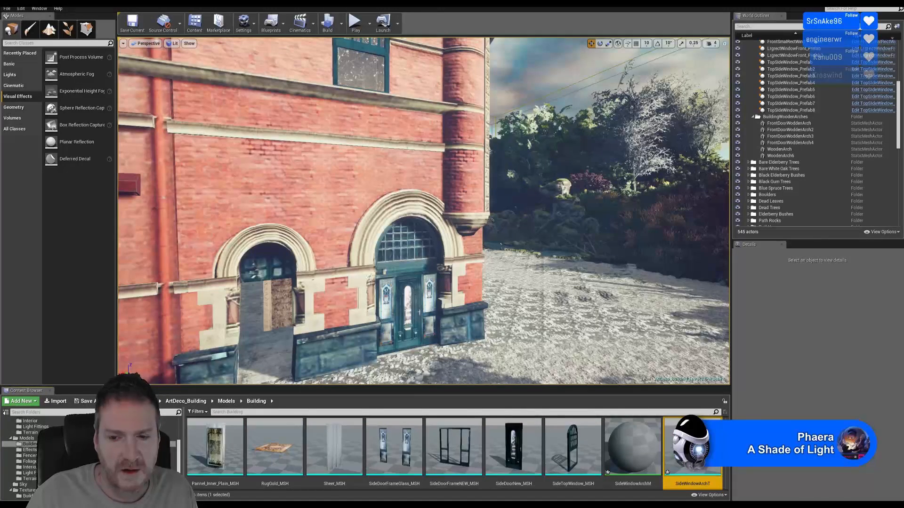
double_click(633, 451)
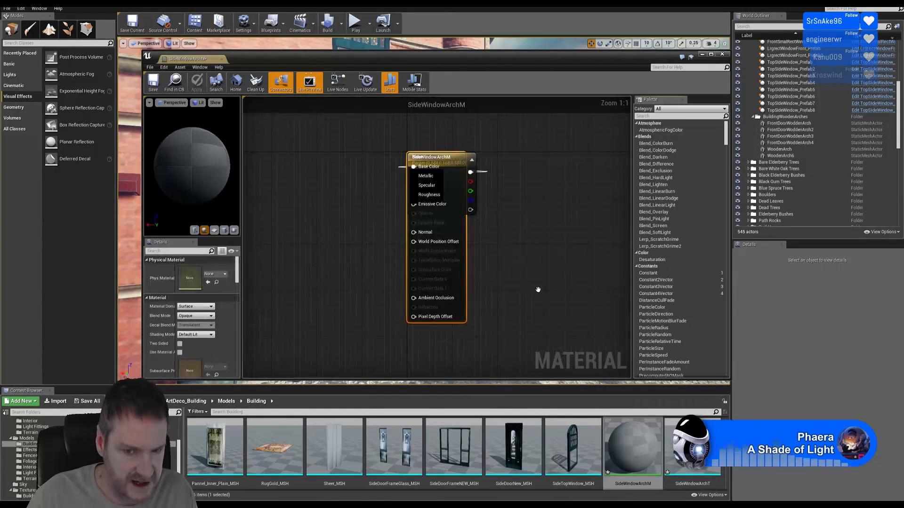
left_click_drag(470, 153, 365, 178)
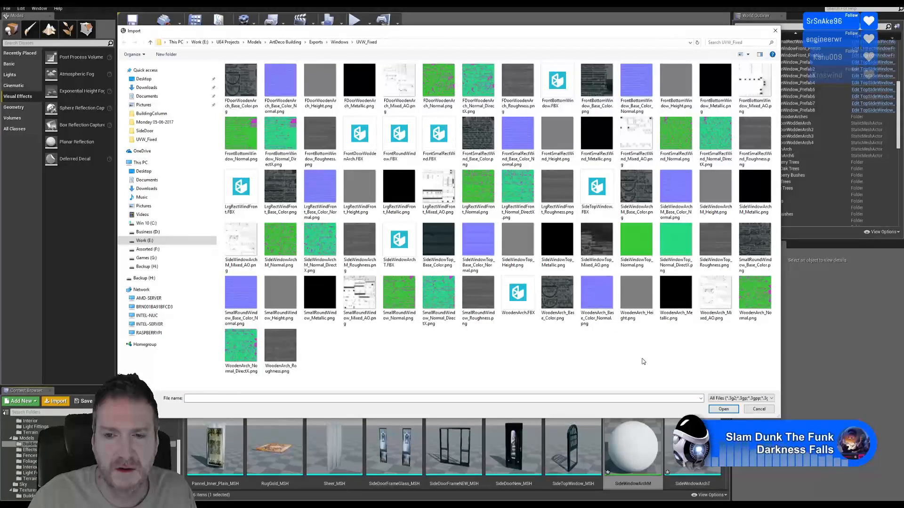
Step: Import the SideWindowArchM Base_Color, Base_Color_Normal, Metallic, Mixed_AO and Roughness PNG textures into the Building folder
left_click(637, 191)
left_click(663, 202)
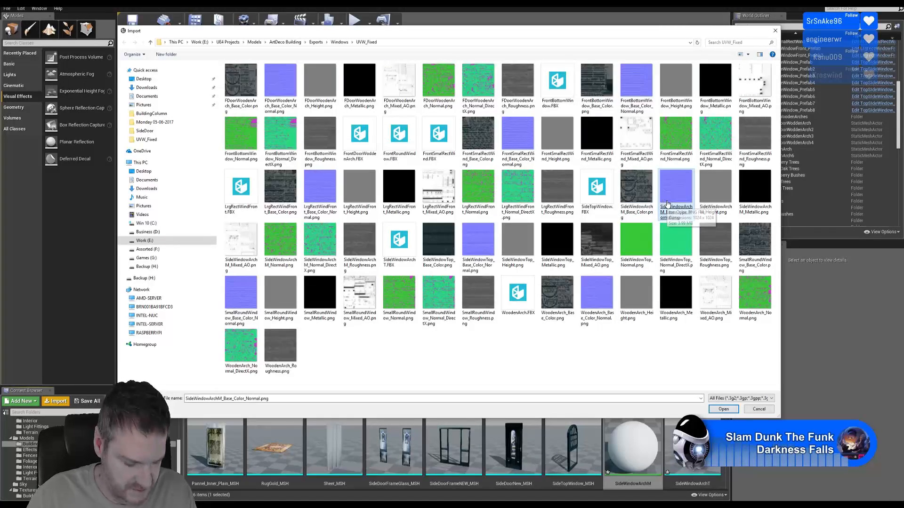
left_click(634, 203)
left_click(667, 196, "ctrl")
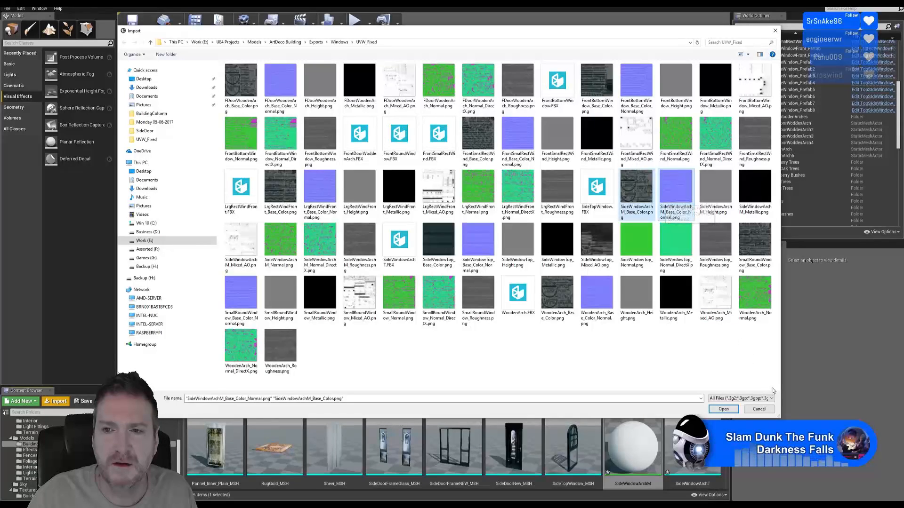
left_click(754, 192, "ctrl")
left_click(241, 242, "ctrl")
left_click(366, 249, "ctrl")
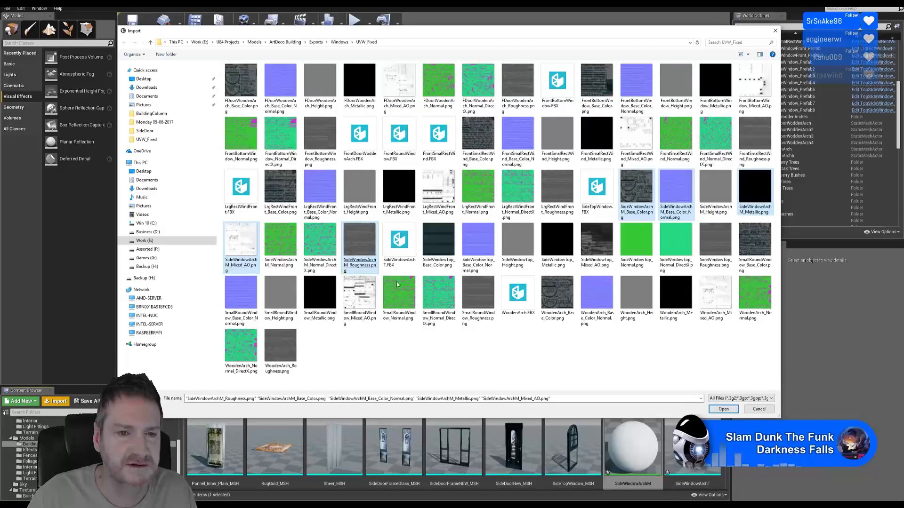
left_click(721, 409)
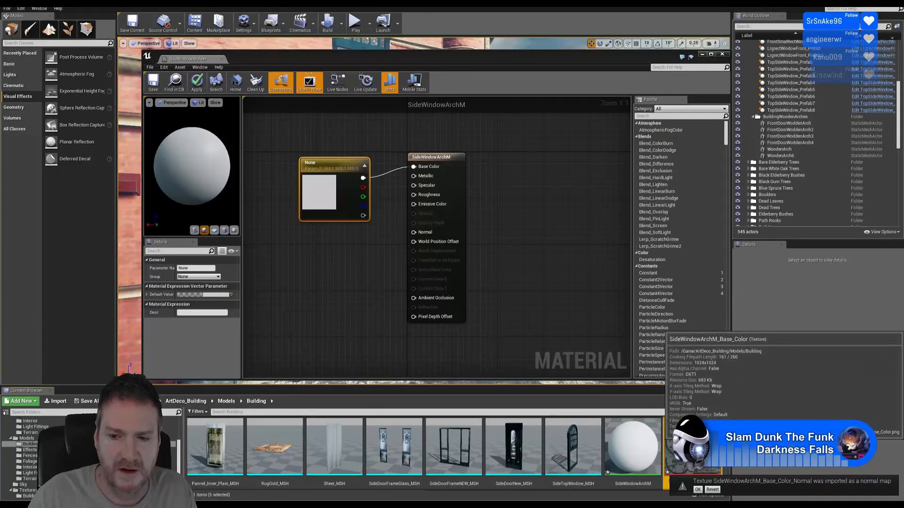
Step: Add the five imported textures to the SideWindowArchM material graph and delete the default color parameter node
left_click_drag(691, 449, 322, 284)
right_click_drag(500, 268, 517, 244)
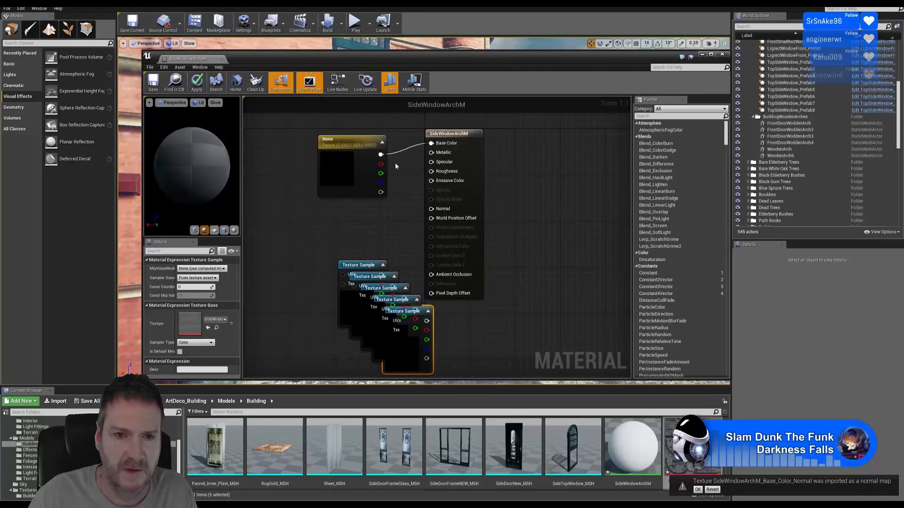
left_click(369, 156)
key("Delete")
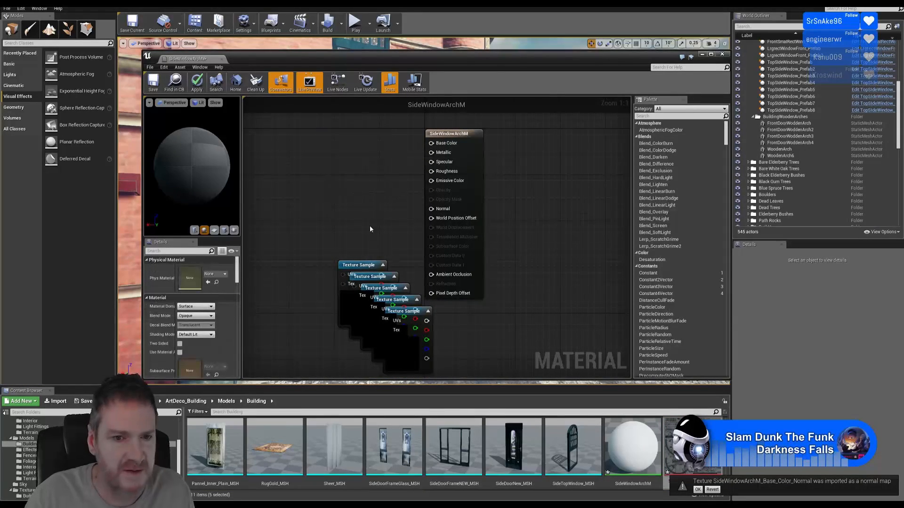
Step: Arrange the texture samples in a column beside the material node, ordered base color, metallic, normal, roughness and ambient occlusion
left_click_drag(359, 263, 362, 134)
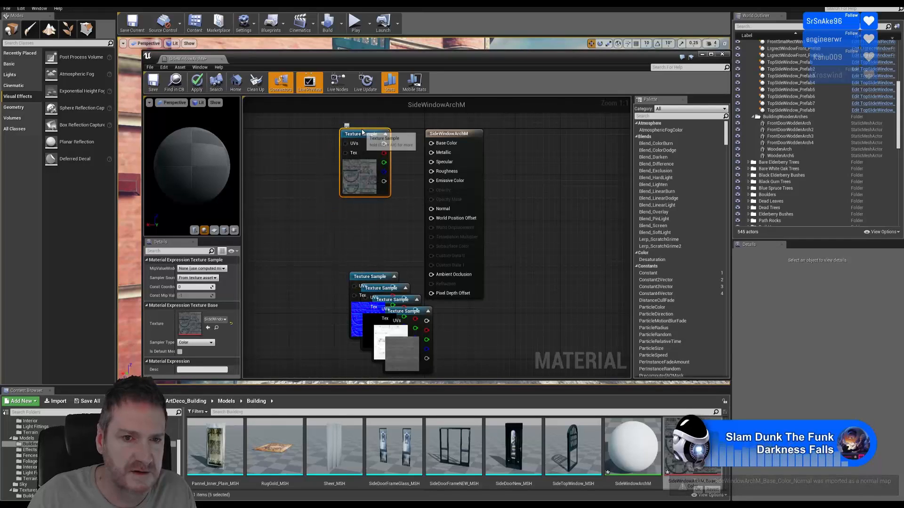
left_click_drag(369, 276, 294, 301)
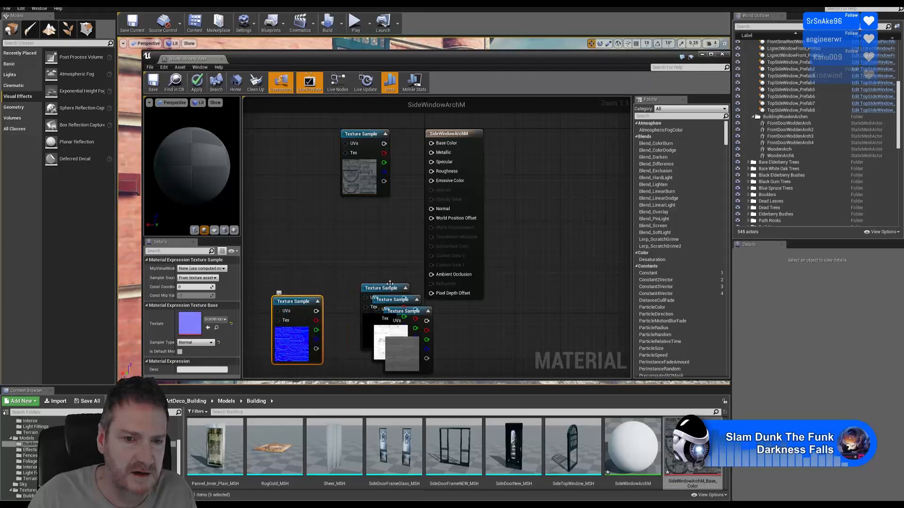
left_click_drag(379, 288, 364, 215)
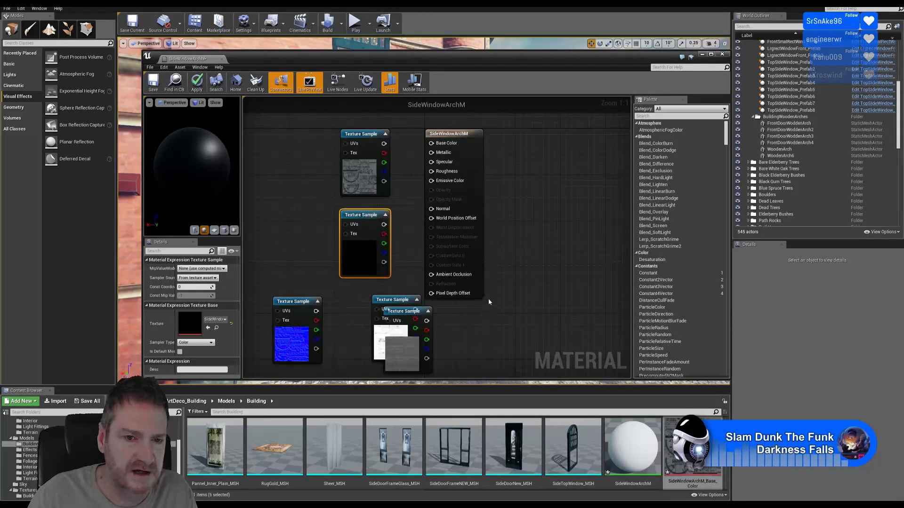
right_click_drag(487, 300, 499, 238)
left_click_drag(414, 244, 523, 303)
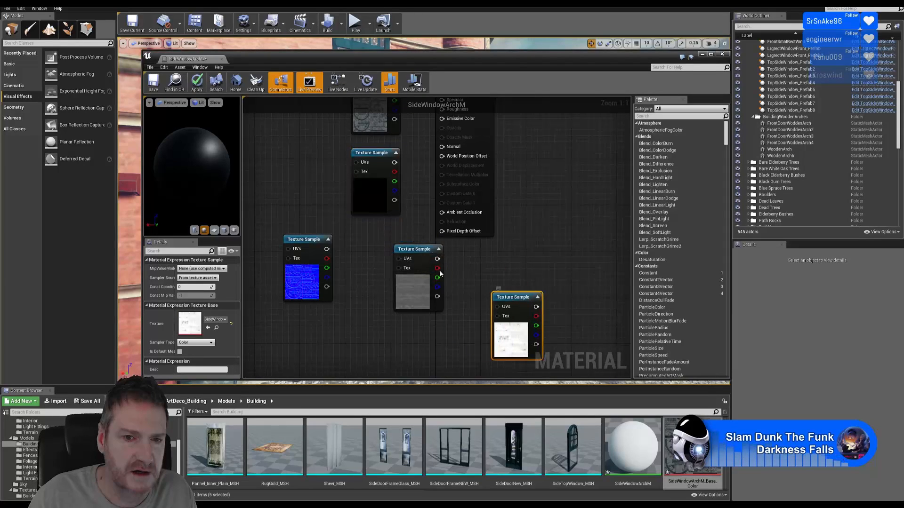
left_click_drag(406, 248, 398, 319)
left_click_drag(308, 243, 375, 237)
left_click_drag(408, 320, 368, 313)
right_click_drag(444, 313, 438, 254)
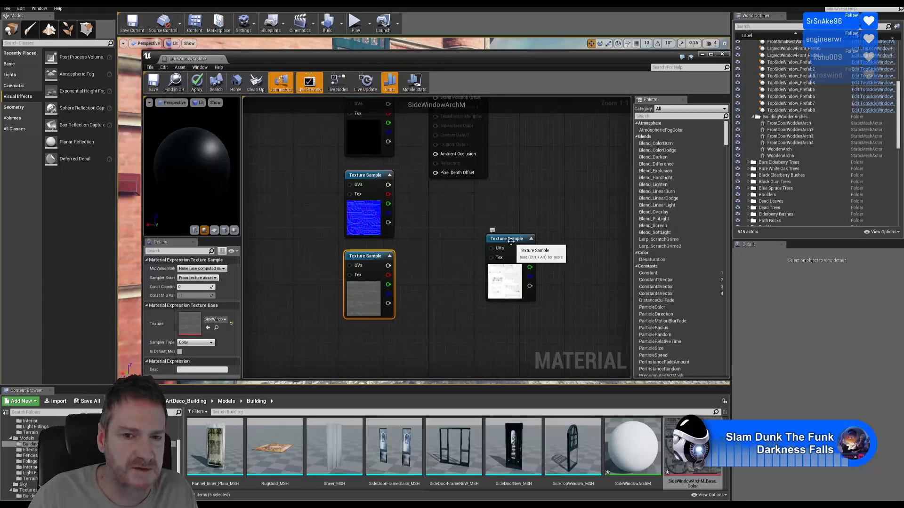
left_click_drag(510, 239, 425, 309)
right_click_drag(446, 252, 455, 351)
right_click_drag(509, 171, 516, 209)
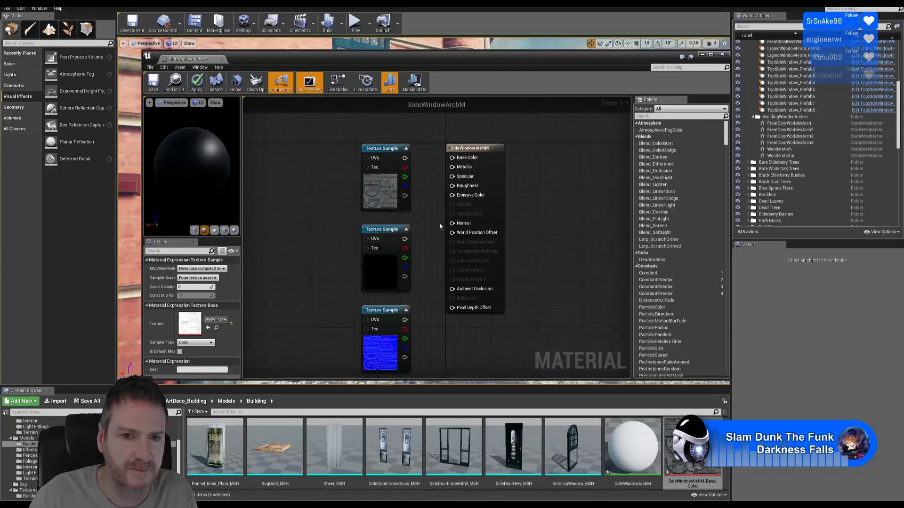
Step: Connect the base color, metallic and normal texture samples to their matching SideWindowArchM inputs, moving the material node lower
left_click_drag(452, 160, 453, 160)
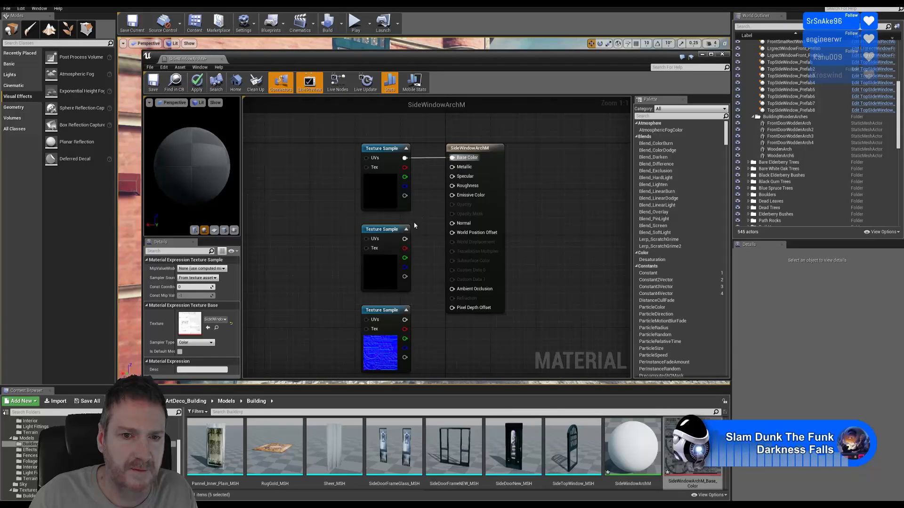
left_click_drag(404, 238, 503, 263)
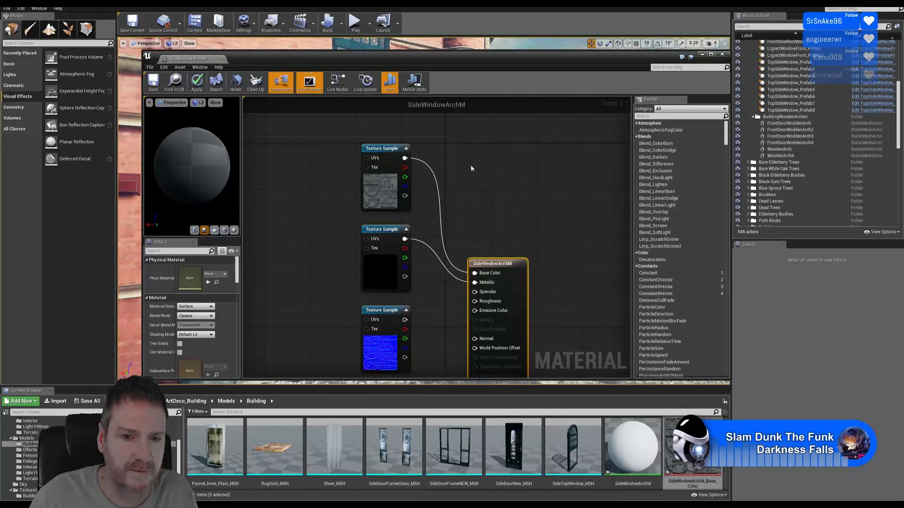
right_click_drag(436, 353, 418, 286)
left_click_drag(387, 253, 456, 274)
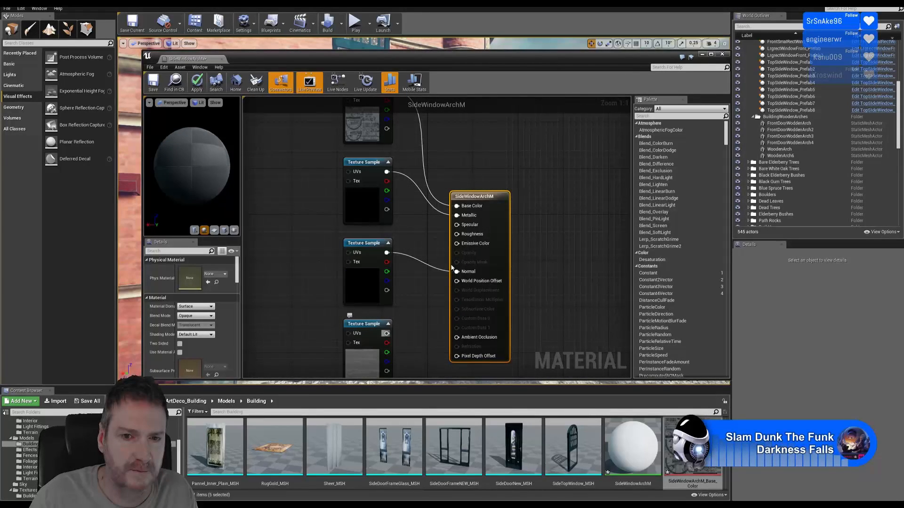